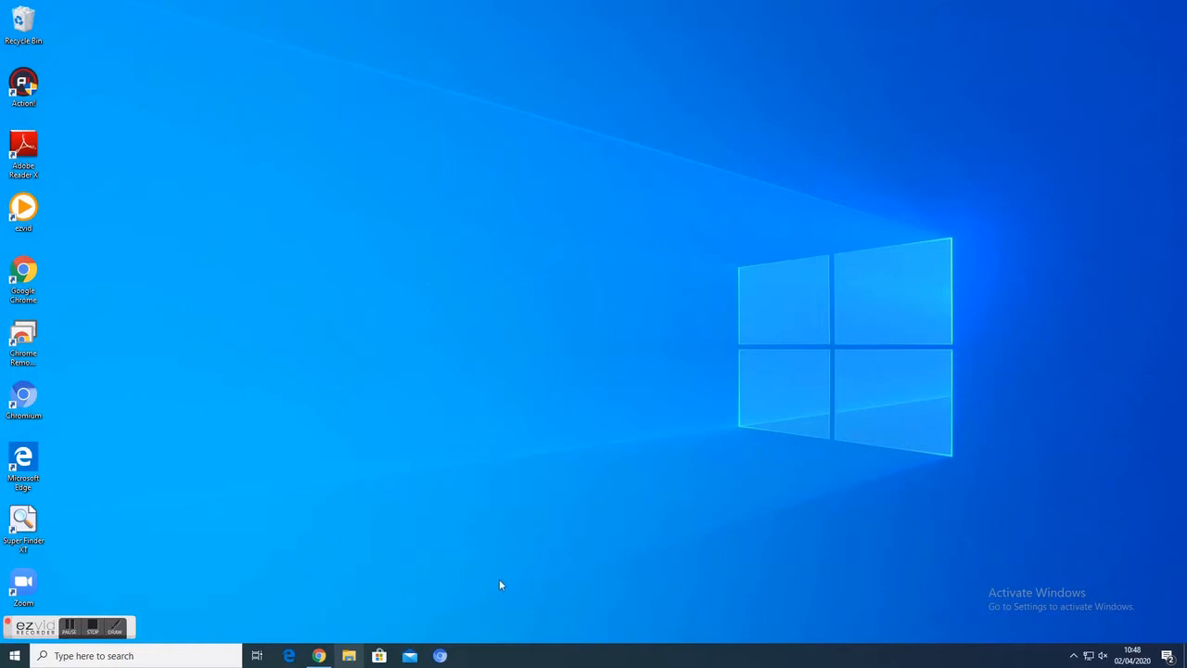
- Switch to Google Chrome and go to sites.google.com in the new tab
{"action": "left_click", "coordinate": [319, 656]}
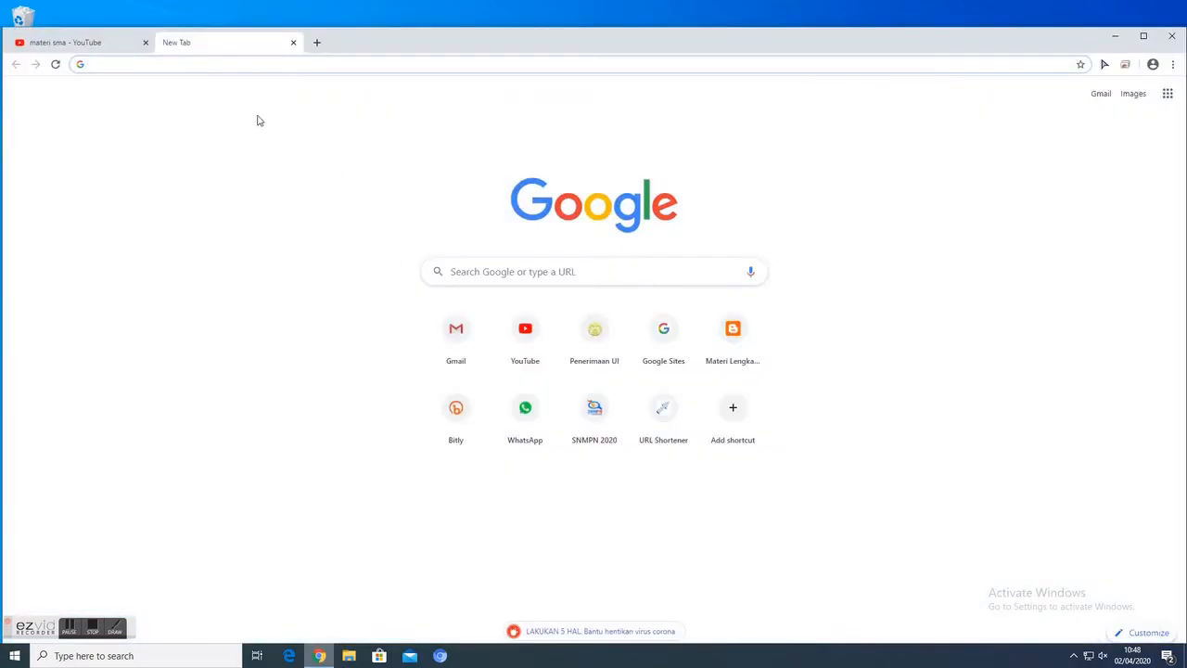
{"action": "type", "text": "sites"}
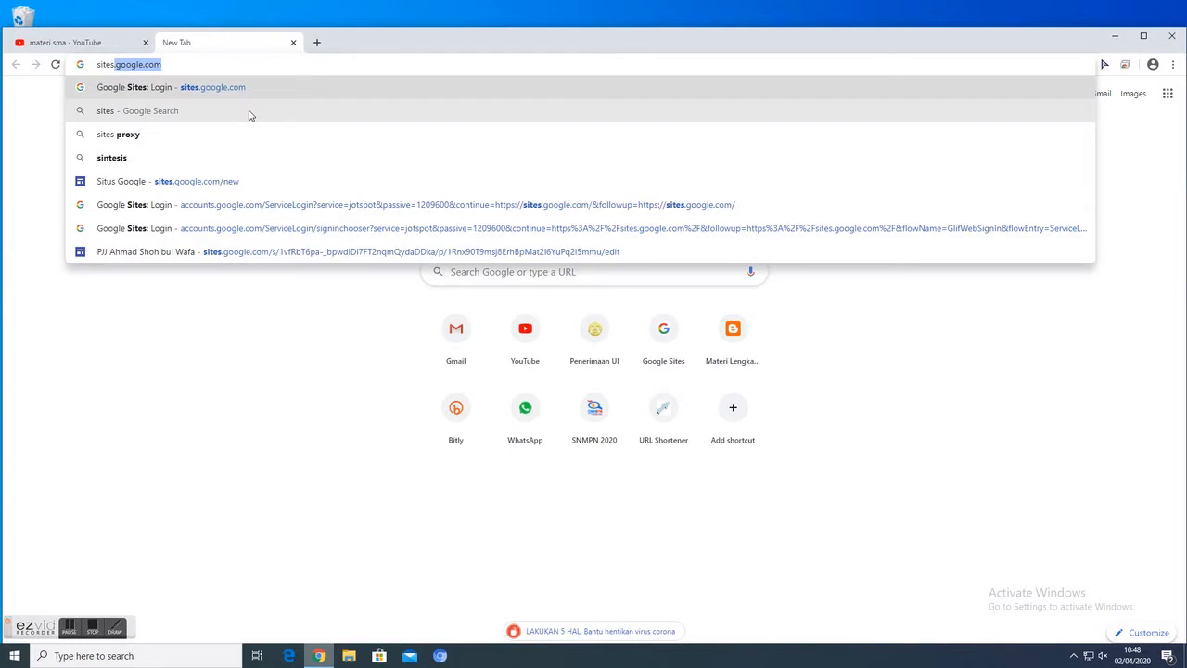
{"action": "key", "text": "Return"}
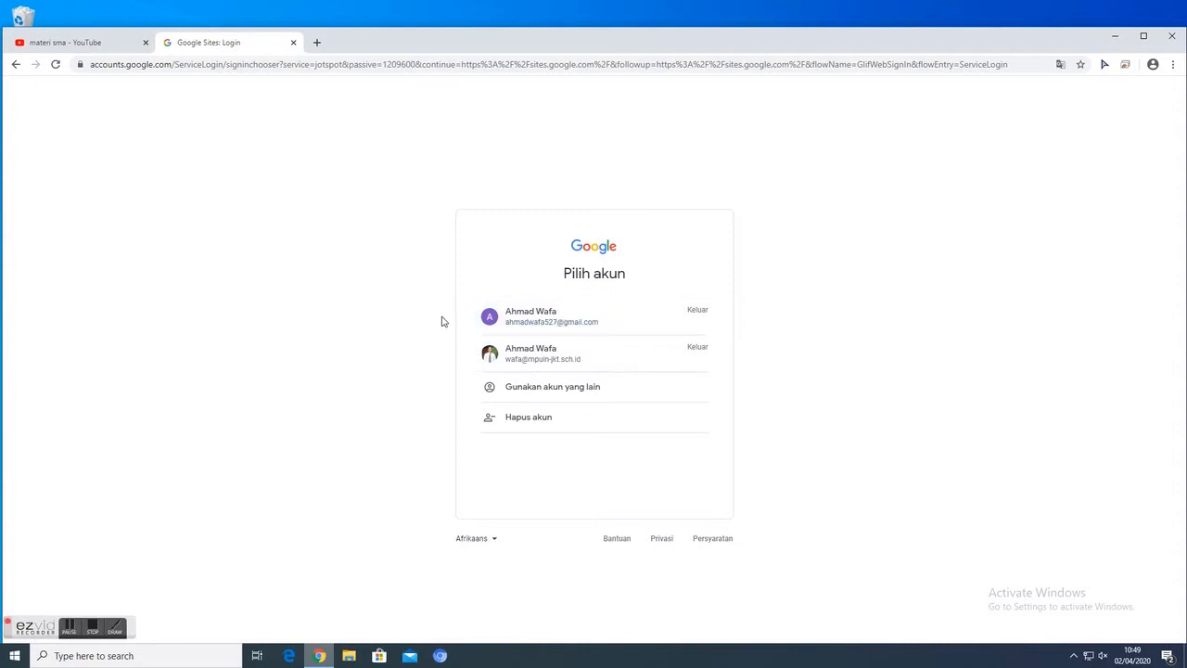
- Sign in to Google Sites with the first listed account by entering the account password
{"action": "left_click", "coordinate": [525, 321]}
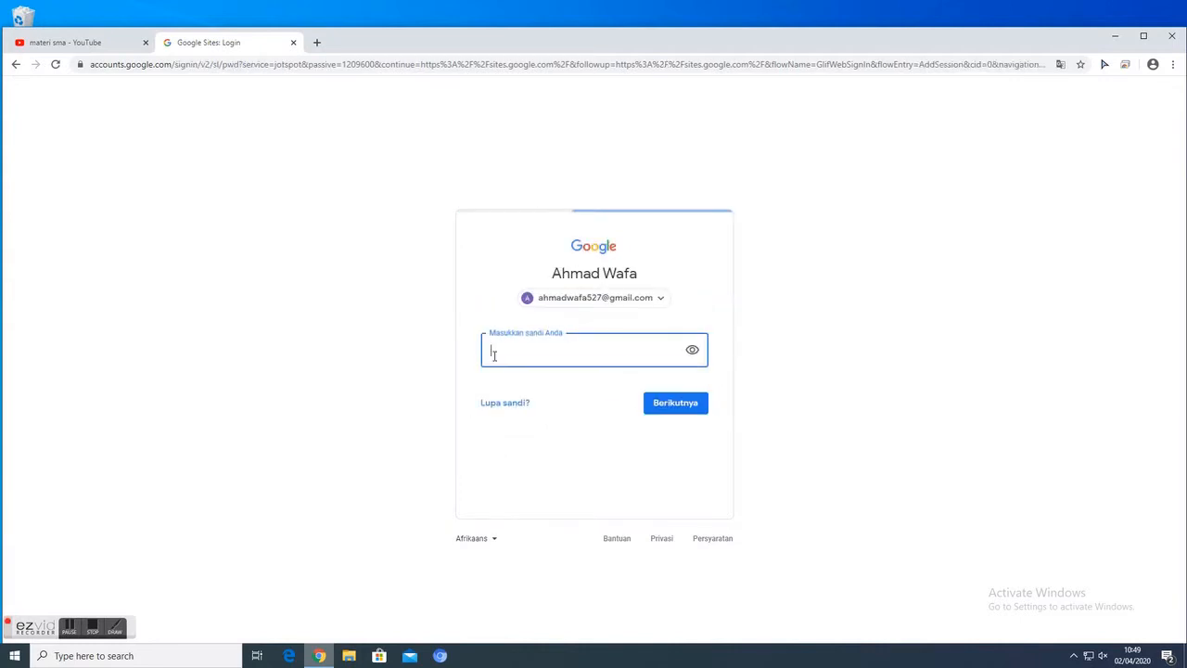
{"action": "type", "text": "••"}
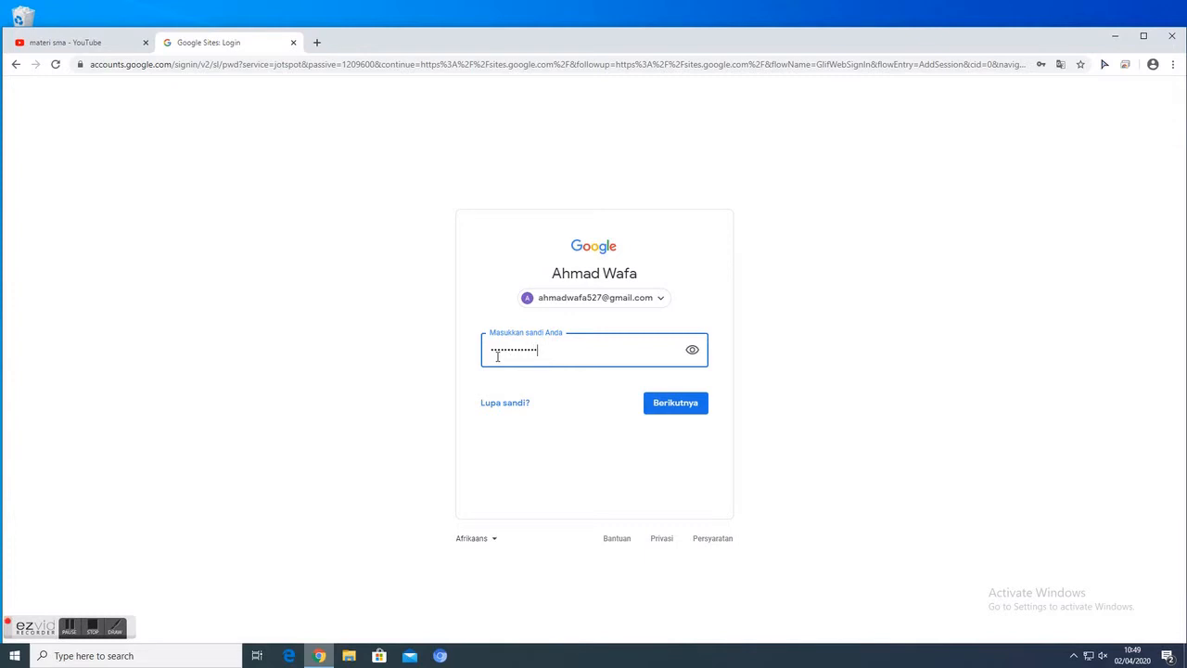
{"action": "left_click", "coordinate": [668, 405]}
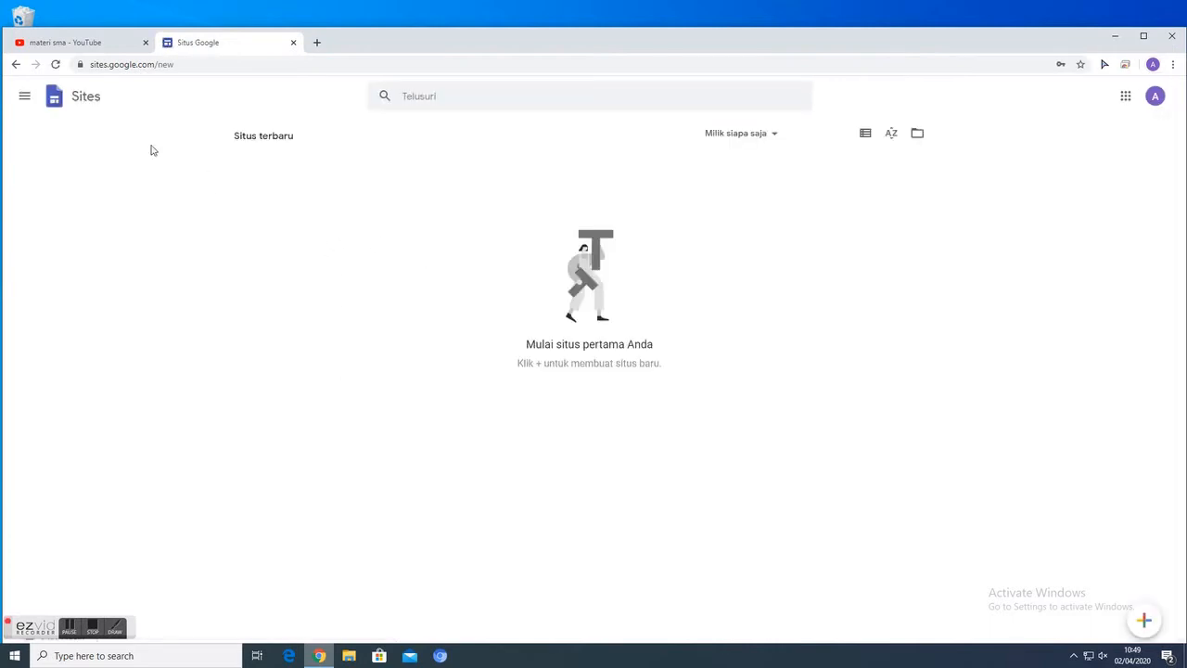
- Create a new blank site from the Google Sites home page
{"action": "left_click", "coordinate": [24, 97]}
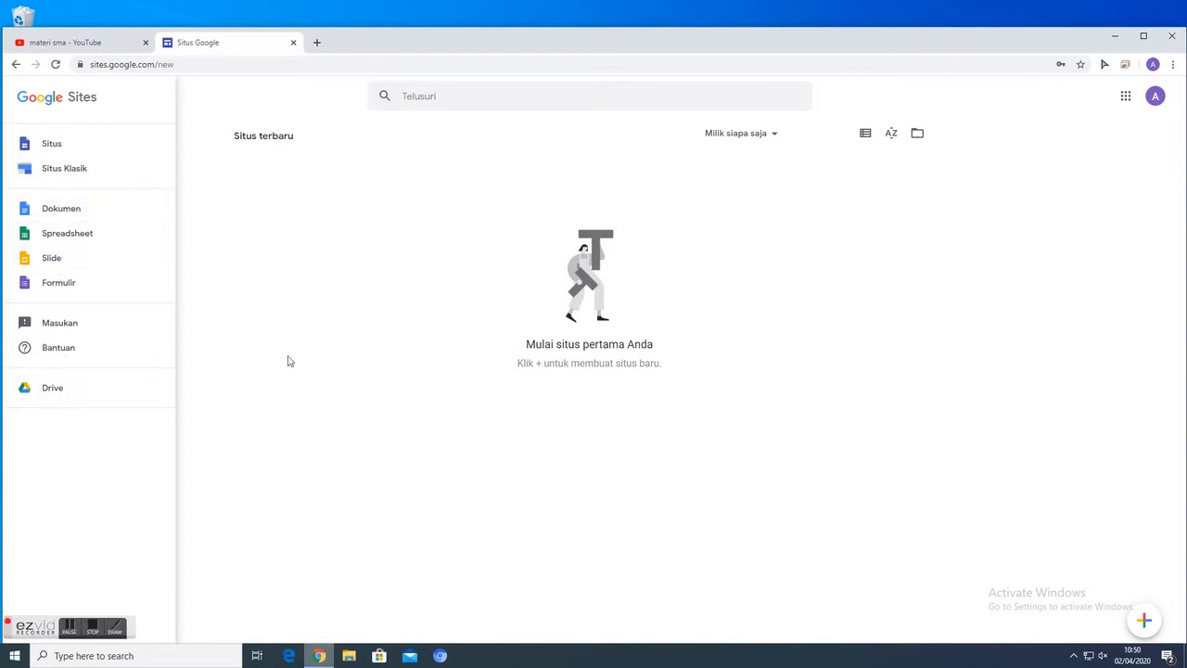
{"action": "left_click", "coordinate": [284, 297]}
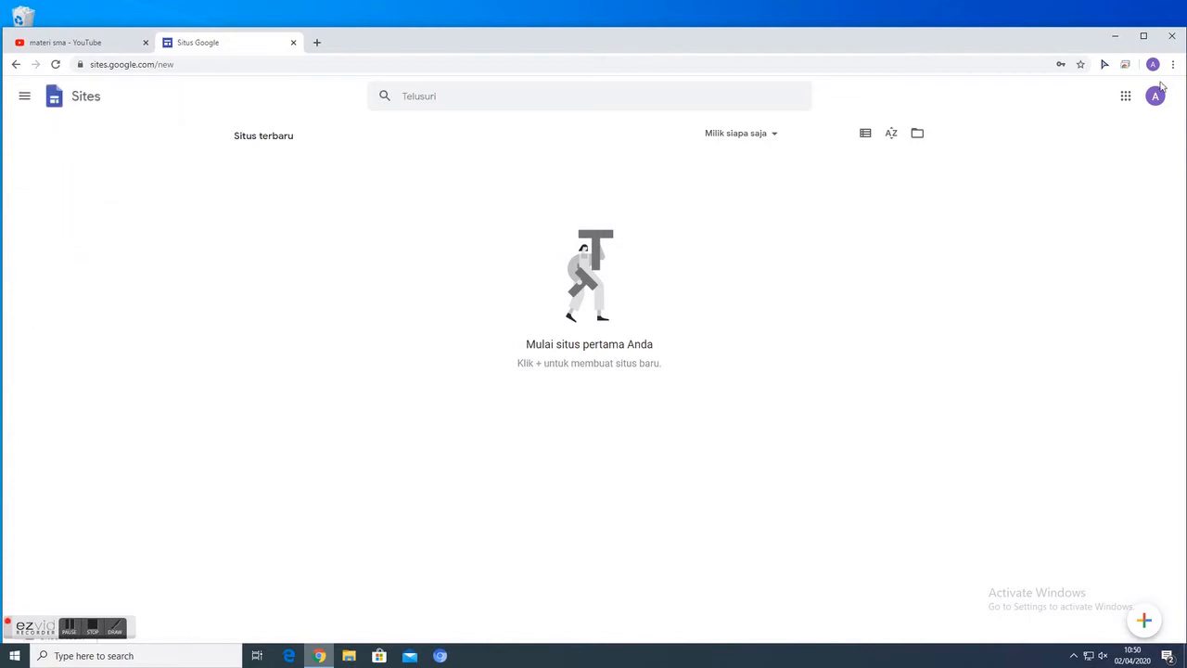
{"action": "left_click", "coordinate": [1145, 622]}
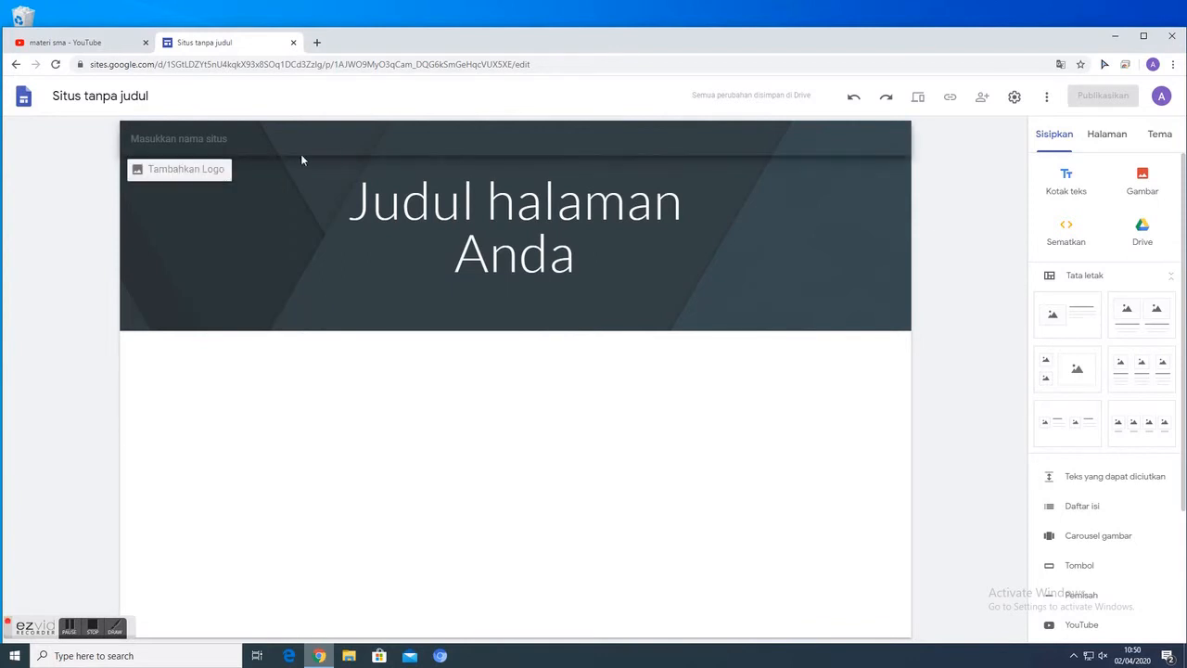
- Examine the site editor's document name field, the elements that can be inserted and the list of pages
{"action": "left_click", "coordinate": [102, 97]}
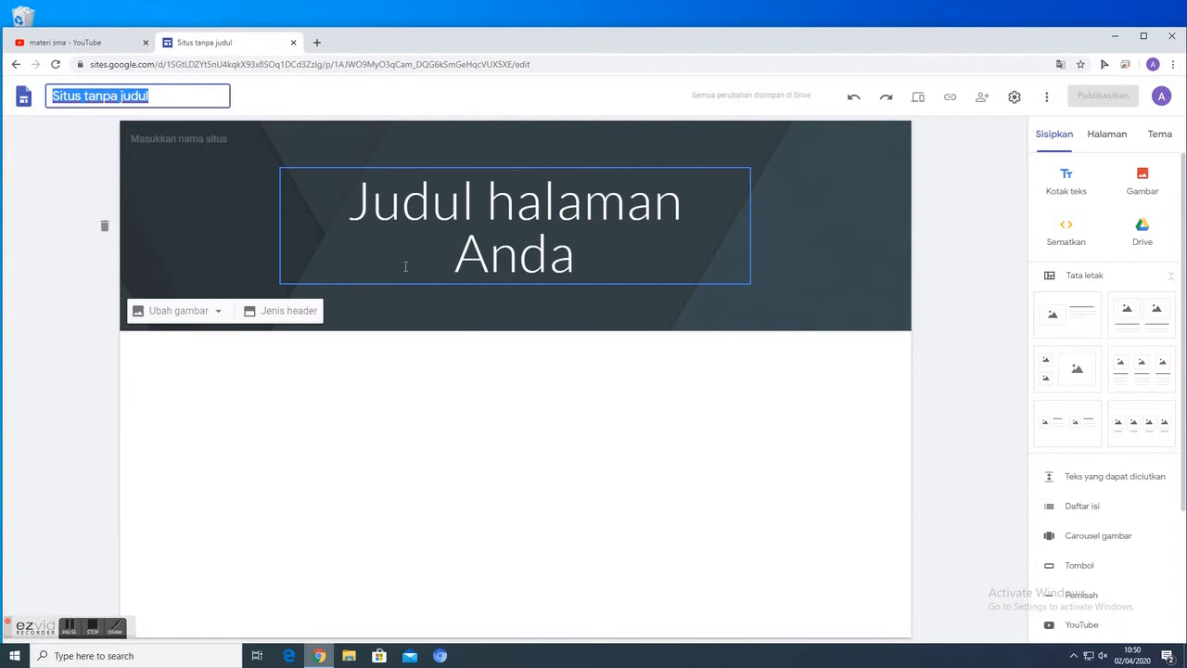
{"action": "left_click", "coordinate": [369, 439]}
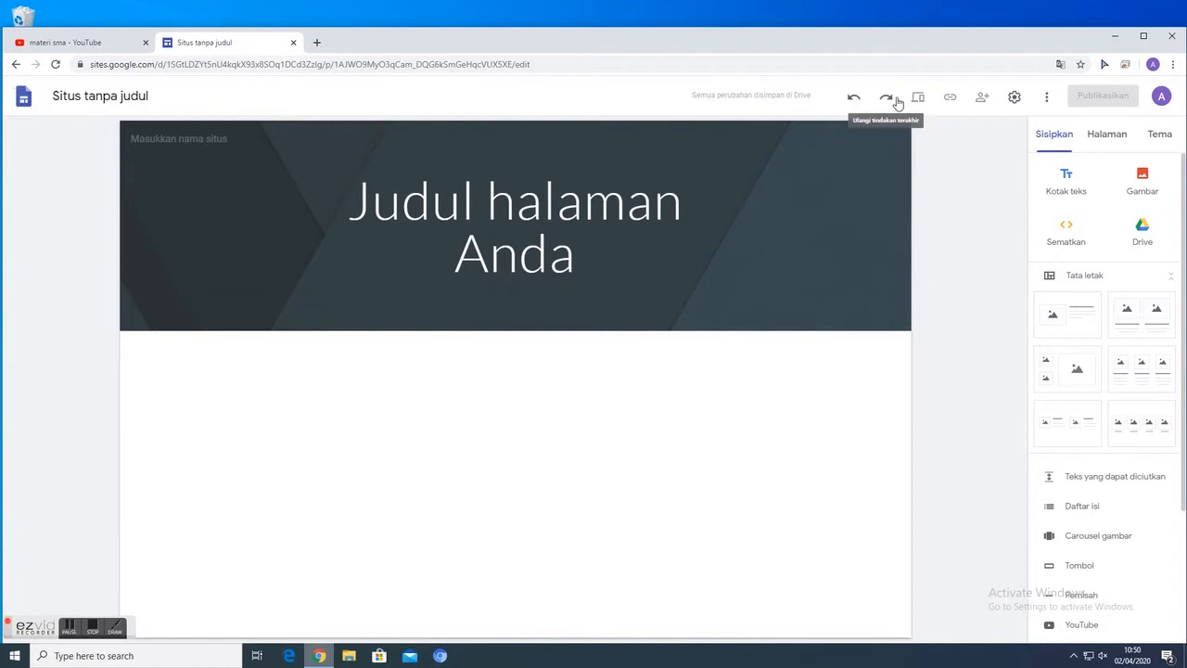
{"action": "left_click", "coordinate": [1102, 139]}
{"action": "left_click", "coordinate": [1054, 134]}
{"action": "scroll", "coordinate": [1123, 411], "scroll_direction": "down", "scroll_amount": 2}
{"action": "scroll", "coordinate": [1119, 461], "scroll_direction": "up", "scroll_amount": 2}
{"action": "left_click", "coordinate": [1105, 140]}
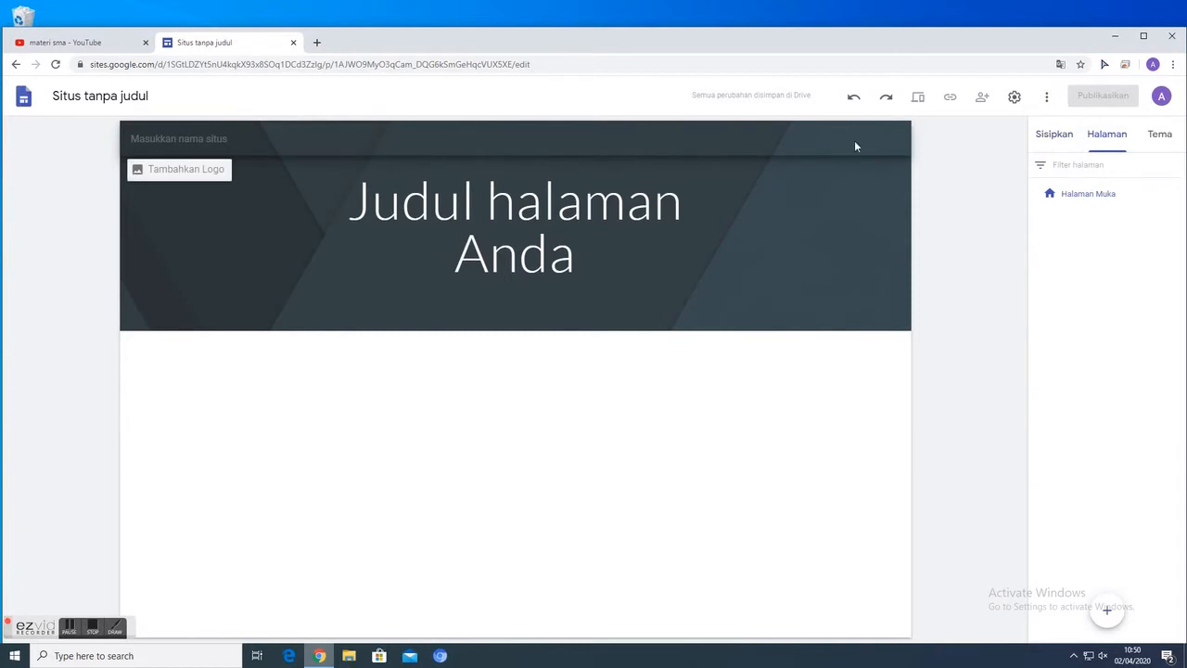
- Try the Aristoteles and Vision themes on the site, go back to the Sederhana theme and show the page list
{"action": "left_click", "coordinate": [1159, 139]}
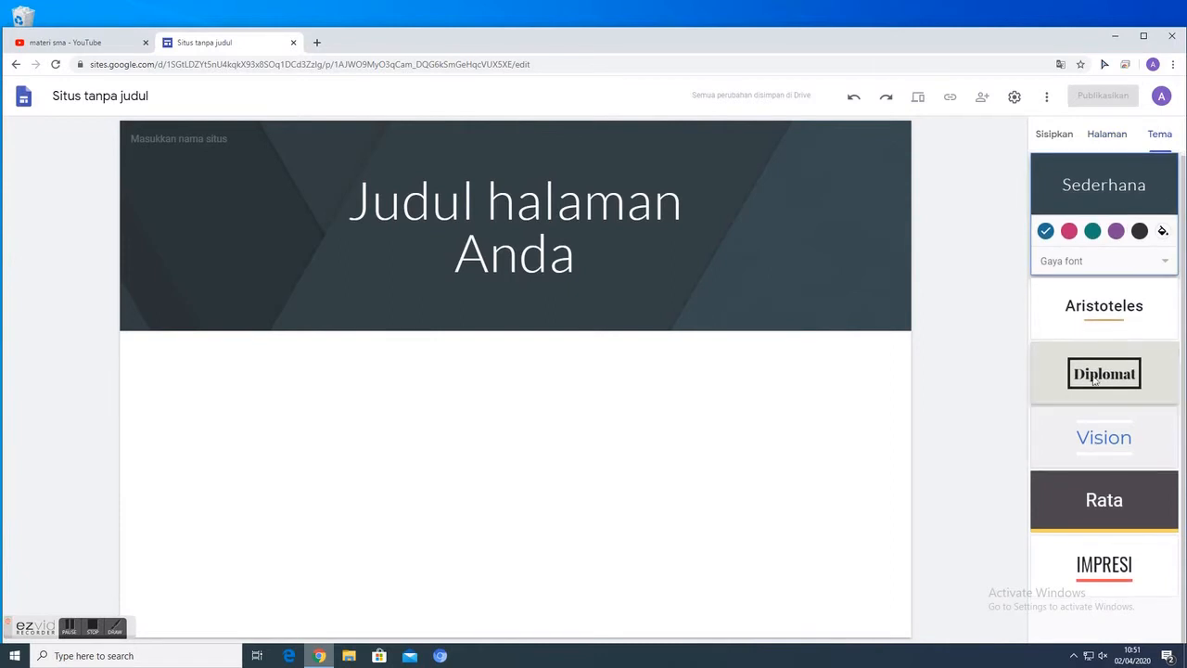
{"action": "left_click", "coordinate": [1101, 308]}
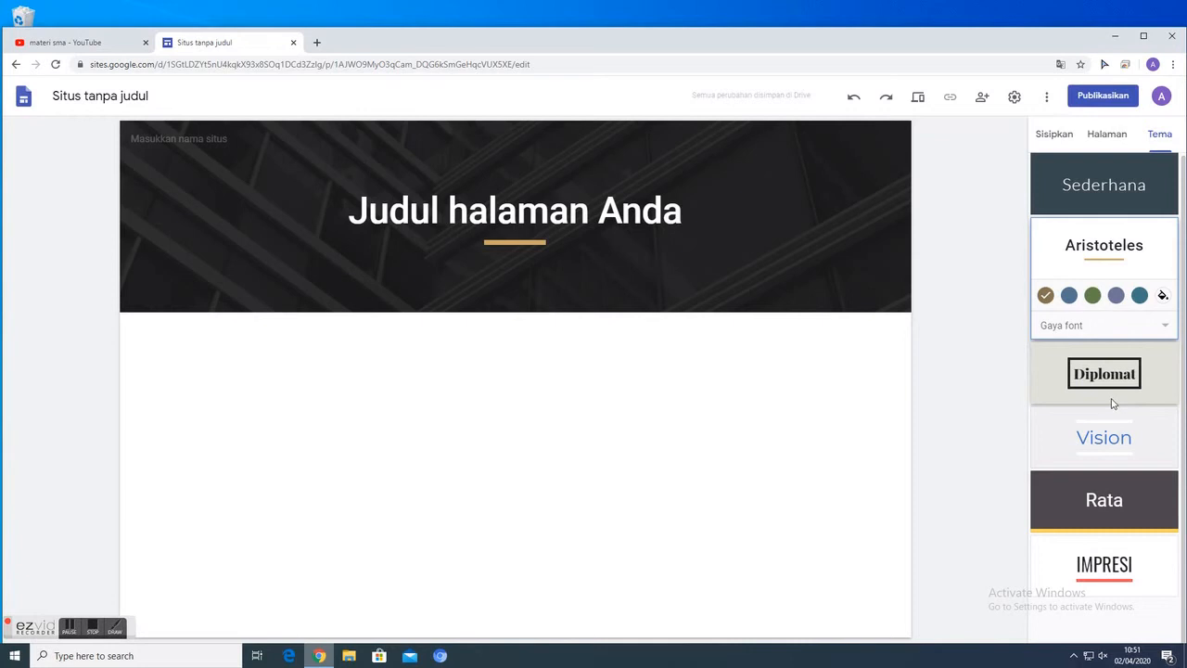
{"action": "left_click", "coordinate": [1114, 455]}
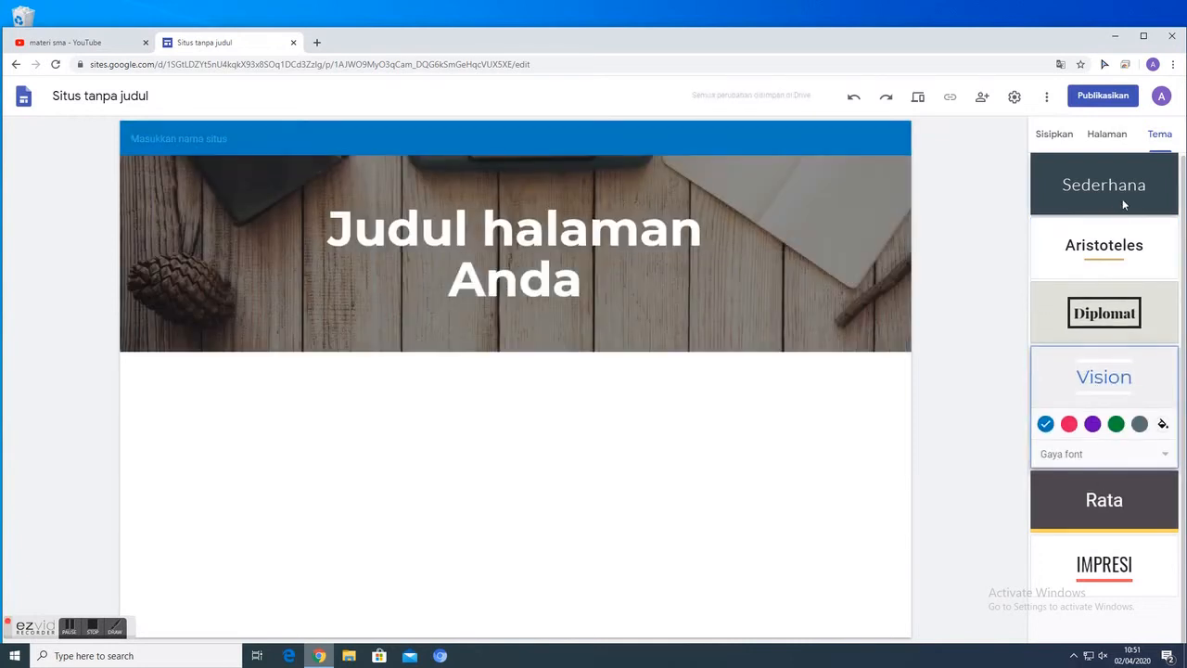
{"action": "left_click", "coordinate": [1082, 582]}
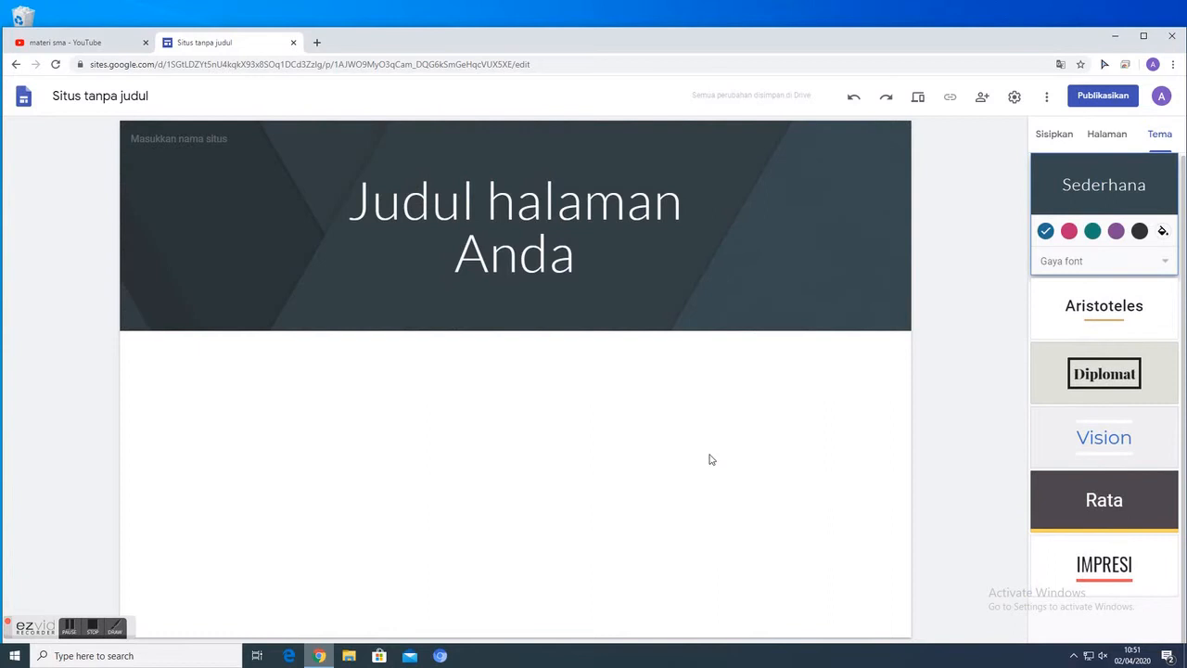
{"action": "left_click", "coordinate": [1059, 139]}
{"action": "left_click", "coordinate": [1107, 136]}
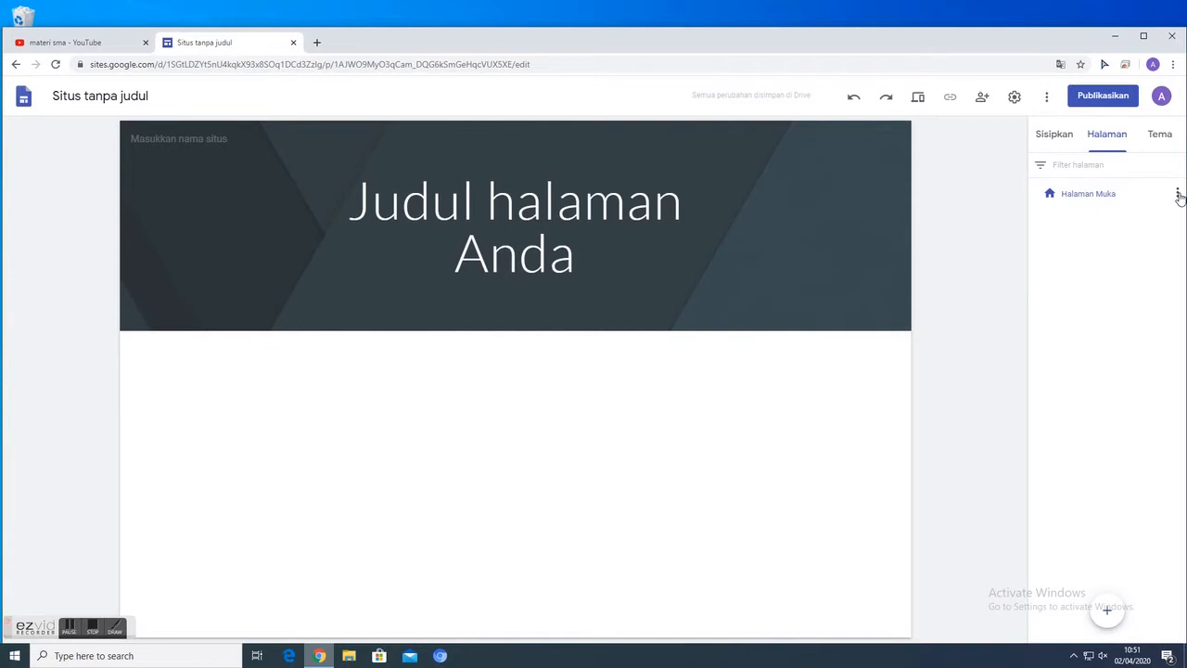
- Replace the page title in the header with "PJJ-" followed by the site owner's full name in capitals
{"action": "left_click", "coordinate": [461, 200]}
{"action": "left_click_drag", "start_coordinate": [348, 201], "coordinate": [566, 248]}
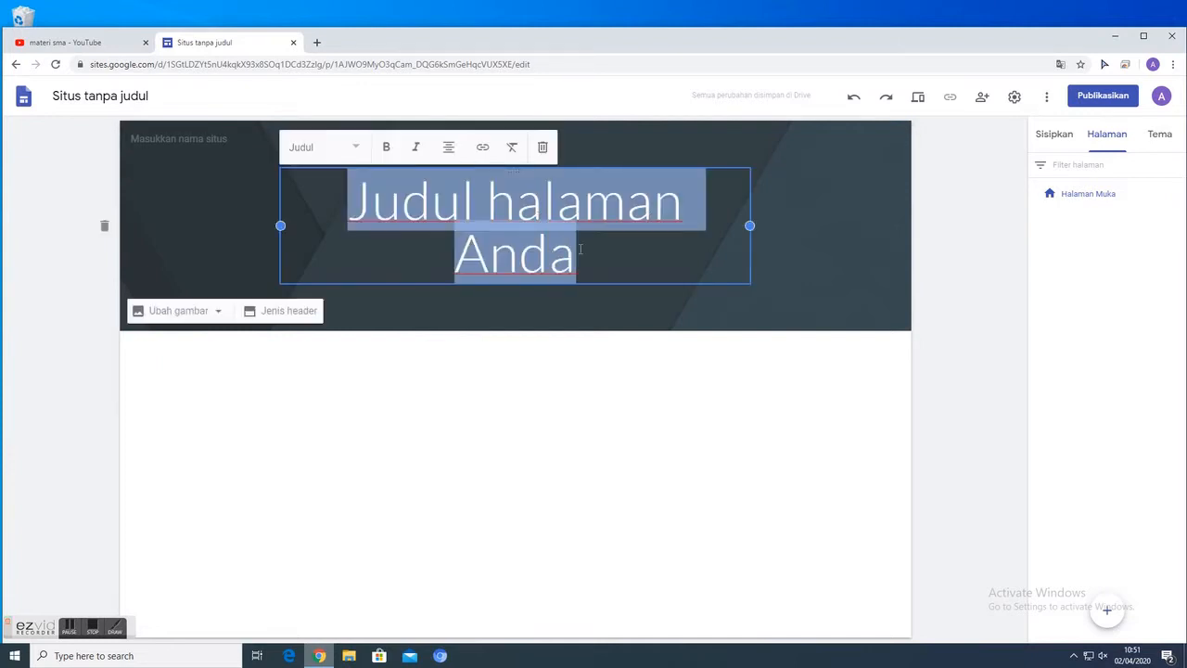
{"action": "type", "text": "PJJ"}
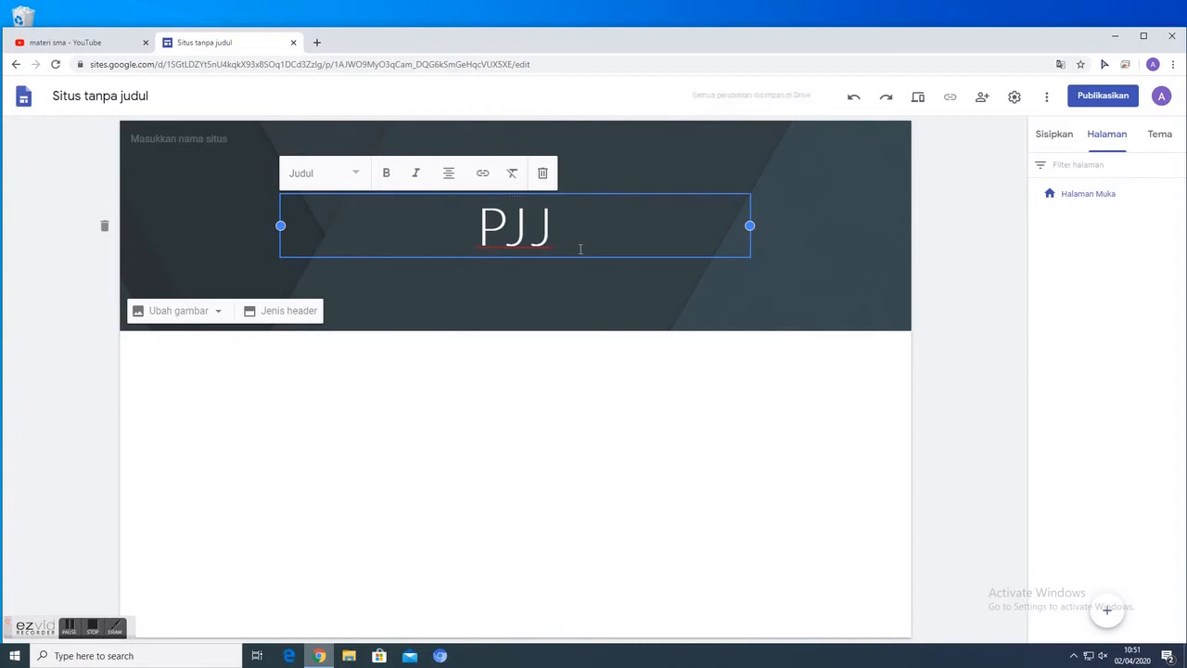
{"action": "type", "text": "-"}
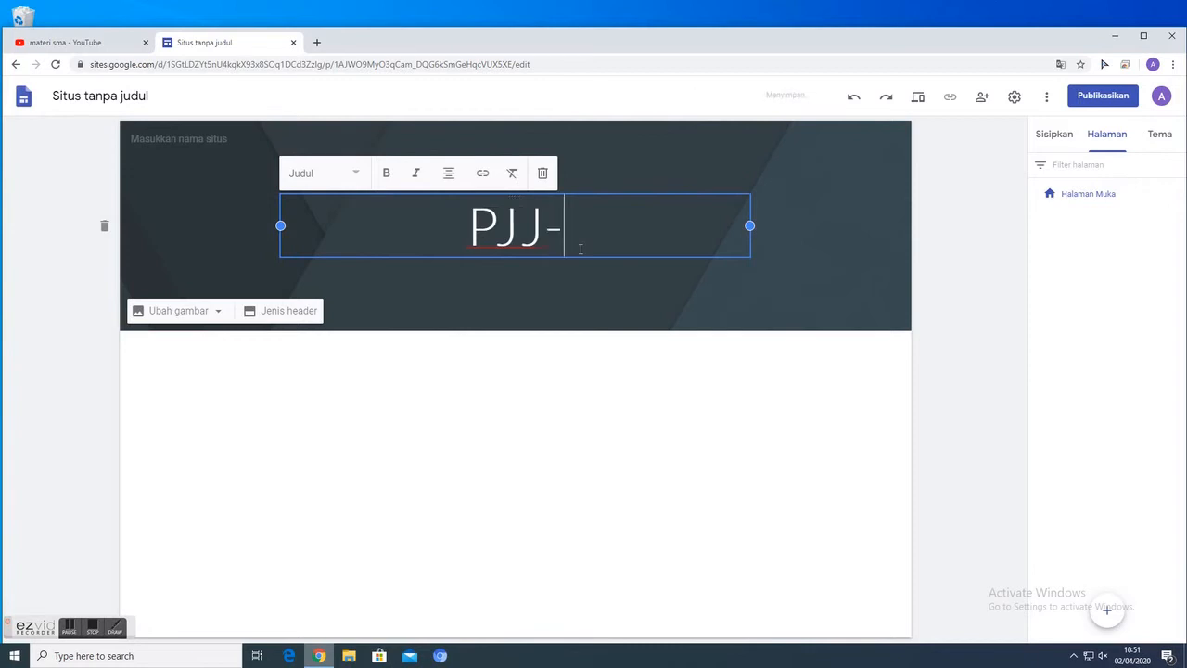
{"action": "type", "text": "Ahmad"}
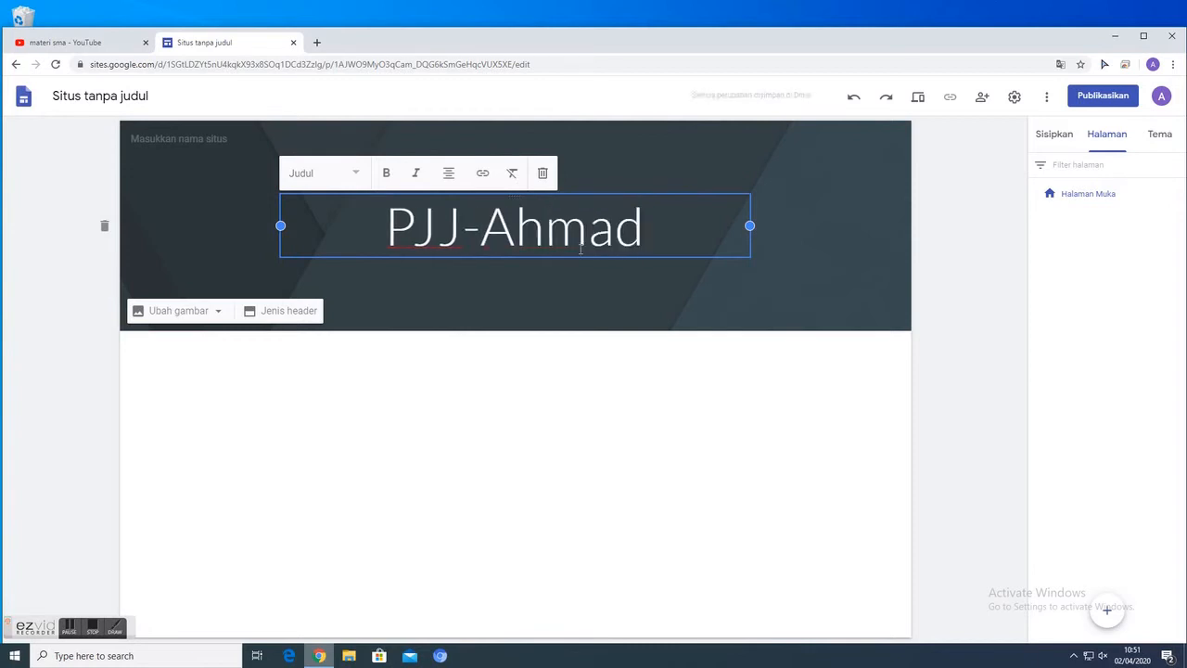
{"action": "type", "text": "Sh"}
{"action": "key", "text": "BackSpace"}
{"action": "key", "text": "BackSpace"}
{"action": "key", "text": "BackSpace"}
{"action": "key", "text": "BackSpace"}
{"action": "key", "text": "BackSpace"}
{"action": "key", "text": "BackSpace"}
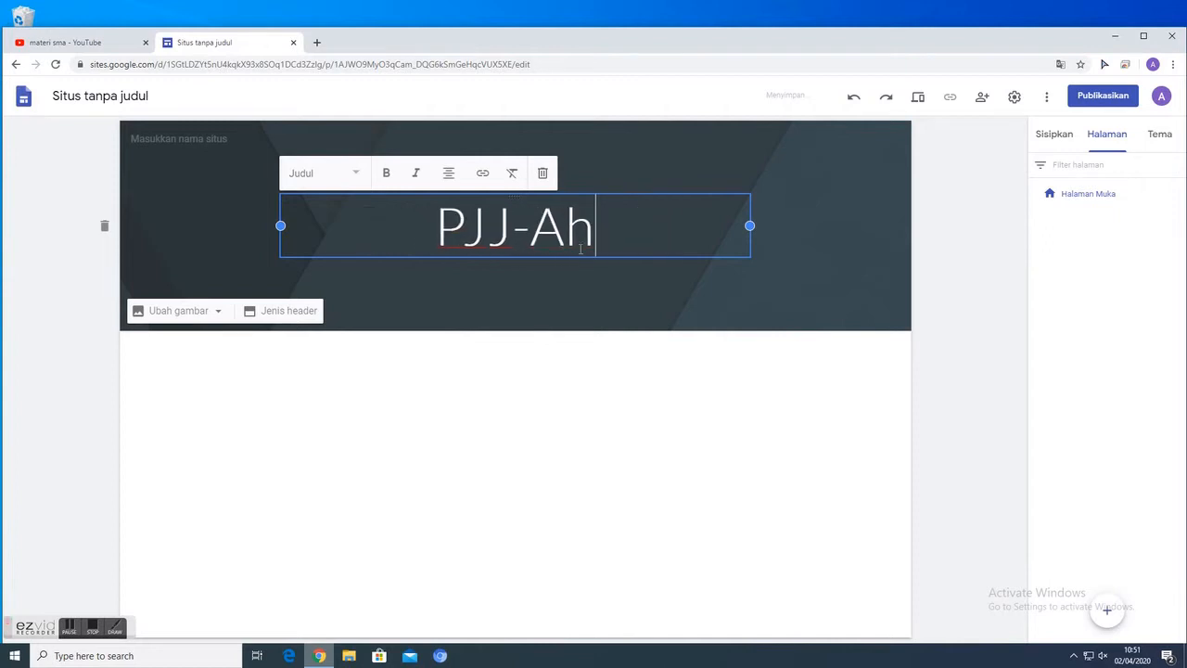
{"action": "type", "text": "HMAD SHOHIBUL WAFA"}
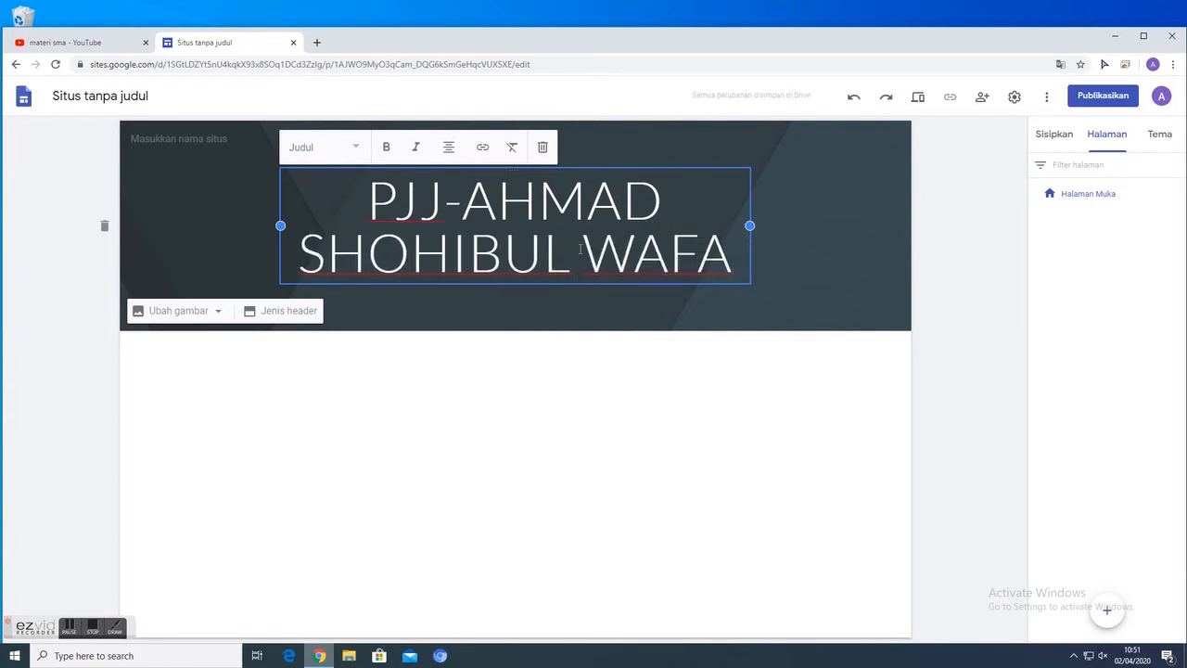
{"action": "left_click", "coordinate": [548, 415]}
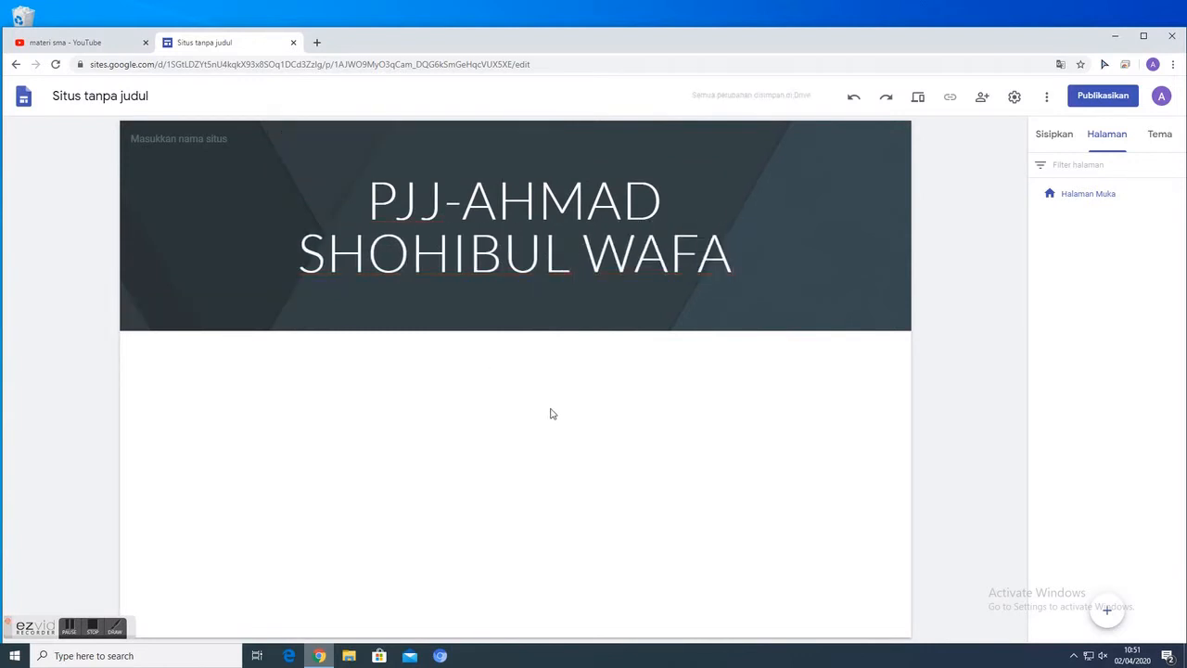
- Set the site name to "PJJ" followed by the site owner's full name
{"action": "left_click", "coordinate": [160, 138]}
{"action": "type", "text": "PJJ"}
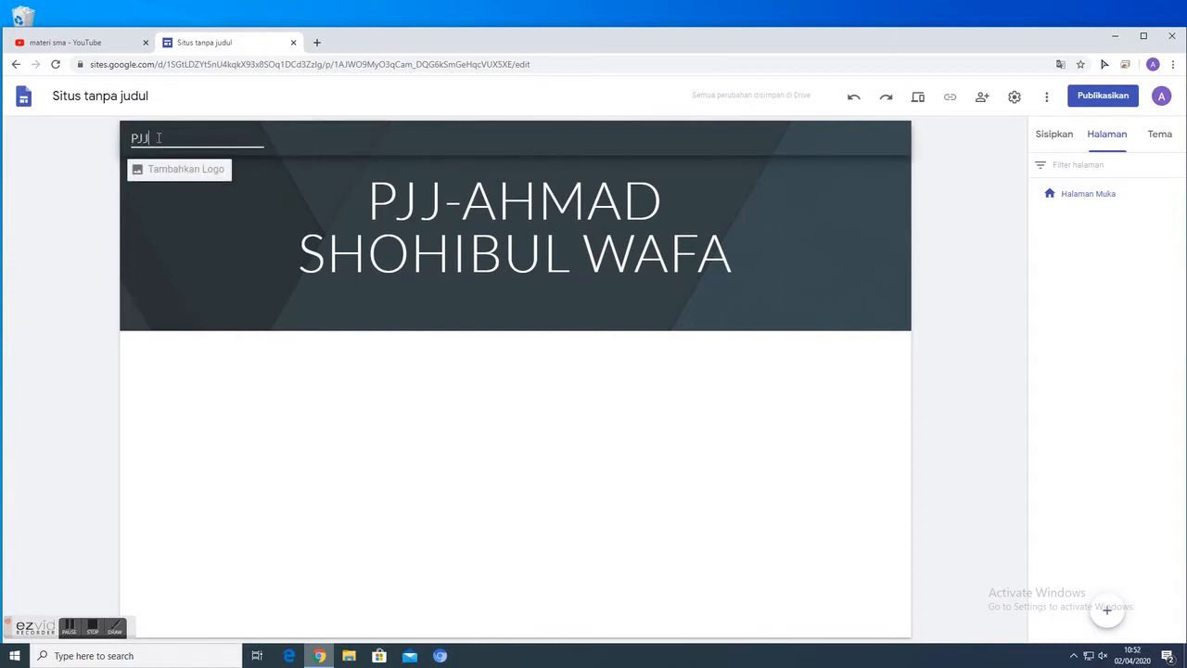
{"action": "type", "text": " aHMAD"}
{"action": "key", "text": "BackSpace"}
{"action": "key", "text": "BackSpace"}
{"action": "key", "text": "BackSpace"}
{"action": "type", "text": "ahmad Shohibul Wafa"}
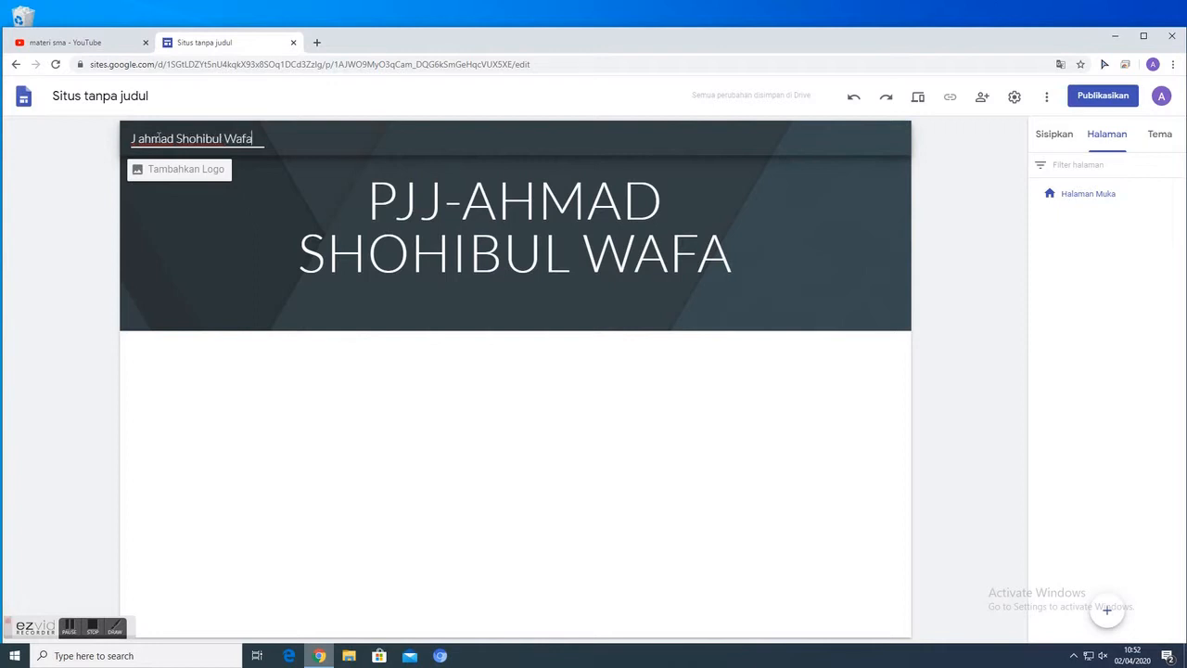
{"action": "left_click", "coordinate": [293, 428]}
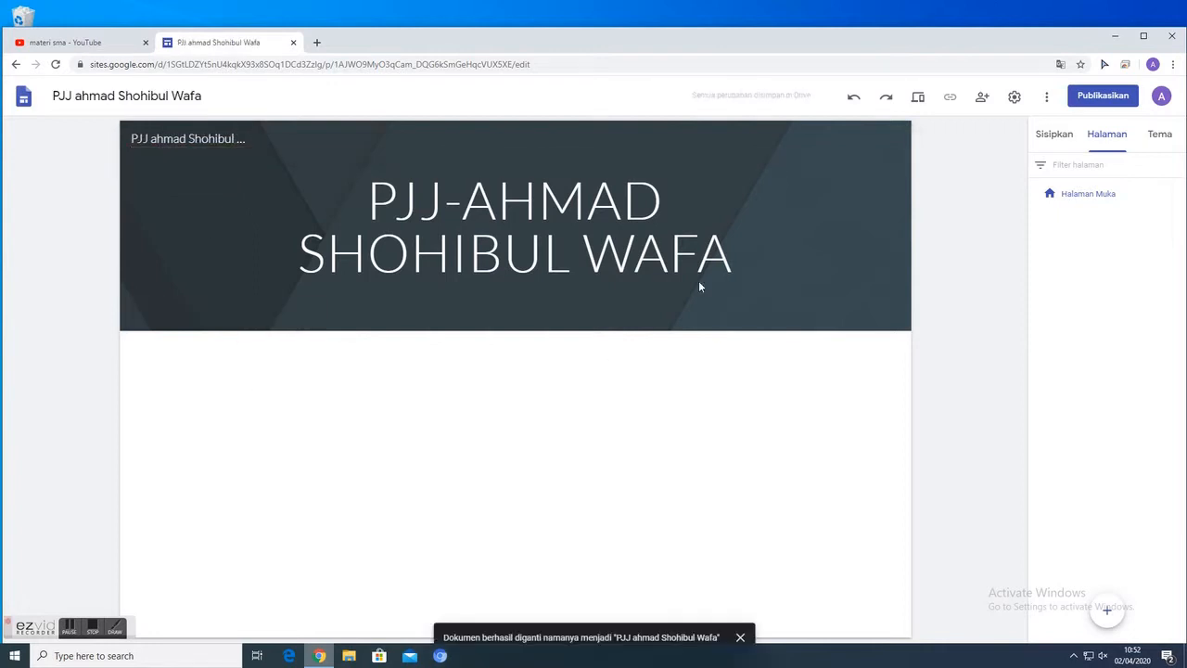
- Try the header types Khusus judul, Spanduk besar and Sampul, and return the header to Spanduk
{"action": "mouse_move", "coordinate": [705, 223]}
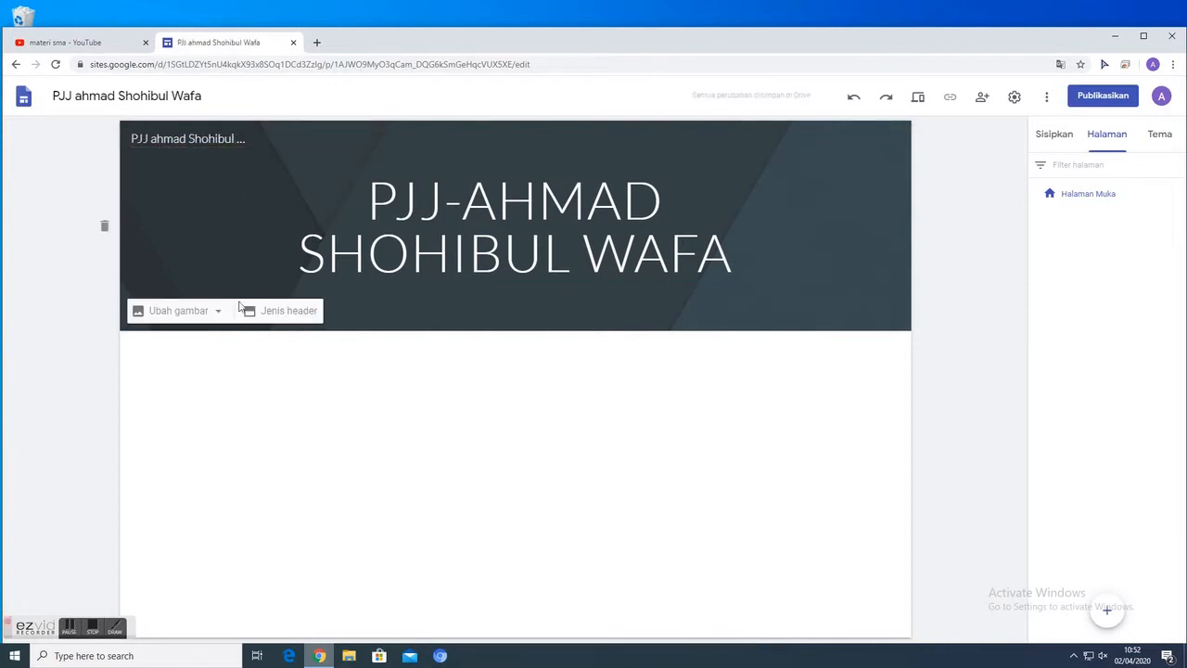
{"action": "left_click", "coordinate": [290, 319]}
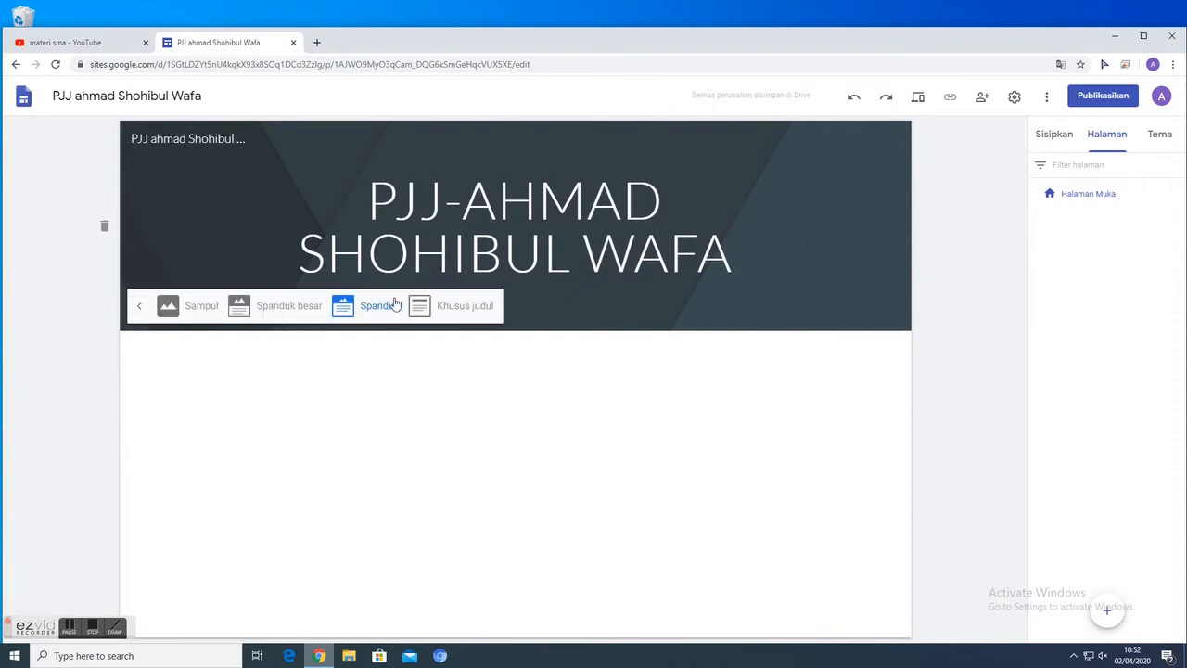
{"action": "left_click", "coordinate": [451, 307]}
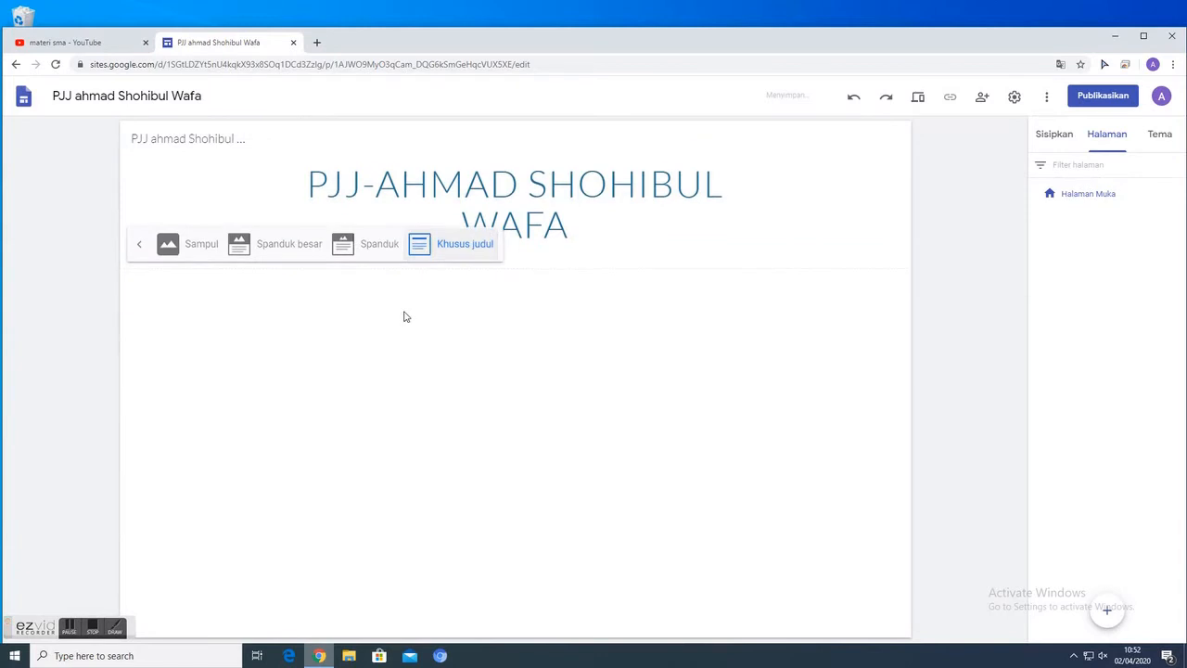
{"action": "left_click", "coordinate": [375, 249]}
{"action": "left_click", "coordinate": [290, 299]}
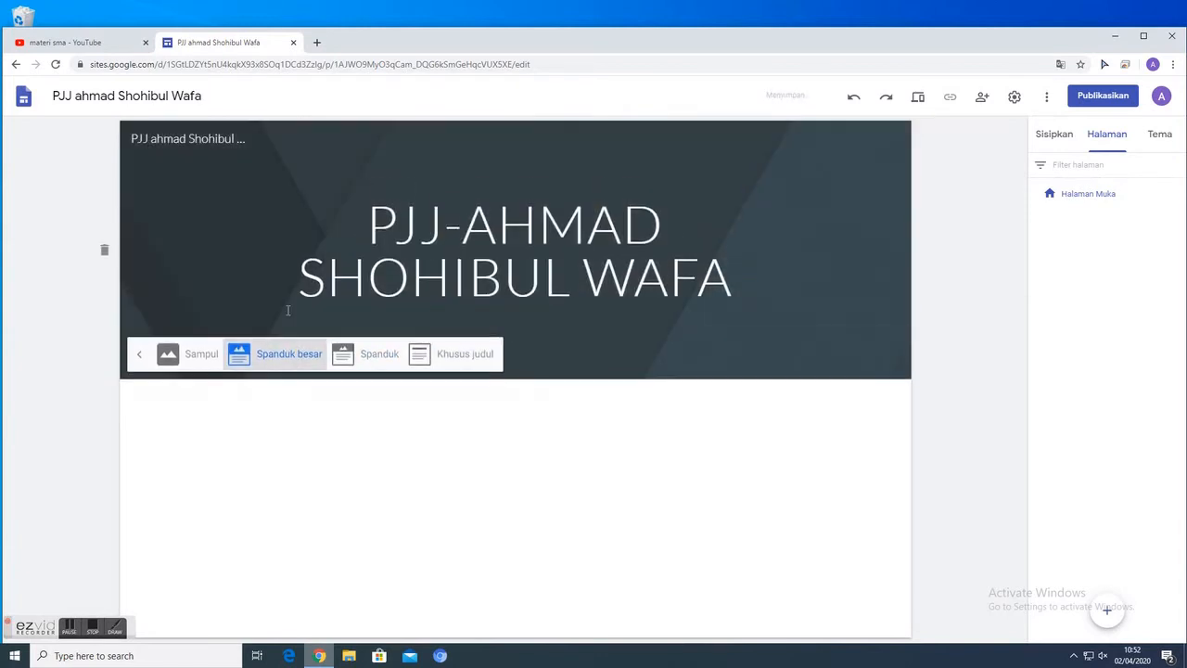
{"action": "left_click", "coordinate": [190, 351]}
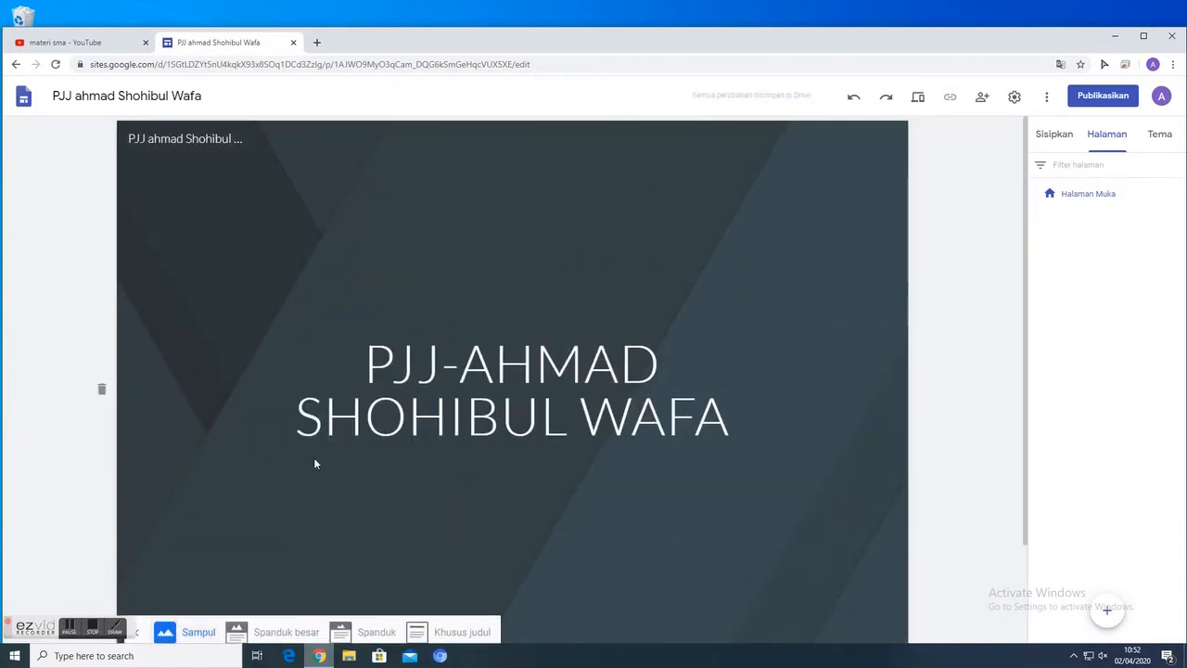
{"action": "left_click", "coordinate": [366, 633]}
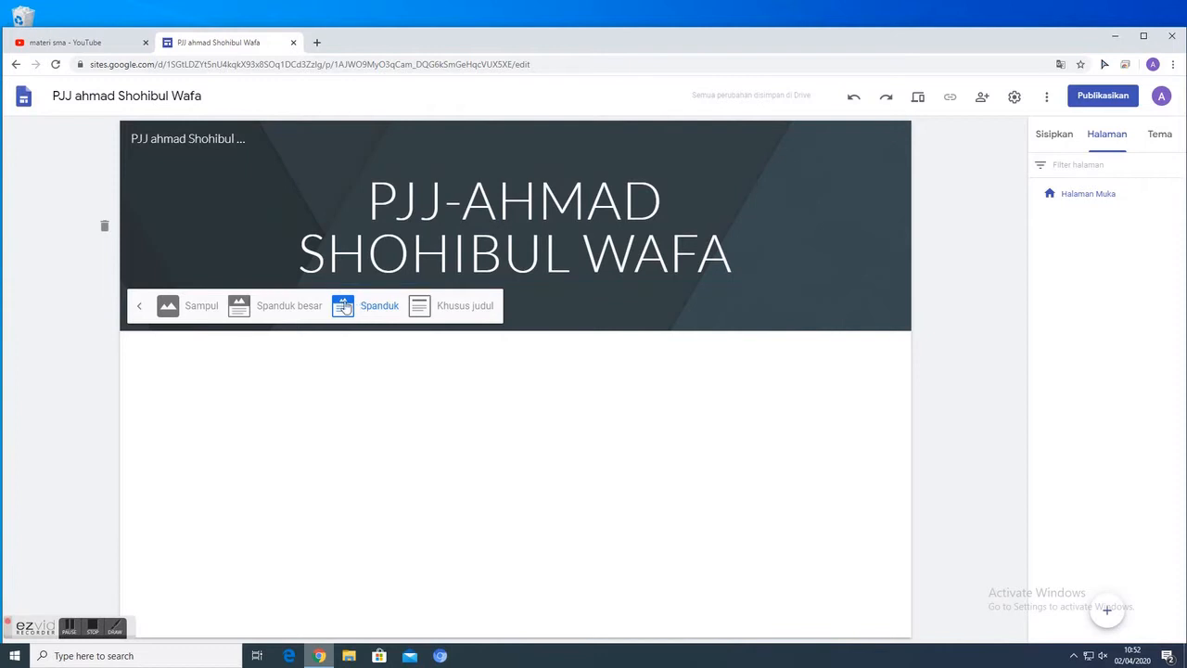
{"action": "left_click", "coordinate": [140, 307]}
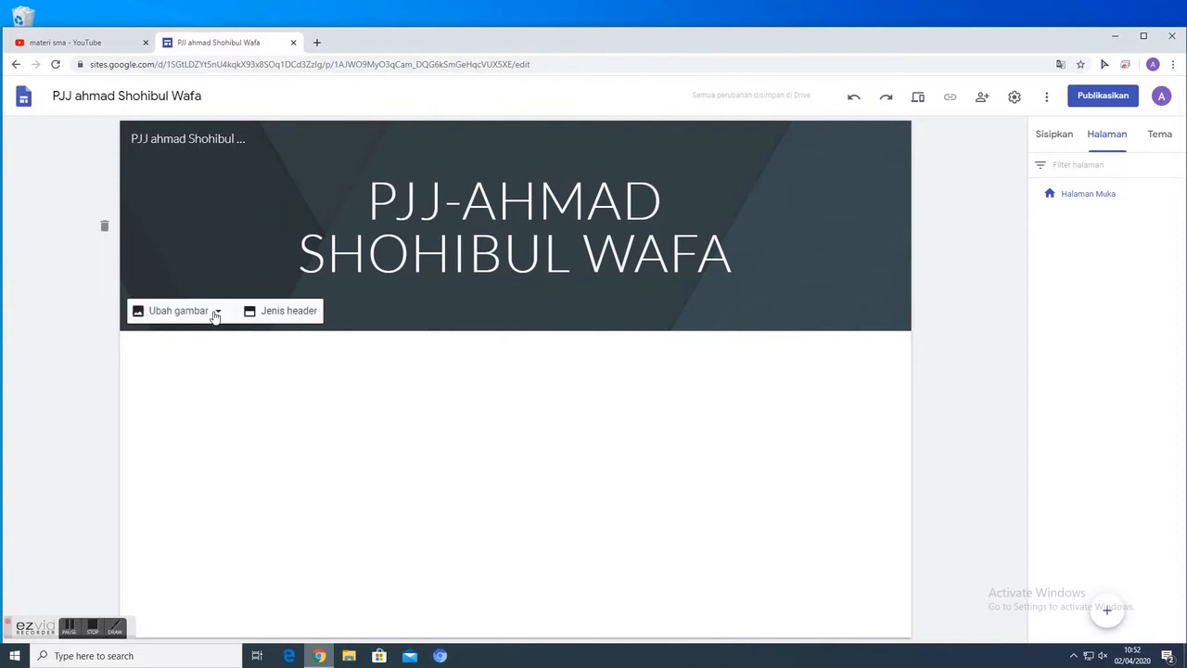
- Look through the gallery of header images and search Google images for "math" in the header image picker
{"action": "left_click", "coordinate": [212, 312]}
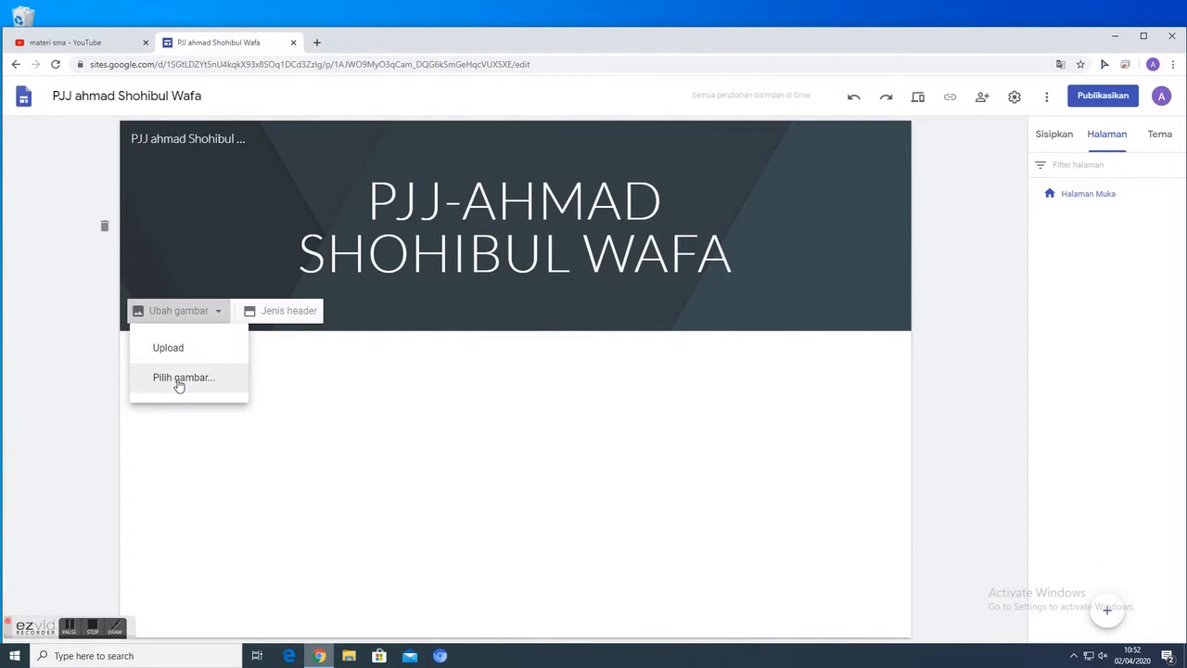
{"action": "left_click", "coordinate": [180, 380]}
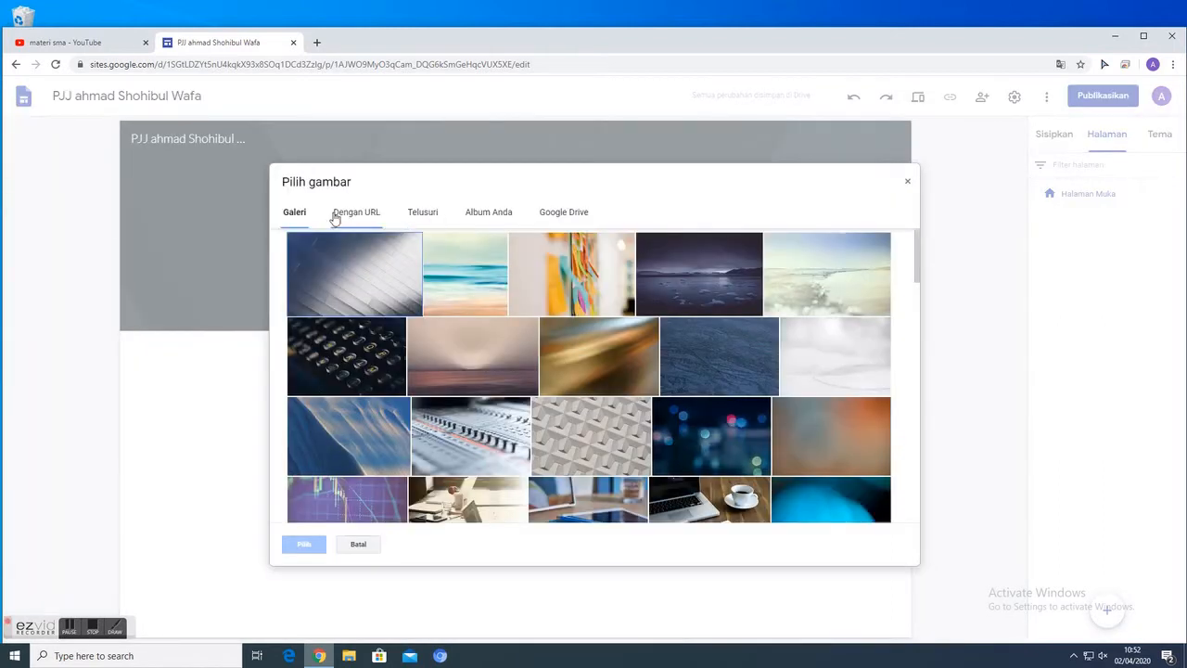
{"action": "scroll", "coordinate": [586, 382], "scroll_direction": "down", "scroll_amount": 5}
{"action": "scroll", "coordinate": [589, 384], "scroll_direction": "down", "scroll_amount": 8}
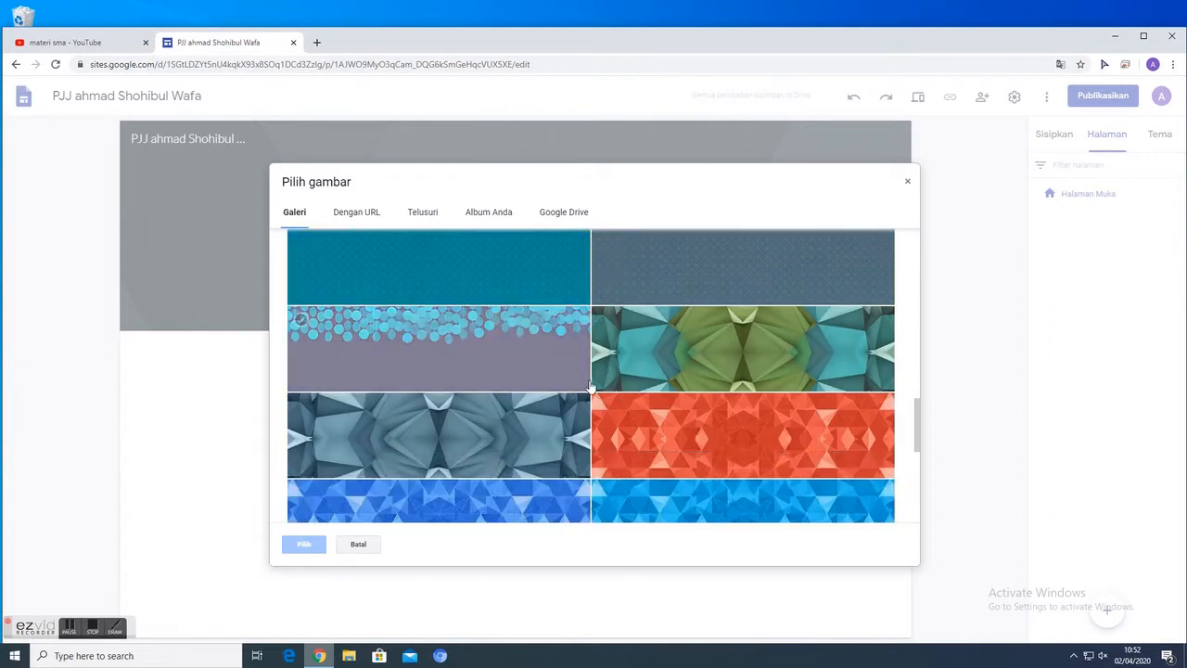
{"action": "scroll", "coordinate": [589, 384], "scroll_direction": "up", "scroll_amount": 15}
{"action": "scroll", "coordinate": [589, 384], "scroll_direction": "up", "scroll_amount": 2}
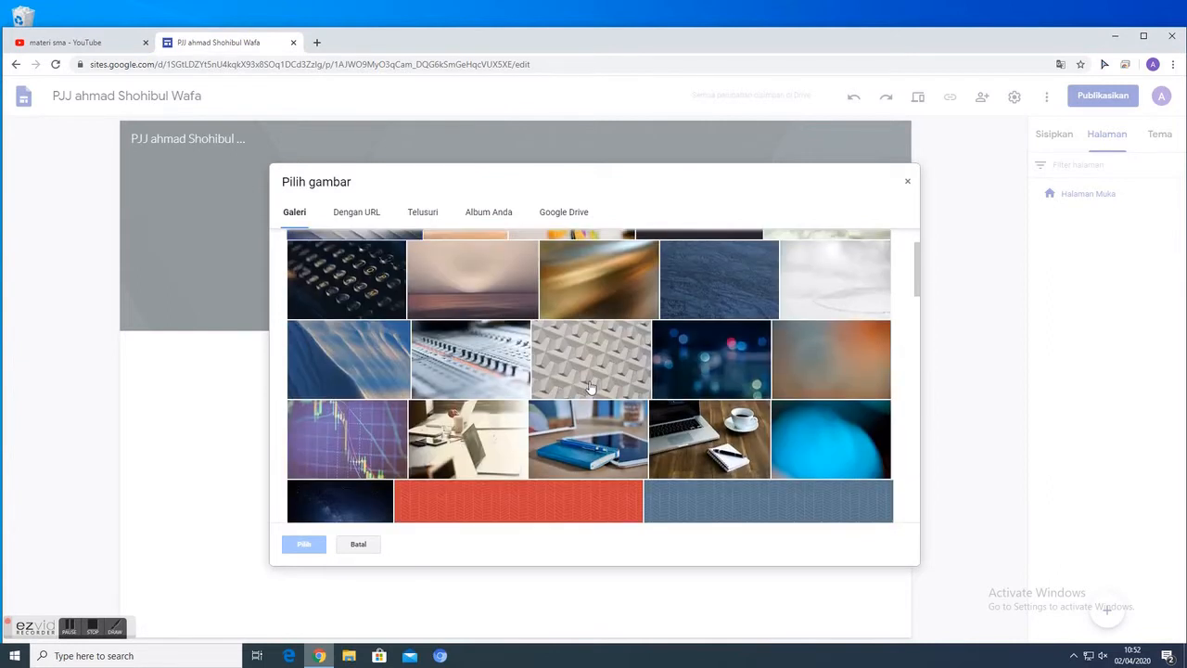
{"action": "left_click", "coordinate": [352, 215]}
{"action": "left_click", "coordinate": [434, 218]}
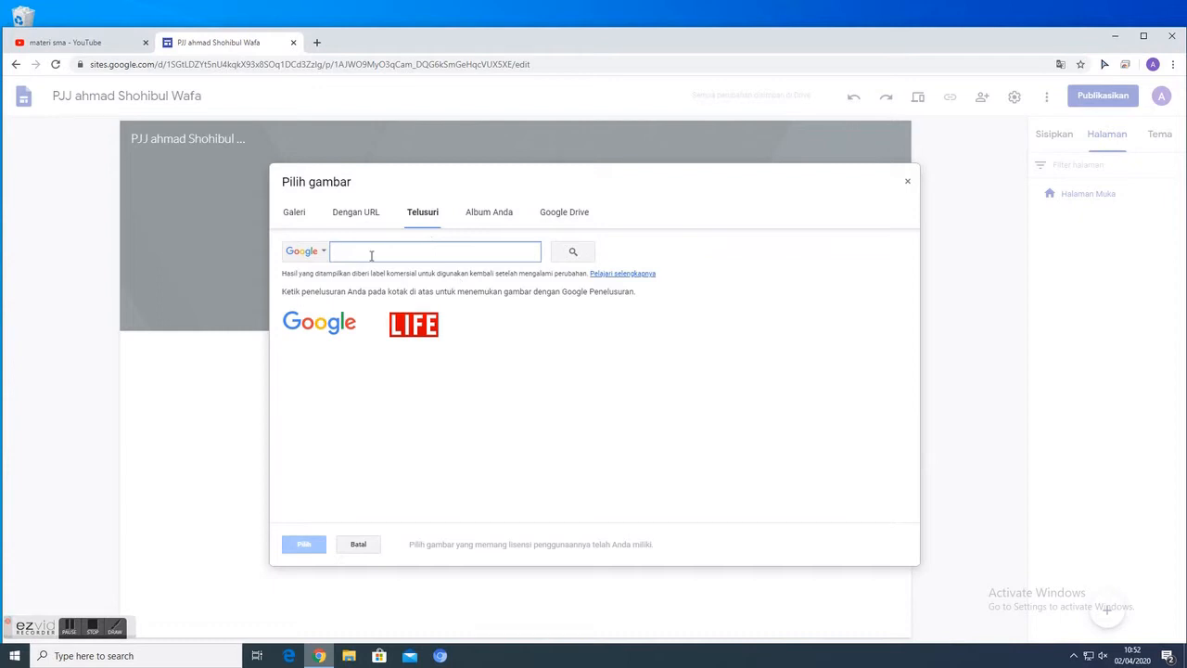
{"action": "type", "text": "math"}
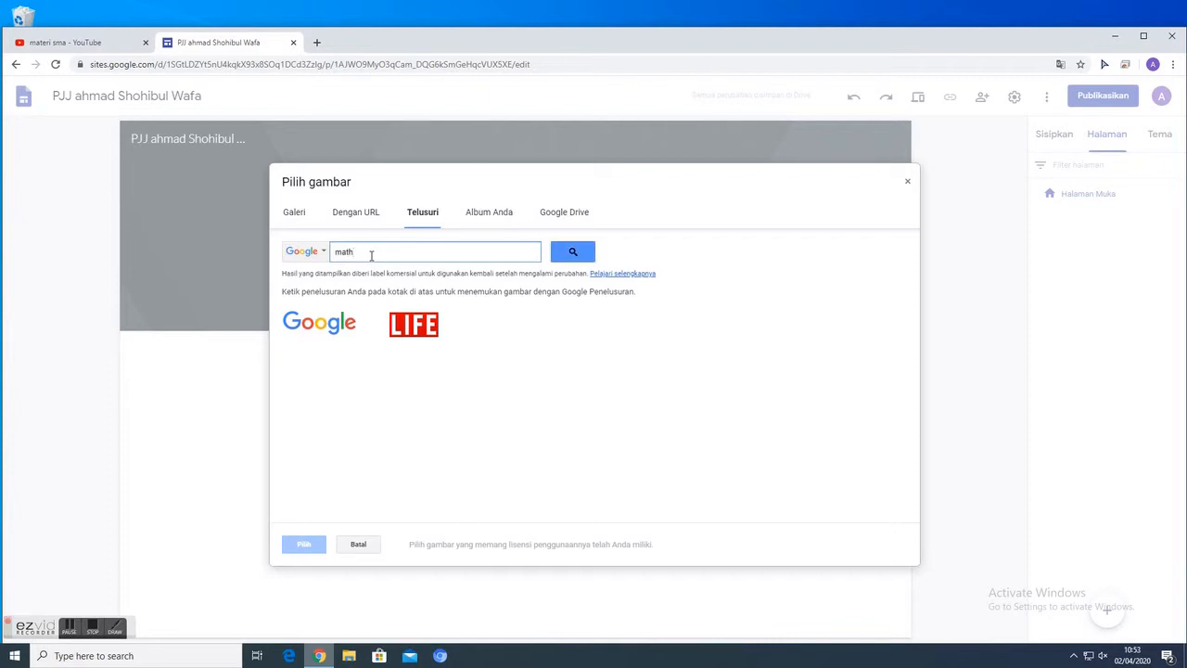
{"action": "left_click", "coordinate": [573, 251]}
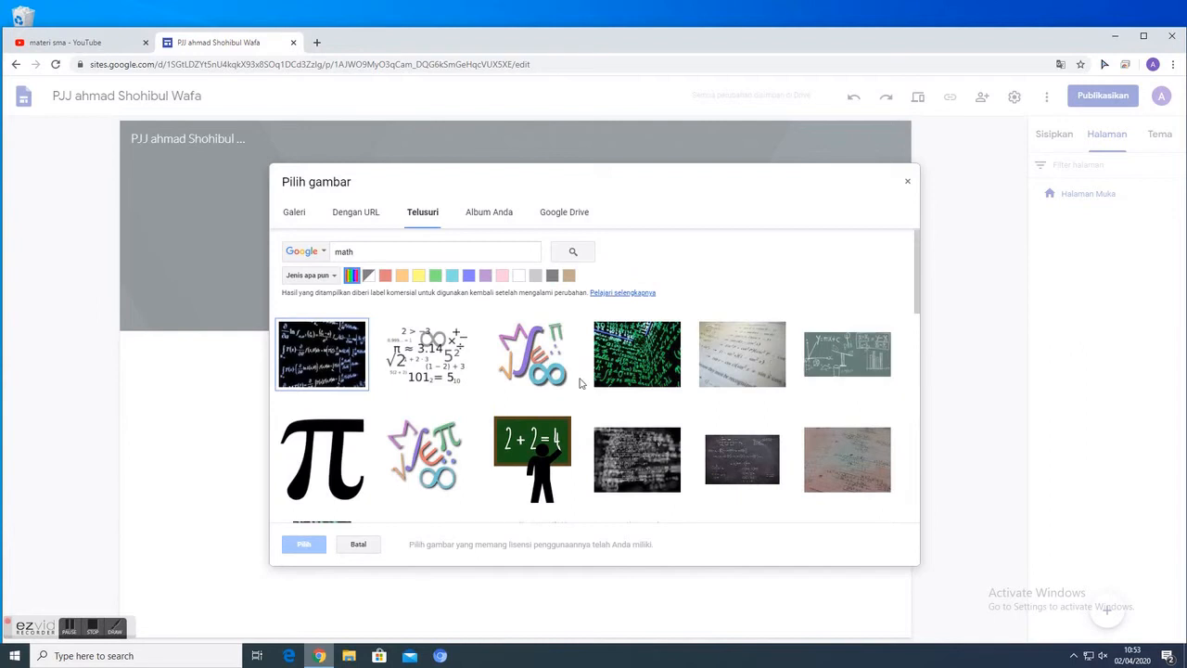
- Set the chalkboard picture with math symbols and figures from the search results as the header image
{"action": "scroll", "coordinate": [621, 398], "scroll_direction": "down", "scroll_amount": 3}
{"action": "scroll", "coordinate": [621, 399], "scroll_direction": "down", "scroll_amount": 5}
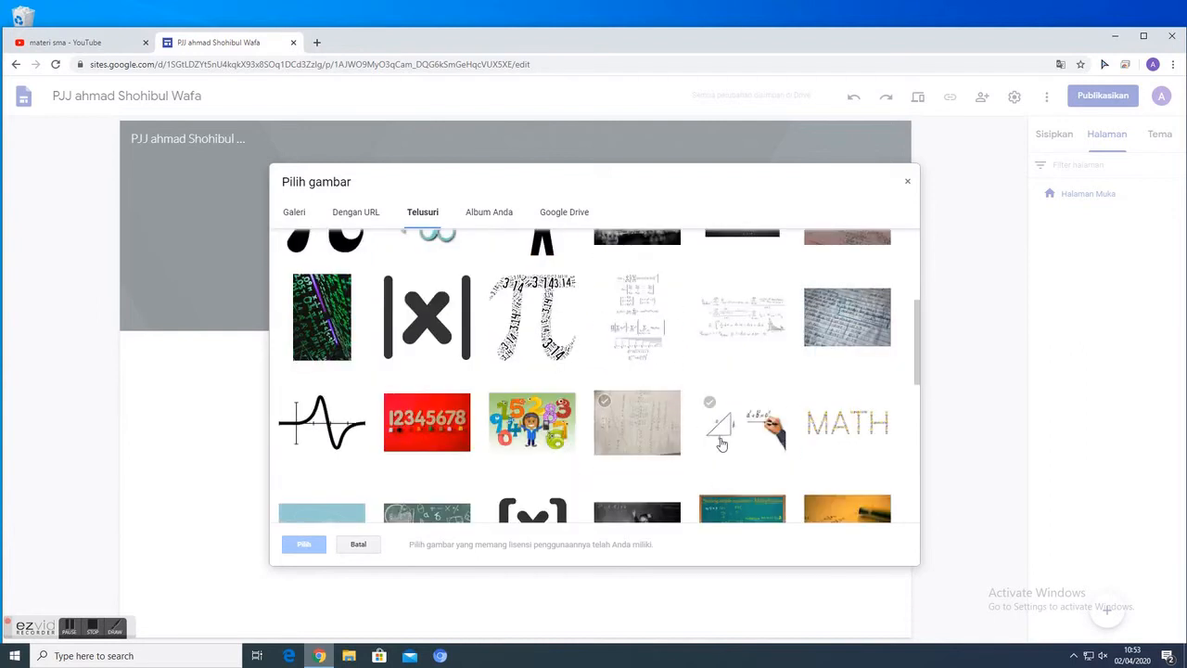
{"action": "scroll", "coordinate": [793, 471], "scroll_direction": "down", "scroll_amount": 3}
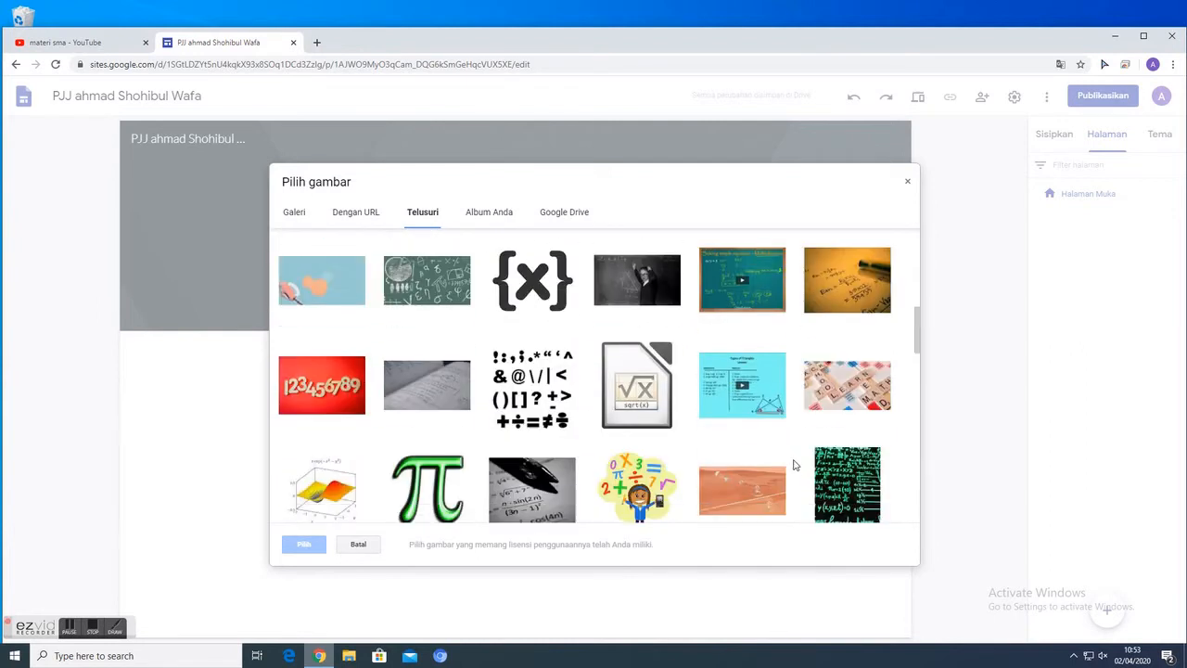
{"action": "left_click", "coordinate": [422, 288]}
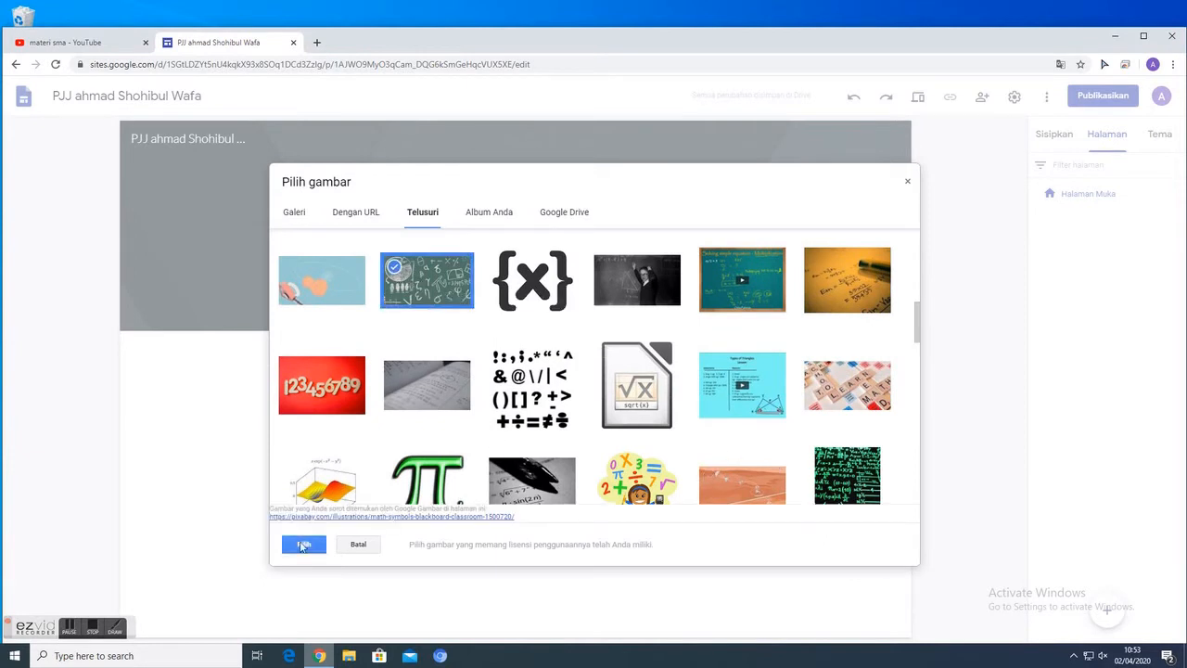
{"action": "left_click", "coordinate": [304, 546]}
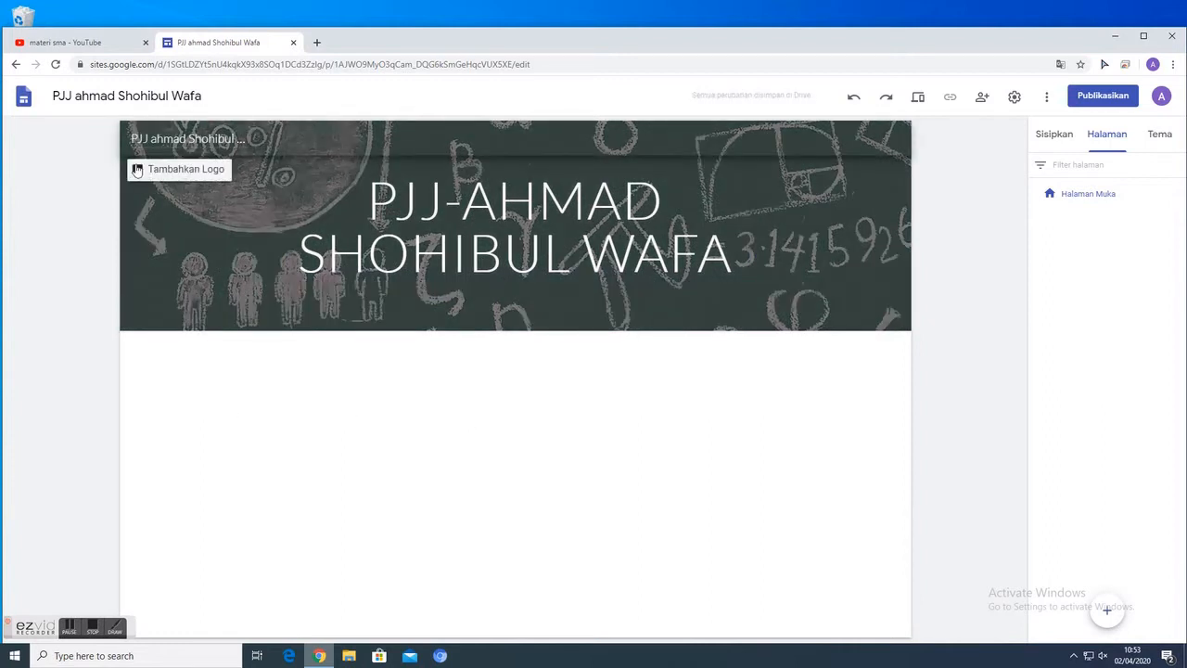
- Start choosing a site logo and search Google images for "matematika"
{"action": "left_click", "coordinate": [177, 169]}
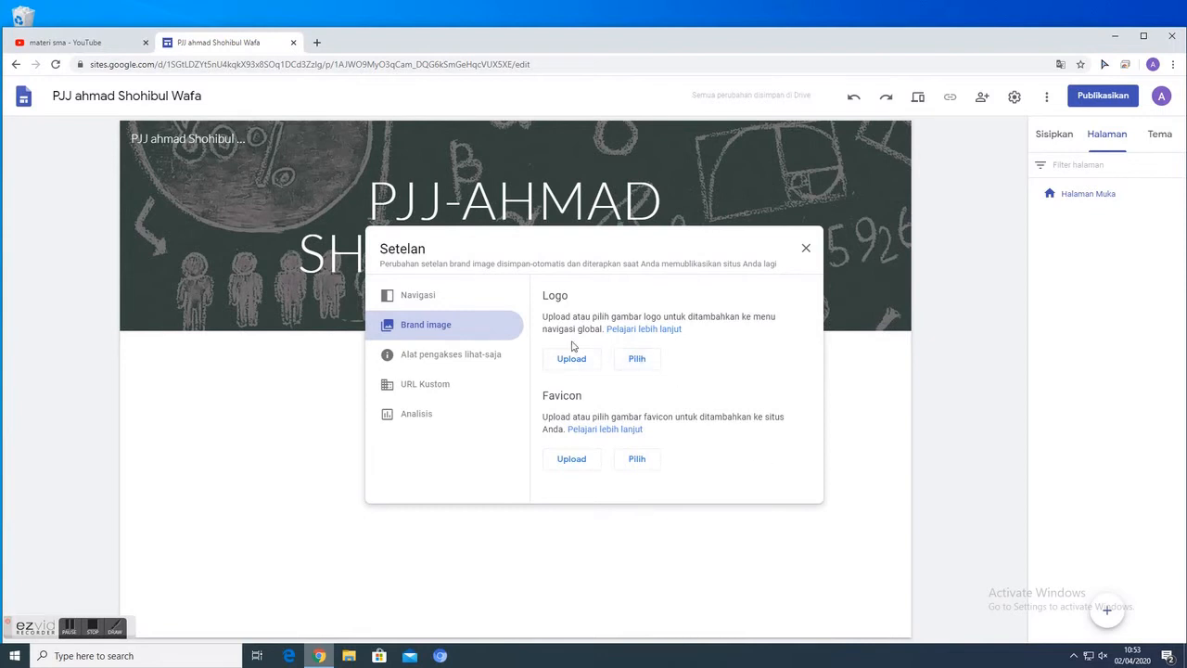
{"action": "left_click", "coordinate": [649, 367]}
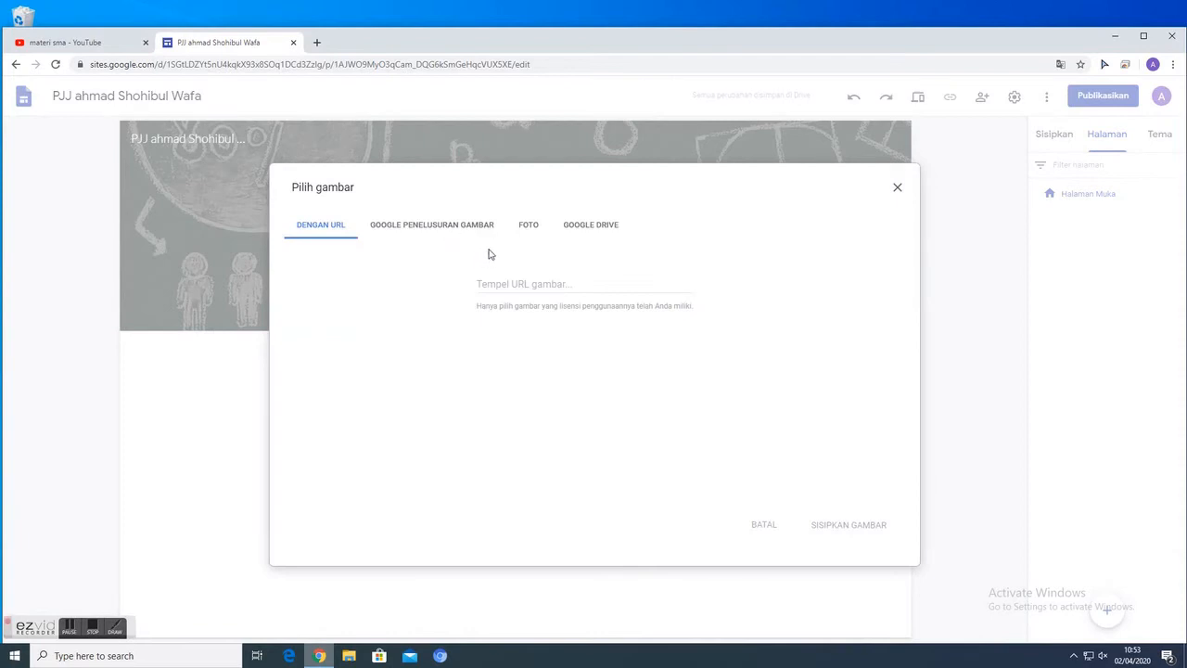
{"action": "left_click", "coordinate": [463, 233]}
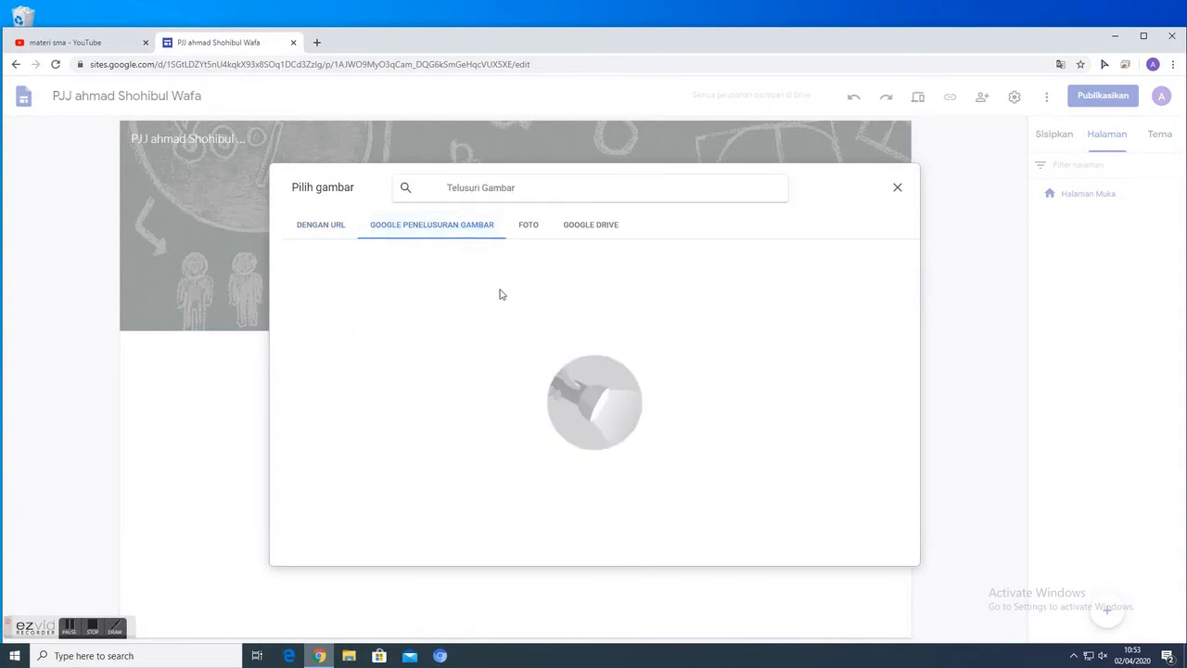
{"action": "type", "text": "mat"}
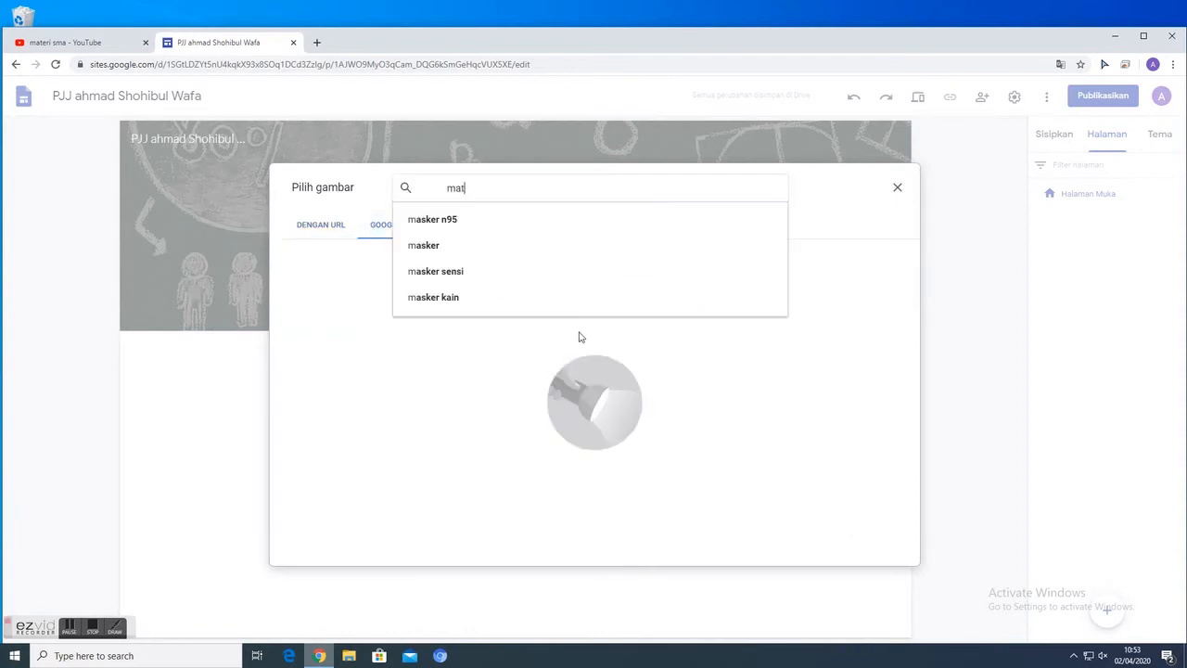
{"action": "type", "text": "ematika"}
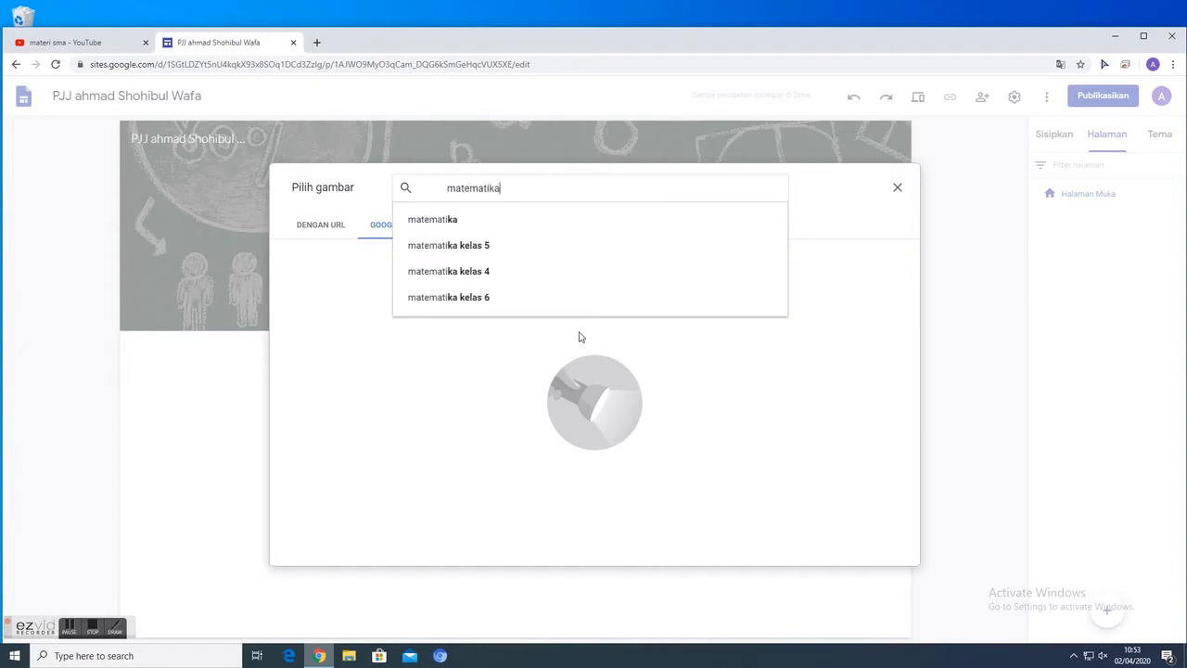
{"action": "key", "text": "Return"}
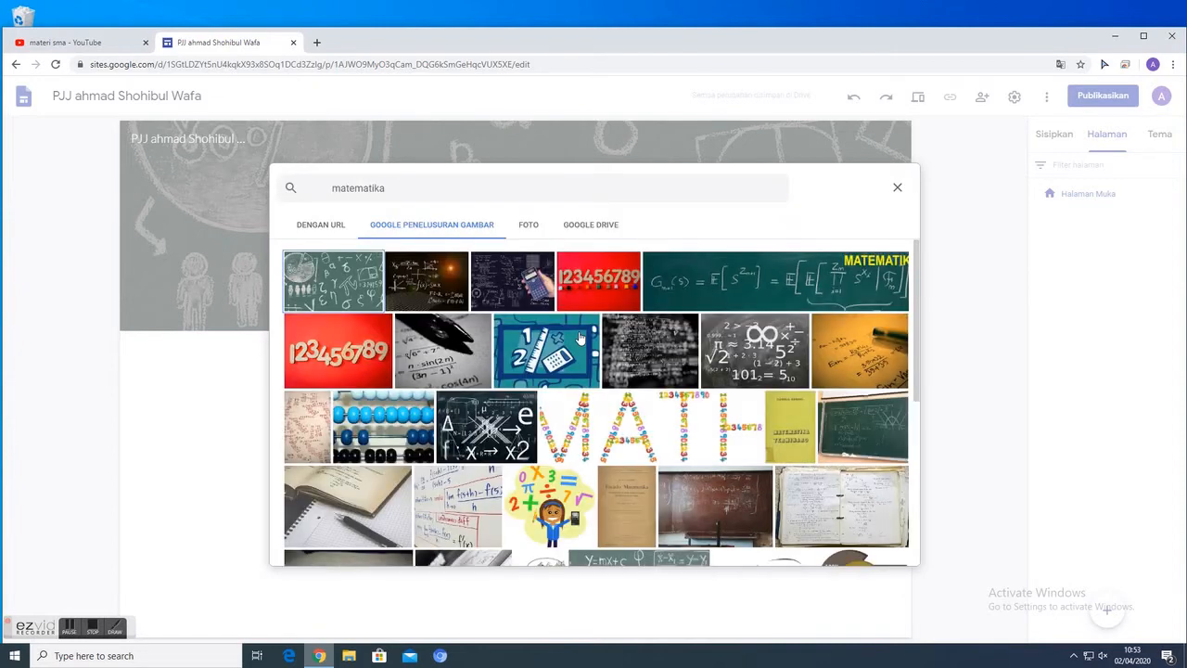
- Look through the "matematika" image results for a picture that suits the site logo
{"action": "scroll", "coordinate": [694, 375], "scroll_direction": "down", "scroll_amount": 5}
{"action": "scroll", "coordinate": [693, 379], "scroll_direction": "down", "scroll_amount": 3}
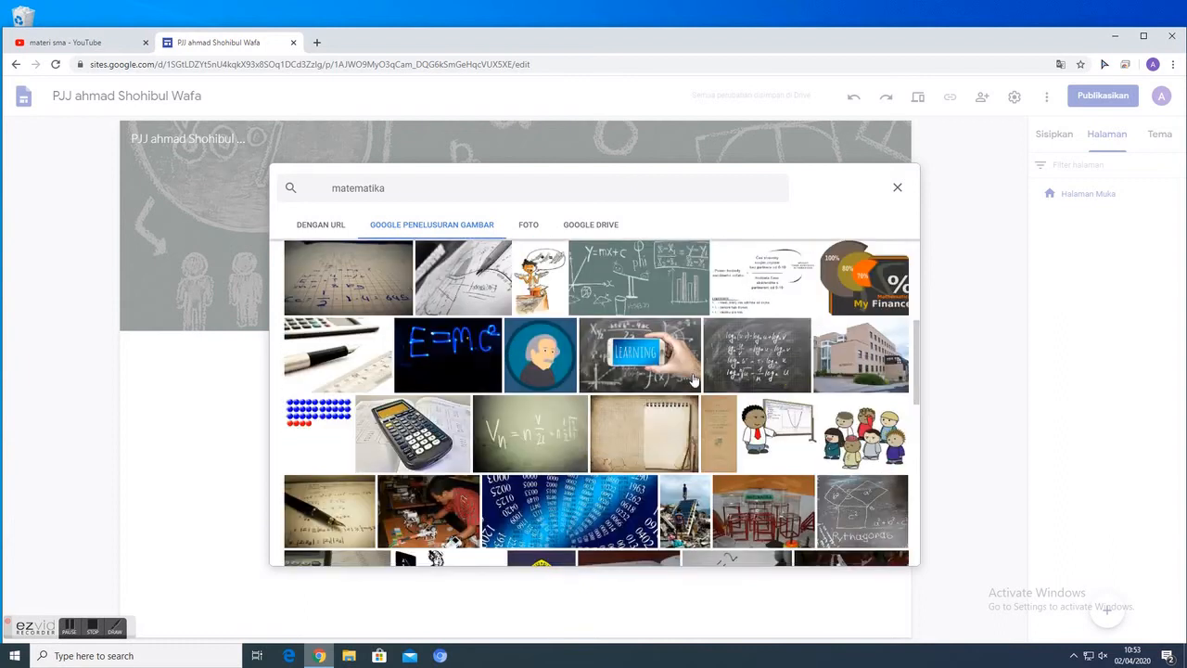
{"action": "scroll", "coordinate": [694, 379], "scroll_direction": "down", "scroll_amount": 5}
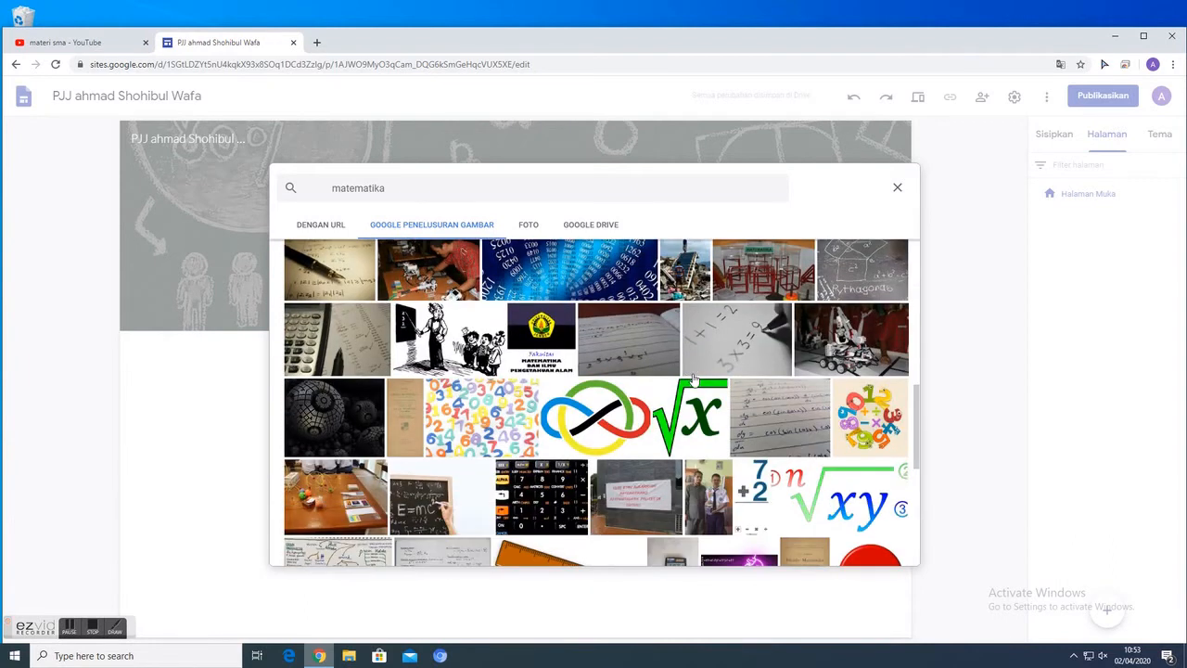
{"action": "scroll", "coordinate": [694, 380], "scroll_direction": "down", "scroll_amount": 12}
{"action": "scroll", "coordinate": [694, 380], "scroll_direction": "down", "scroll_amount": 10}
{"action": "scroll", "coordinate": [694, 379], "scroll_direction": "down", "scroll_amount": 10}
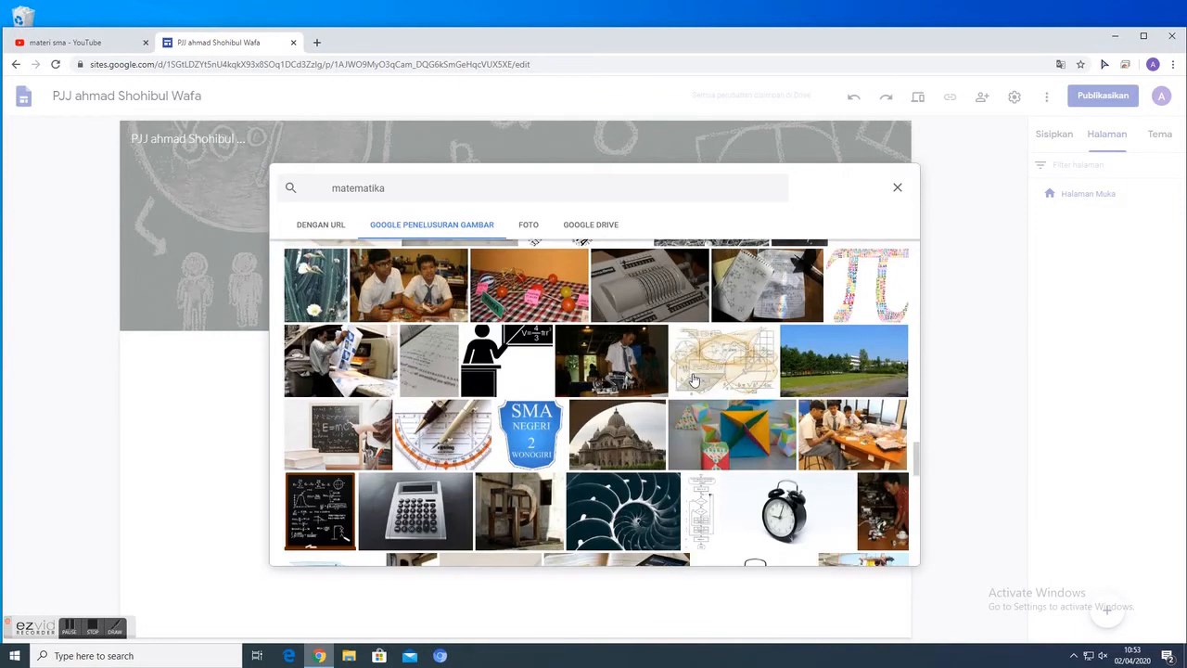
{"action": "scroll", "coordinate": [694, 379], "scroll_direction": "down", "scroll_amount": 2}
{"action": "scroll", "coordinate": [694, 379], "scroll_direction": "down", "scroll_amount": 3}
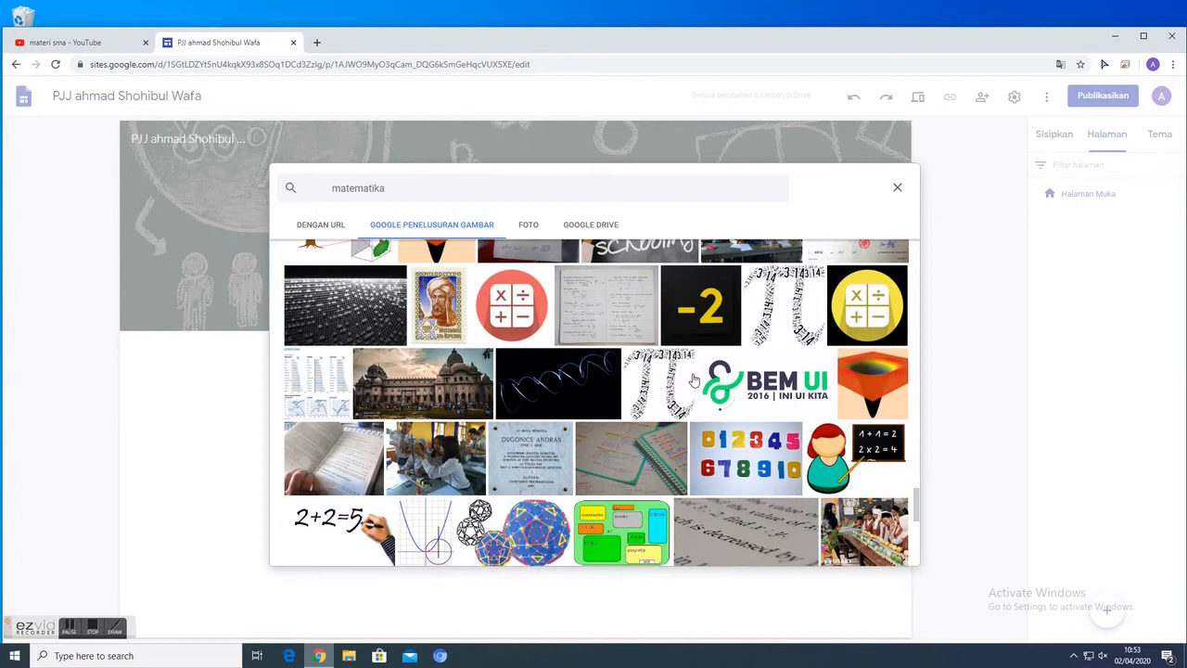
{"action": "scroll", "coordinate": [694, 379], "scroll_direction": "down", "scroll_amount": 2}
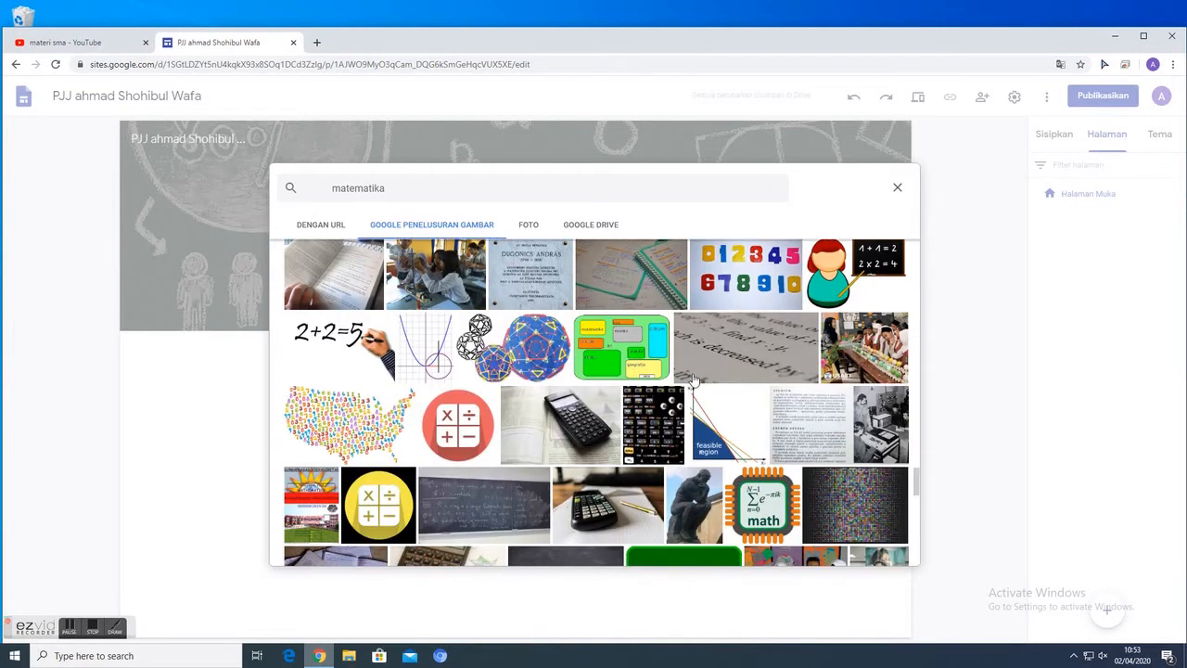
{"action": "scroll", "coordinate": [694, 380], "scroll_direction": "down", "scroll_amount": 3}
{"action": "scroll", "coordinate": [693, 380], "scroll_direction": "down", "scroll_amount": 4}
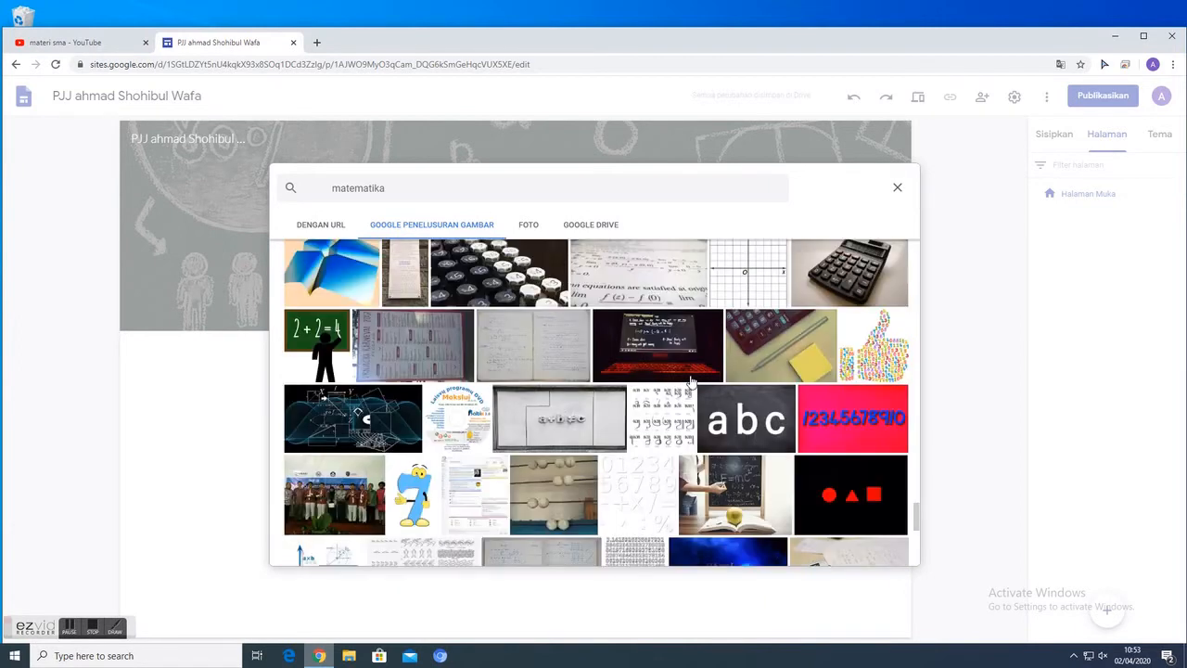
{"action": "scroll", "coordinate": [691, 380], "scroll_direction": "up", "scroll_amount": 10}
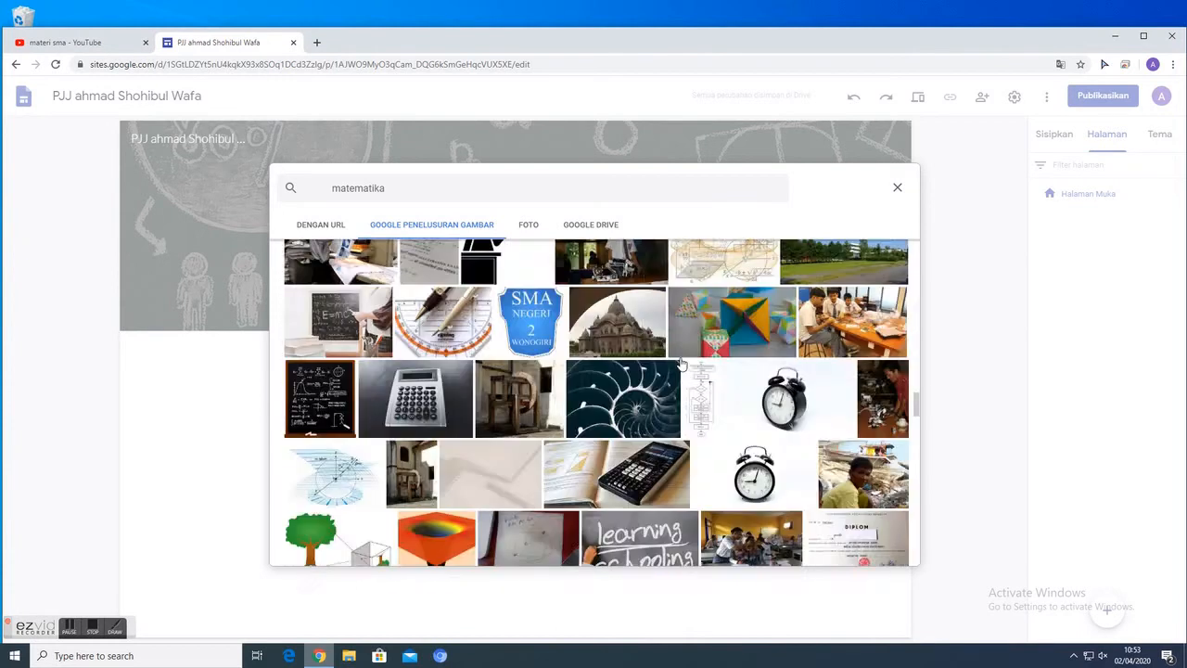
{"action": "scroll", "coordinate": [680, 364], "scroll_direction": "up", "scroll_amount": 2}
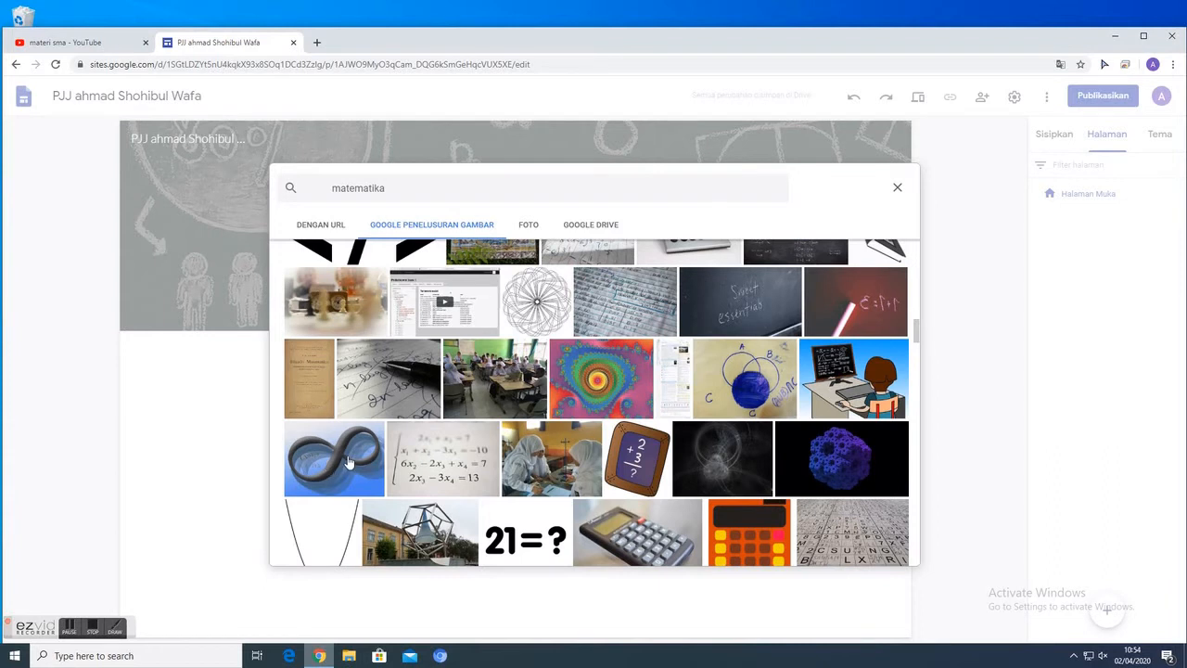
{"action": "scroll", "coordinate": [350, 461], "scroll_direction": "up", "scroll_amount": 3}
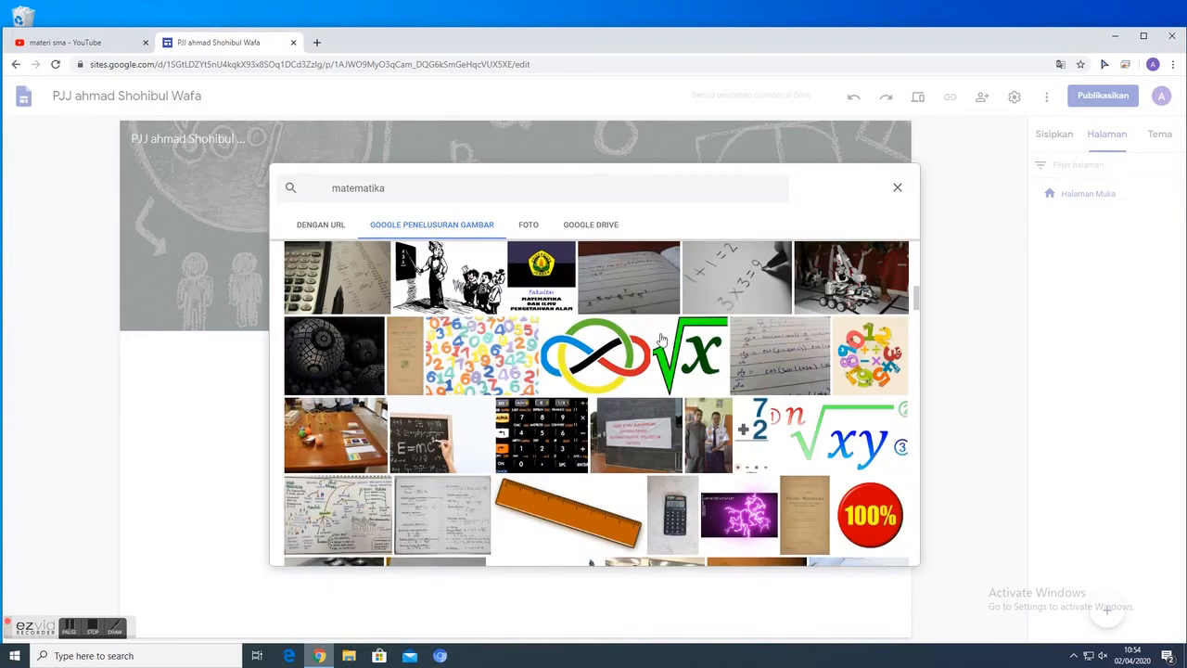
{"action": "scroll", "coordinate": [651, 345], "scroll_direction": "up", "scroll_amount": 3}
{"action": "scroll", "coordinate": [651, 345], "scroll_direction": "down", "scroll_amount": 2}
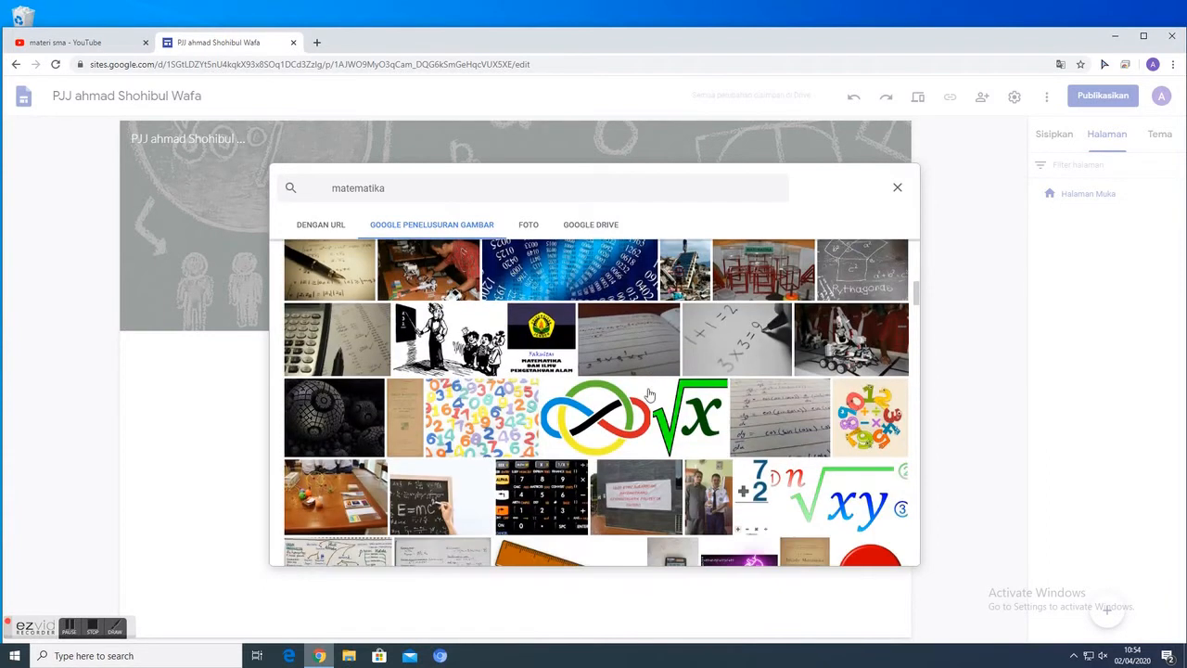
- Insert the green square-root-of-x picture as the site logo and close the brand image settings
{"action": "left_click", "coordinate": [590, 415]}
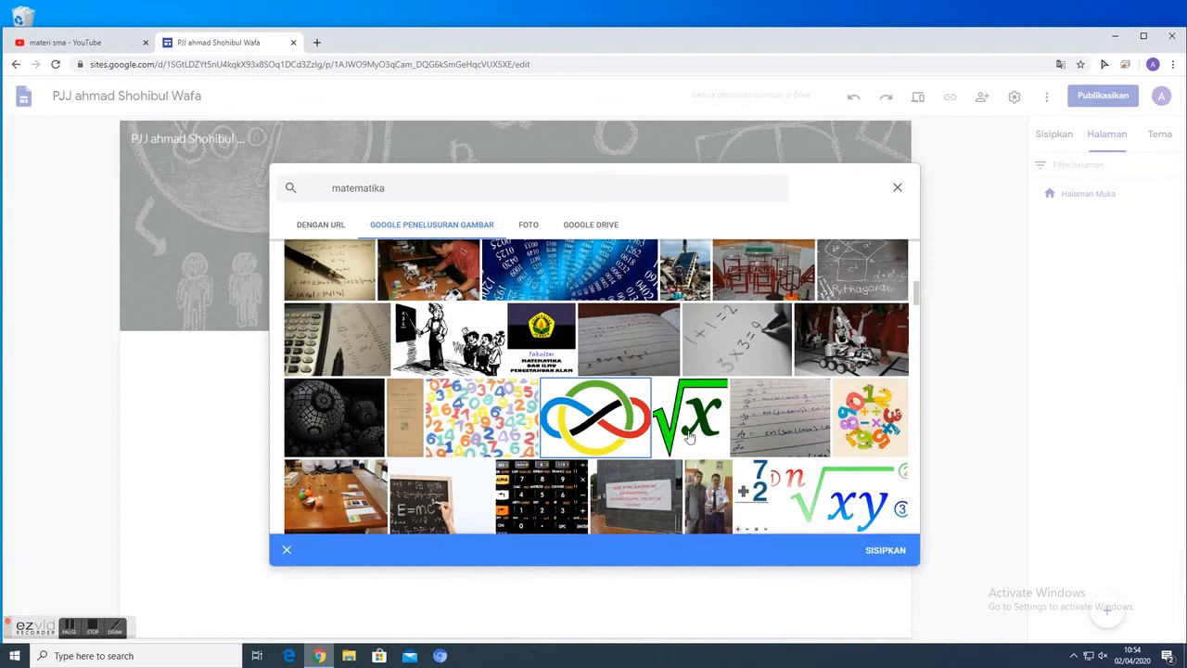
{"action": "left_click", "coordinate": [886, 552]}
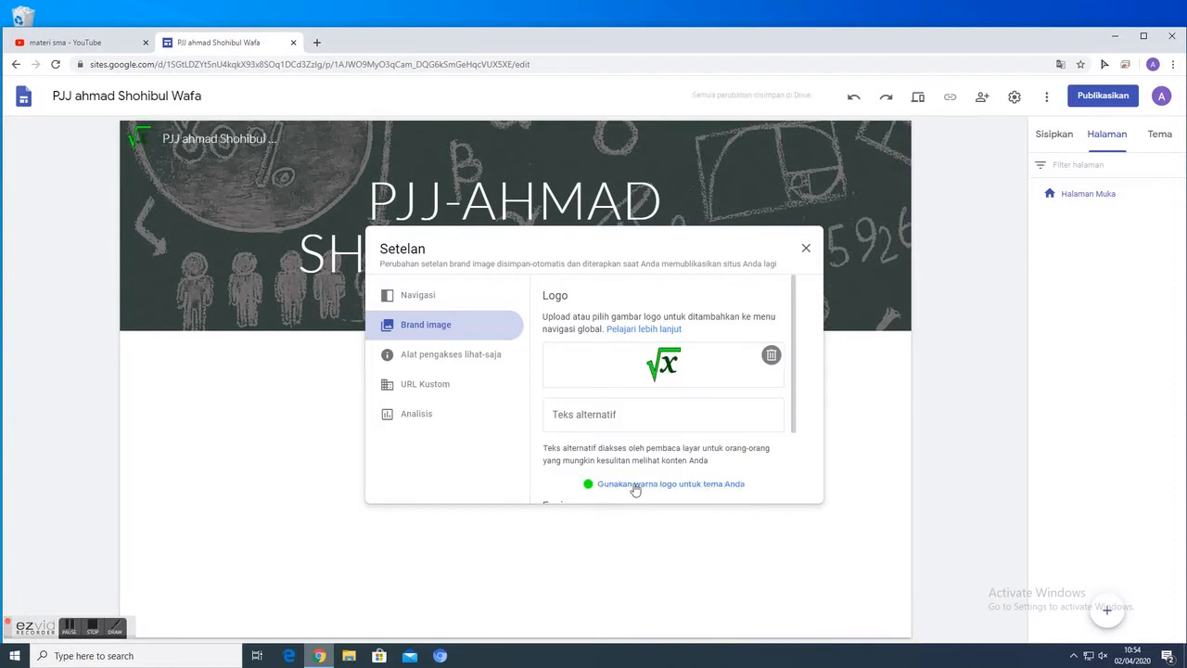
{"action": "scroll", "coordinate": [705, 399], "scroll_direction": "down", "scroll_amount": 1}
{"action": "scroll", "coordinate": [631, 462], "scroll_direction": "up", "scroll_amount": 1}
{"action": "left_click", "coordinate": [223, 387]}
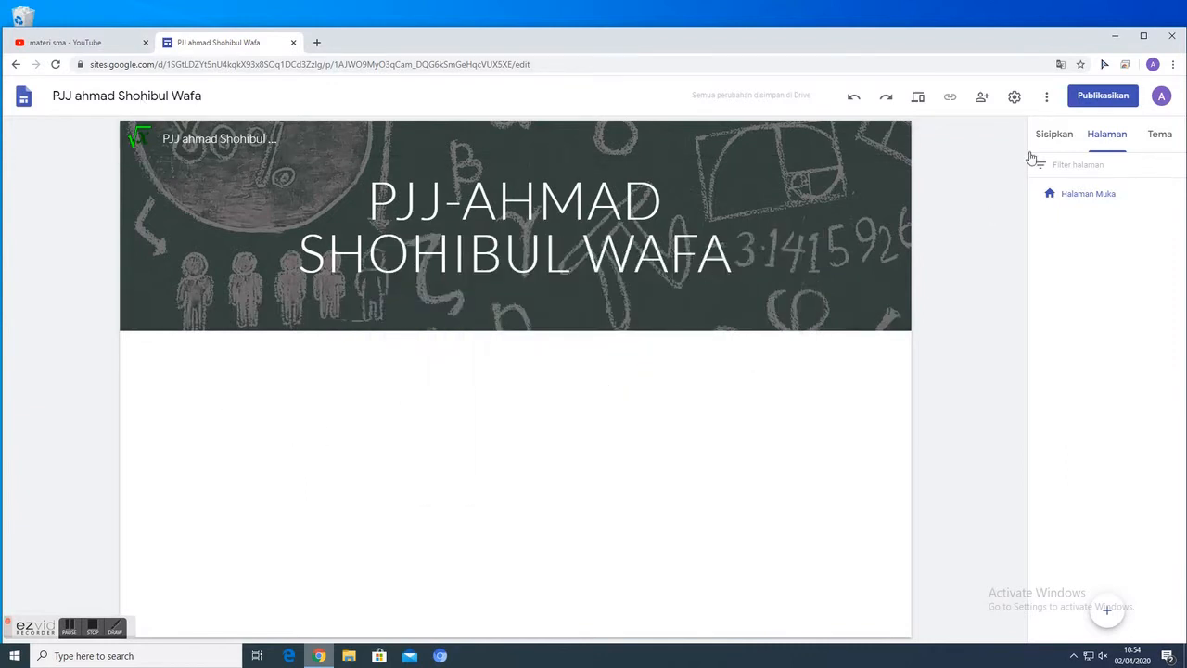
- Duplicate the home page (Halaman Muka) and name the new page "Jadwal"
{"action": "mouse_move", "coordinate": [1094, 196]}
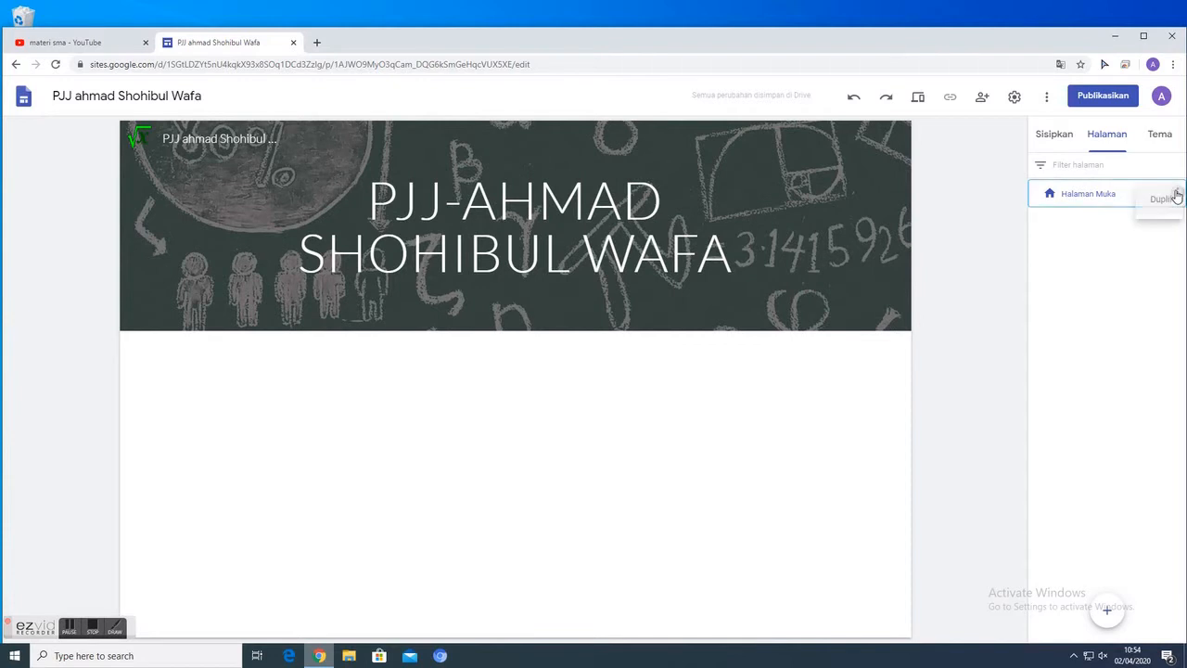
{"action": "left_click", "coordinate": [1177, 194]}
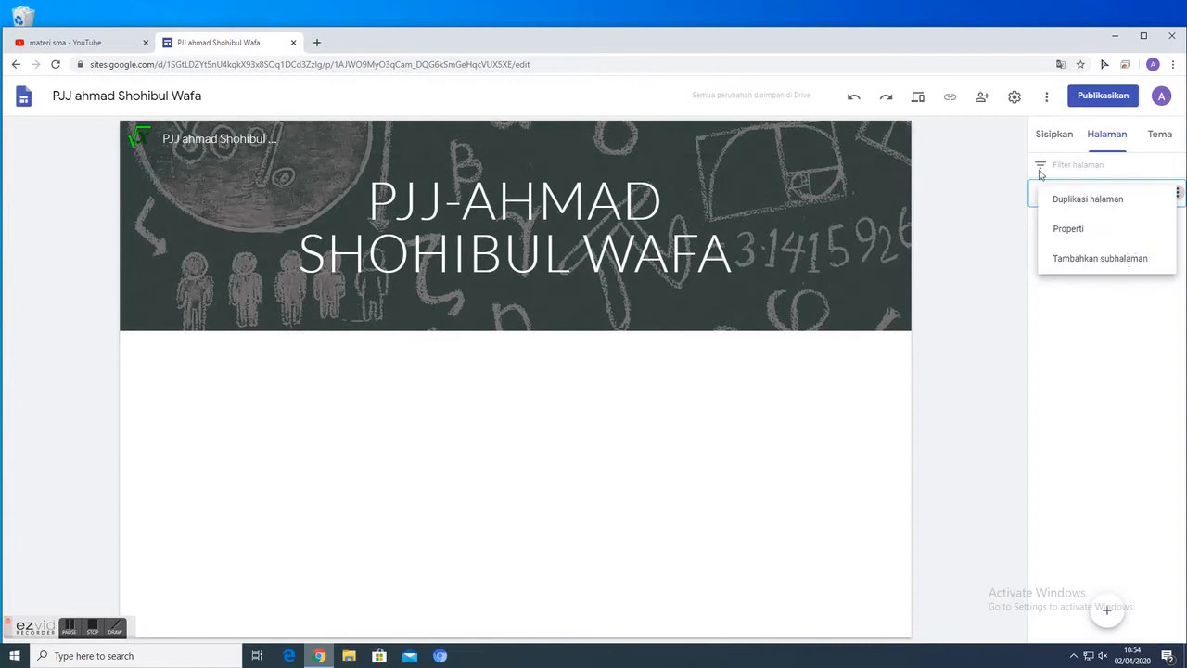
{"action": "left_click", "coordinate": [1073, 344]}
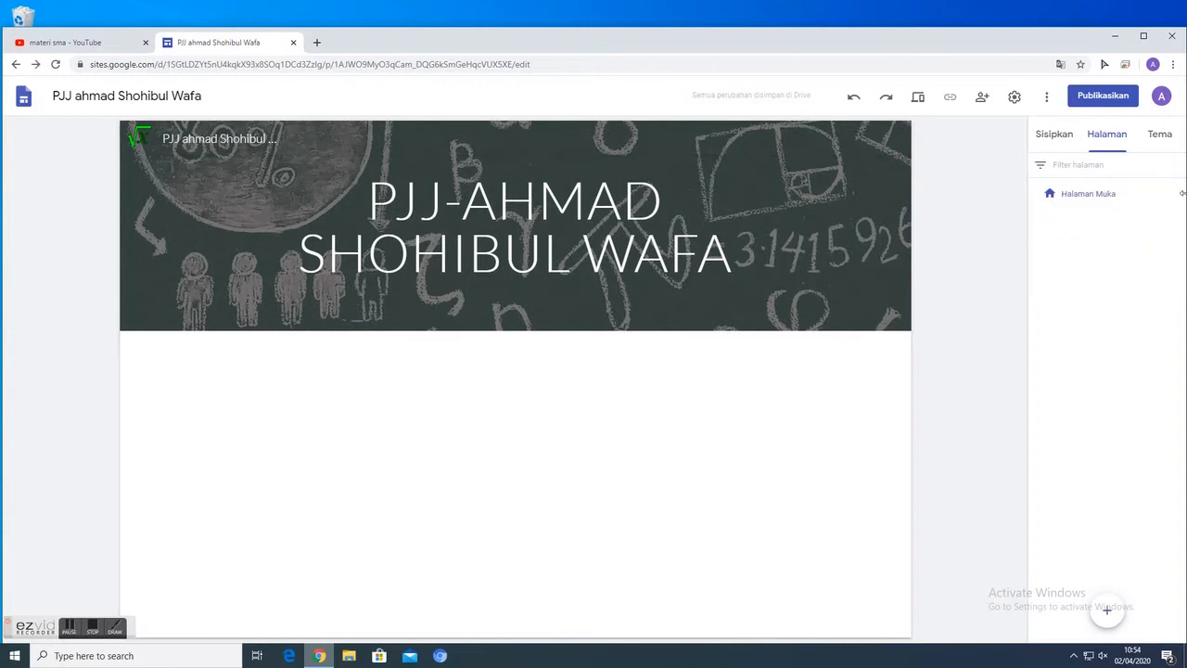
{"action": "left_click", "coordinate": [1176, 193]}
{"action": "left_click", "coordinate": [1085, 198]}
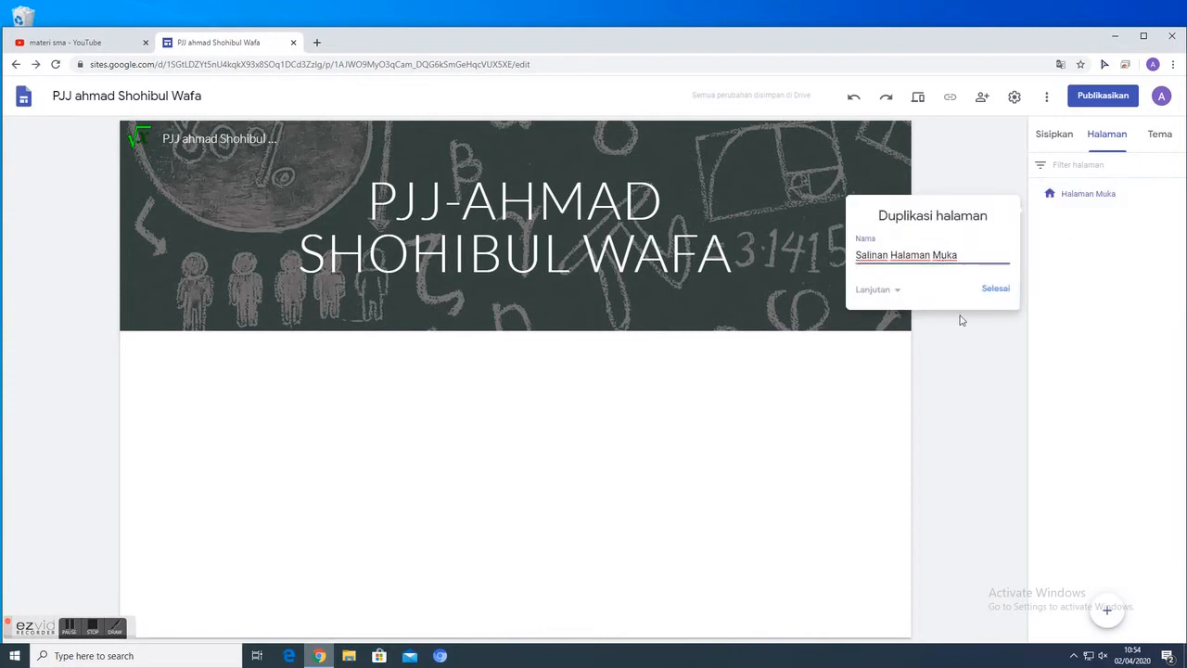
{"action": "left_click_drag", "start_coordinate": [963, 256], "coordinate": [800, 252]}
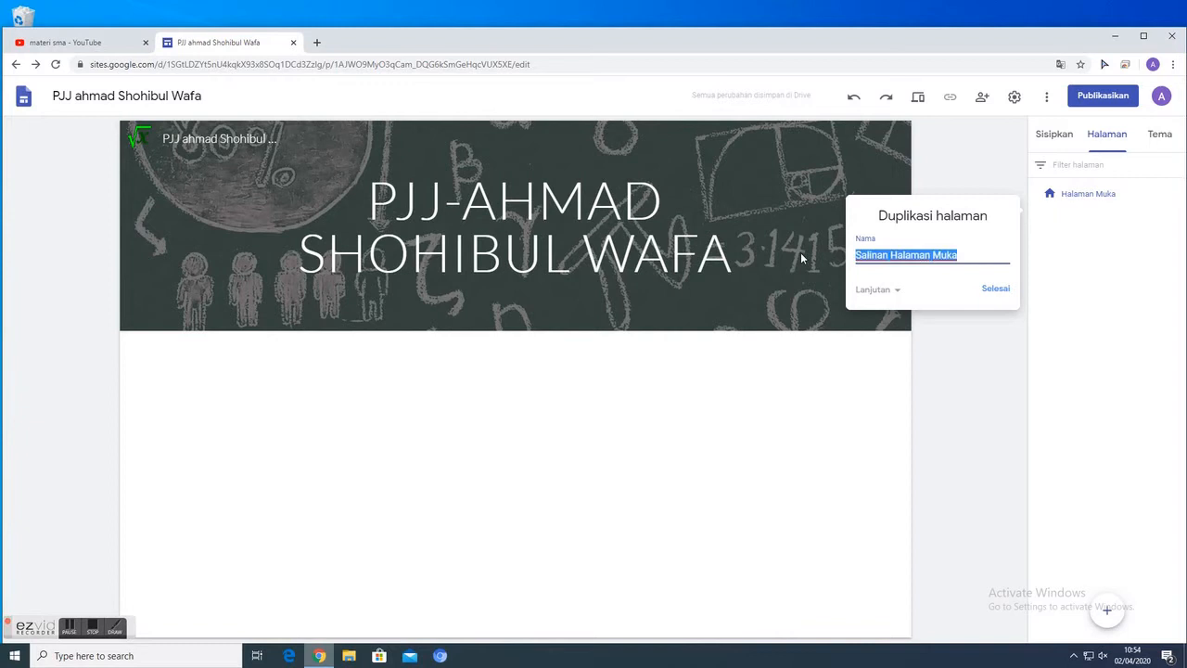
{"action": "type", "text": "JBB"}
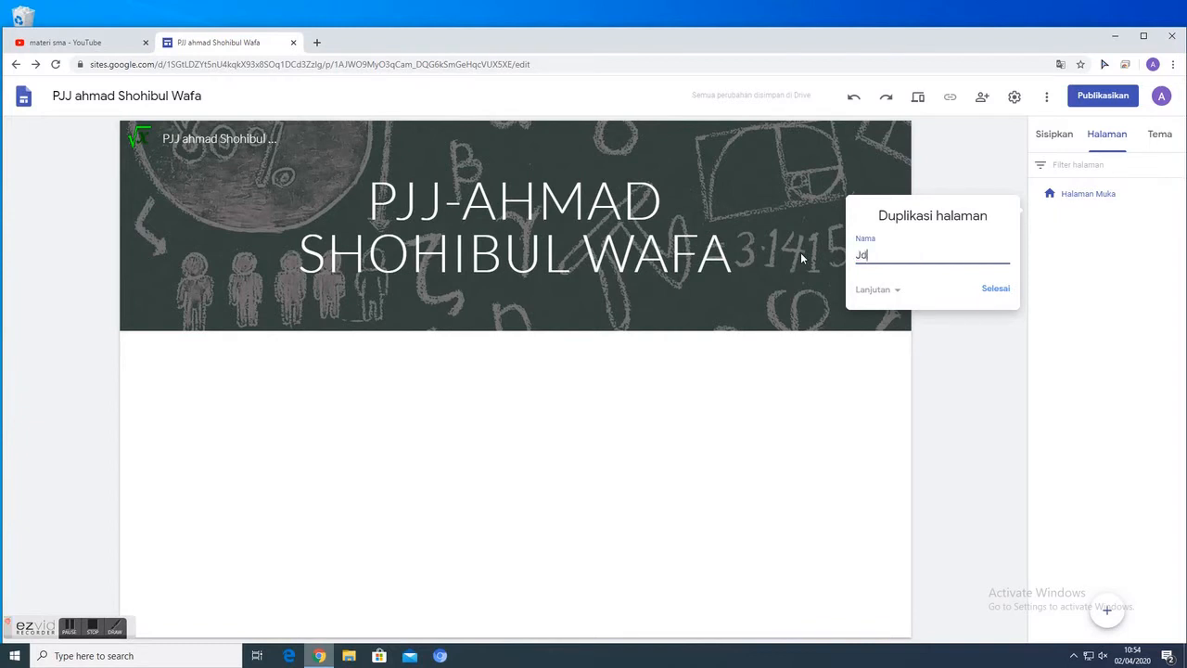
{"action": "key", "text": "BackSpace"}
{"action": "key", "text": "BackSpace"}
{"action": "type", "text": "adwal"}
{"action": "left_click", "coordinate": [1005, 291]}
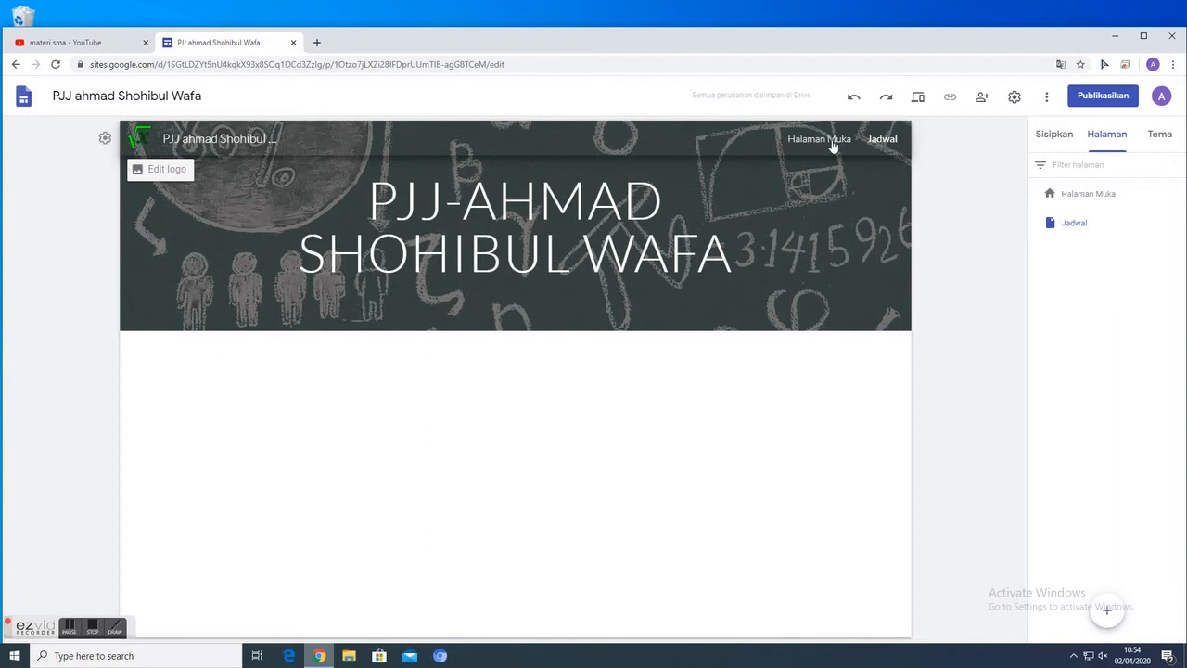
- Duplicate the Jadwal page and name the copy "Mata Pelajaran"
{"action": "left_click", "coordinate": [1177, 223]}
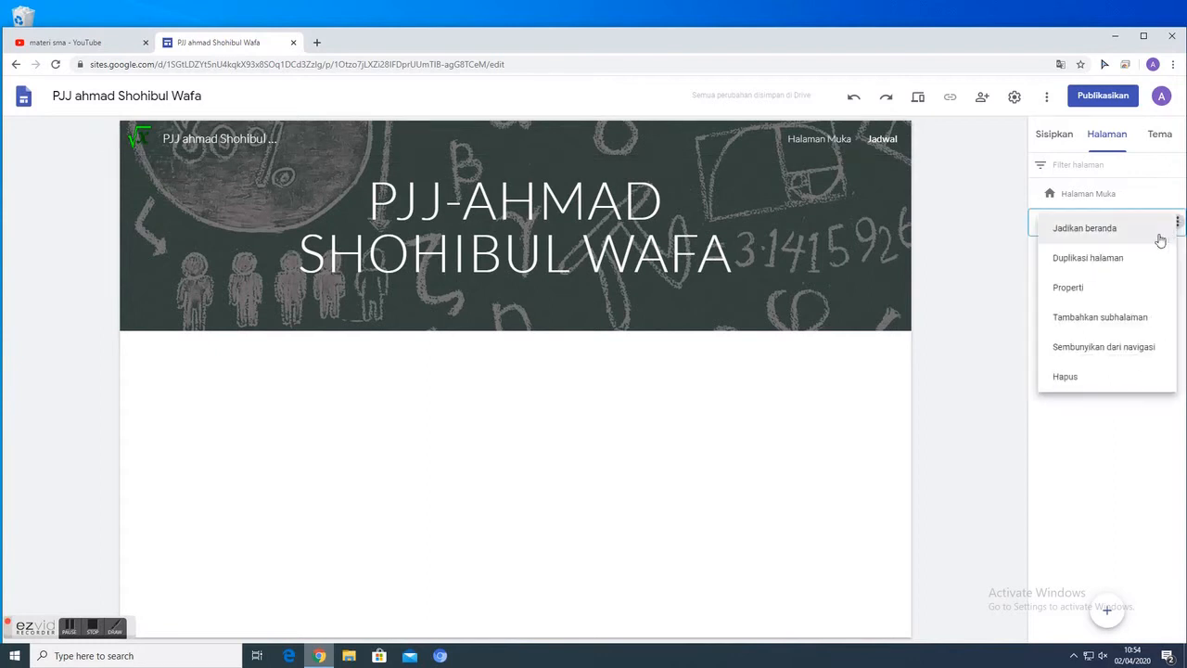
{"action": "left_click", "coordinate": [1094, 260]}
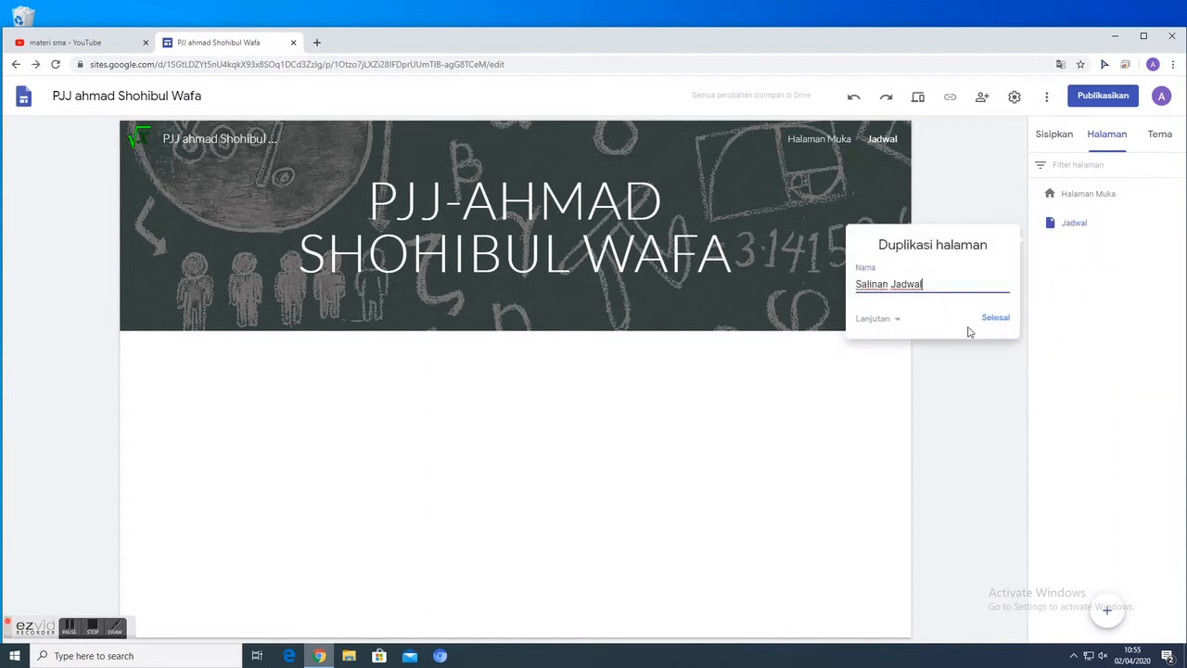
{"action": "key", "text": "BackSpace"}
{"action": "key", "text": "BackSpace"}
{"action": "key", "text": "BackSpace"}
{"action": "key", "text": "BackSpace"}
{"action": "key", "text": "BackSpace"}
{"action": "key", "text": "BackSpace"}
{"action": "key", "text": "BackSpace"}
{"action": "key", "text": "BackSpace"}
{"action": "key", "text": "BackSpace"}
{"action": "key", "text": "BackSpace"}
{"action": "key", "text": "BackSpace"}
{"action": "key", "text": "BackSpace"}
{"action": "type", "text": "Mata pelajarabn"}
{"action": "key", "text": "BackSpace"}
{"action": "key", "text": "BackSpace"}
{"action": "left_click", "coordinate": [991, 319]}
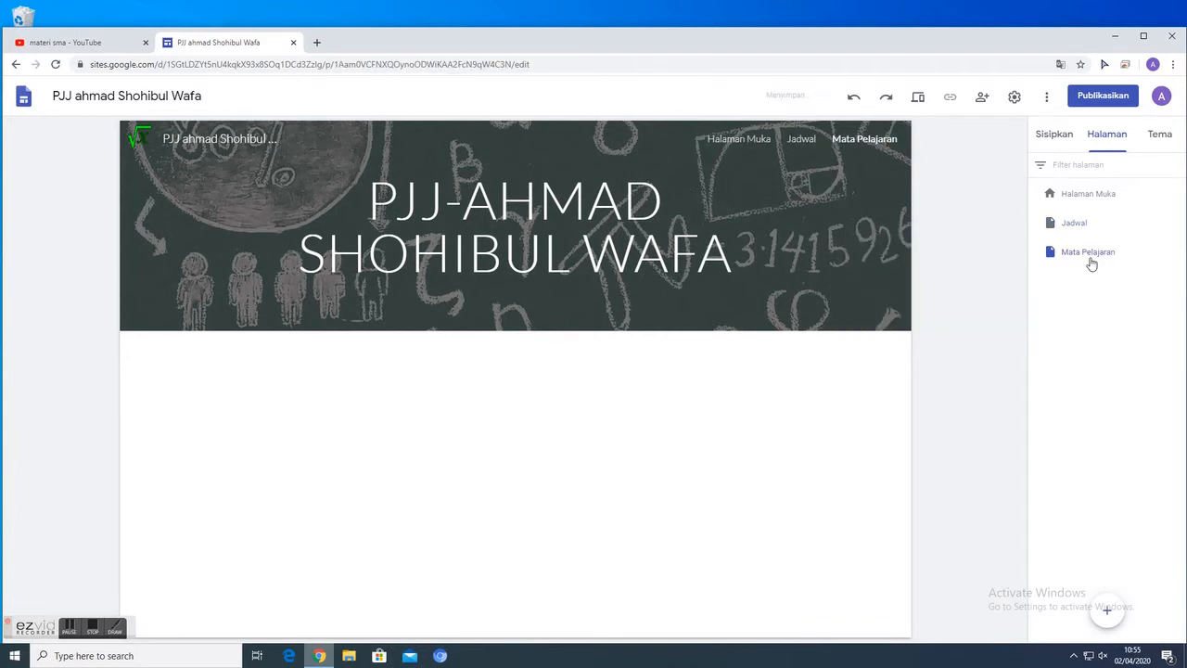
- Duplicate the Mata Pelajaran page and name the copy "Bahan Ajar"
{"action": "left_click", "coordinate": [1178, 252]}
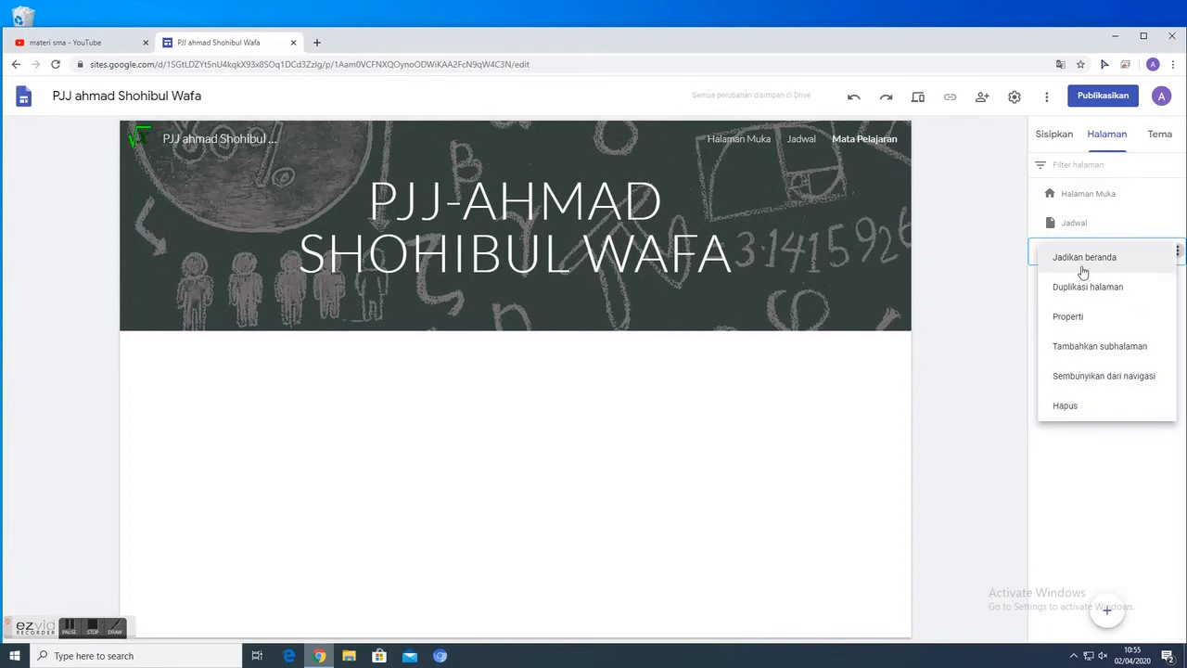
{"action": "left_click", "coordinate": [1034, 291]}
{"action": "left_click", "coordinate": [1176, 251]}
{"action": "left_click", "coordinate": [1094, 289]}
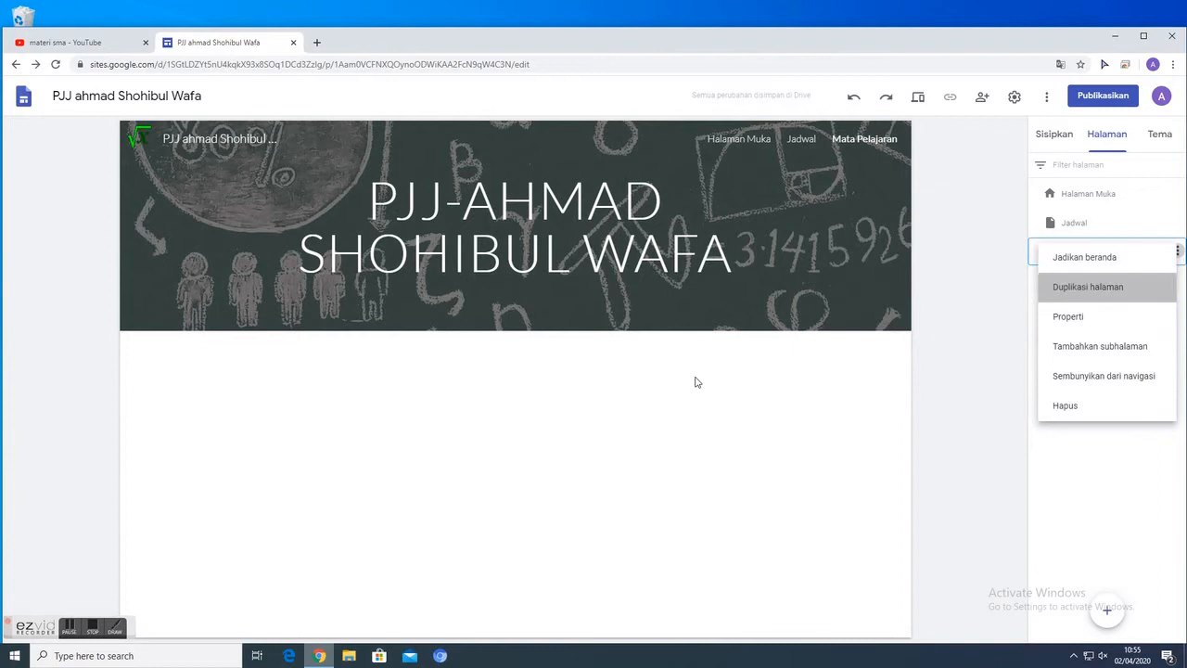
{"action": "key", "text": "BackSpace"}
{"action": "key", "text": "BackSpace"}
{"action": "key", "text": "BackSpace"}
{"action": "key", "text": "BackSpace"}
{"action": "key", "text": "BackSpace"}
{"action": "key", "text": "BackSpace"}
{"action": "key", "text": "BackSpace"}
{"action": "key", "text": "BackSpace"}
{"action": "key", "text": "BackSpace"}
{"action": "key", "text": "BackSpace"}
{"action": "key", "text": "BackSpace"}
{"action": "key", "text": "BackSpace"}
{"action": "key", "text": "BackSpace"}
{"action": "key", "text": "BackSpace"}
{"action": "key", "text": "BackSpace"}
{"action": "key", "text": "BackSpace"}
{"action": "key", "text": "BackSpace"}
{"action": "key", "text": "BackSpace"}
{"action": "key", "text": "BackSpace"}
{"action": "key", "text": "BackSpace"}
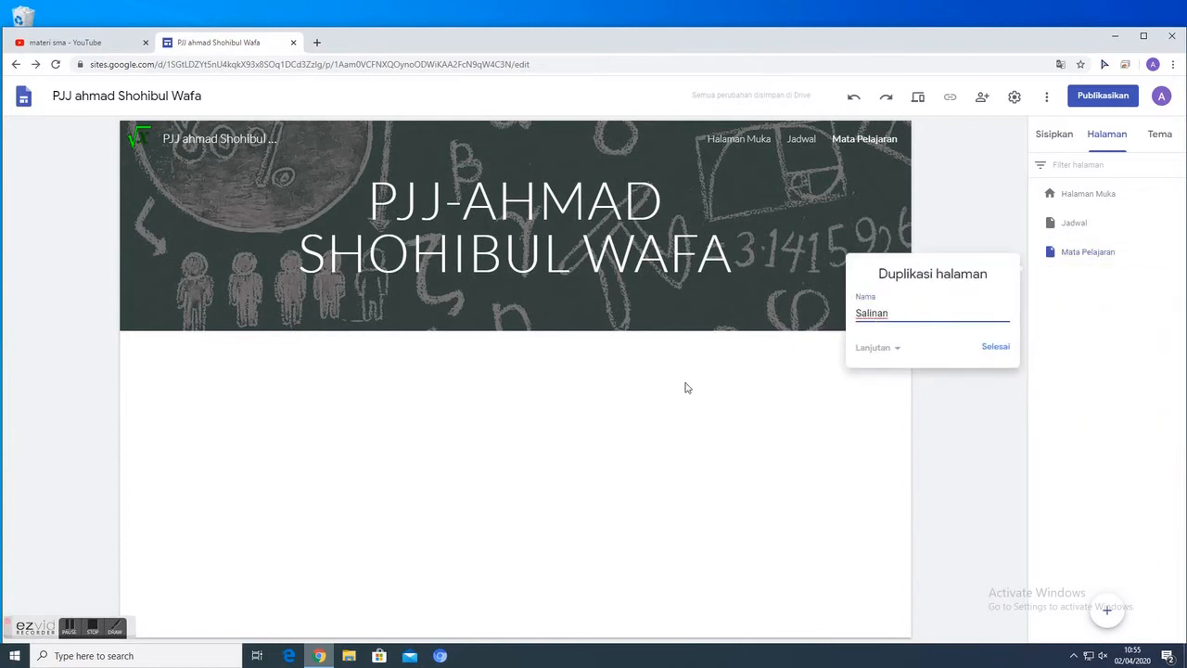
{"action": "type", "text": "bahan"}
{"action": "key", "text": "BackSpace"}
{"action": "key", "text": "BackSpace"}
{"action": "key", "text": "BackSpace"}
{"action": "key", "text": "BackSpace"}
{"action": "key", "text": "BackSpace"}
{"action": "key", "text": "BackSpace"}
{"action": "key", "text": "BackSpace"}
{"action": "key", "text": "BackSpace"}
{"action": "key", "text": "BackSpace"}
{"action": "type", "text": "Bahan Aj"}
{"action": "left_click", "coordinate": [995, 348]}
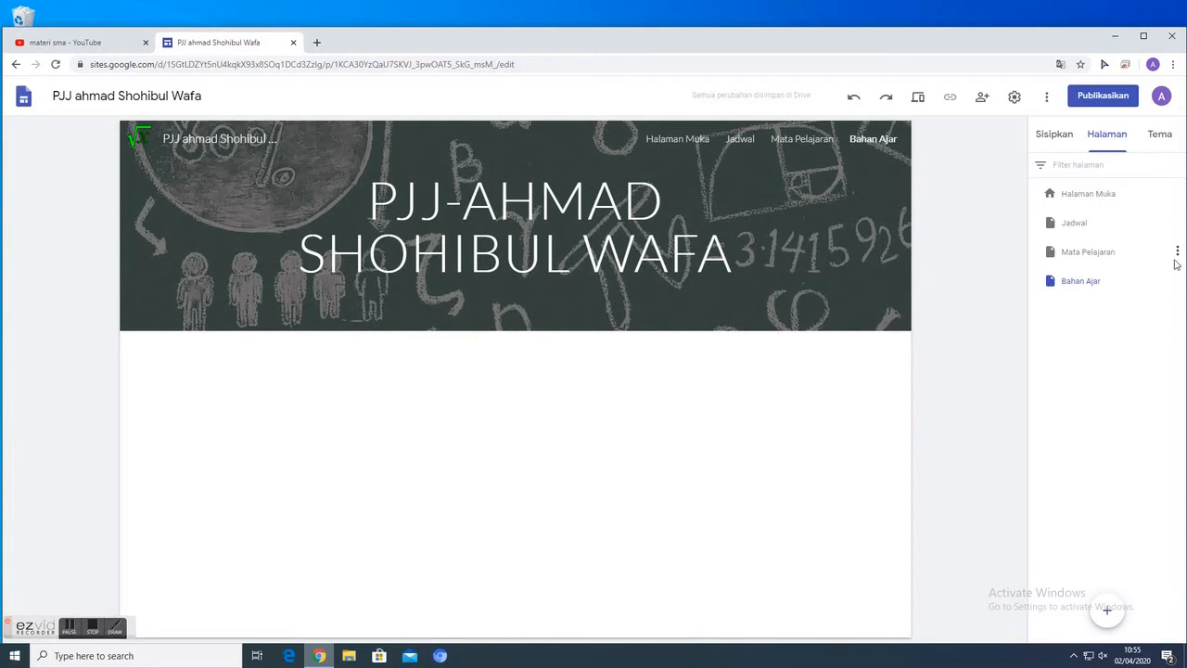
- Open the home page (Halaman Muka) for editing and add an empty text box below the header
{"action": "left_click", "coordinate": [680, 139]}
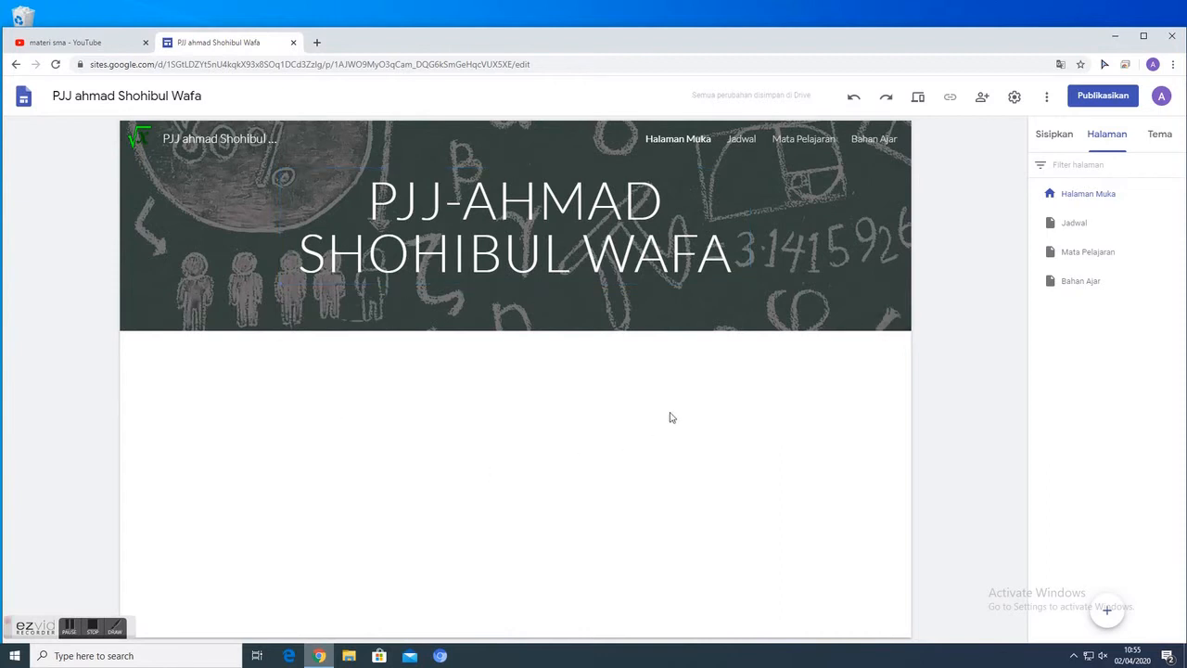
{"action": "left_click", "coordinate": [1048, 135]}
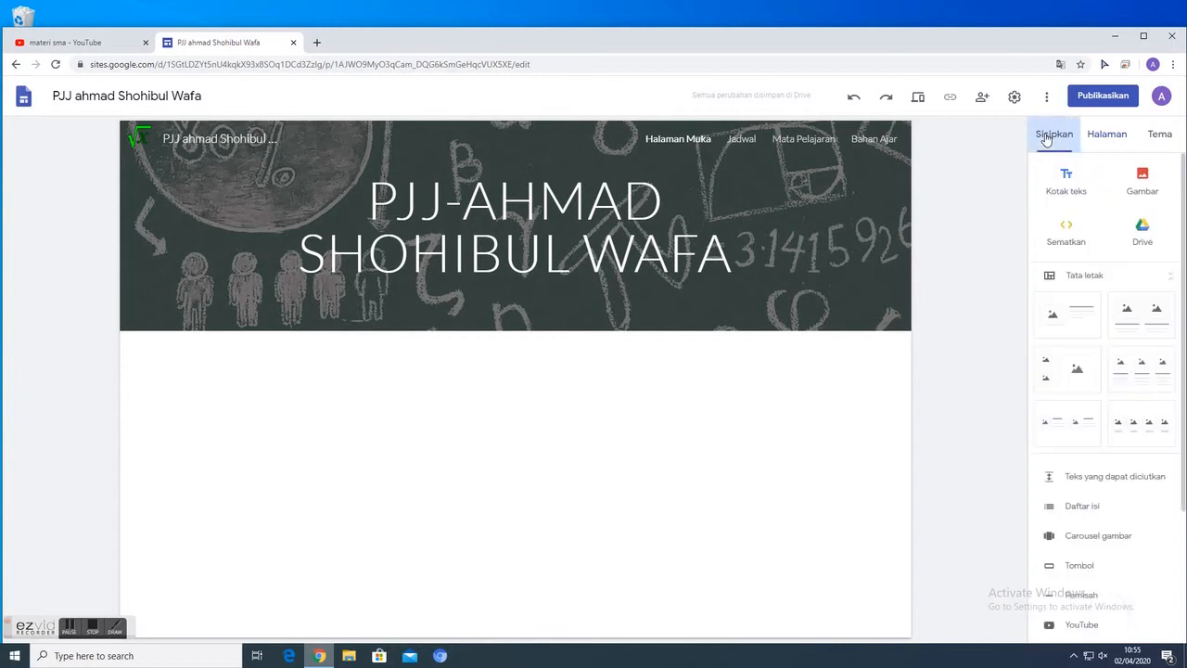
{"action": "scroll", "coordinate": [1140, 540], "scroll_direction": "down", "scroll_amount": 2}
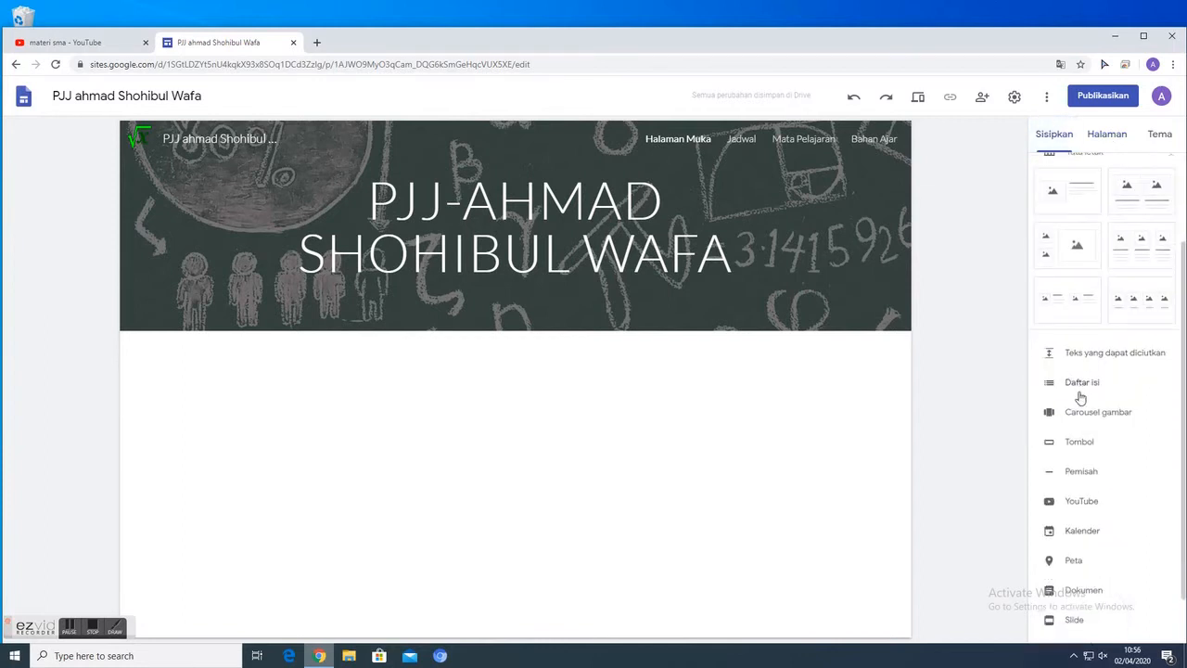
{"action": "double_click", "coordinate": [535, 438]}
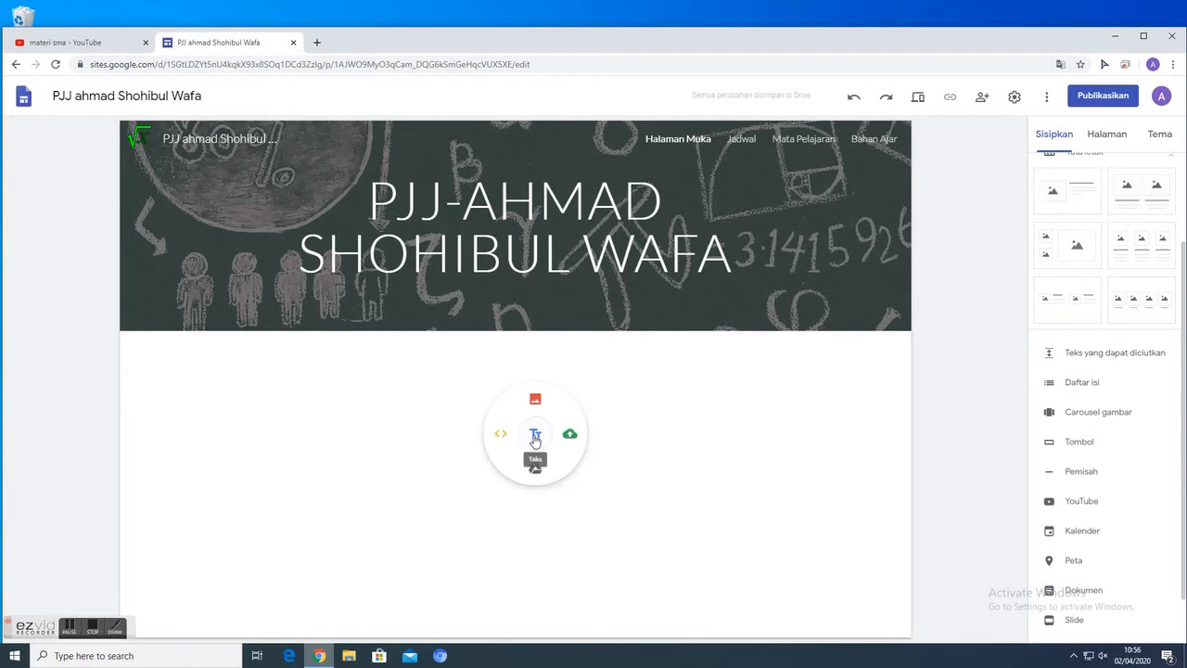
{"action": "left_click", "coordinate": [535, 436]}
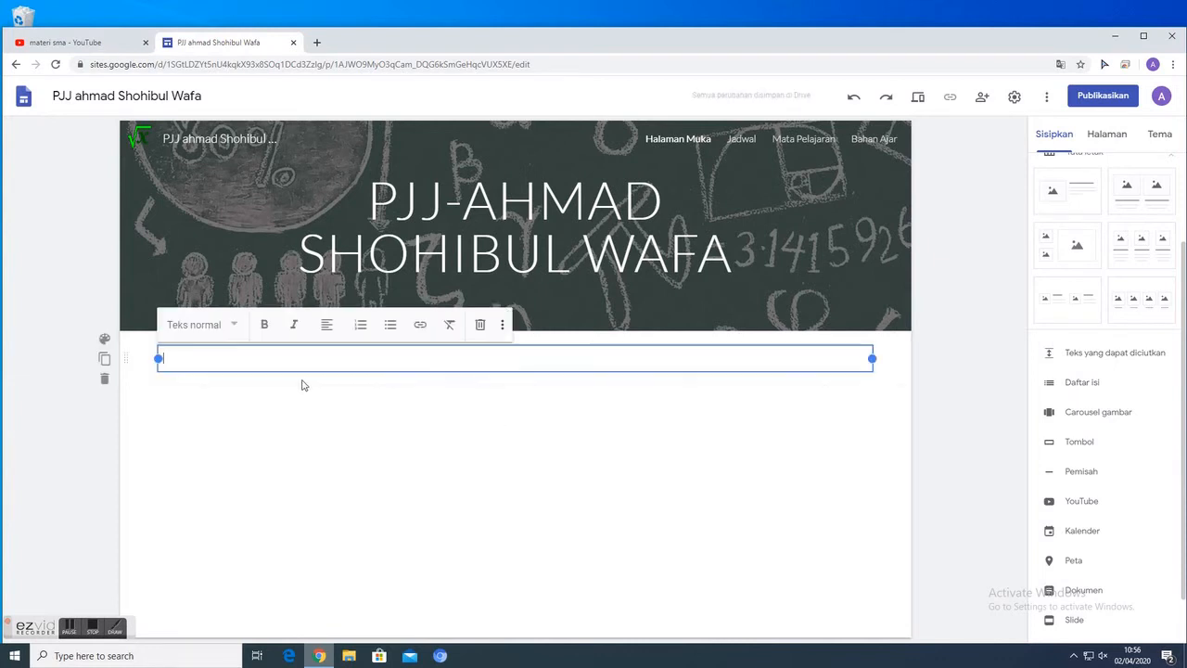
{"action": "left_click", "coordinate": [125, 362]}
{"action": "right_click", "coordinate": [124, 361]}
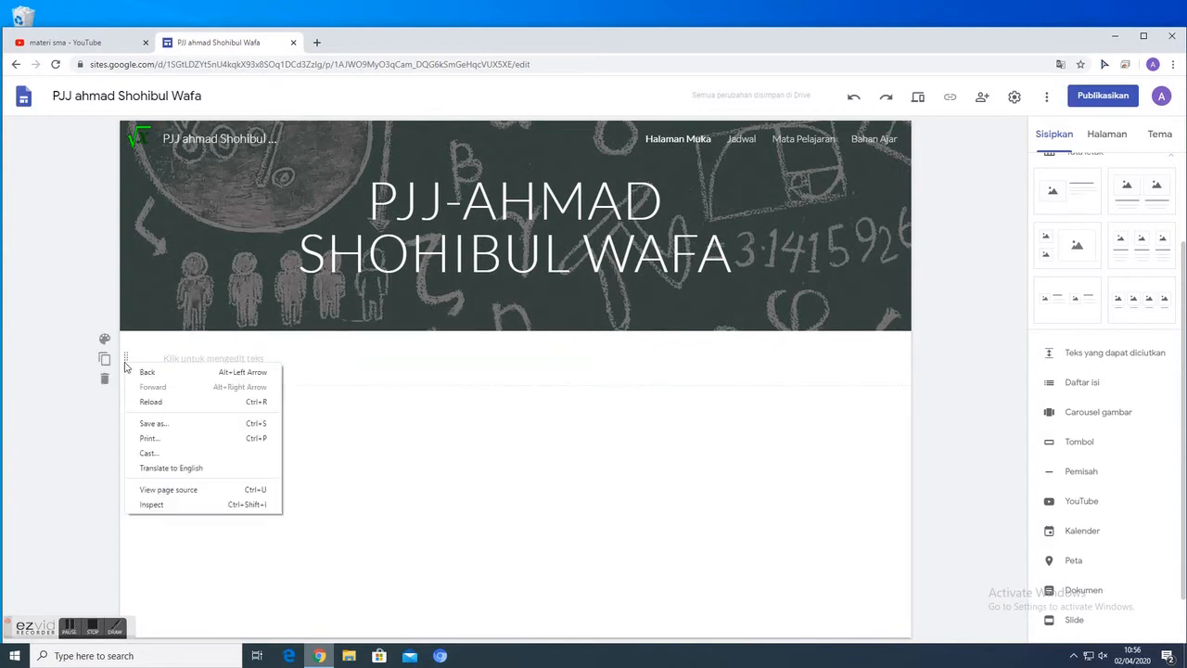
{"action": "left_click", "coordinate": [431, 480]}
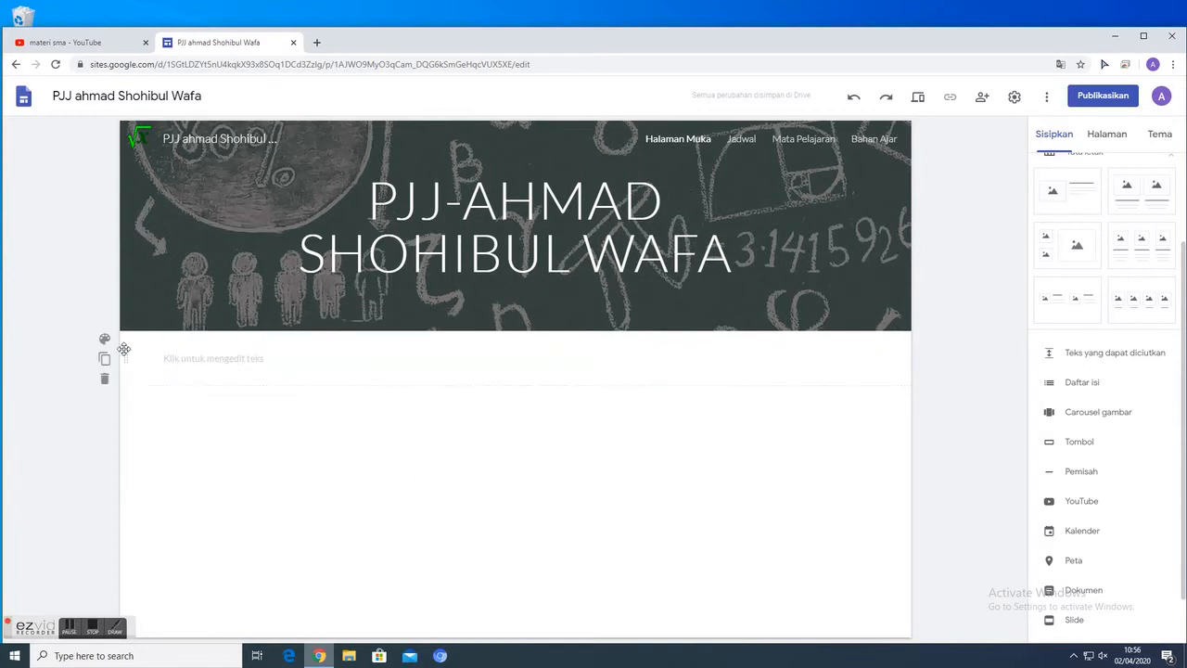
- Fill the text box with "PJJ adalalh Pembelajaran jarak Jauh yang dipersiapkan untuk proses pembelajaran non tatap muka ........"
{"action": "left_click", "coordinate": [176, 357]}
{"action": "type", "text": "PJ"}
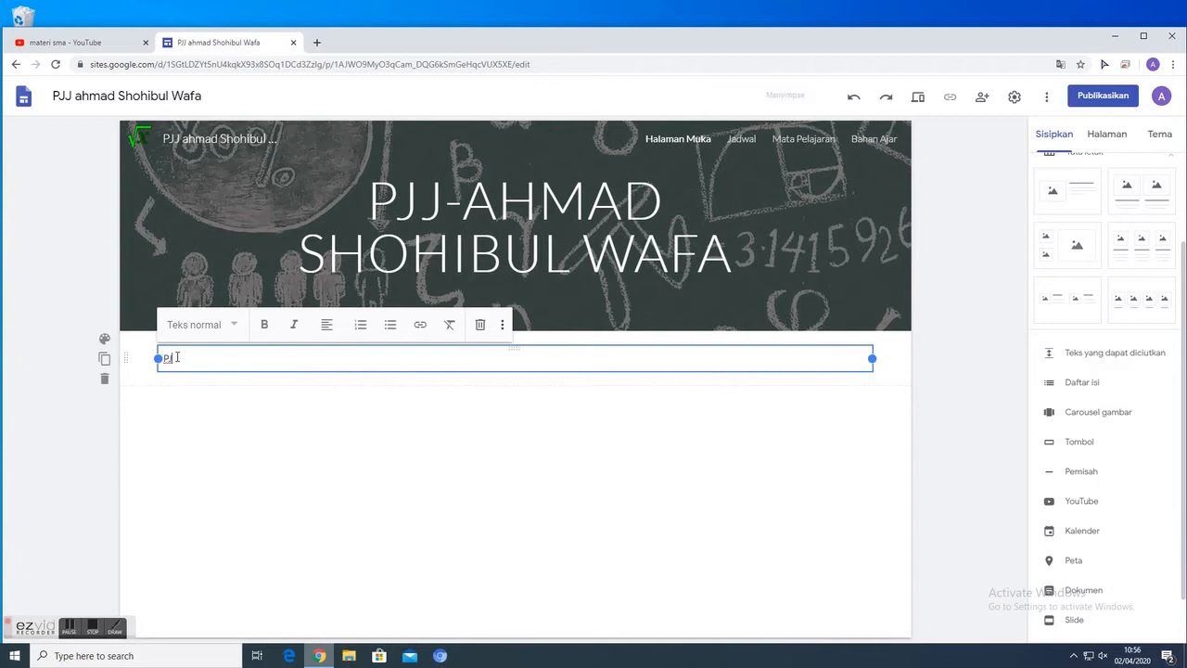
{"action": "type", "text": "Jada"}
{"action": "type", "text": "lalh POem"}
{"action": "key", "text": "BackSpace"}
{"action": "key", "text": "BackSpace"}
{"action": "type", "text": "embelajaran jarak Jauh"}
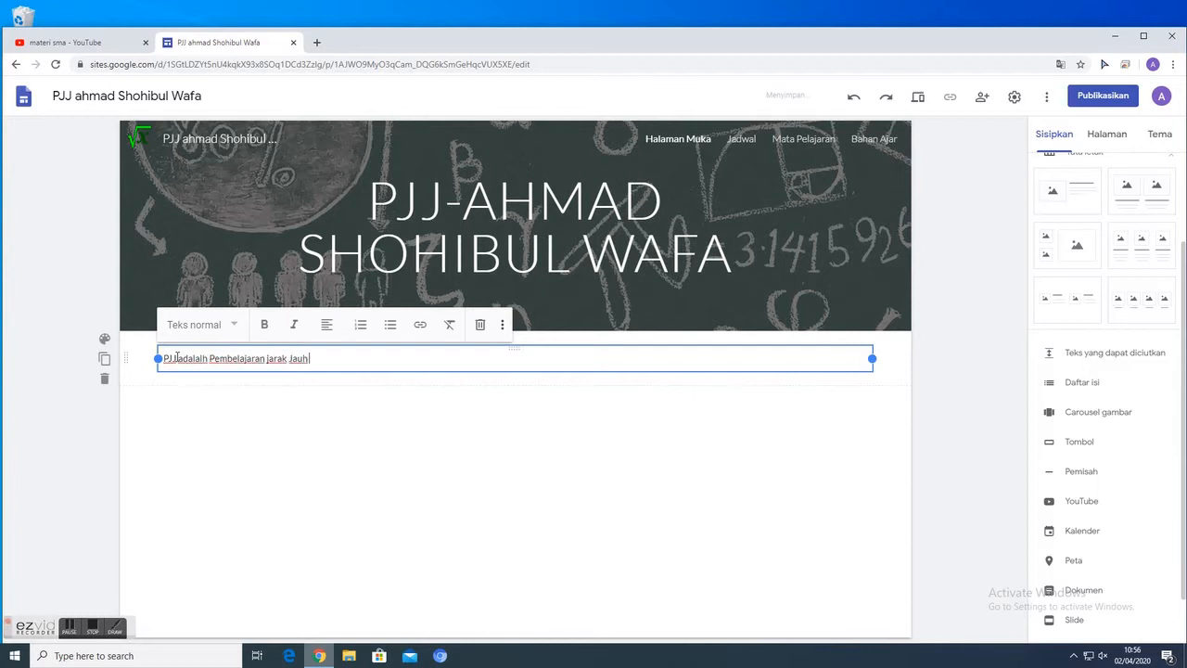
{"action": "type", "text": " yang dipersiapkan untuk"}
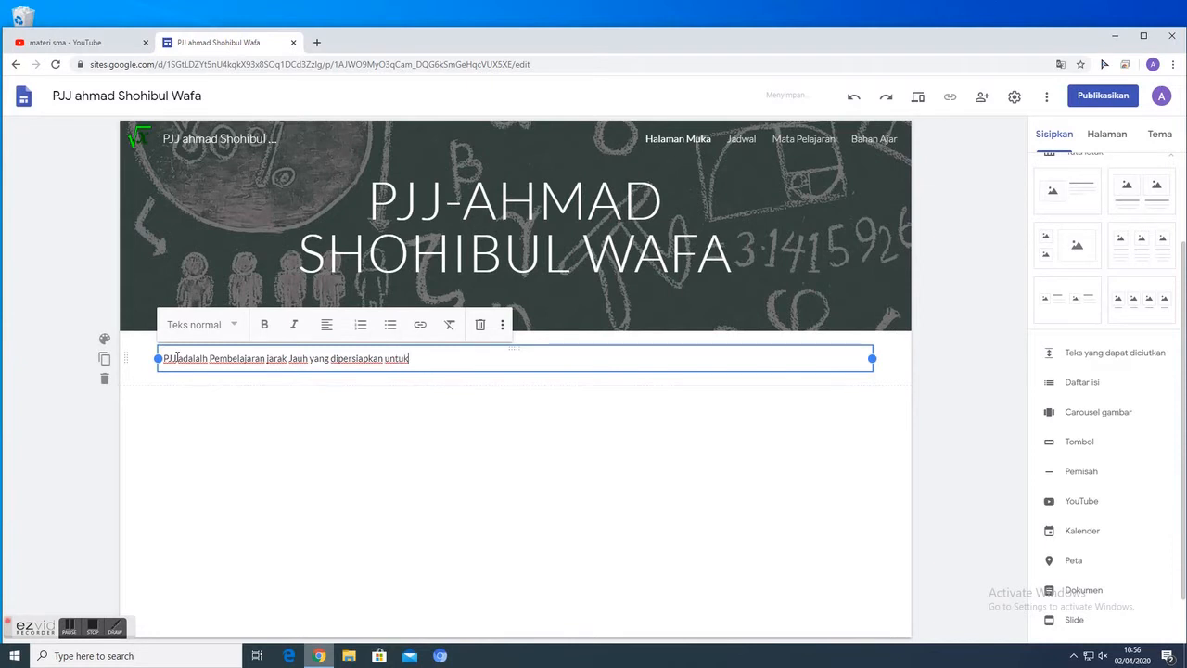
{"action": "type", "text": " proses pembelaja"}
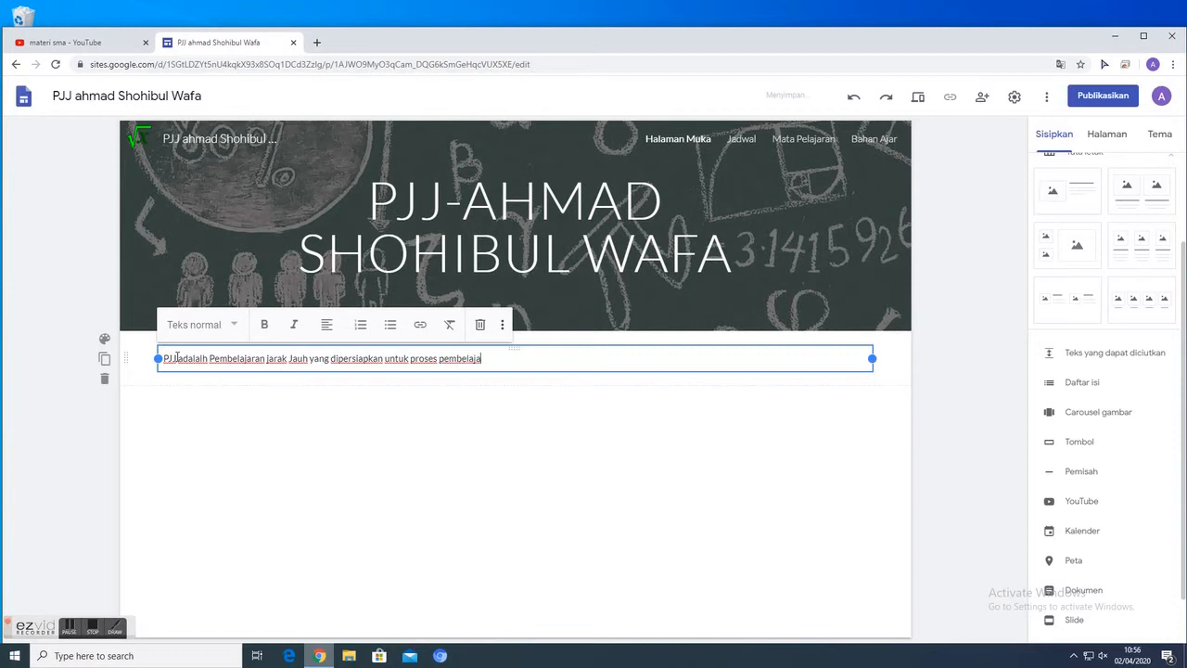
{"action": "type", "text": "ran non tata"}
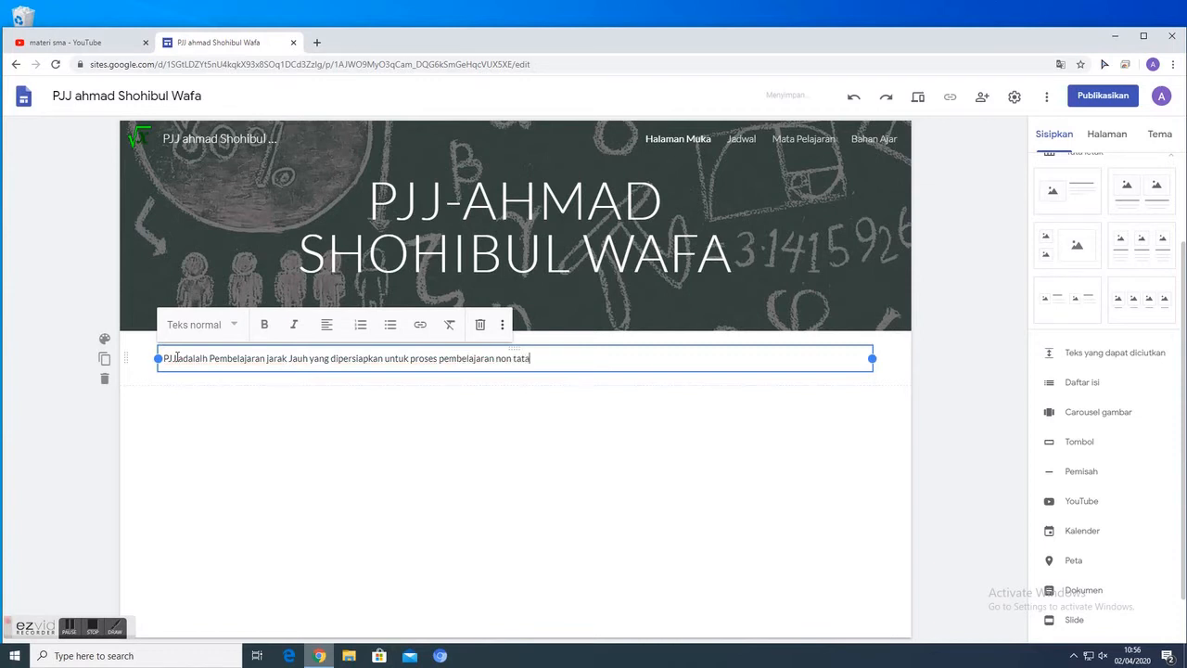
{"action": "type", "text": "p mukan"}
{"action": "key", "text": "BackSpace"}
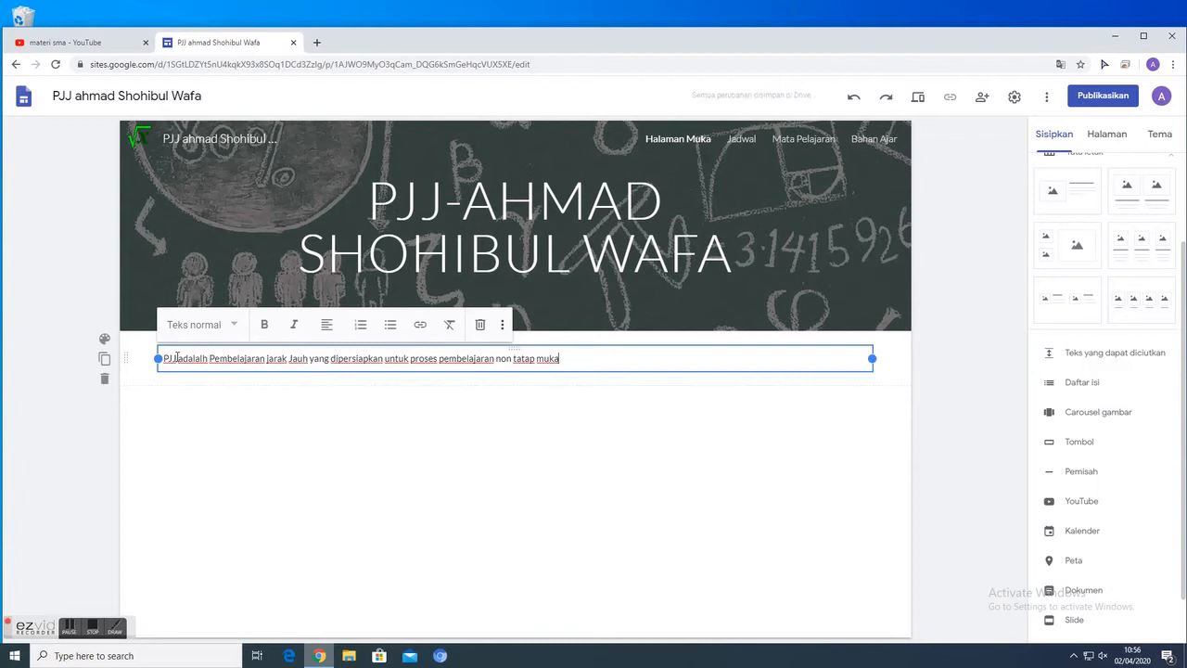
{"action": "type", "text": "........"}
{"action": "left_click", "coordinate": [525, 498]}
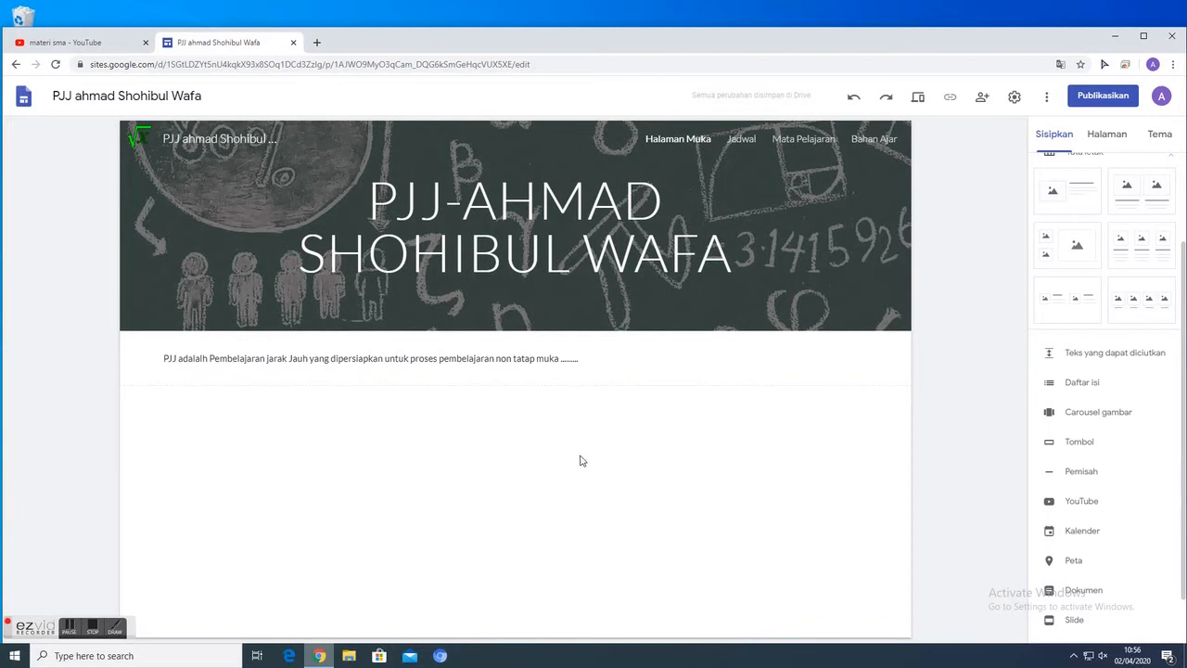
- Add a three-column image-and-text layout below the intro text and upload foto_2 from D:\DATA into its first placeholder
{"action": "left_click", "coordinate": [1150, 243]}
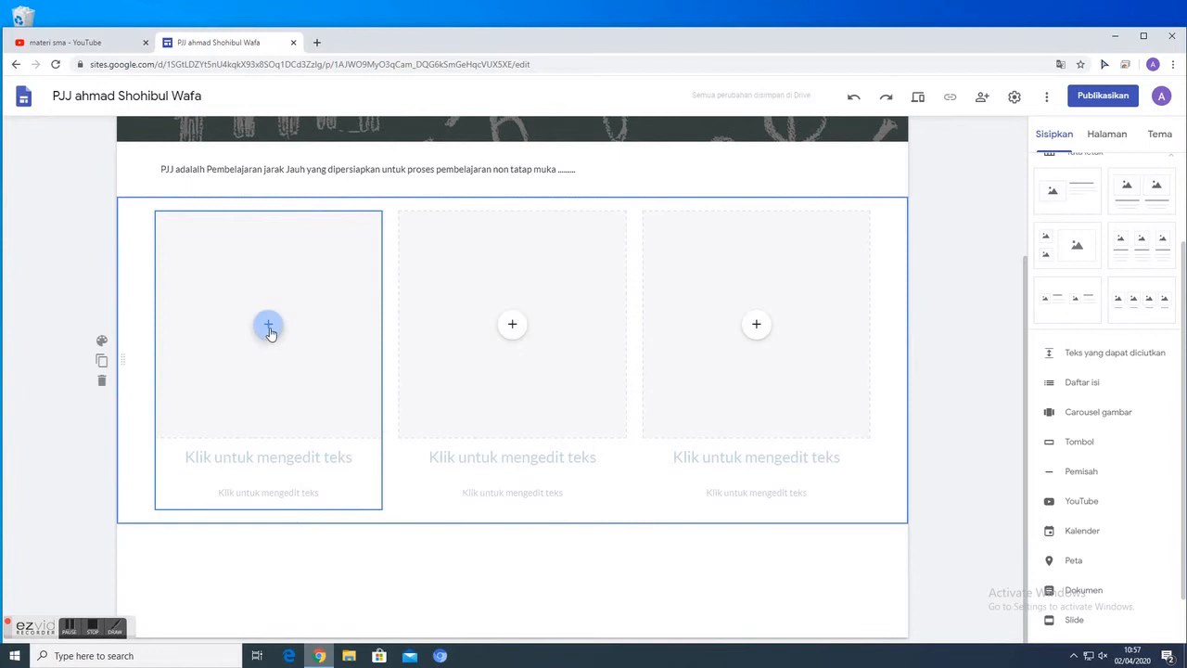
{"action": "left_click", "coordinate": [268, 327]}
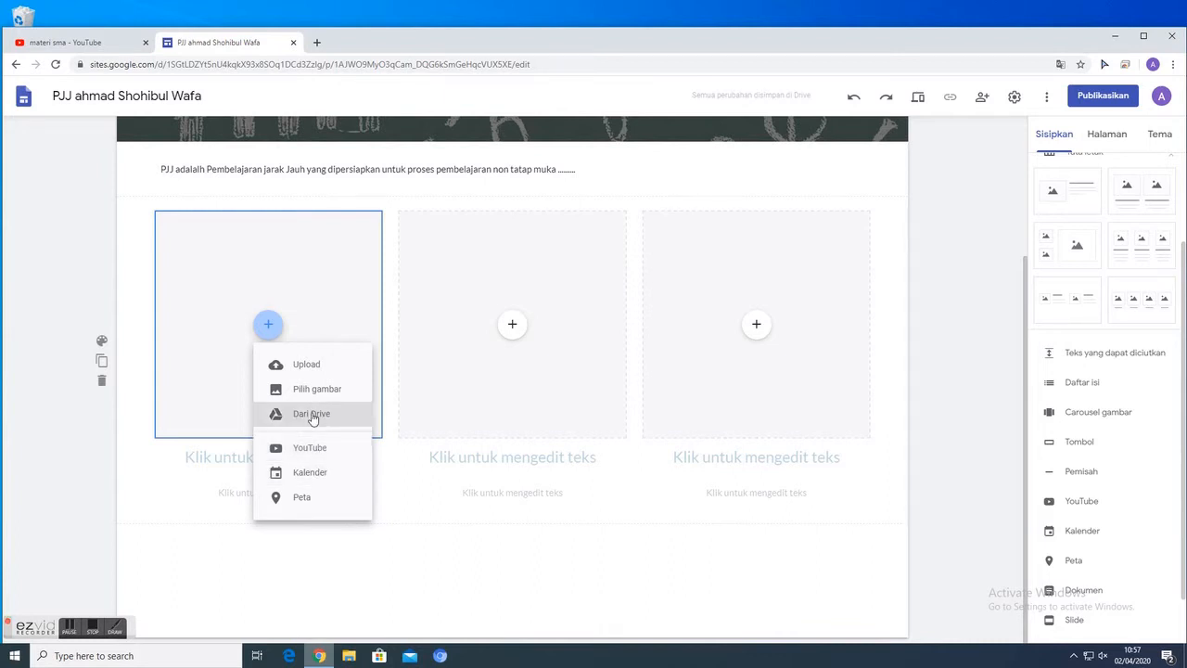
{"action": "left_click", "coordinate": [299, 365]}
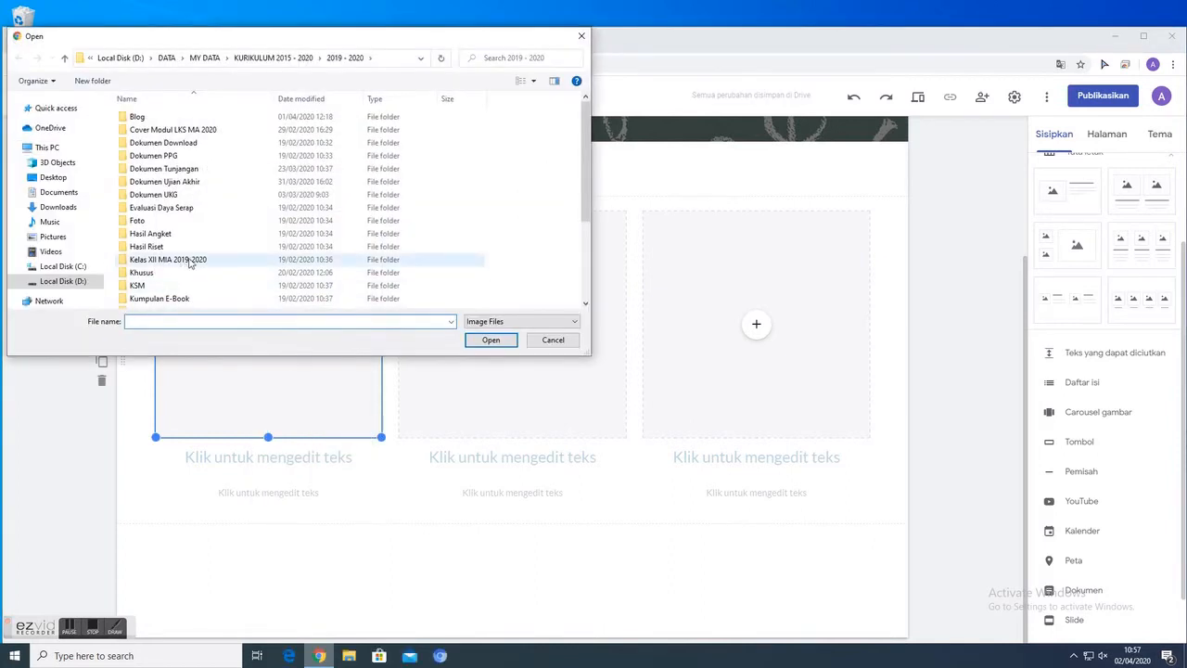
{"action": "scroll", "coordinate": [190, 262], "scroll_direction": "down", "scroll_amount": 3}
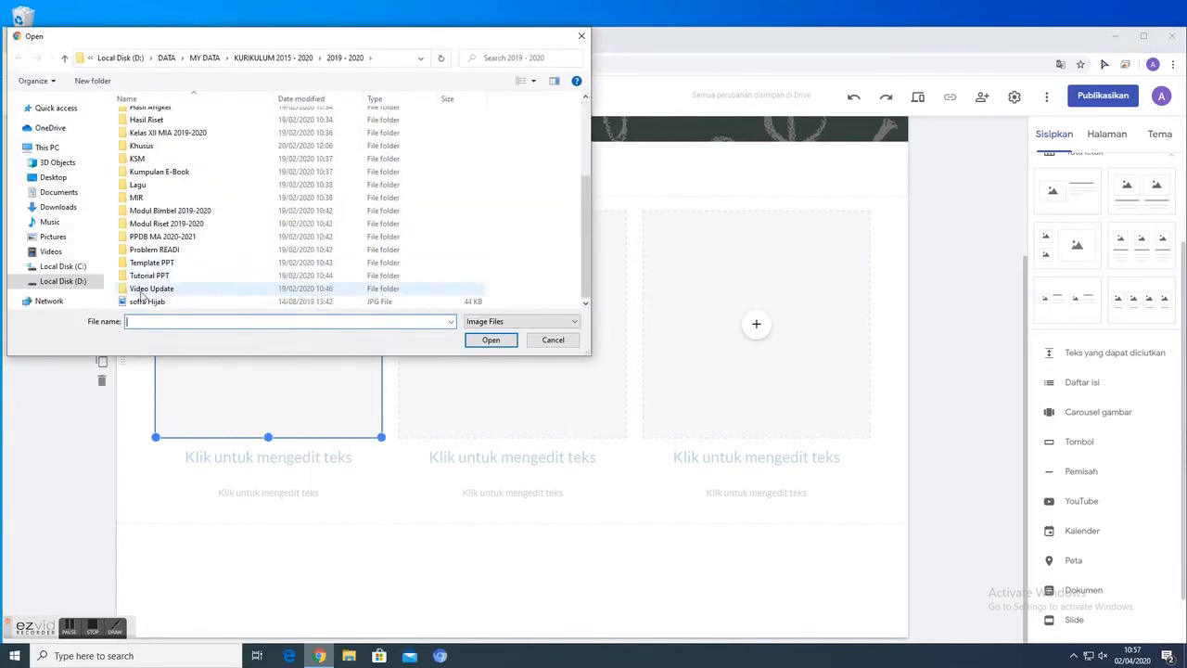
{"action": "scroll", "coordinate": [141, 295], "scroll_direction": "up", "scroll_amount": 3}
{"action": "left_click", "coordinate": [61, 281]}
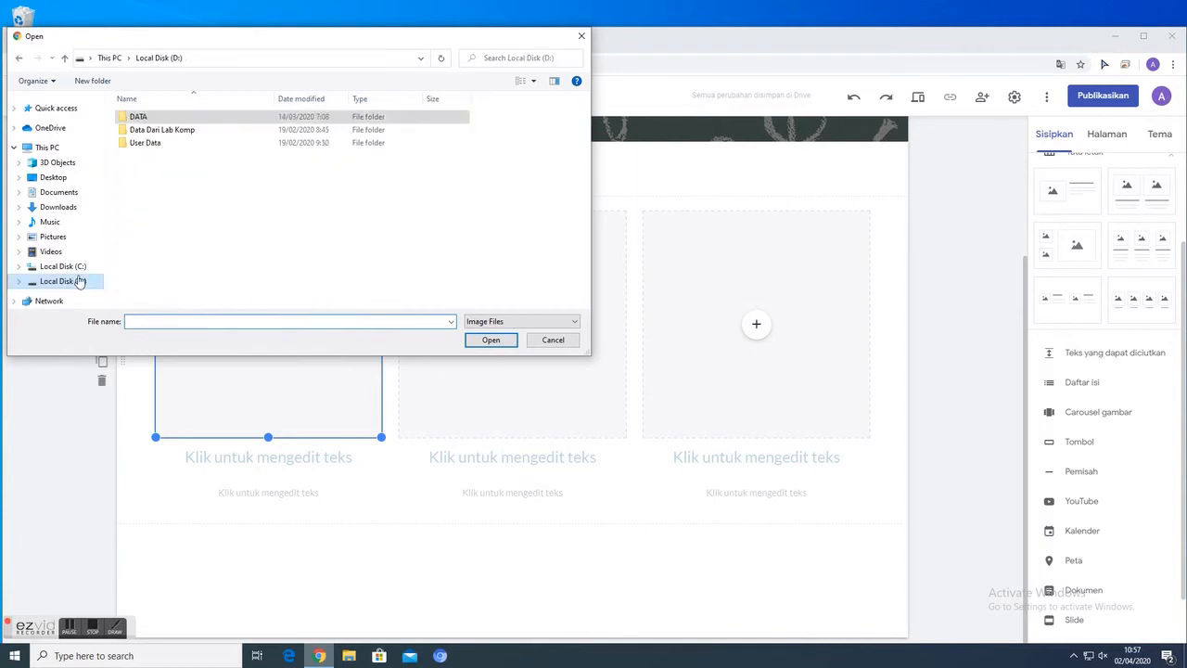
{"action": "double_click", "coordinate": [172, 120]}
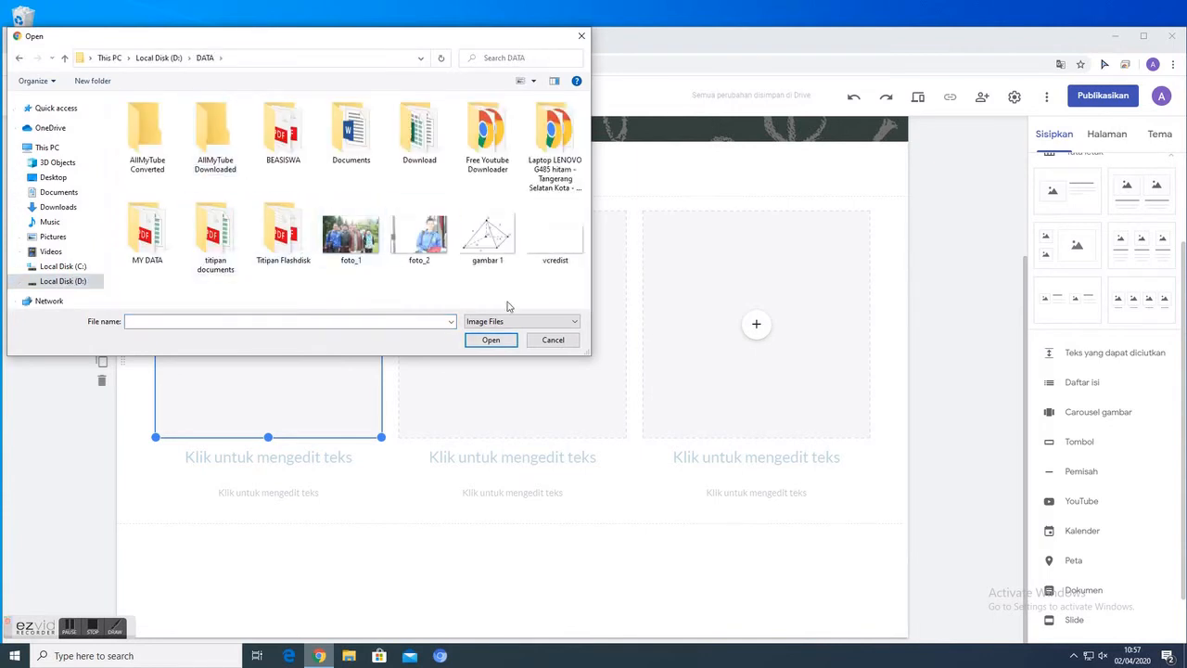
{"action": "left_click", "coordinate": [414, 238]}
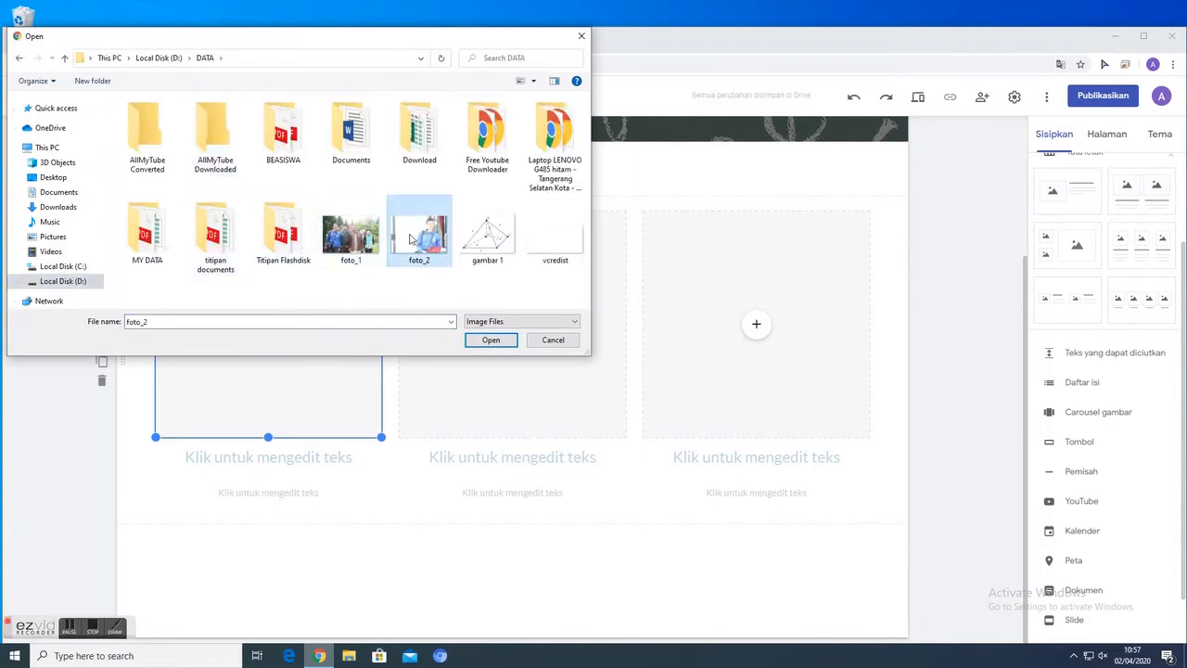
{"action": "left_click", "coordinate": [490, 340]}
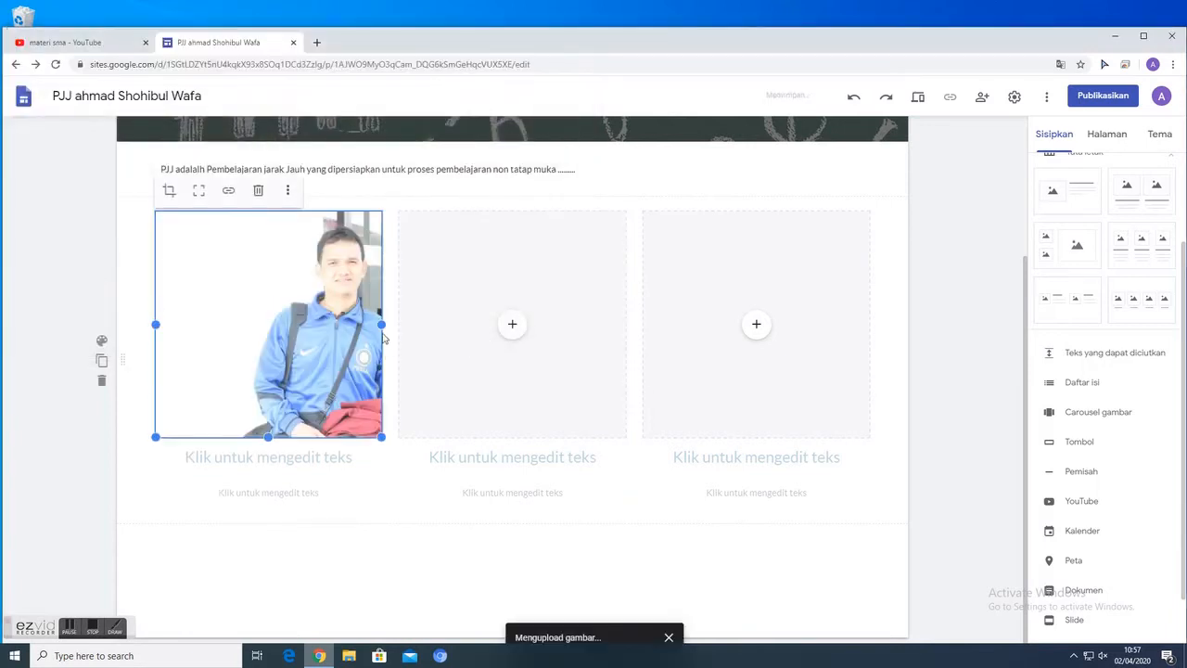
- Enter the teacher's full name as the heading under the photo in the first column
{"action": "left_click", "coordinate": [275, 458]}
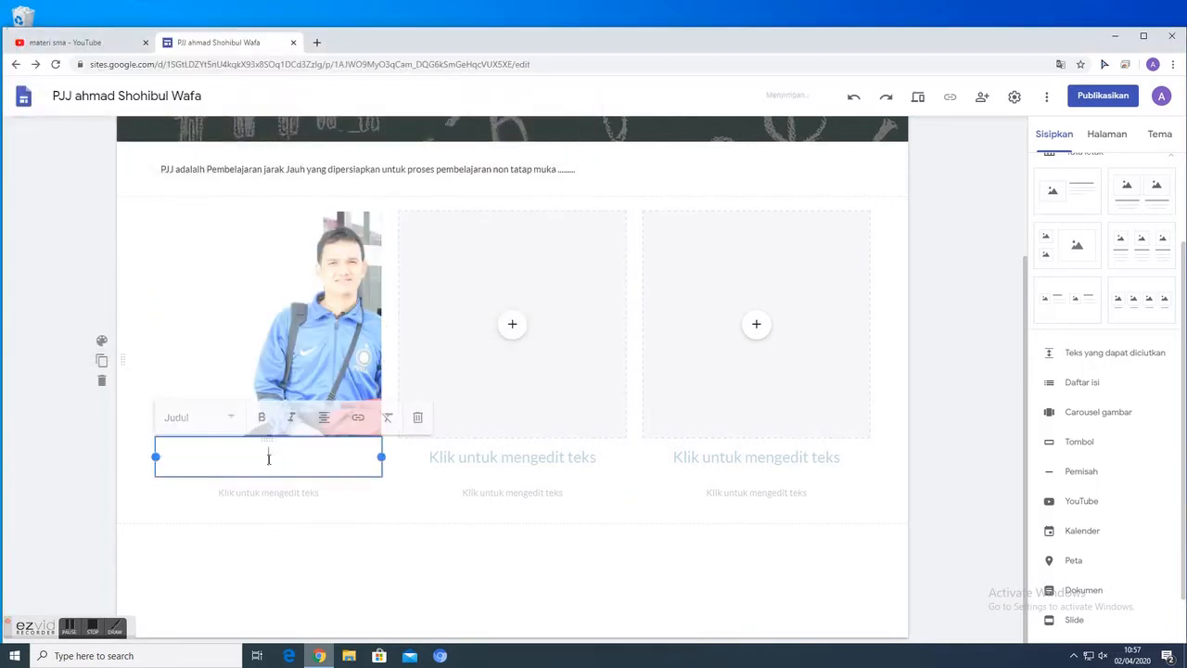
{"action": "type", "text": "Ahma"}
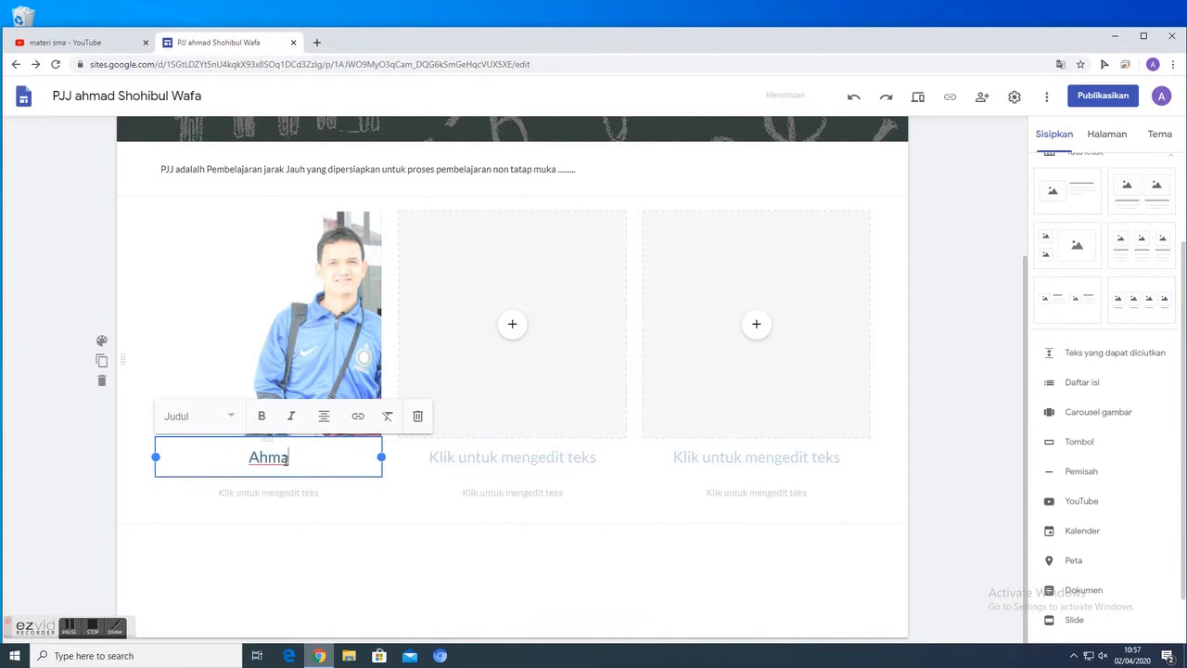
{"action": "type", "text": "d Sho"}
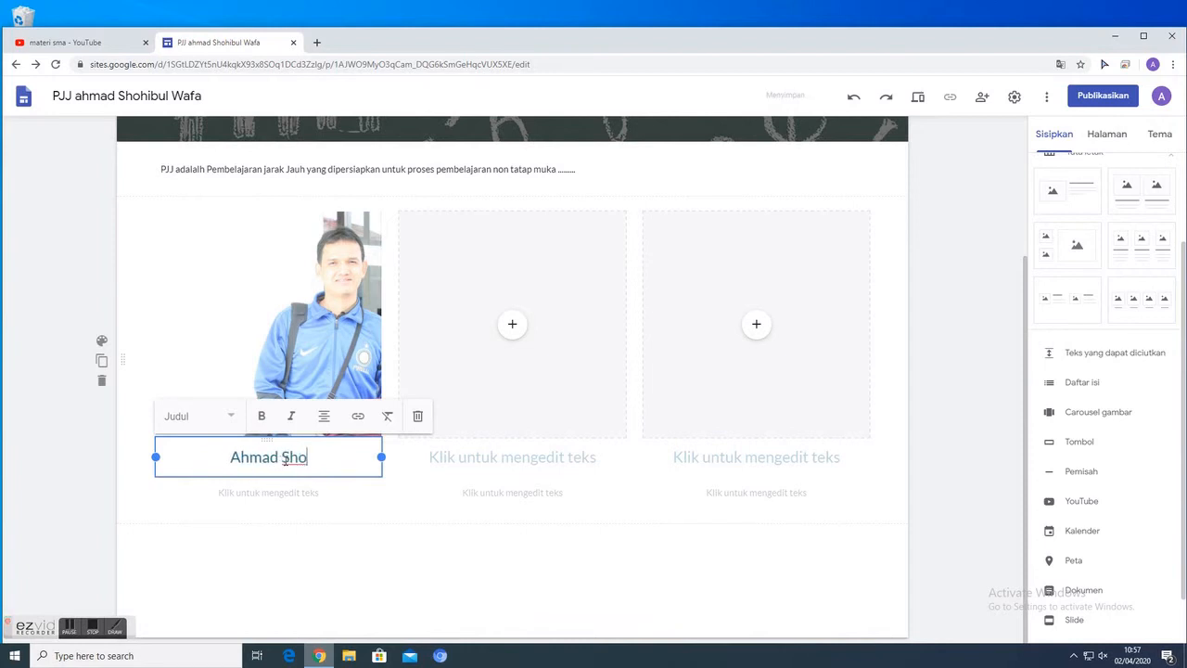
{"action": "type", "text": "hibul Wafa"}
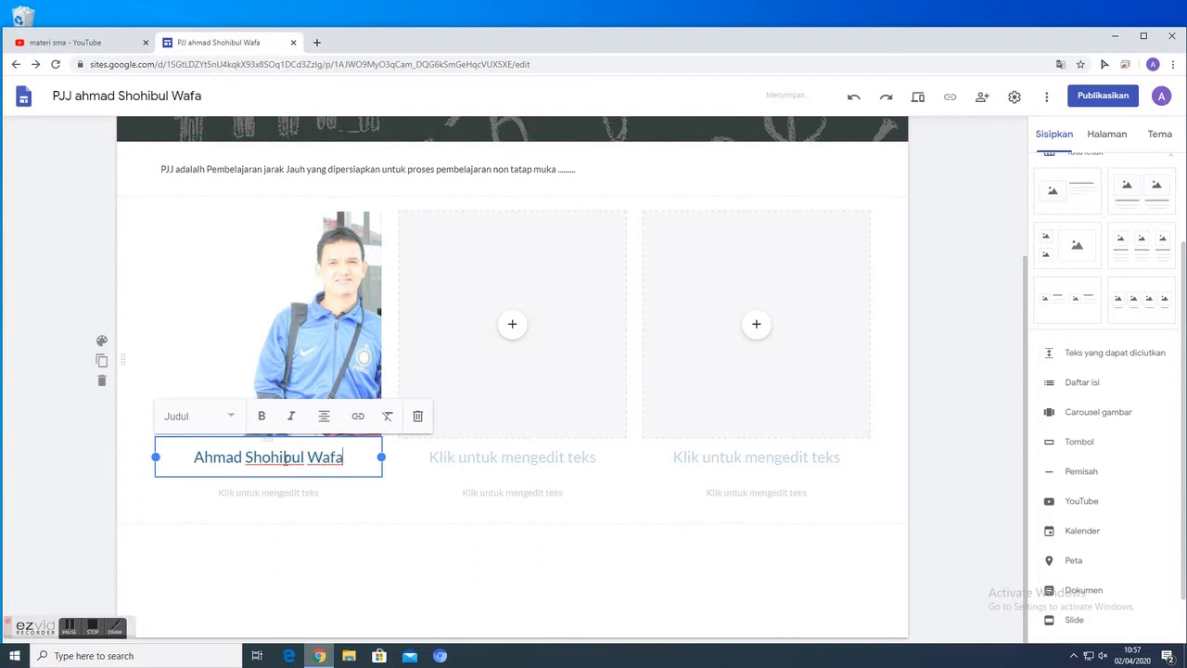
{"action": "left_click", "coordinate": [255, 498]}
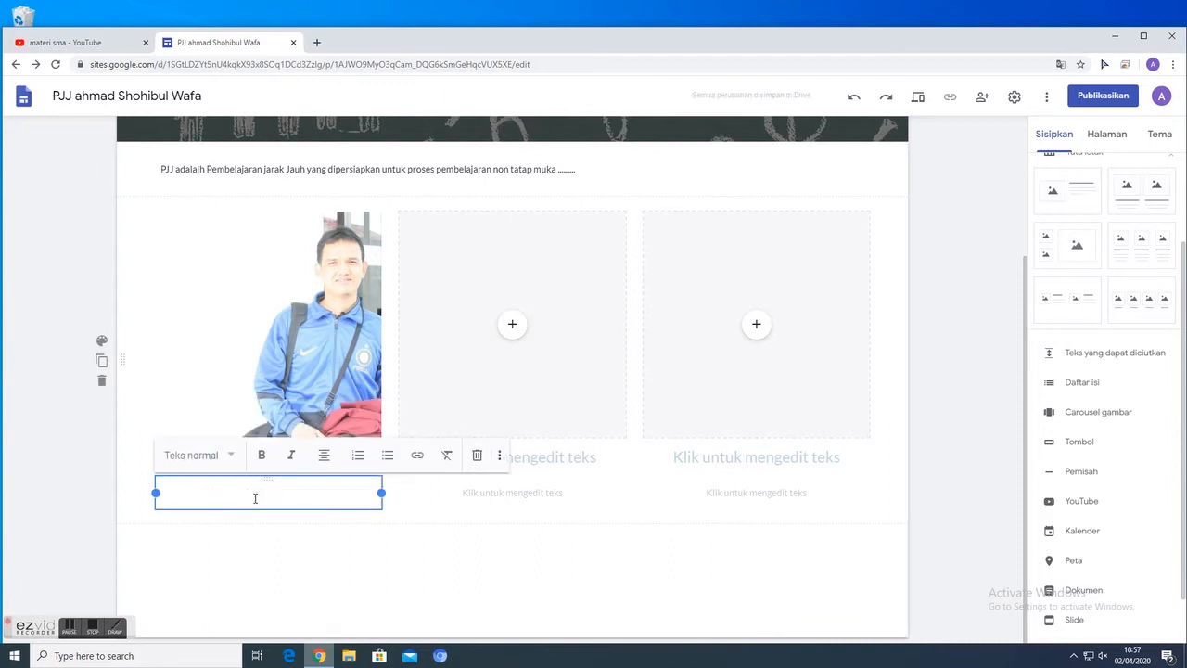
{"action": "left_click", "coordinate": [479, 454]}
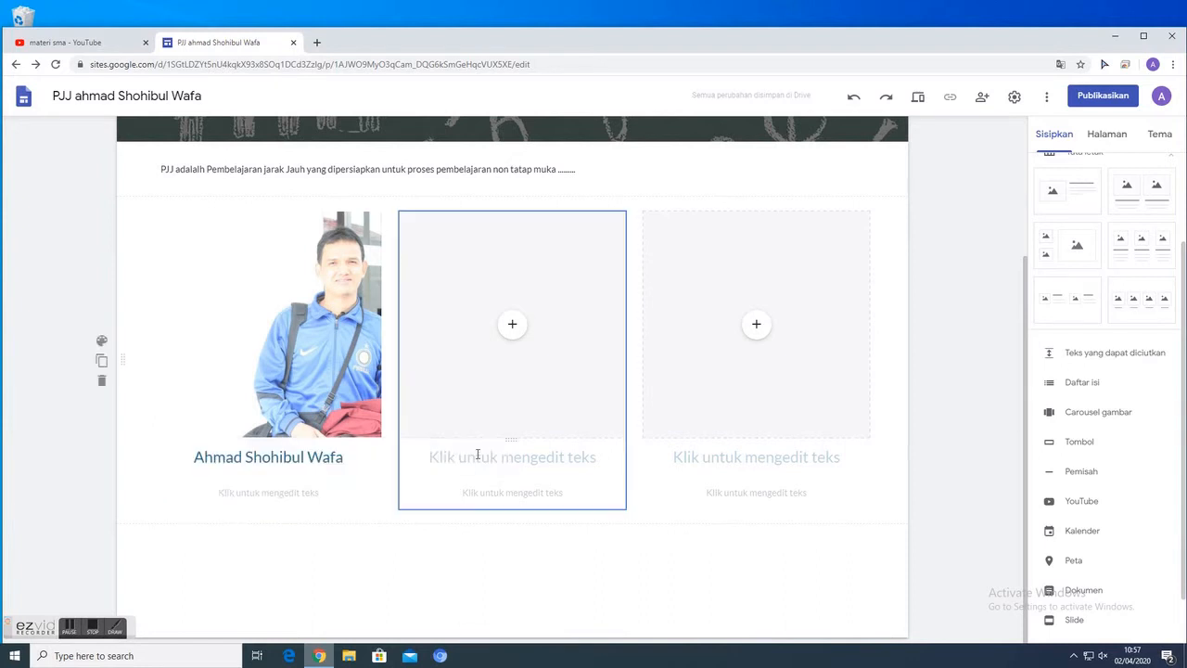
- Search YouTube for "profil madrasah pembangunan uin" and embed "Profil Madrasah Pembangunan (MP) UIN Syarif Hidayatullah Jakarta" in the second column's placeholder
{"action": "left_click", "coordinate": [512, 326]}
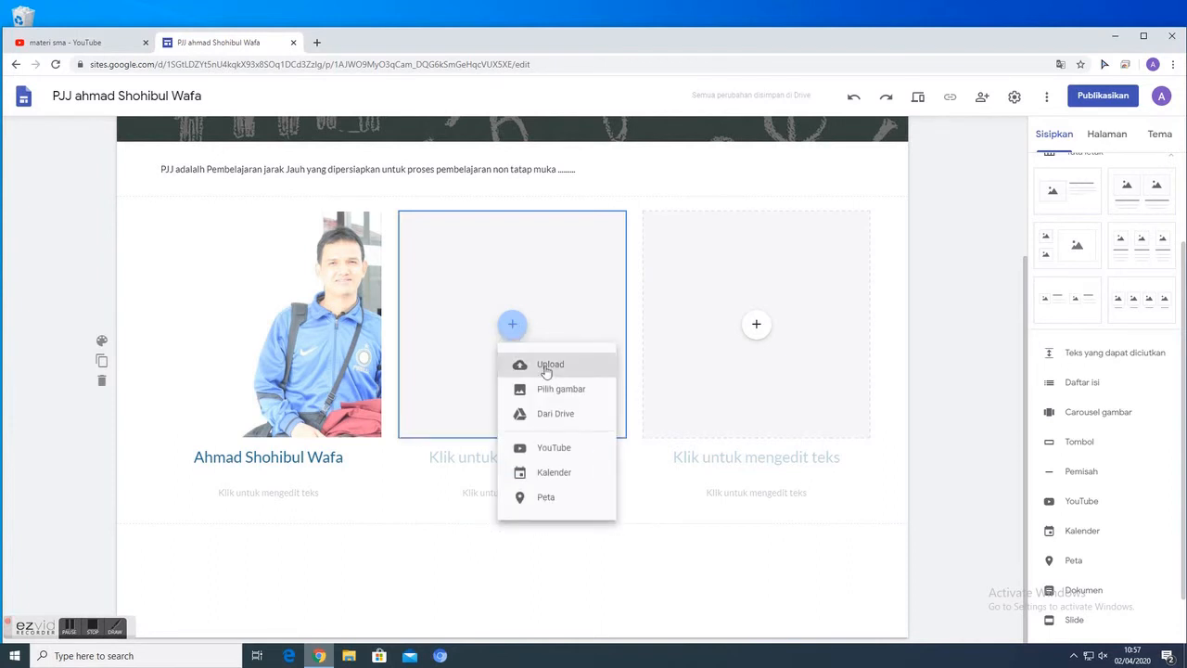
{"action": "left_click", "coordinate": [553, 450]}
{"action": "left_click", "coordinate": [372, 250]}
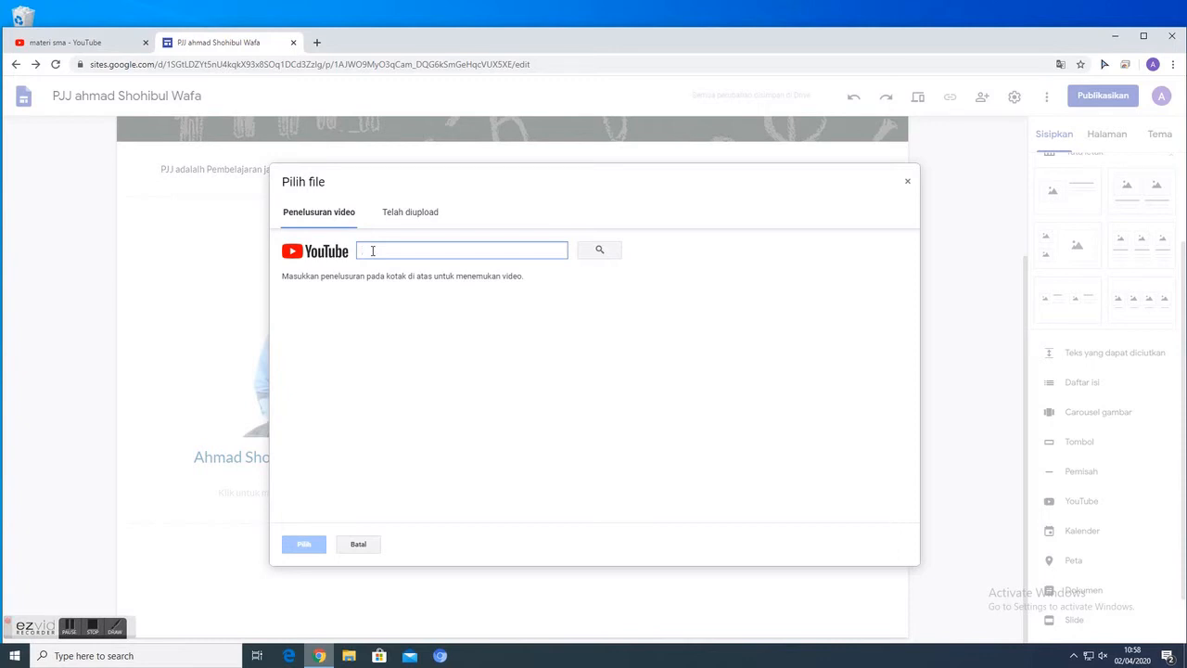
{"action": "type", "text": "profil "}
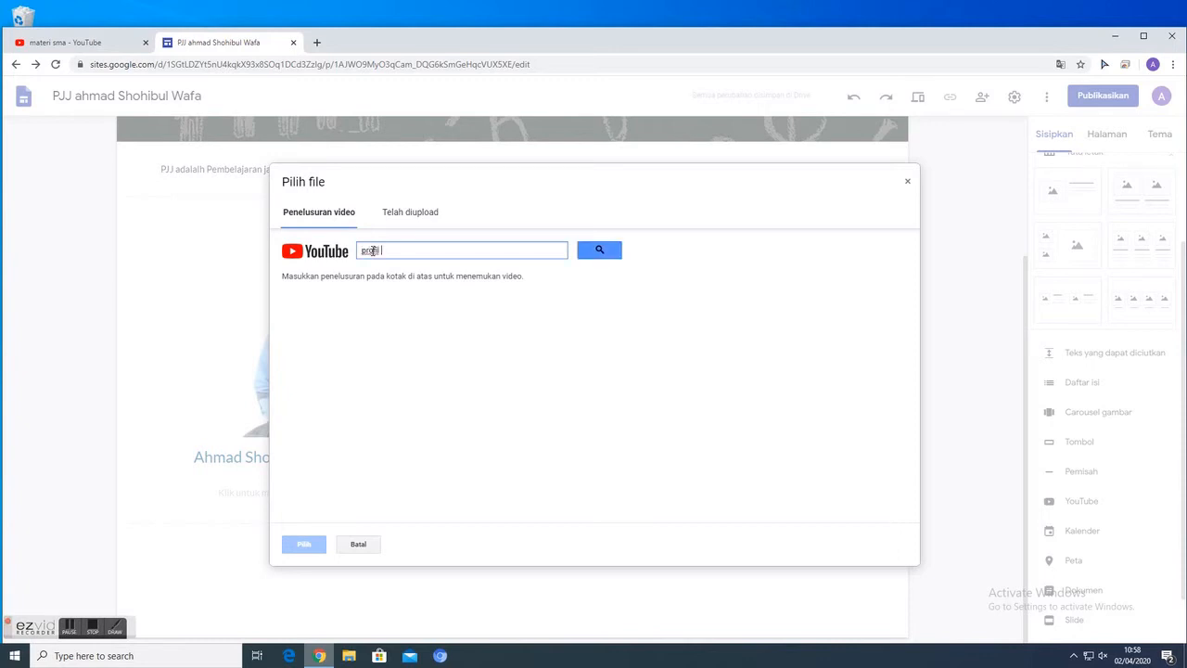
{"action": "type", "text": "madrasah pembangunan uin"}
{"action": "key", "text": "Return"}
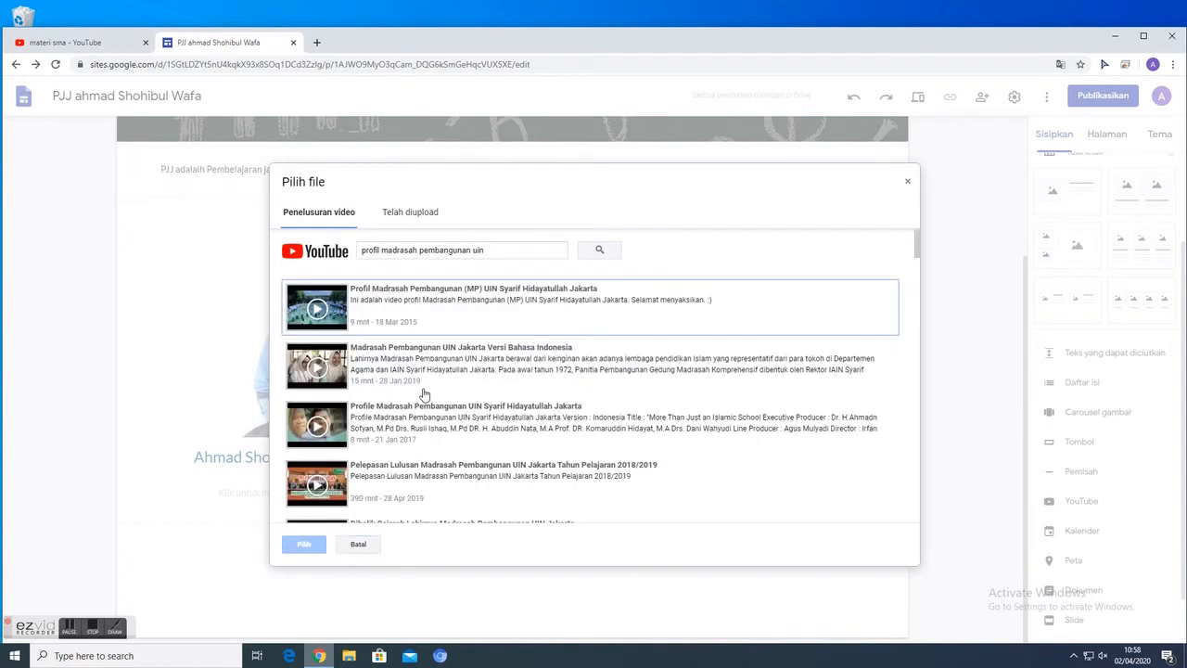
{"action": "left_click", "coordinate": [452, 294]}
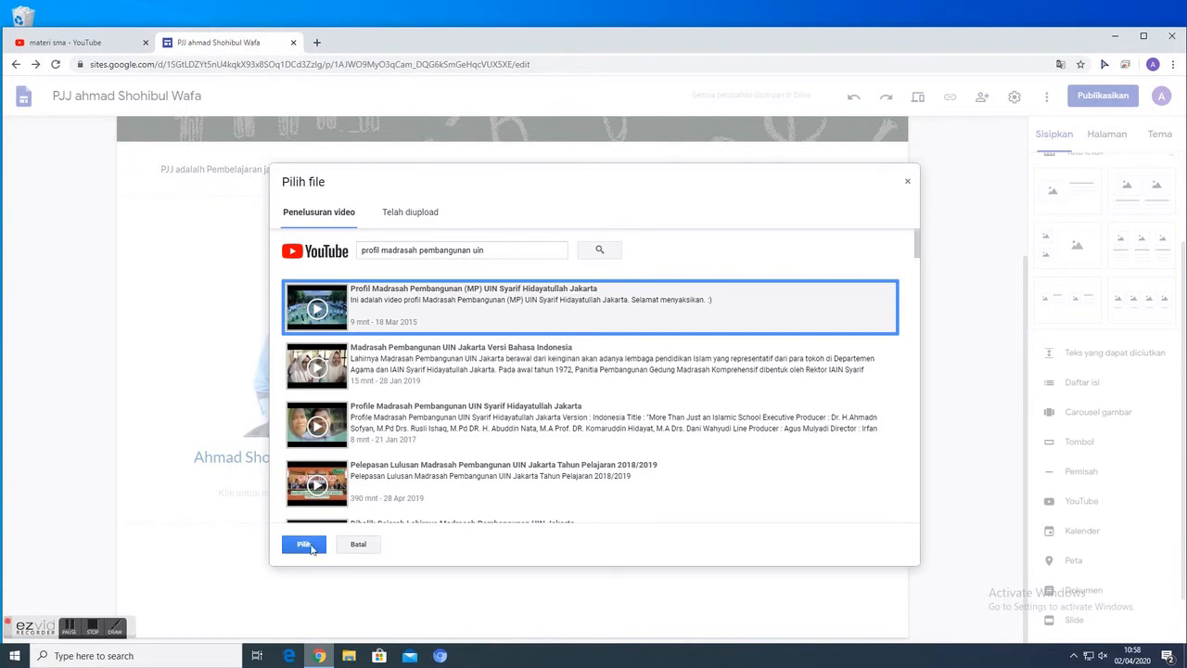
{"action": "left_click", "coordinate": [306, 545]}
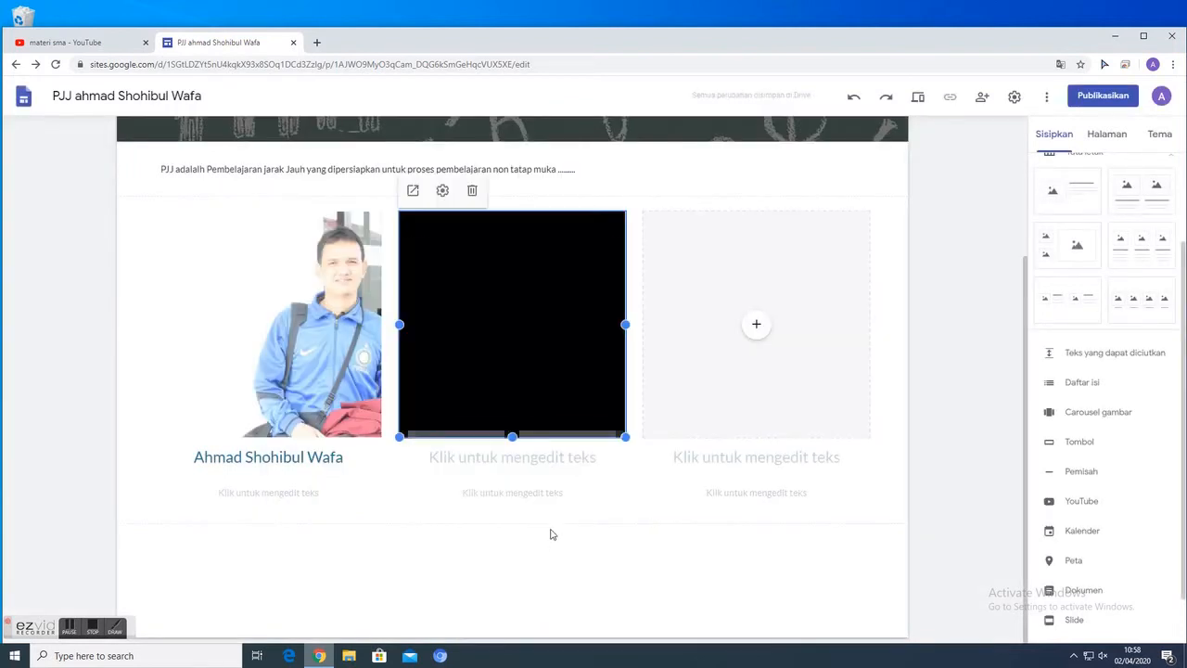
- Enter "Profil Madrasah Pembangunan UIN Jakarta" as the heading under the video in the second column
{"action": "left_click", "coordinate": [475, 464]}
{"action": "type", "text": "Profil"}
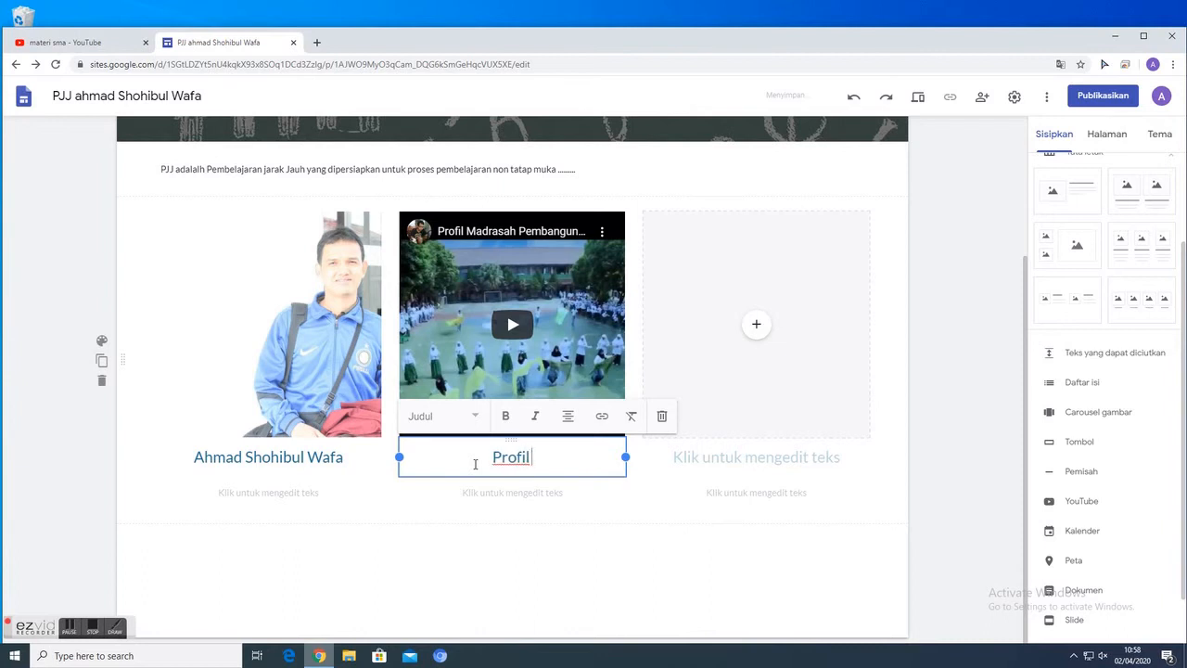
{"action": "type", "text": " Madrasah Pemba"}
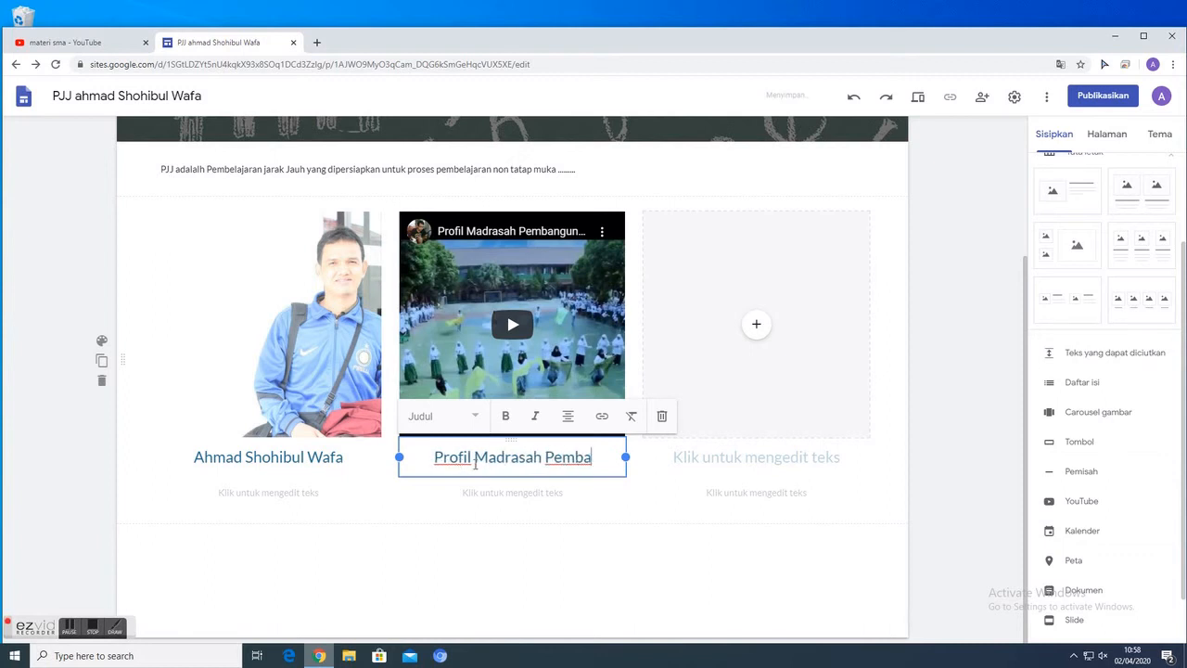
{"action": "type", "text": "ngunan UIN Jakart"}
{"action": "key", "text": "BackSpace"}
{"action": "key", "text": "BackSpace"}
{"action": "key", "text": "BackSpace"}
{"action": "key", "text": "BackSpace"}
{"action": "type", "text": "karta"}
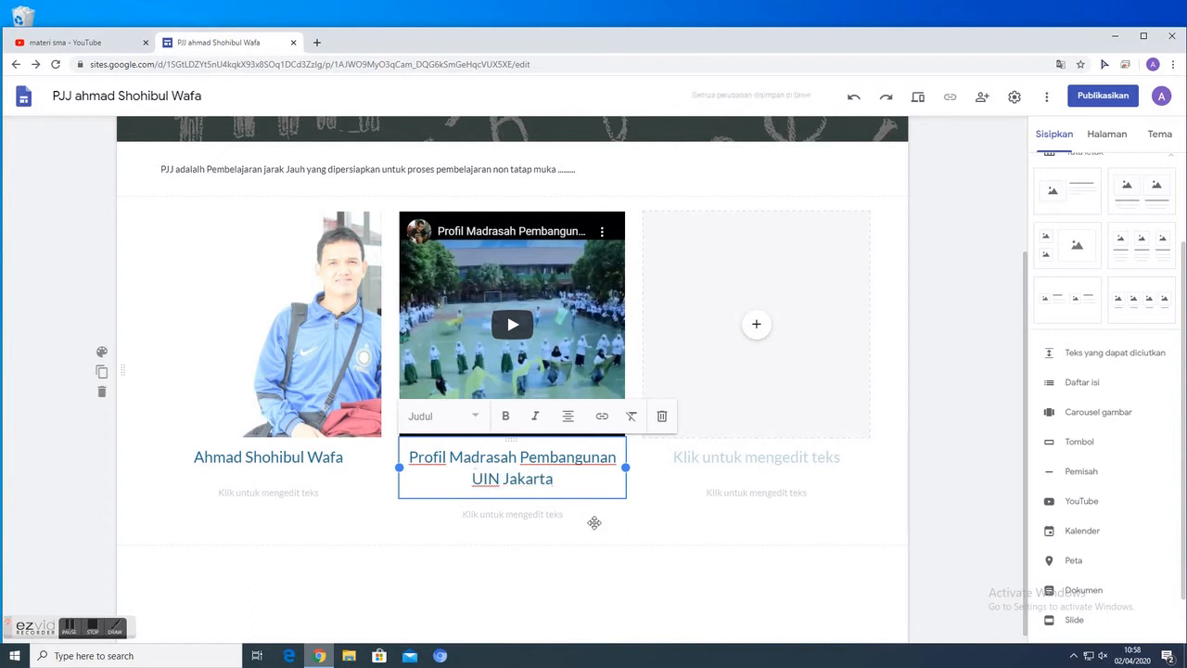
{"action": "left_click", "coordinate": [658, 488]}
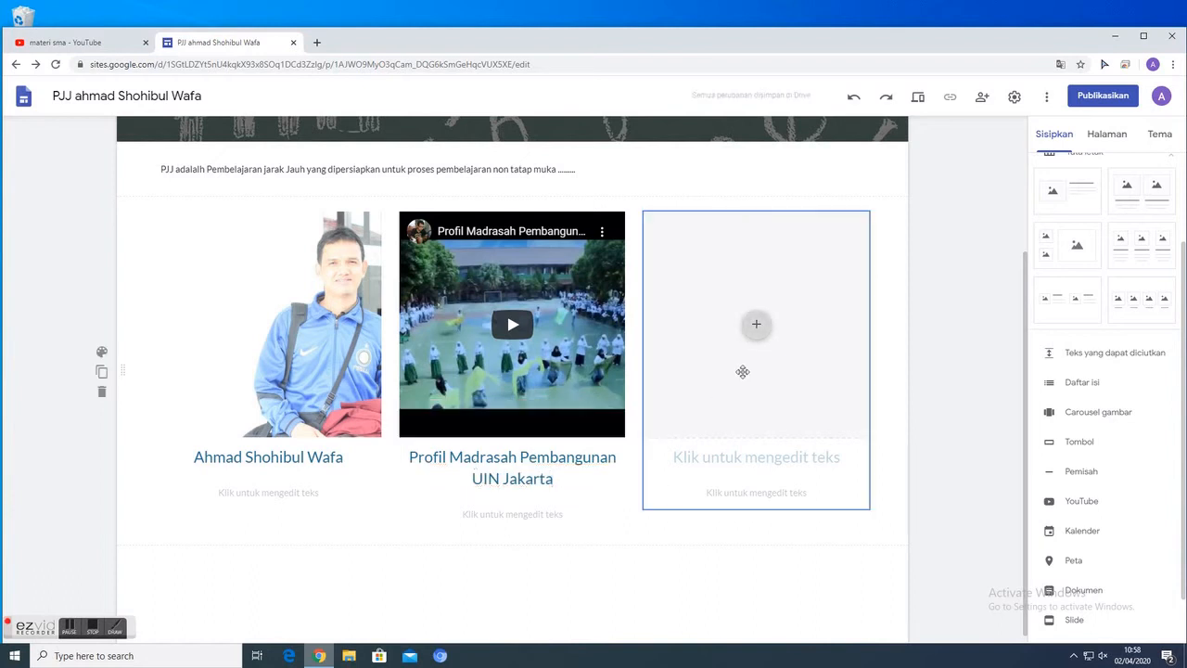
- Embed a map in the third column's placeholder, searching for "MA Pembangunan UIN" and choosing Madrasah Aliyah Pembangunan UIN Jakarta
{"action": "left_click", "coordinate": [757, 326]}
{"action": "left_click", "coordinate": [789, 495]}
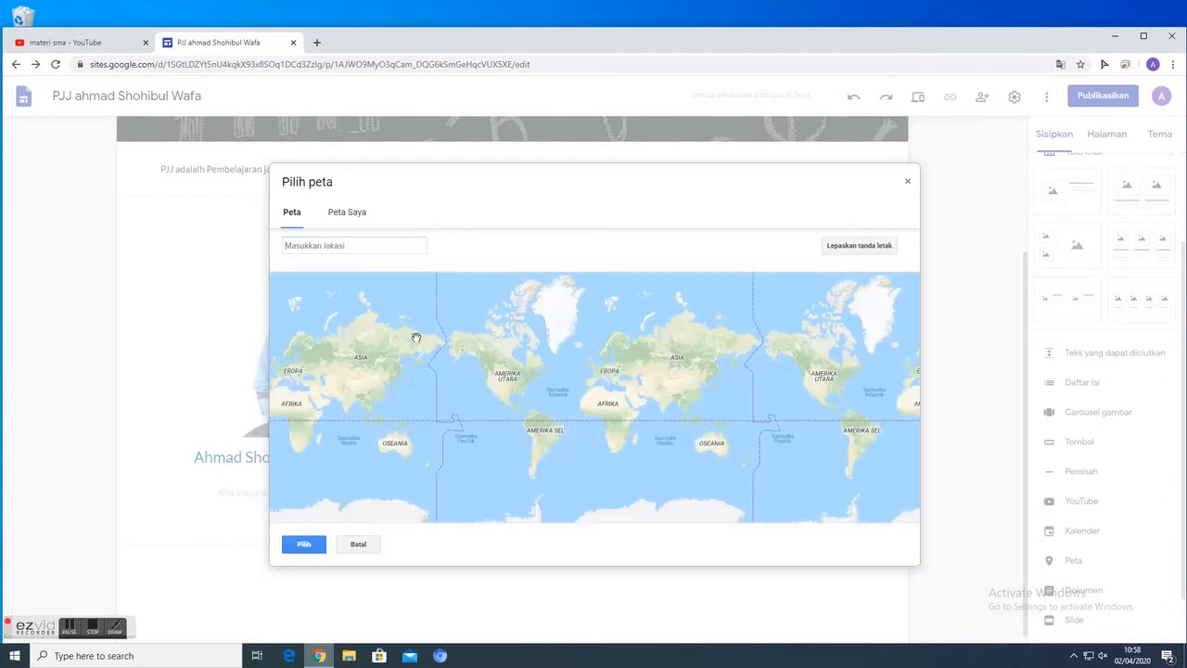
{"action": "left_click", "coordinate": [318, 247]}
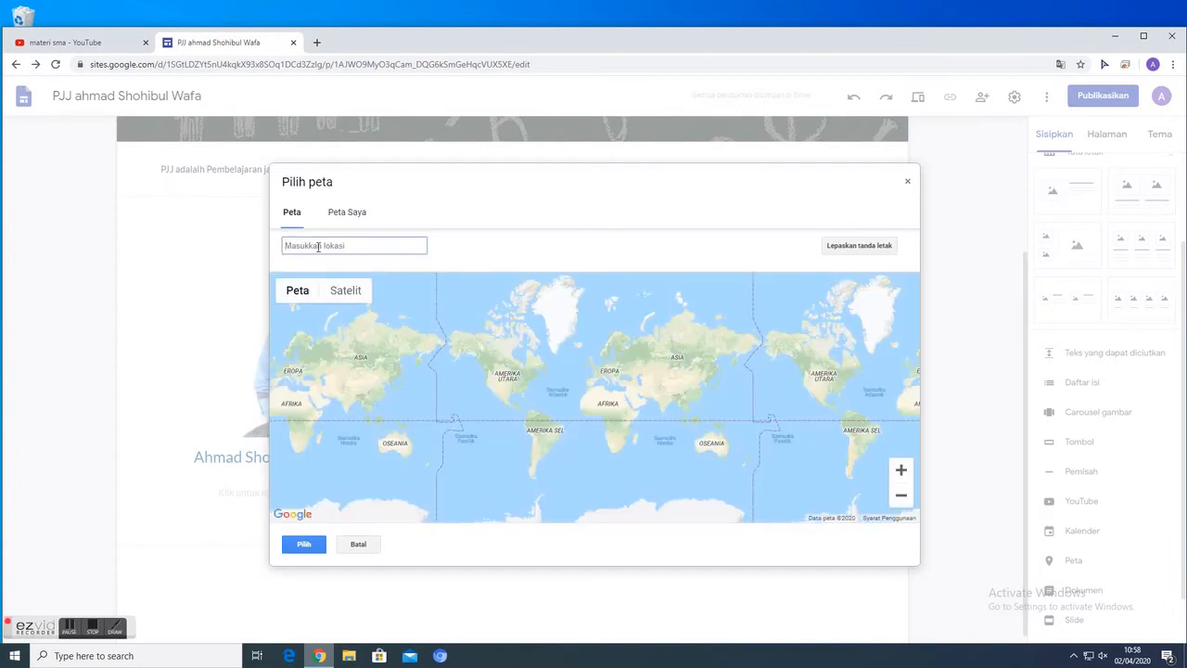
{"action": "type", "text": "Madarsa"}
{"action": "key", "text": "BackSpace"}
{"action": "key", "text": "BackSpace"}
{"action": "key", "text": "BackSpace"}
{"action": "key", "text": "BackSpace"}
{"action": "key", "text": "BackSpace"}
{"action": "key", "text": "BackSpace"}
{"action": "type", "text": "A Pembangunan"}
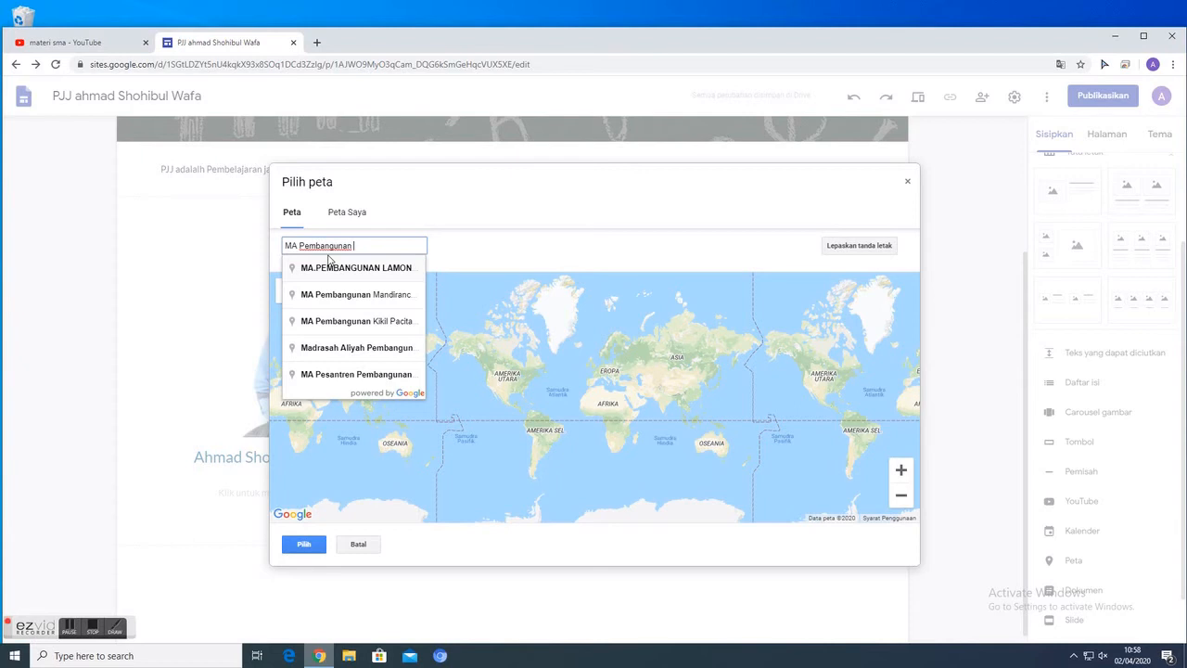
{"action": "type", "text": " UIN"}
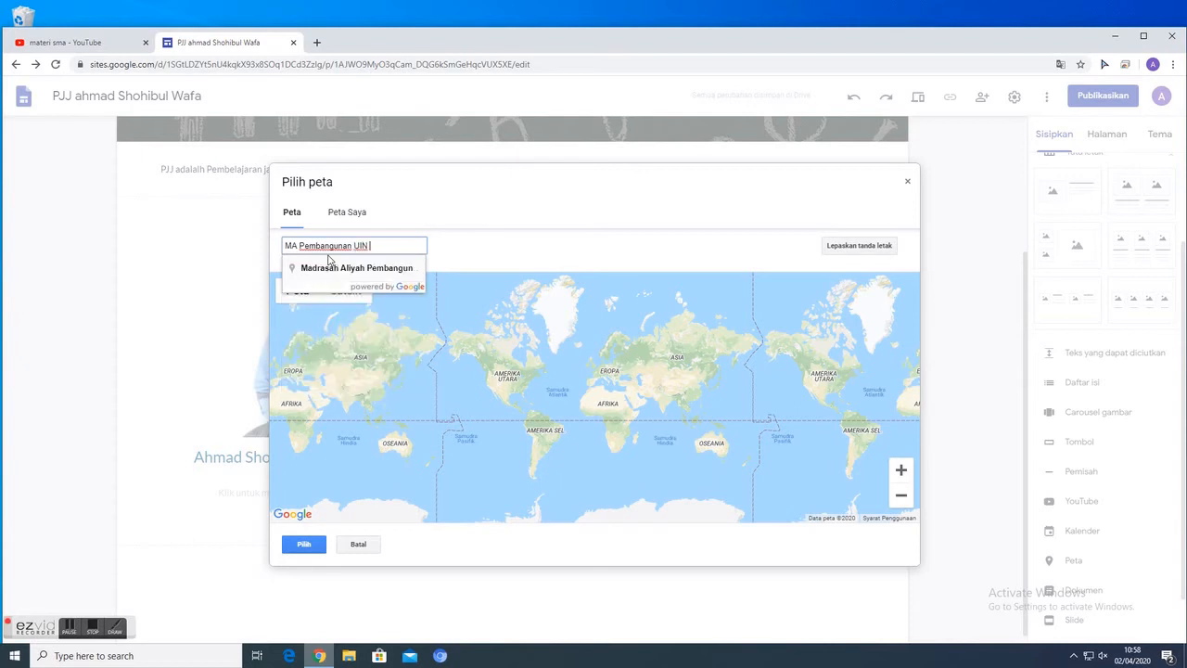
{"action": "left_click", "coordinate": [330, 268]}
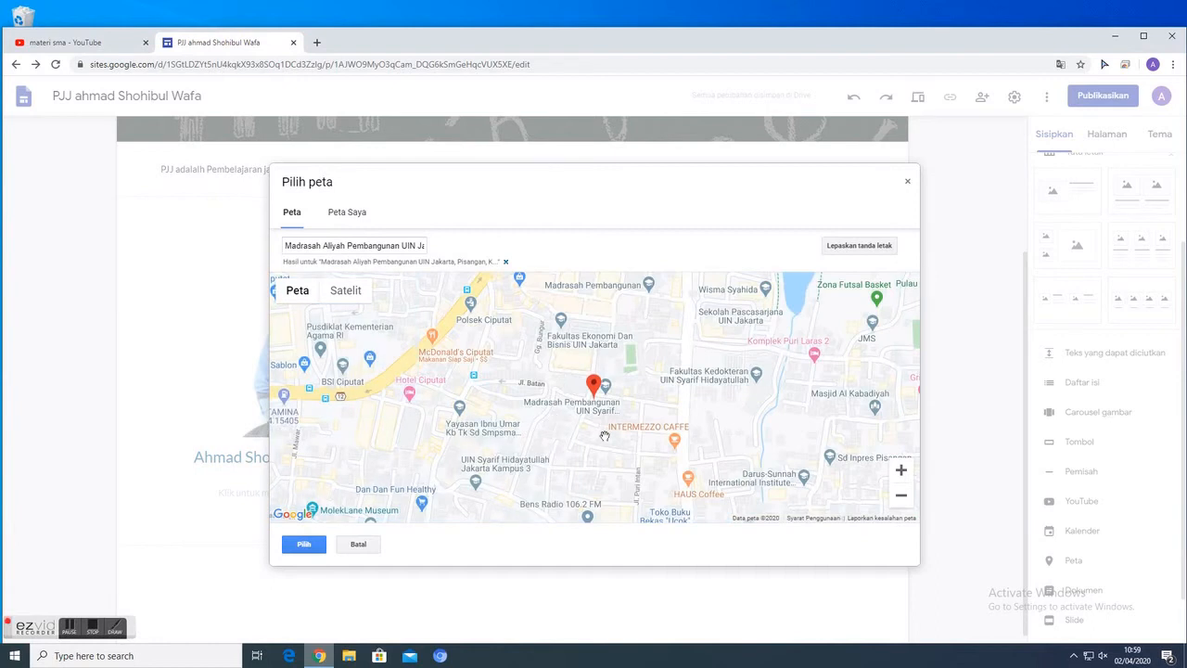
{"action": "left_click", "coordinate": [310, 546]}
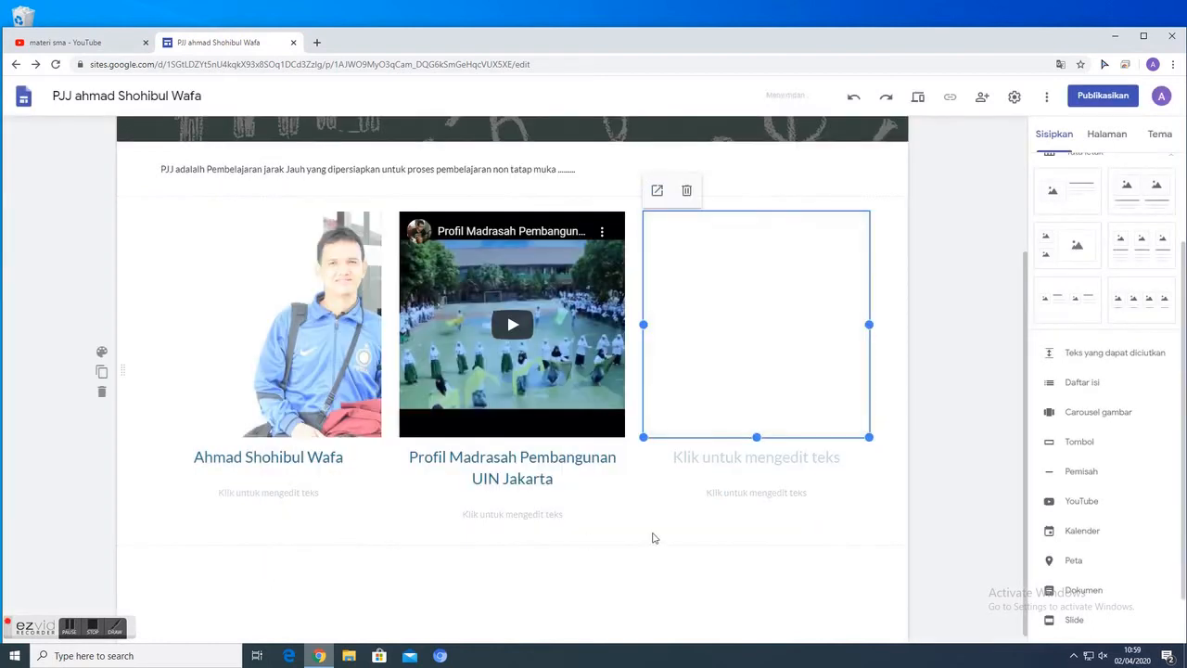
- Enter "Lokasi sekolah" as the heading under the map in the third column
{"action": "left_click", "coordinate": [729, 457]}
{"action": "type", "text": "Lokasi sekolah"}
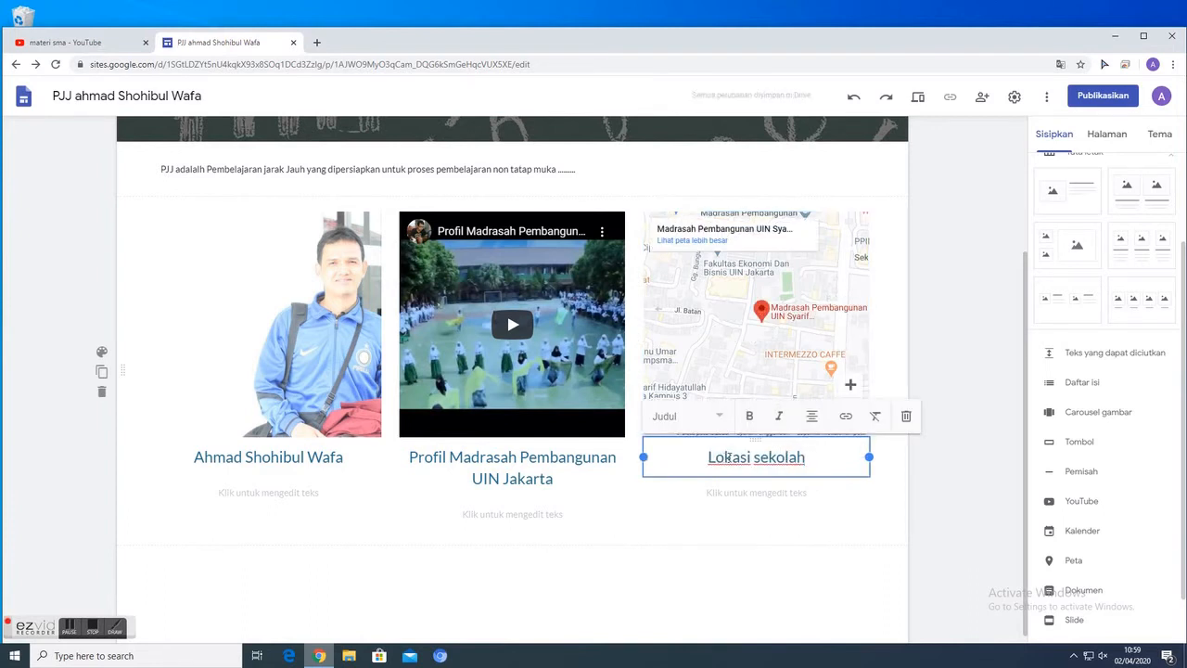
{"action": "left_click", "coordinate": [749, 623]}
{"action": "left_click", "coordinate": [550, 514]}
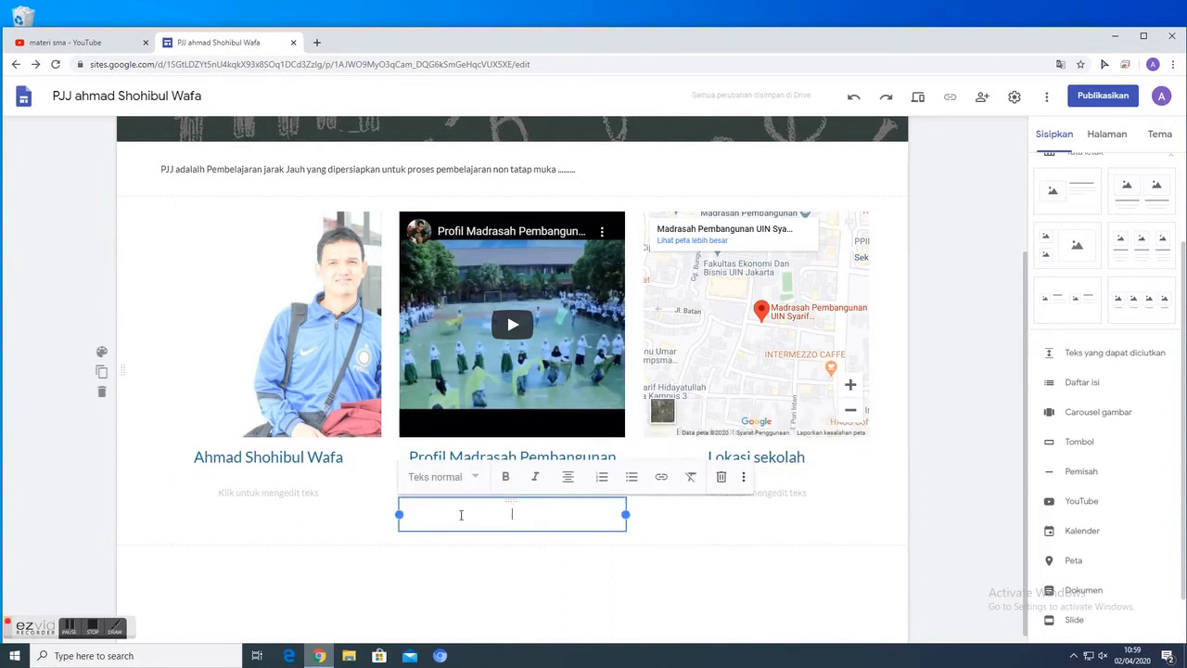
{"action": "left_click", "coordinate": [774, 520]}
{"action": "left_click", "coordinate": [761, 493]}
{"action": "left_click", "coordinate": [427, 548]}
- Enter "Pengajar matematika" as the text below the name heading in the first column
{"action": "left_click", "coordinate": [262, 494]}
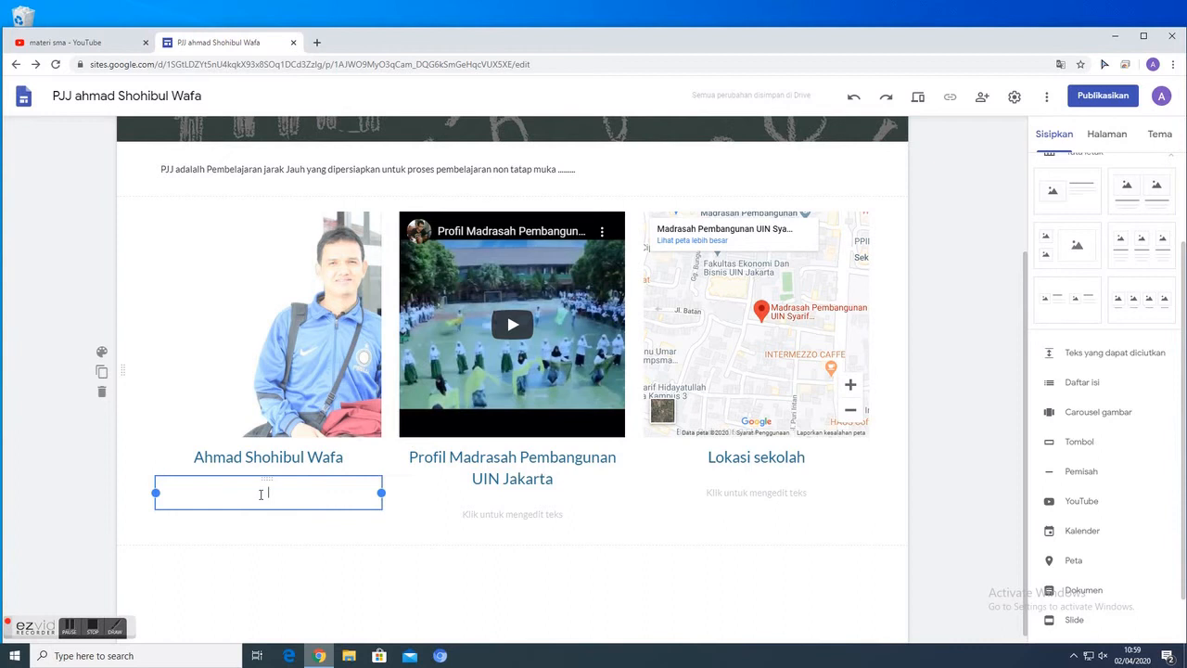
{"action": "left_click", "coordinate": [335, 556]}
{"action": "left_click", "coordinate": [238, 493]}
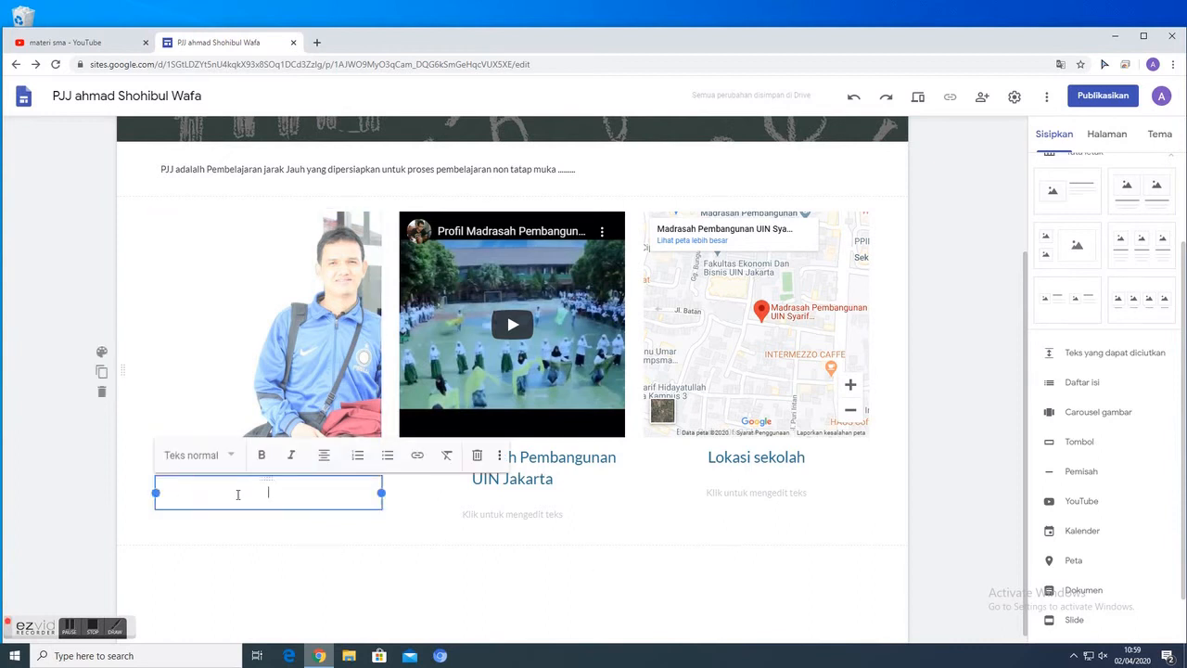
{"action": "type", "text": "Pengajar m"}
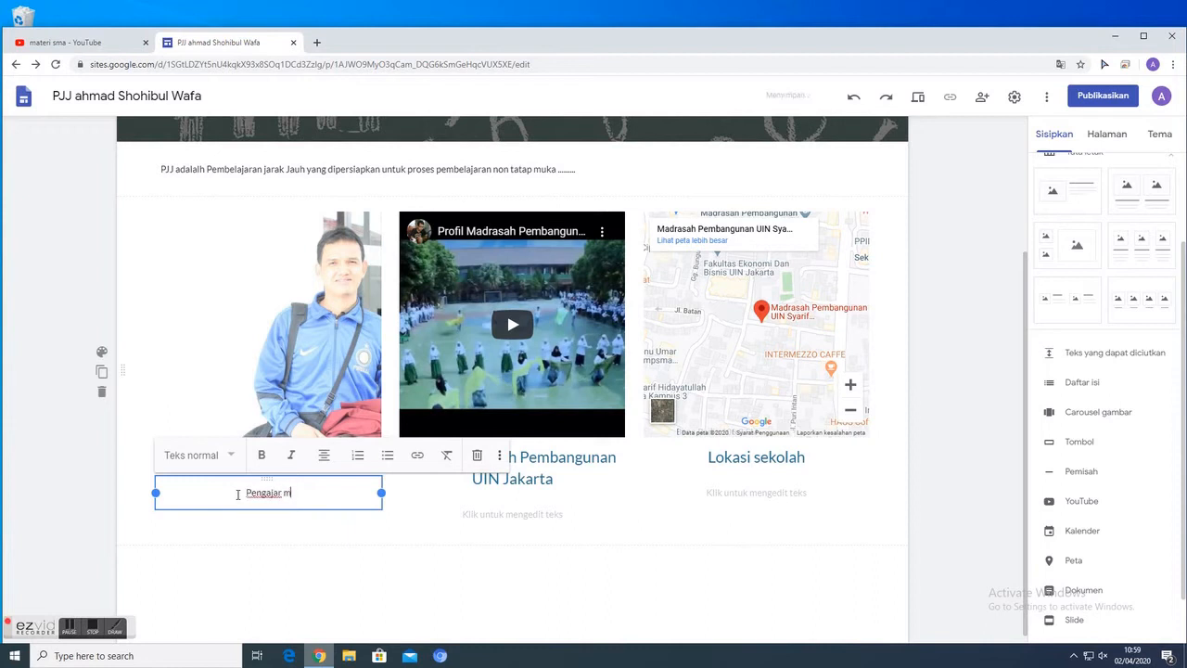
{"action": "type", "text": "atematika"}
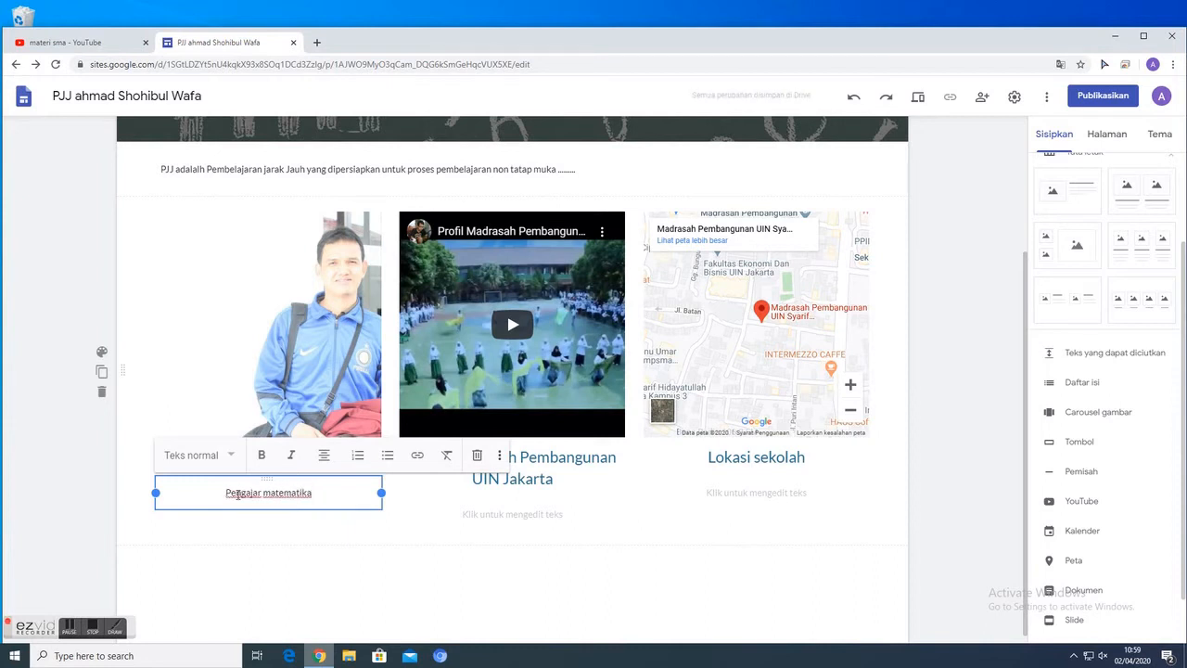
{"action": "left_click", "coordinate": [288, 565]}
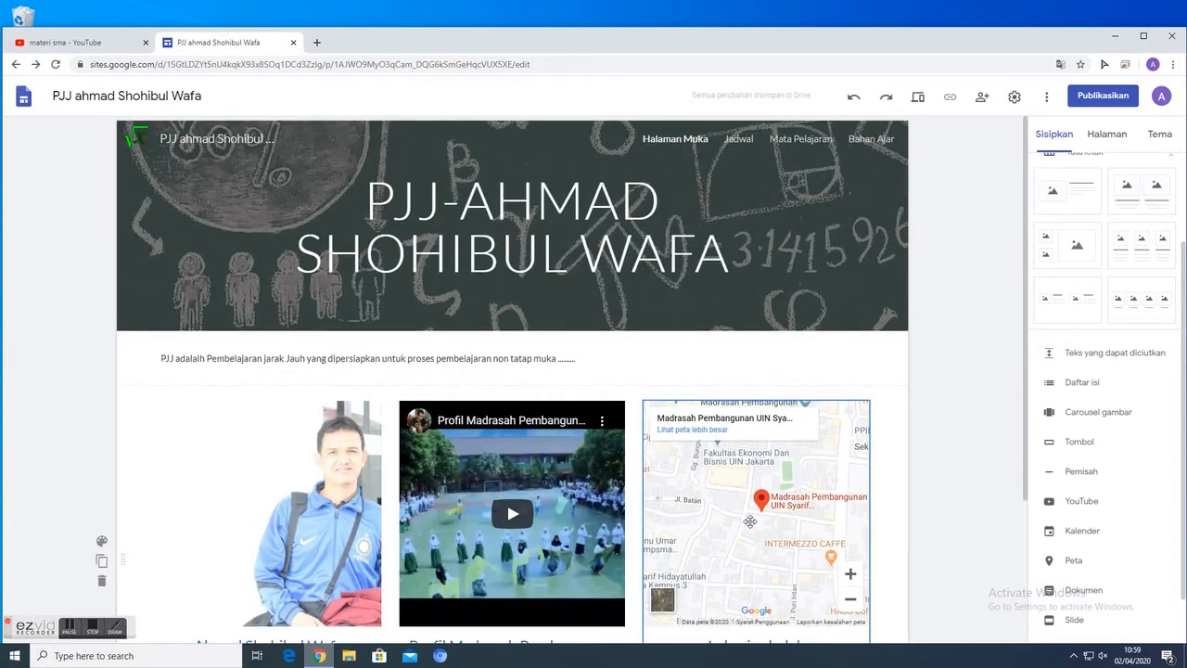
- On the Jadwal page, insert a collapsible text block with the heading "Kelas X MIA"
{"action": "scroll", "coordinate": [747, 501], "scroll_direction": "down", "scroll_amount": 2}
{"action": "scroll", "coordinate": [746, 494], "scroll_direction": "up", "scroll_amount": 2}
{"action": "left_click", "coordinate": [742, 139]}
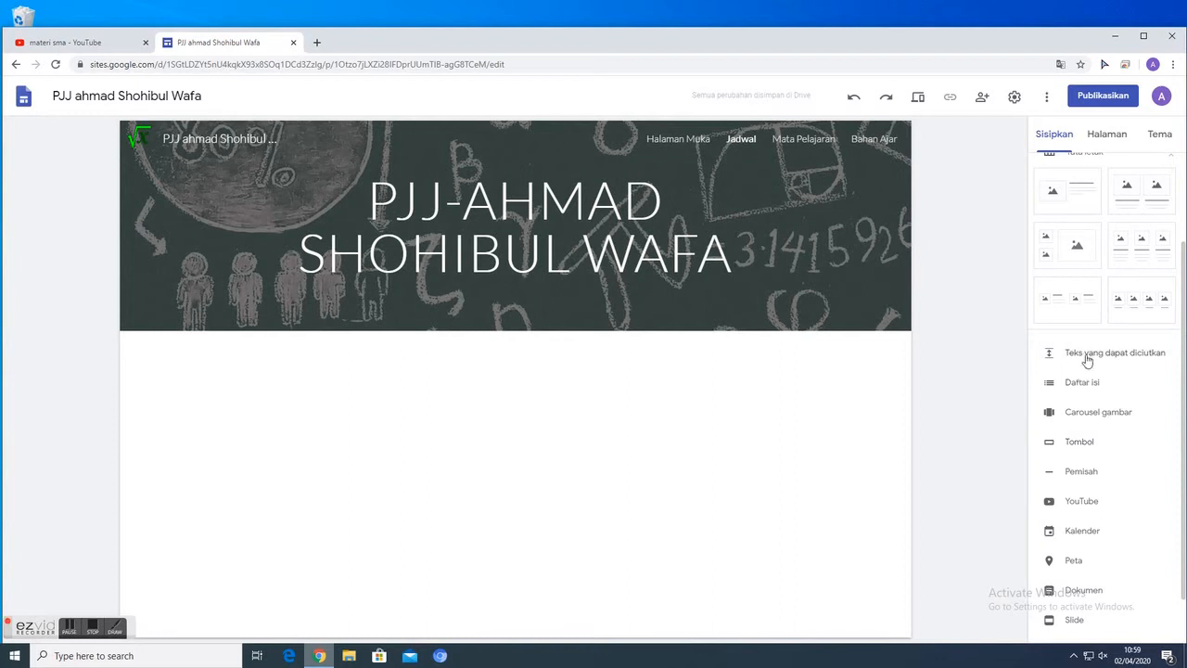
{"action": "double_click", "coordinate": [445, 486]}
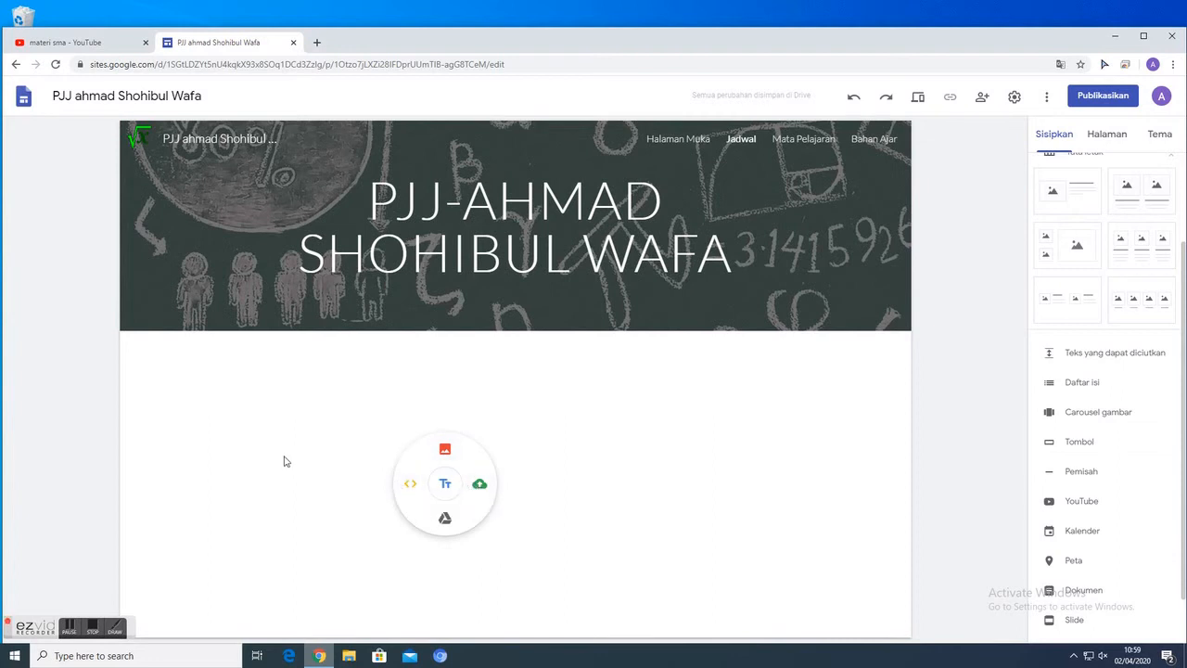
{"action": "left_click", "coordinate": [1095, 354]}
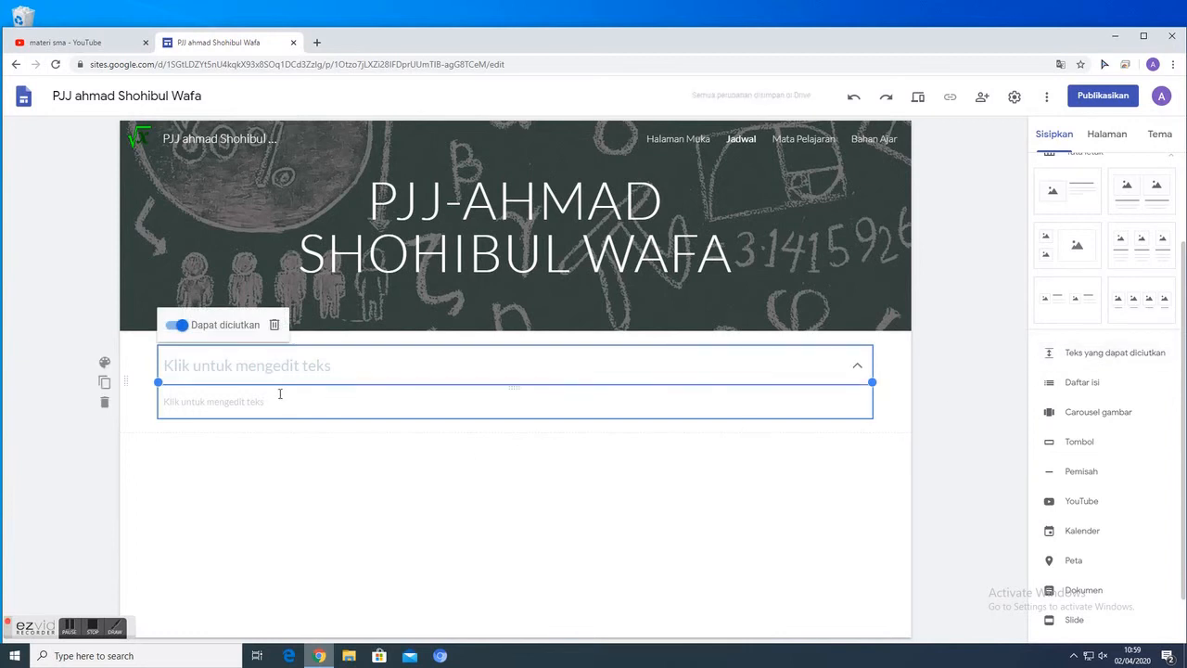
{"action": "left_click", "coordinate": [263, 366]}
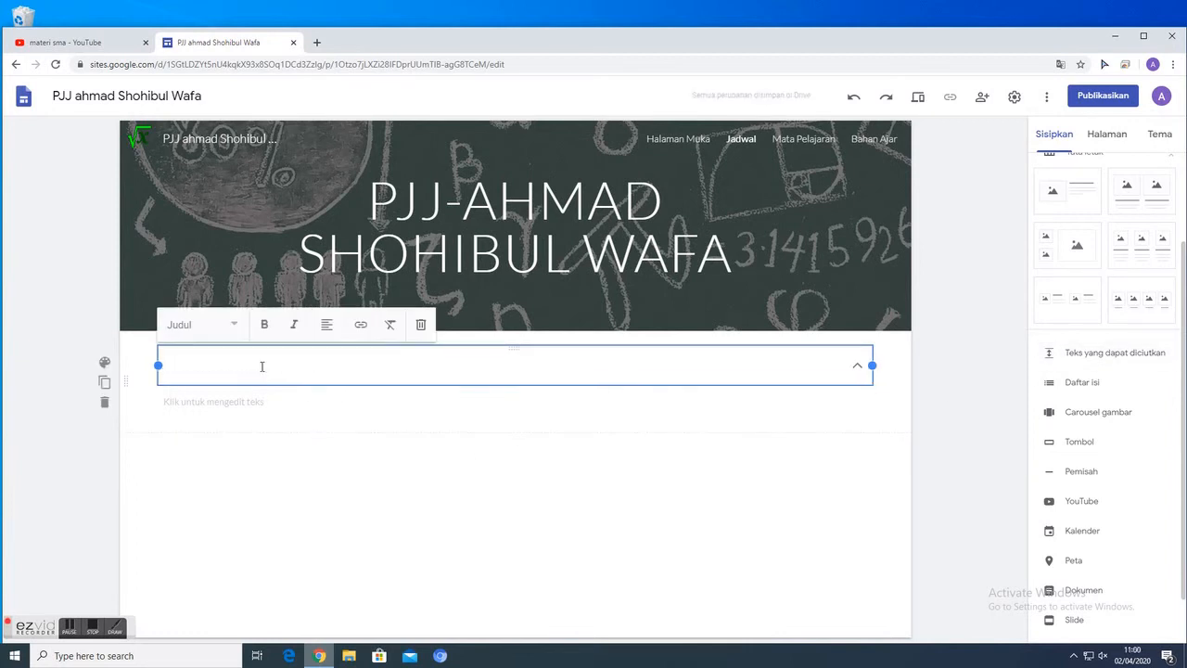
{"action": "type", "text": "Kelas"}
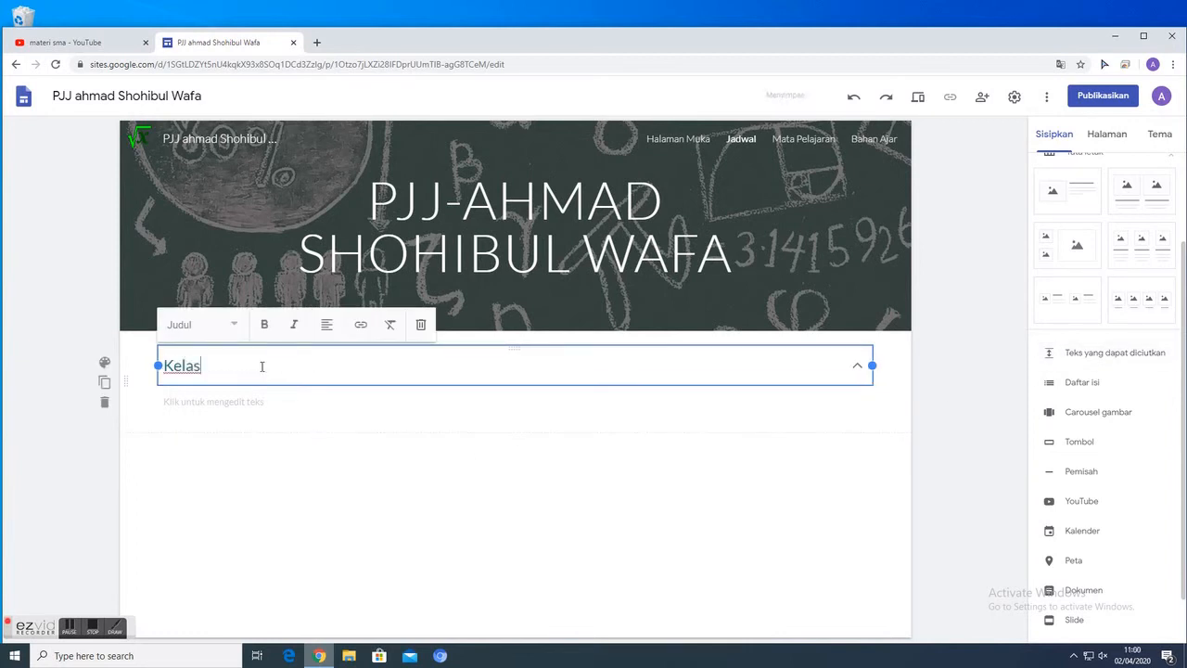
{"action": "type", "text": " X MIA"}
{"action": "left_click", "coordinate": [282, 474]}
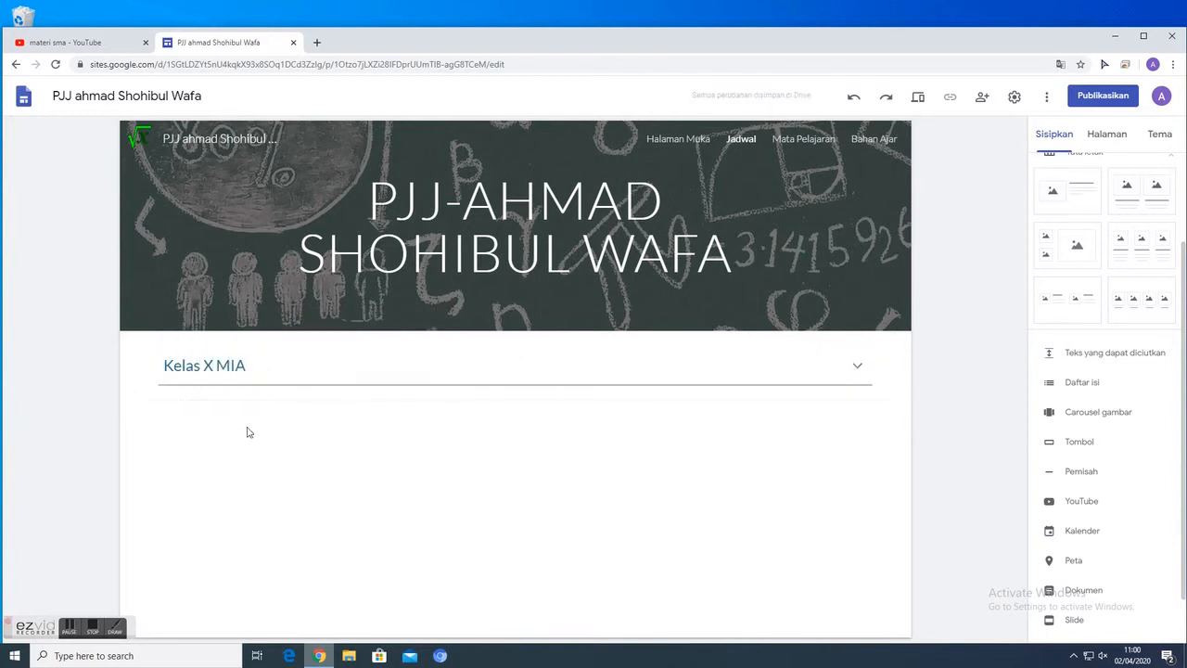
- Enter "X MIA 1 : Senin, 30 Maret 2020 , Pukul 08.00 - 09.30 (PJJ 01)" as the body of the Kelas X MIA block
{"action": "left_click", "coordinate": [214, 372]}
{"action": "left_click", "coordinate": [205, 401]}
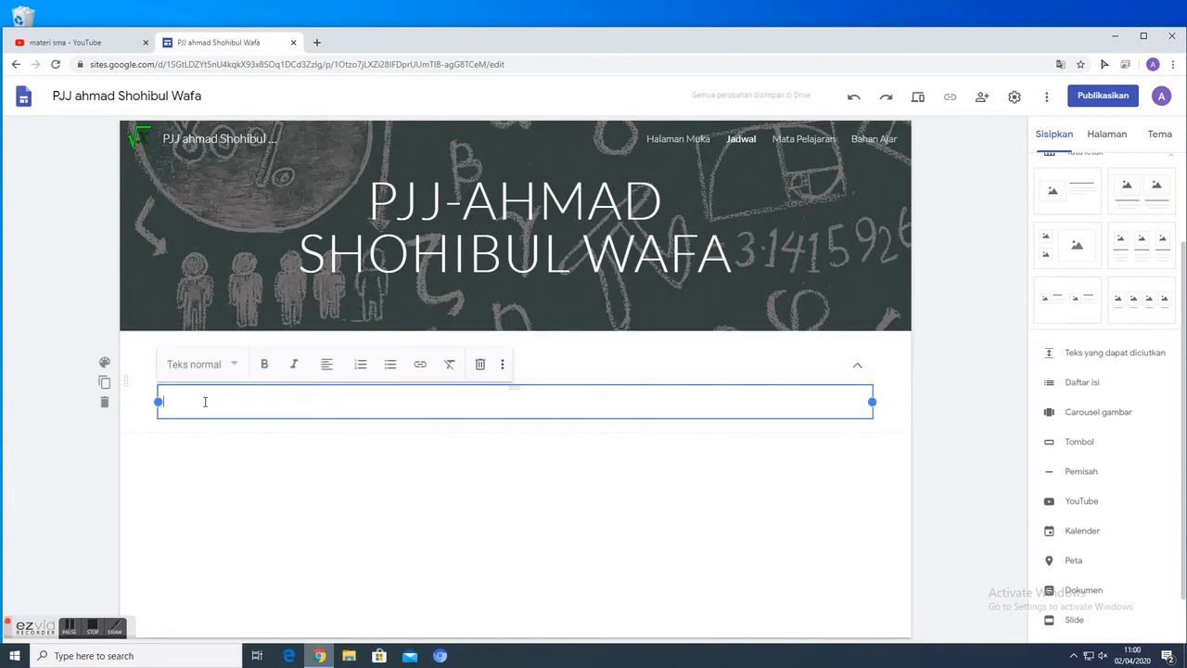
{"action": "type", "text": "X MIA 1 : Senin, 3"}
{"action": "key", "text": "BackSpace"}
{"action": "key", "text": "BackSpace"}
{"action": "type", "text": "30 Maret 2020"}
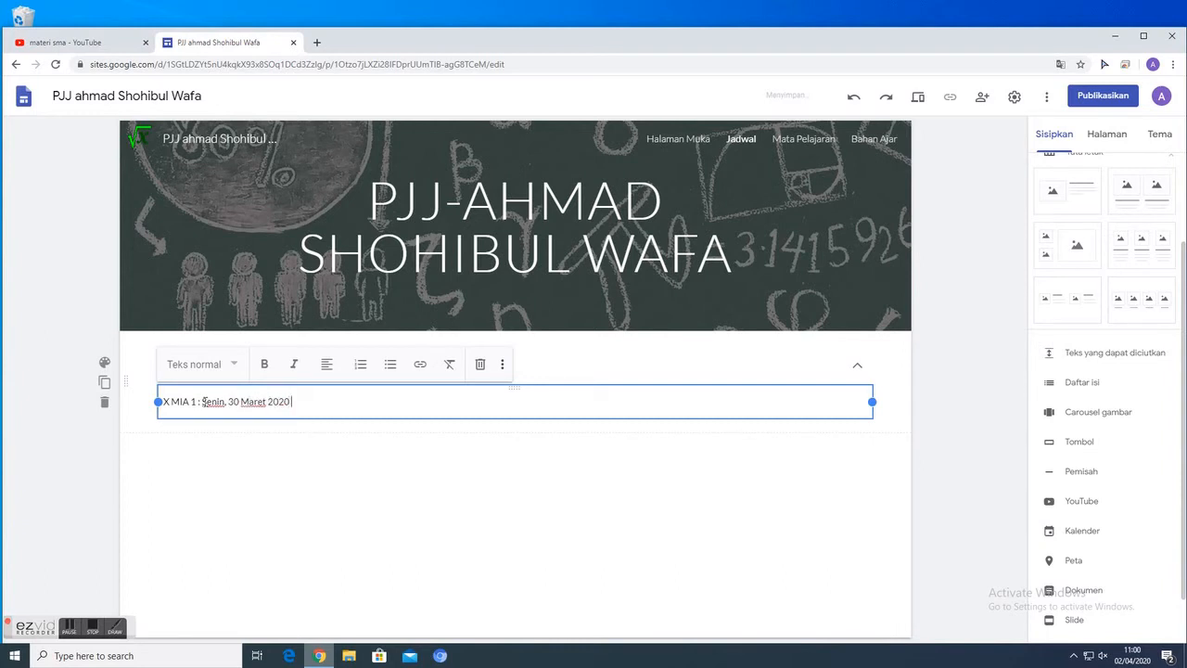
{"action": "type", "text": " :"}
{"action": "type", "text": " Pukul 08.00 - 09.30"}
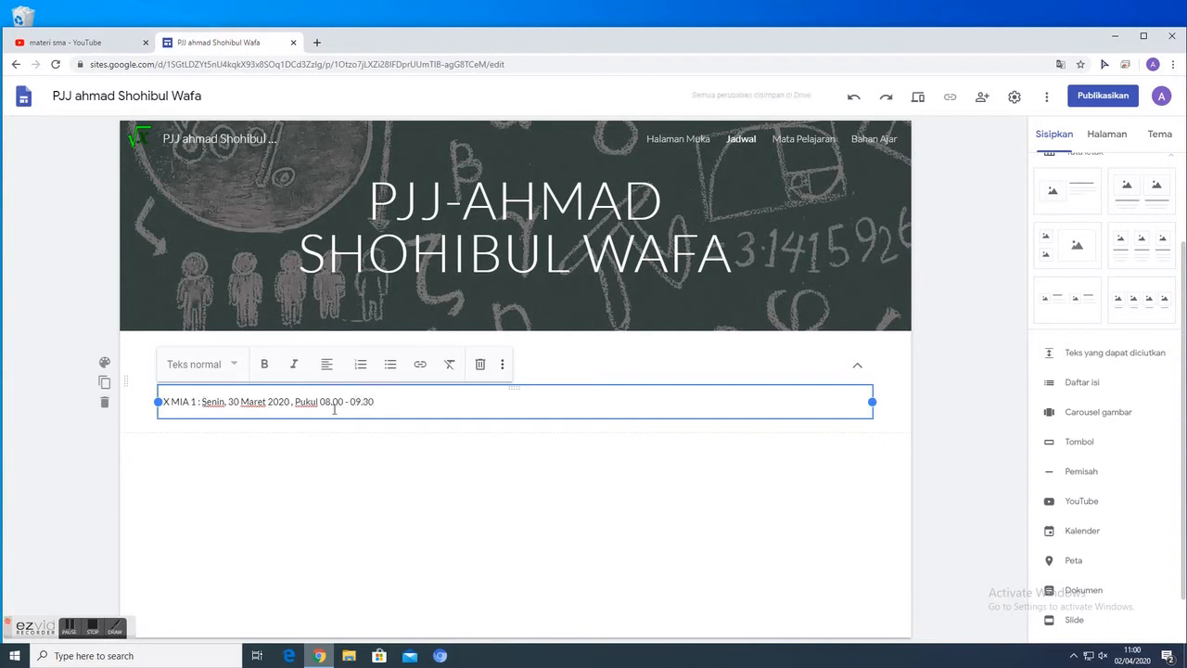
{"action": "type", "text": " (PJJ 01"}
- Add a second schedule line "Rabu, 31 Maret 2020 , Pukul 08.00 - 09.30 (PJJ 02)", reusing the first line's date and time text
{"action": "key", "text": "Return"}
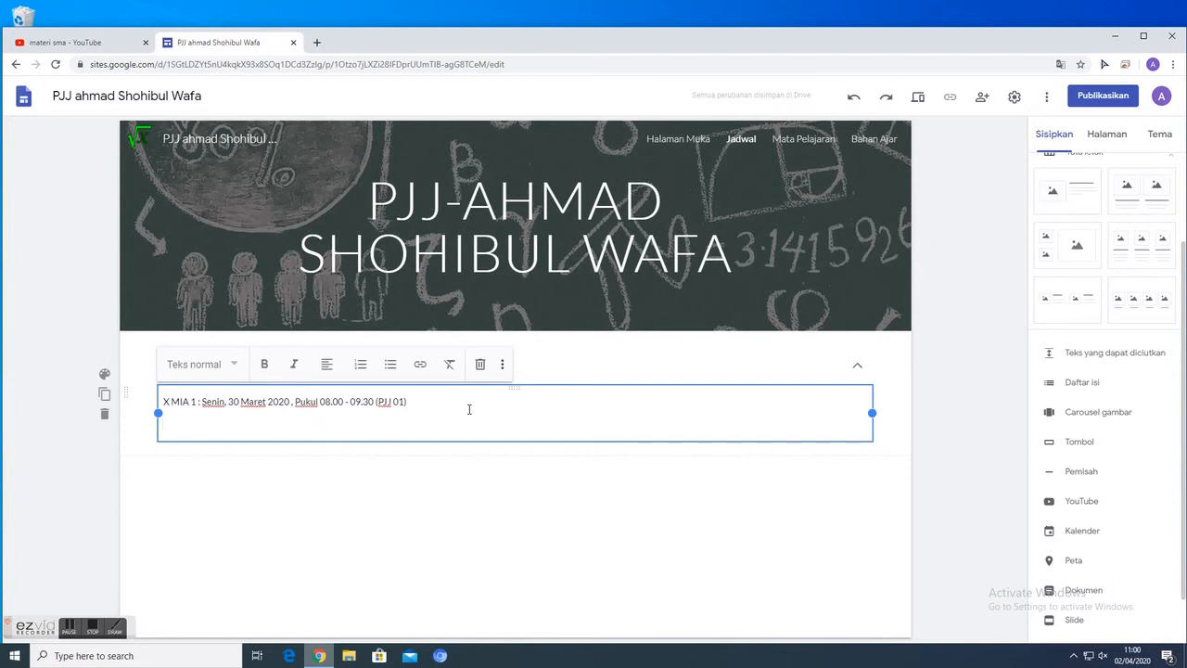
{"action": "type", "text": "jad"}
{"action": "key", "text": "BackSpace"}
{"action": "key", "text": "BackSpace"}
{"action": "key", "text": "BackSpace"}
{"action": "type", "text": "Rabu,"}
{"action": "left_click_drag", "start_coordinate": [228, 401], "coordinate": [413, 402]}
{"action": "key", "text": "ctrl+c"}
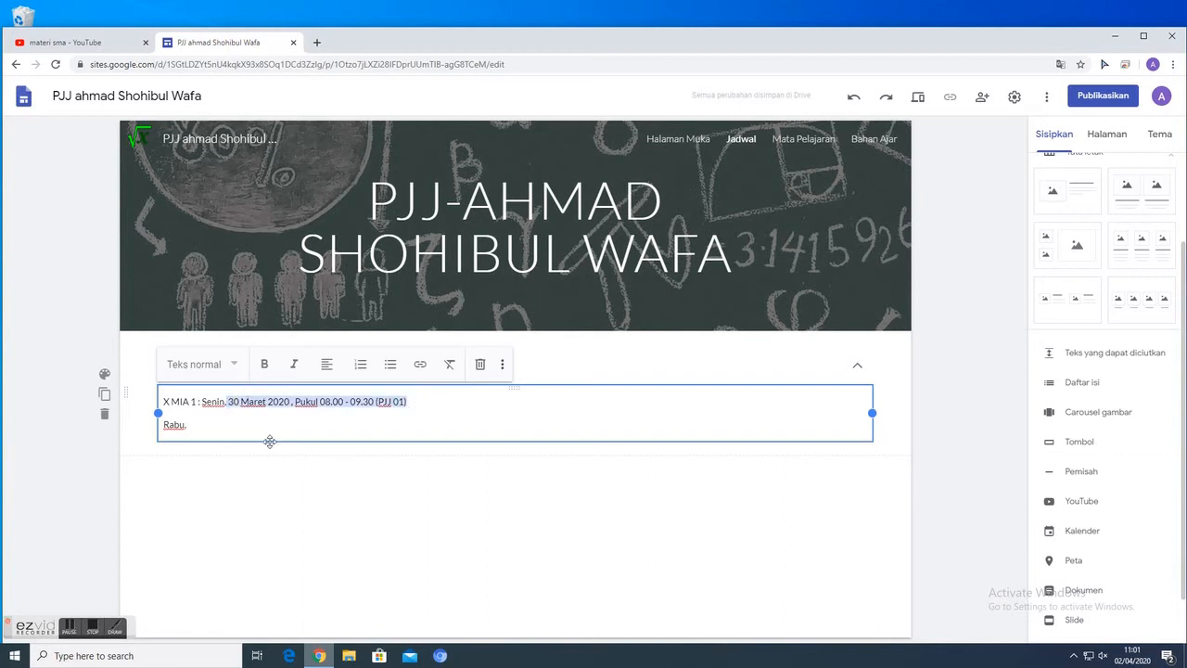
{"action": "left_click", "coordinate": [198, 425]}
{"action": "key", "text": "ctrl+v"}
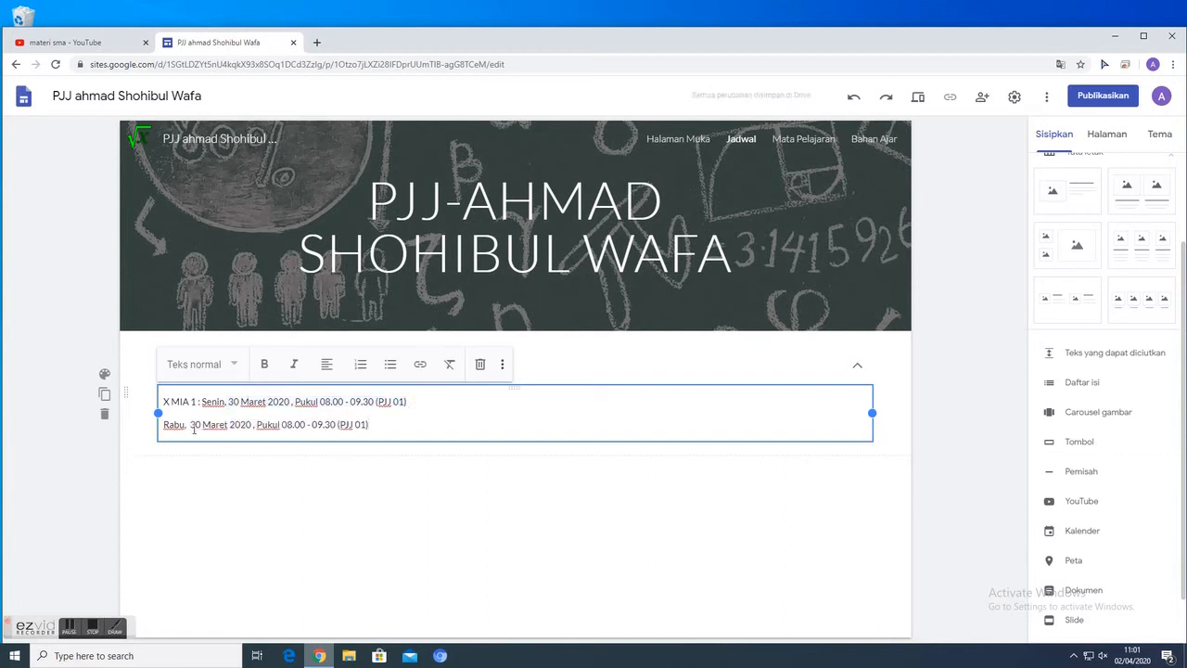
{"action": "key", "text": "BackSpace"}
{"action": "type", "text": "1"}
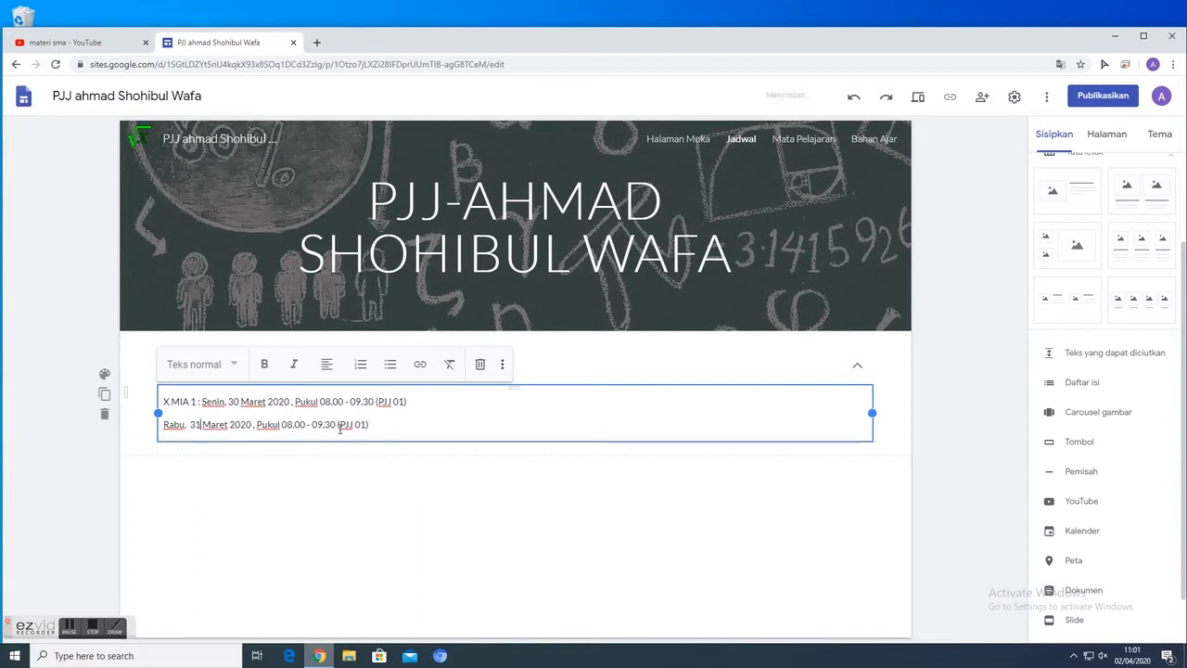
{"action": "left_click", "coordinate": [366, 424]}
{"action": "key", "text": "BackSpace"}
{"action": "type", "text": "2"}
- Indent the Rabu line to align under "Senin", and collapse and reopen the Kelas X MIA block
{"action": "left_click", "coordinate": [188, 424]}
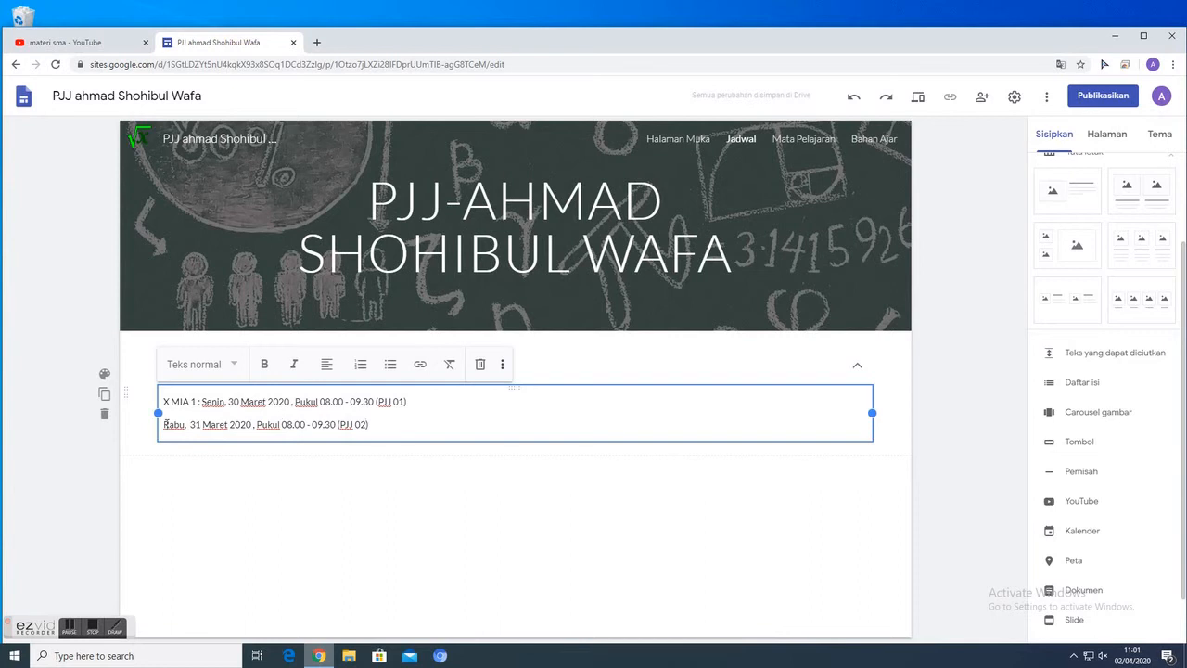
{"action": "key", "text": "Home"}
{"action": "key", "text": "Tab"}
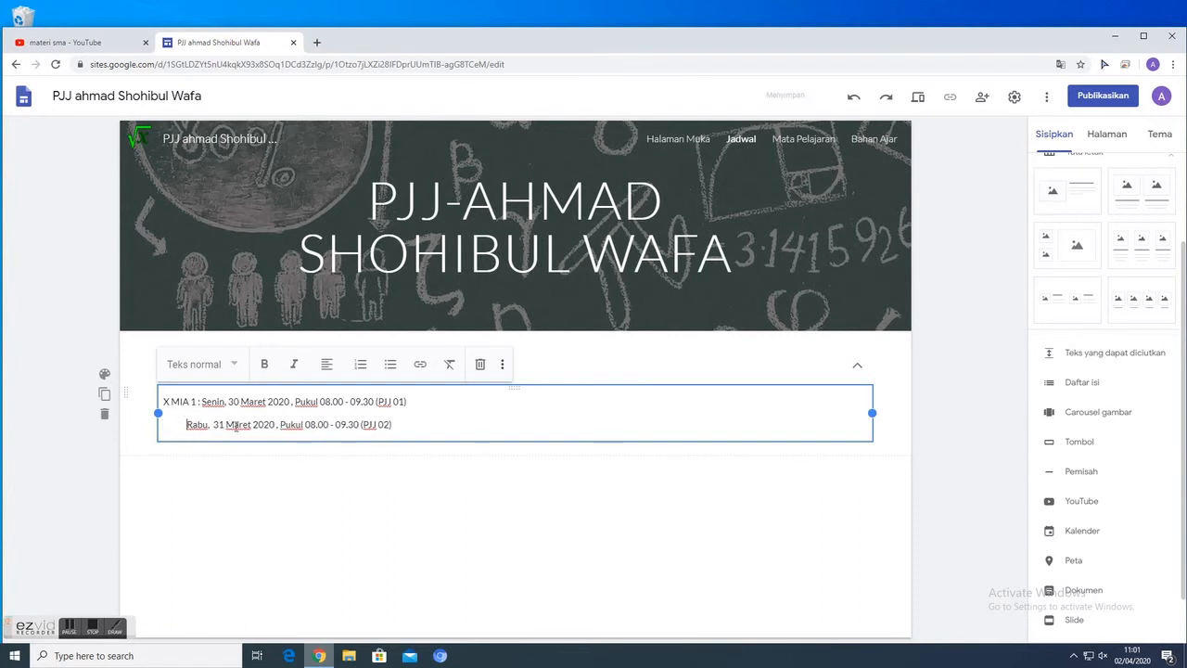
{"action": "left_click", "coordinate": [429, 455]}
{"action": "left_click", "coordinate": [232, 372]}
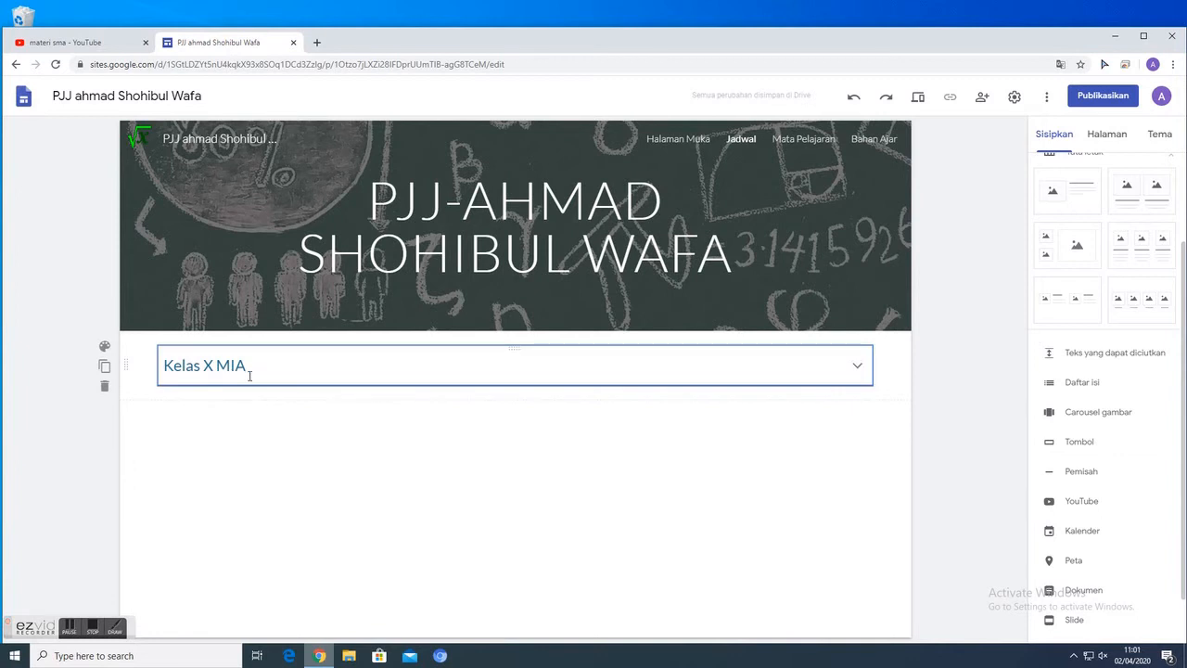
{"action": "left_click", "coordinate": [855, 366]}
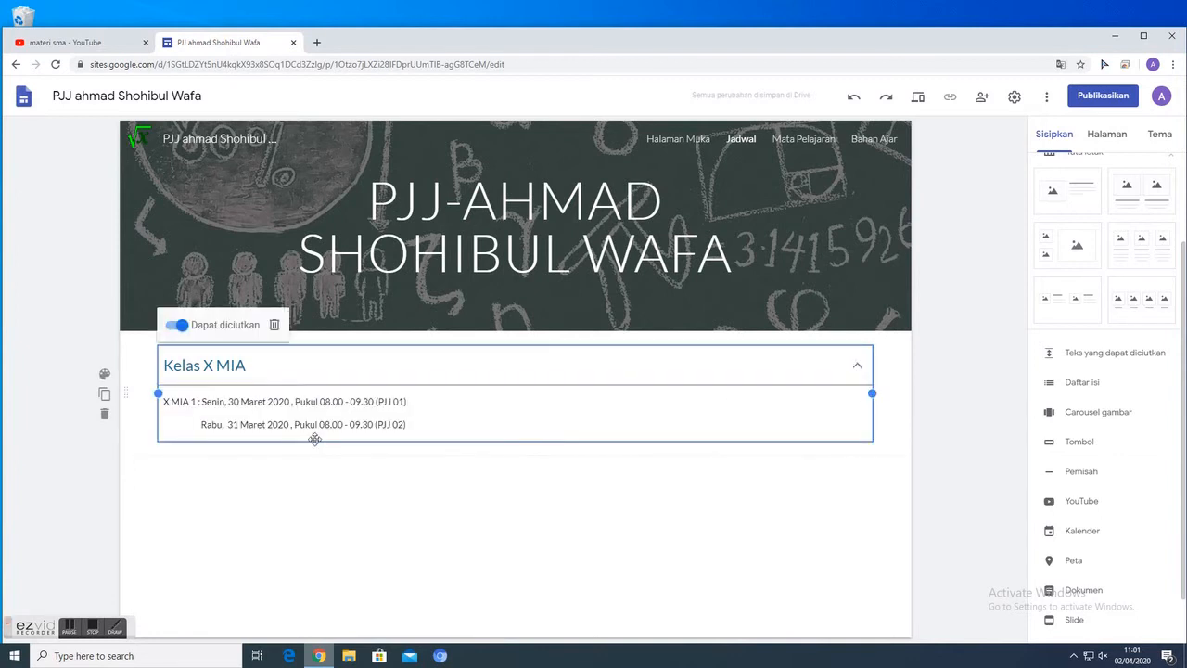
- Duplicate the two X MIA 1 schedule lines below themselves and relabel the copy as X MIA 2
{"action": "left_click_drag", "start_coordinate": [164, 401], "coordinate": [416, 429]}
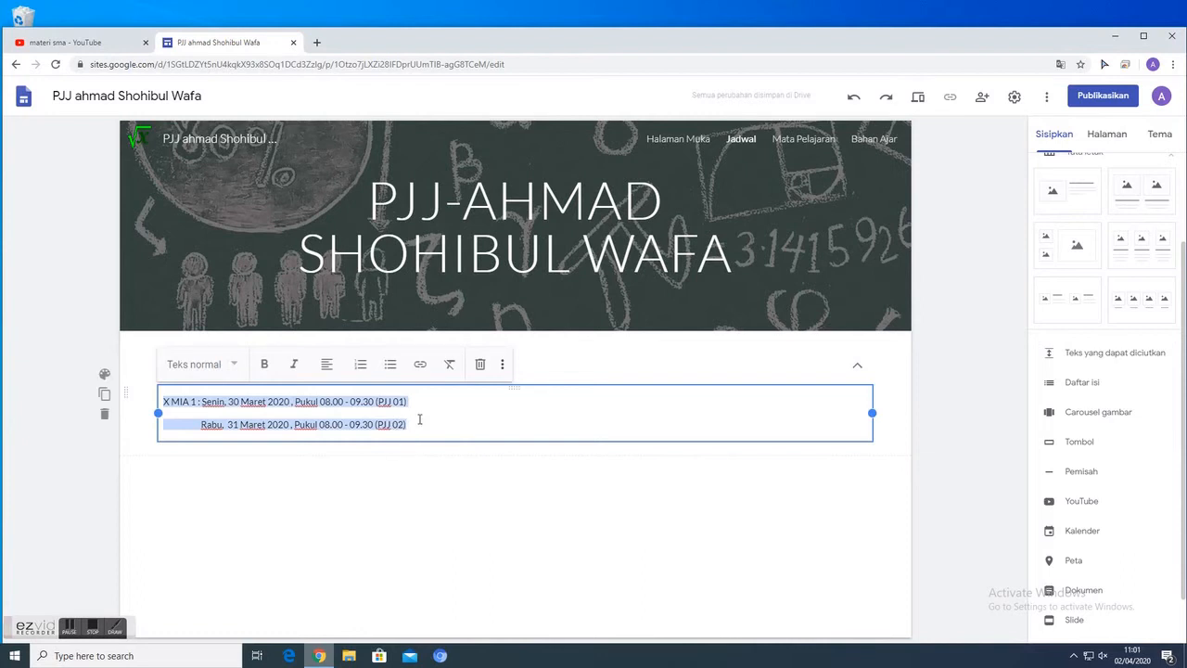
{"action": "key", "text": "ctrl+c"}
{"action": "left_click", "coordinate": [419, 424]}
{"action": "key", "text": "Return"}
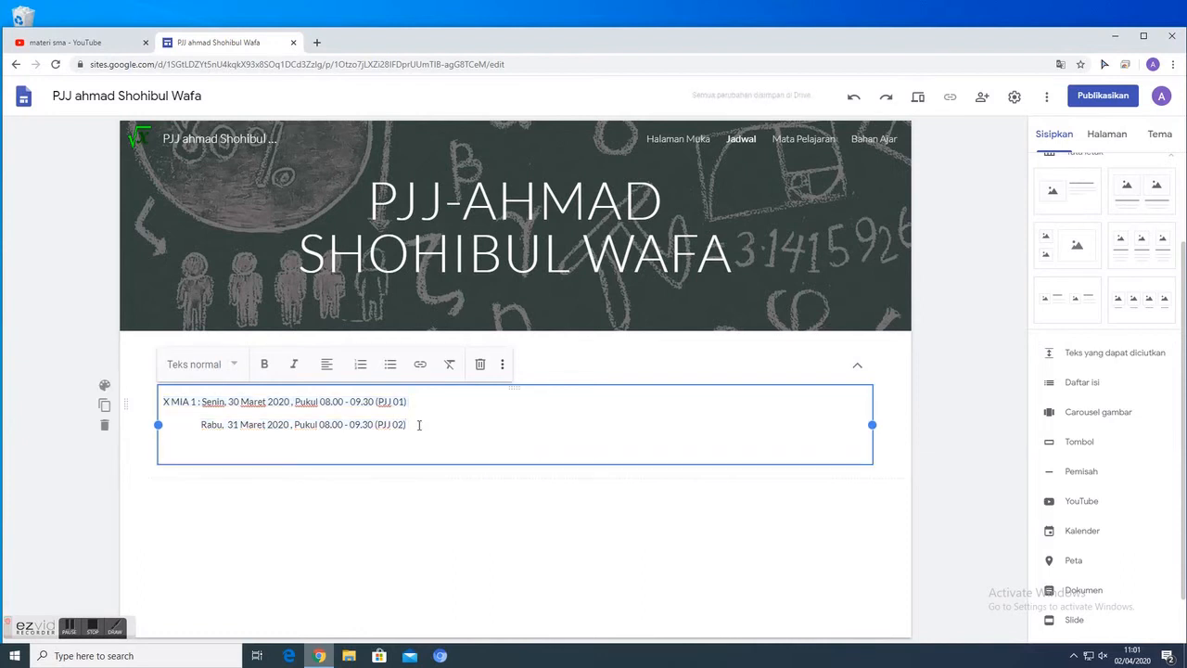
{"action": "key", "text": "ctrl+v"}
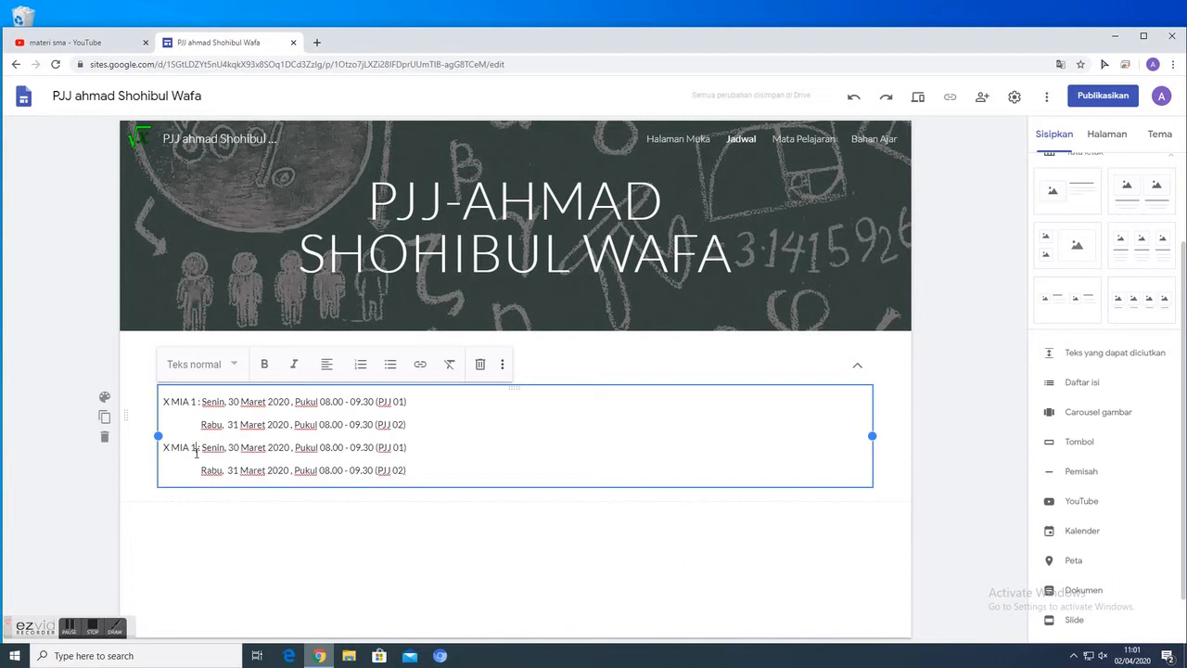
{"action": "double_click", "coordinate": [194, 448]}
{"action": "type", "text": "2"}
{"action": "left_click_drag", "start_coordinate": [320, 447], "coordinate": [373, 451]}
{"action": "left_click", "coordinate": [447, 448]}
{"action": "left_click", "coordinate": [708, 548]}
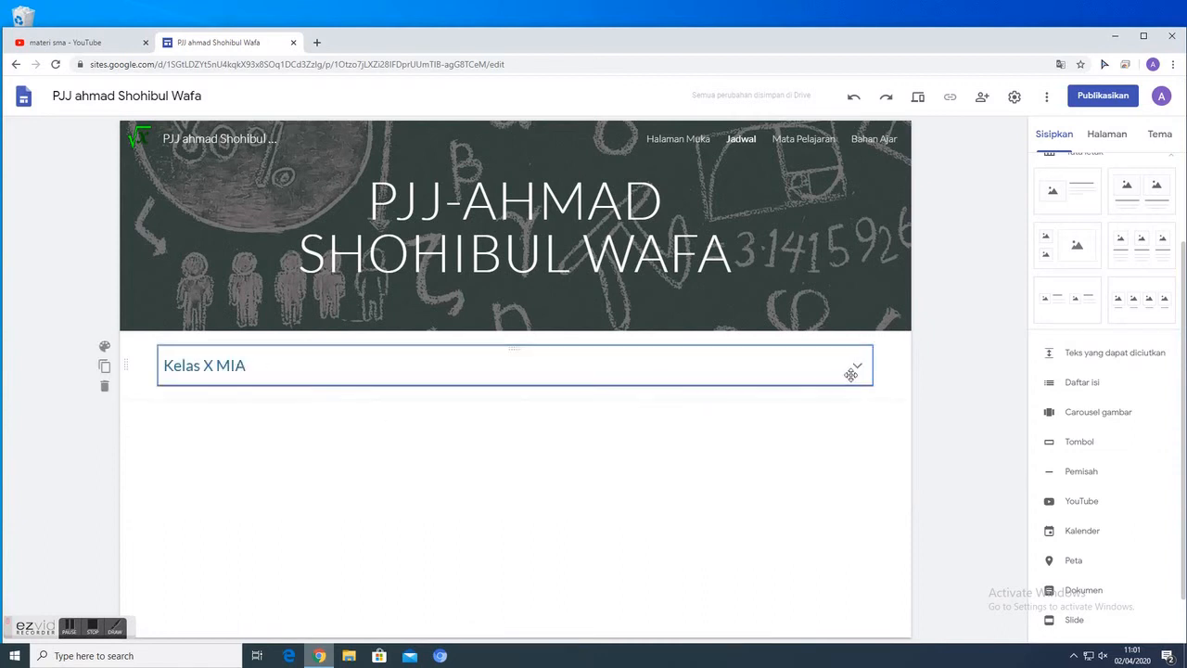
- Insert a second collapsible text block with the heading "Kelas XI MIA"
{"action": "left_click", "coordinate": [1095, 355]}
{"action": "left_click", "coordinate": [205, 435]}
{"action": "type", "text": "Kelas XI MIA"}
{"action": "left_click", "coordinate": [217, 464]}
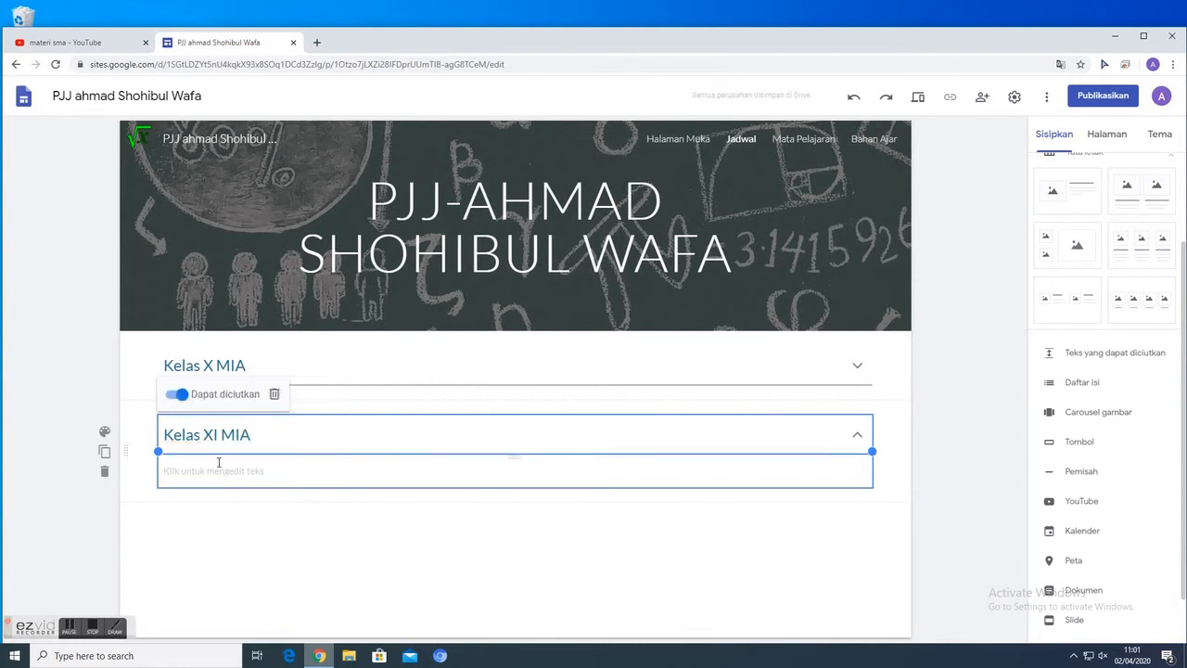
- Copy the four schedule lines for X MIA 1 and X MIA 2 from the Kelas X MIA block
{"action": "left_click", "coordinate": [247, 401]}
{"action": "left_click", "coordinate": [256, 362]}
{"action": "left_click_drag", "start_coordinate": [162, 401], "coordinate": [411, 470]}
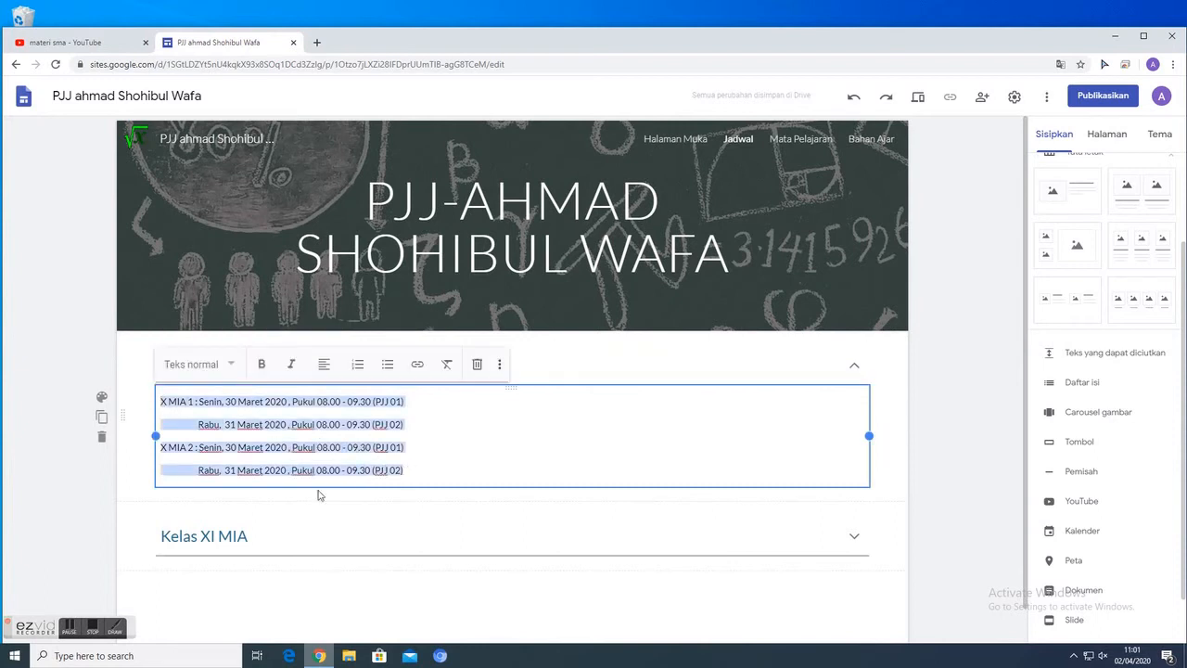
- Delete the Kelas XI MIA section from the Jadwal page
{"action": "left_click", "coordinate": [239, 543]}
{"action": "left_click", "coordinate": [219, 473]}
{"action": "left_click", "coordinate": [214, 475]}
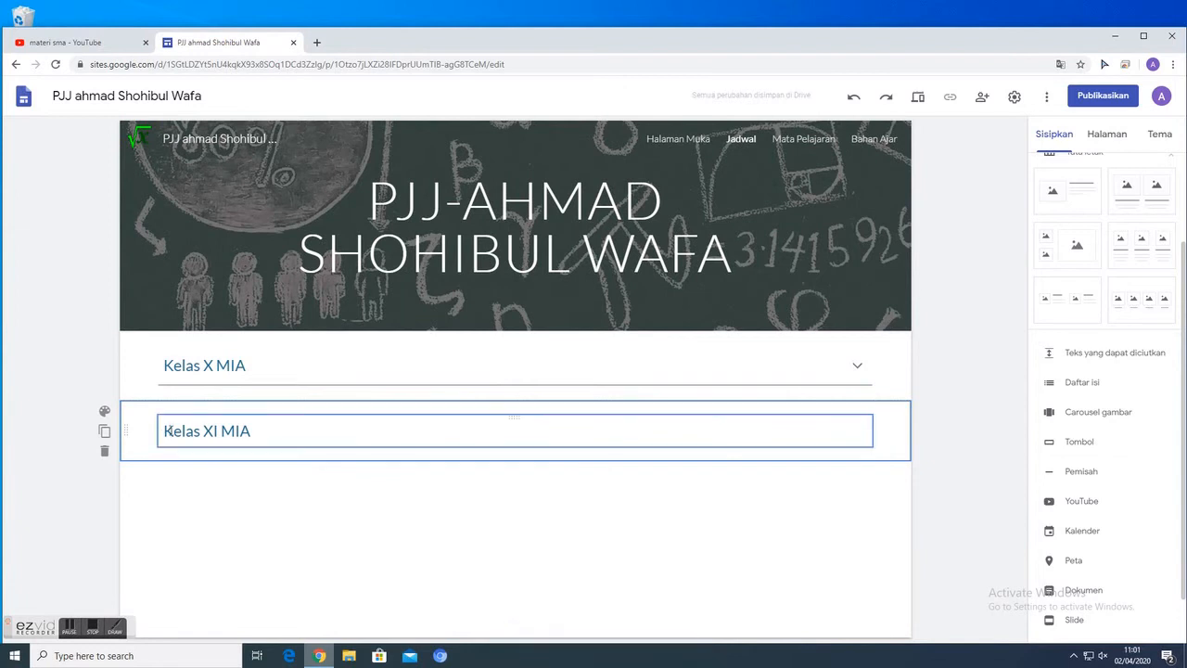
{"action": "left_click", "coordinate": [105, 451]}
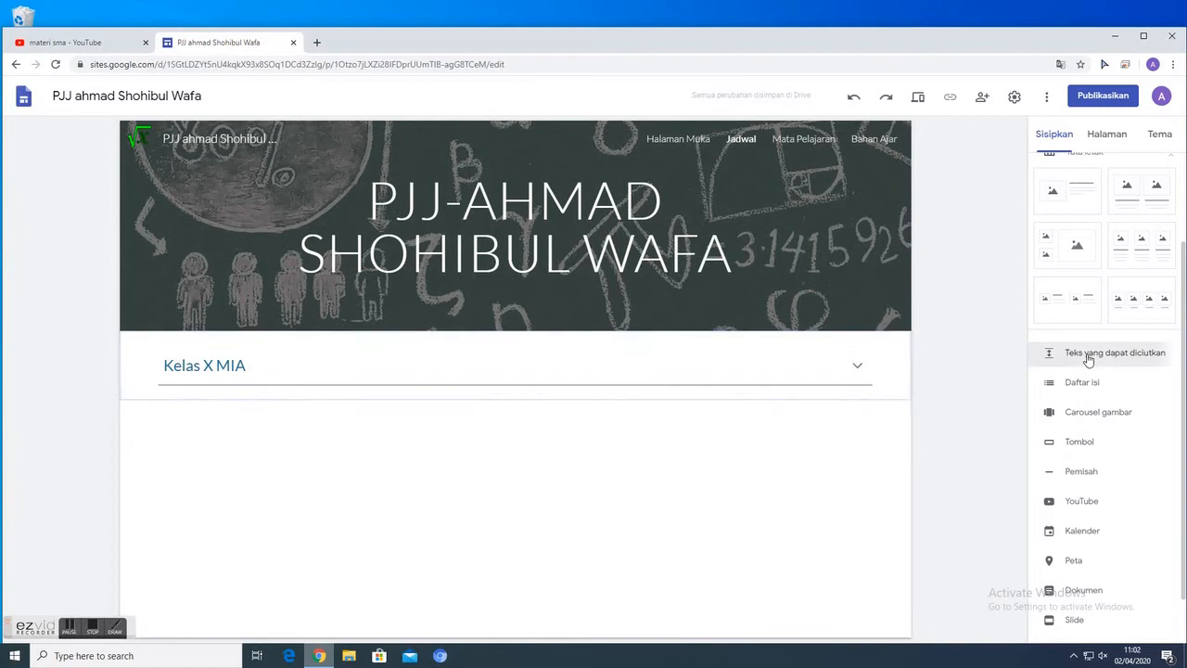
- Insert a new collapsible text block below Kelas X MIA and head it "Kelas XI MIA"
{"action": "left_click", "coordinate": [1052, 355]}
{"action": "left_click", "coordinate": [238, 437]}
{"action": "type", "text": "Kel"}
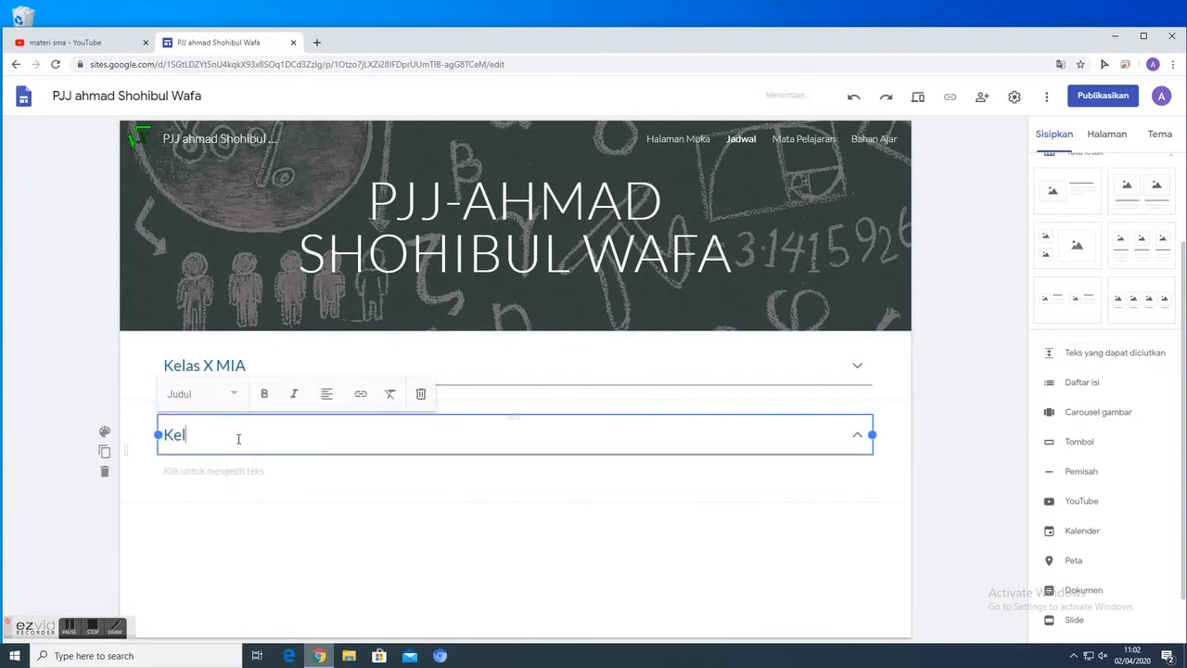
{"action": "type", "text": "as XI MIA"}
- Paste the copied schedule into the Kelas XI MIA body and relabel the classes as XI MIA 1 and XI MIA 2
{"action": "left_click", "coordinate": [230, 476]}
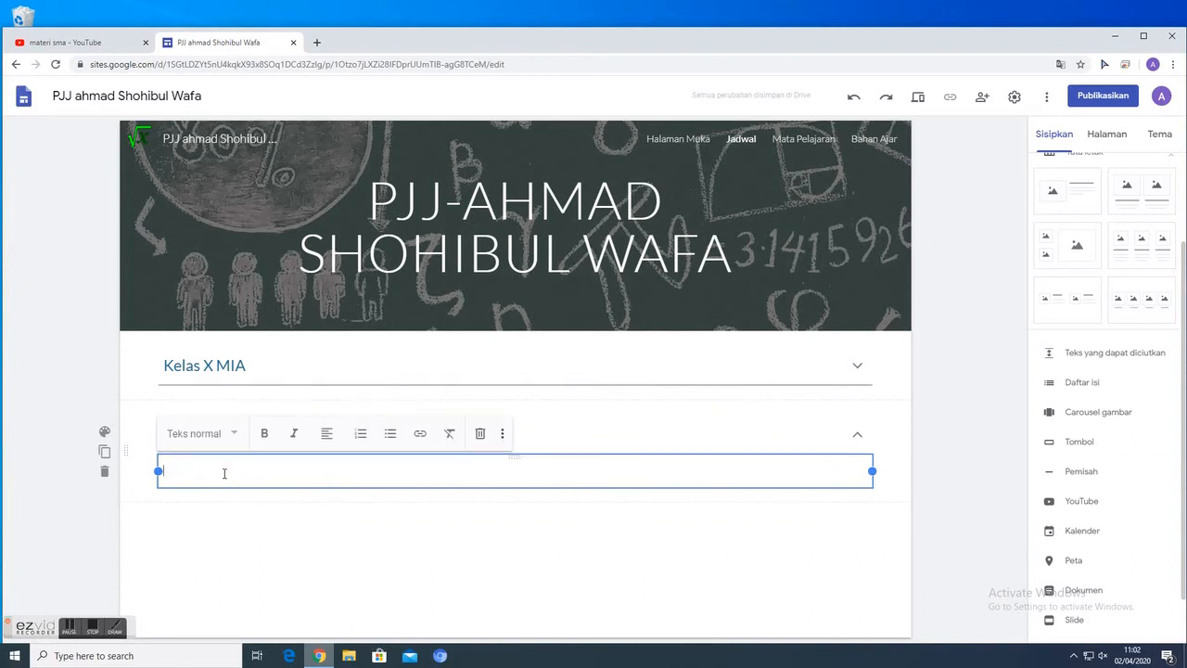
{"action": "right_click", "coordinate": [222, 472]}
{"action": "left_click", "coordinate": [260, 376]}
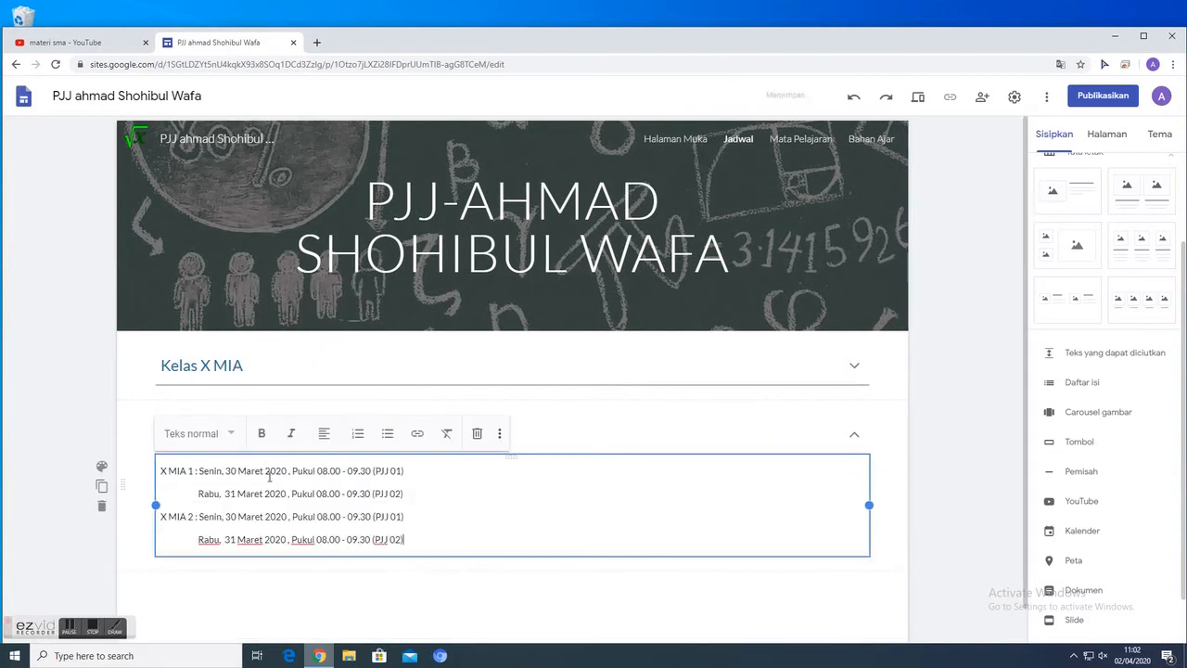
{"action": "type", "text": "I"}
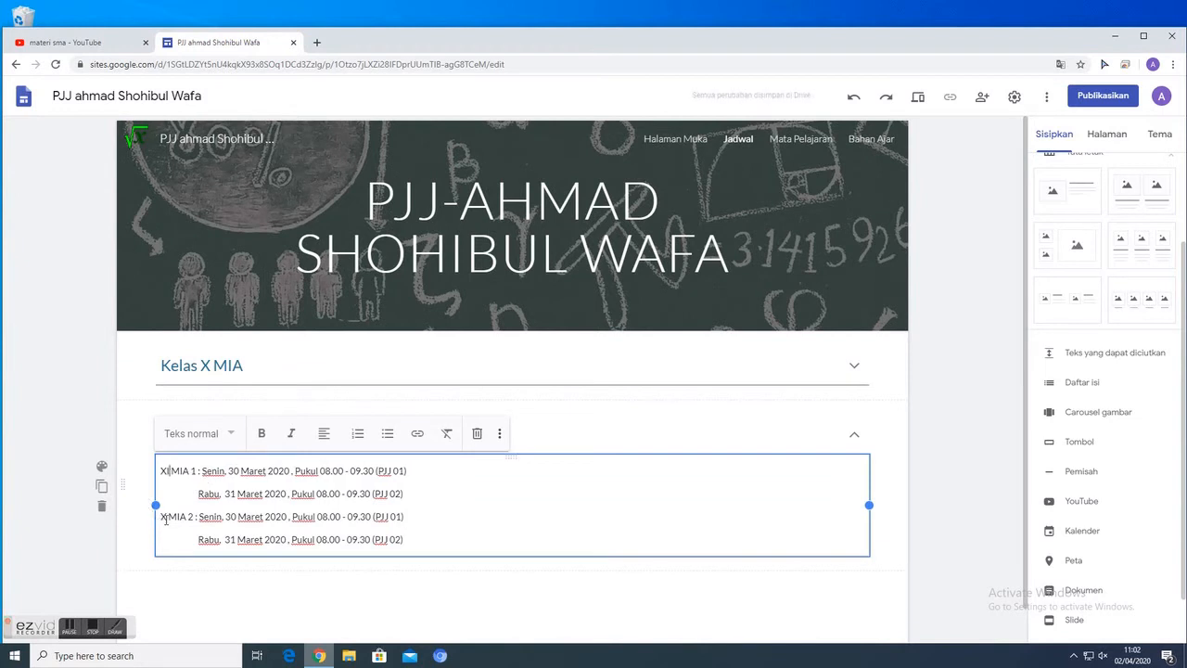
{"action": "left_click", "coordinate": [165, 520]}
{"action": "type", "text": "I"}
{"action": "left_click", "coordinate": [358, 592]}
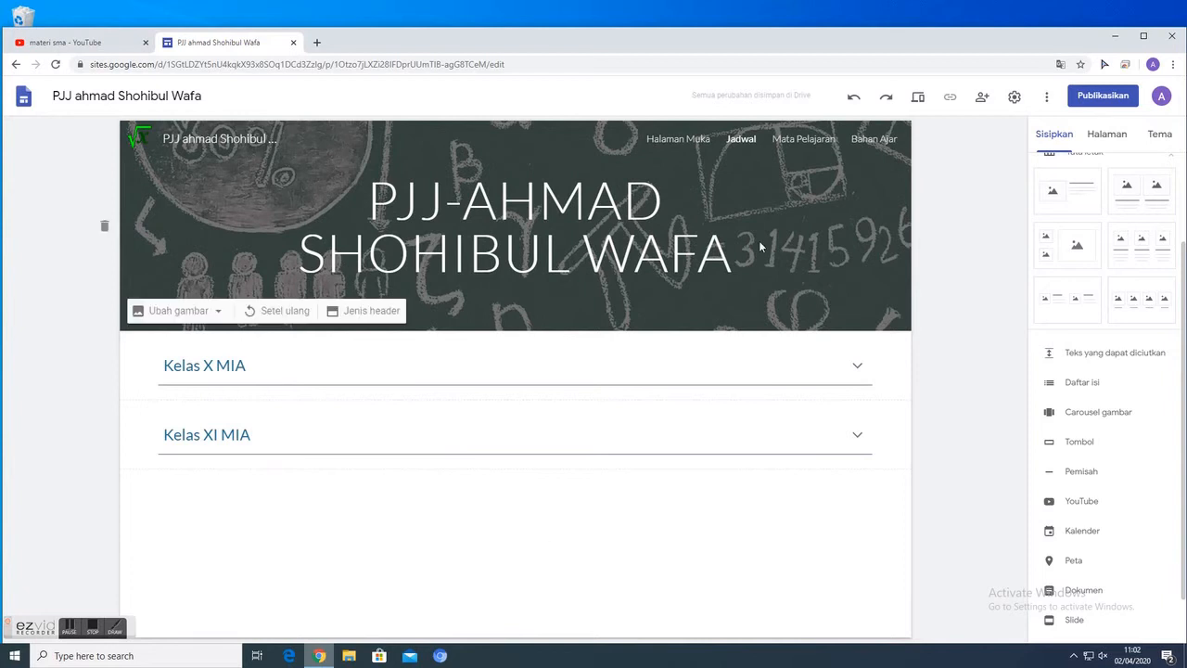
- Add a subpage named "Matematika Wajib" under the Mata Pelajaran page
{"action": "left_click", "coordinate": [816, 141]}
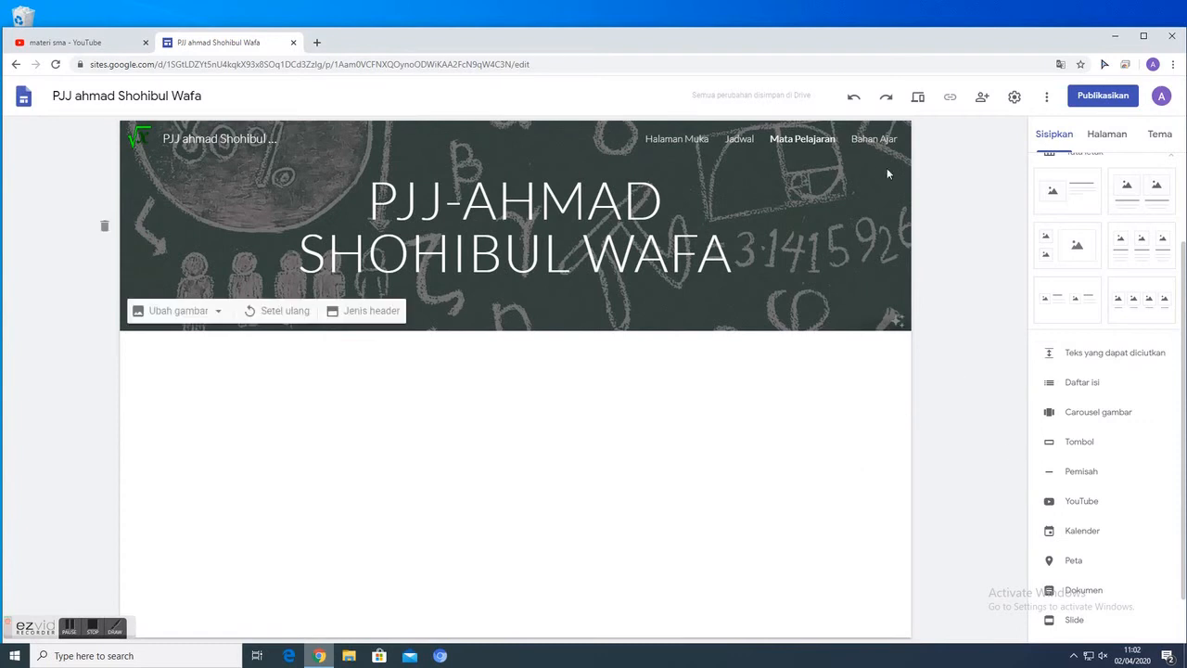
{"action": "left_click", "coordinate": [1108, 134]}
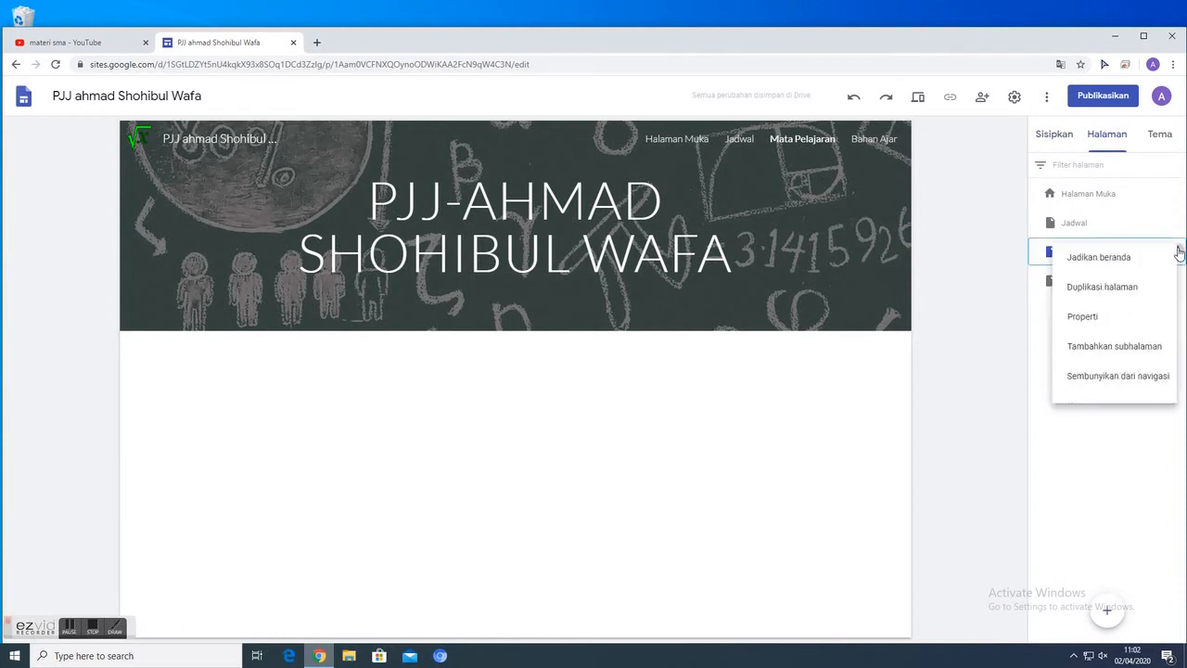
{"action": "left_click", "coordinate": [1177, 251]}
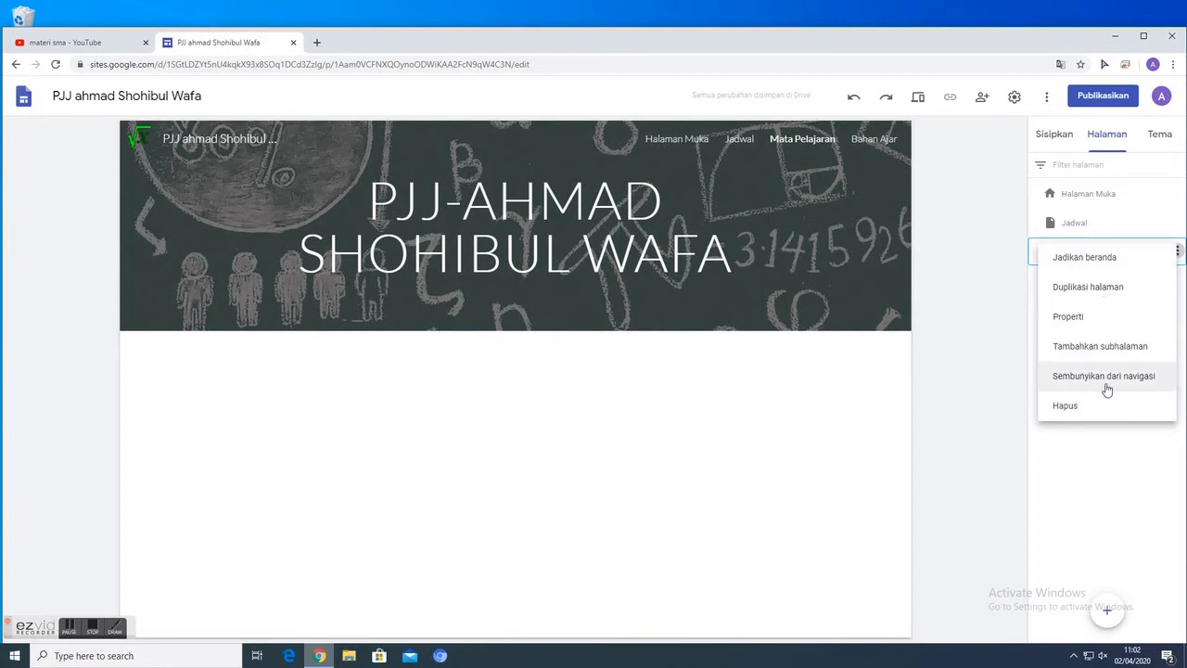
{"action": "left_click", "coordinate": [1104, 350]}
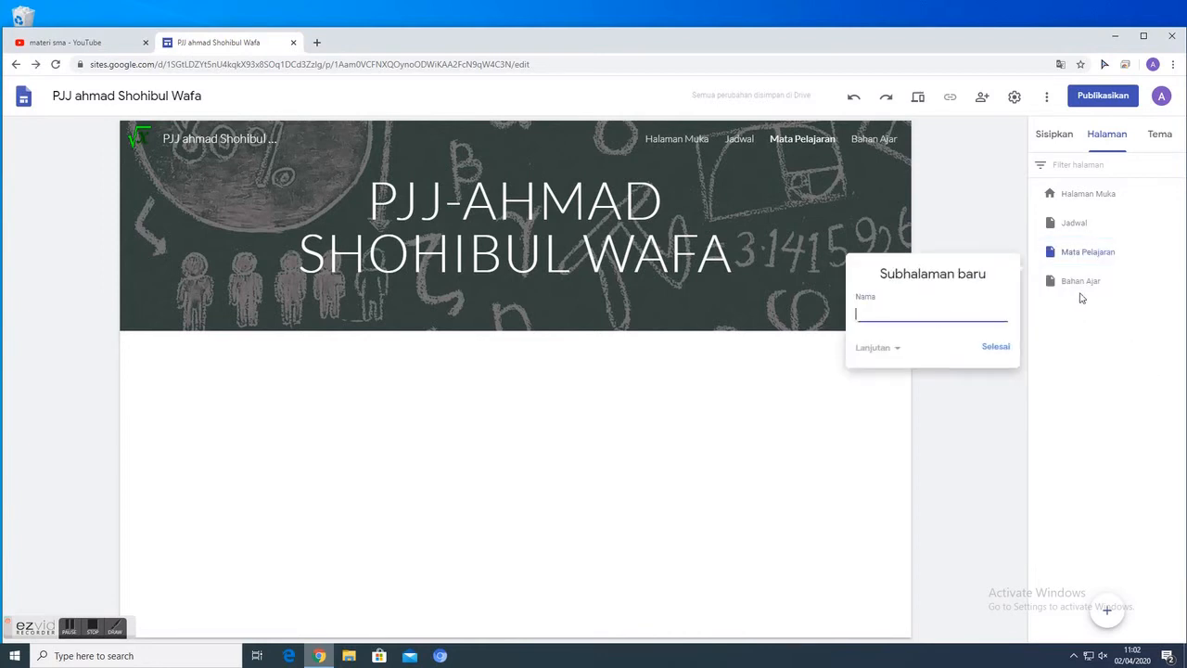
{"action": "type", "text": "Matematika Wajib"}
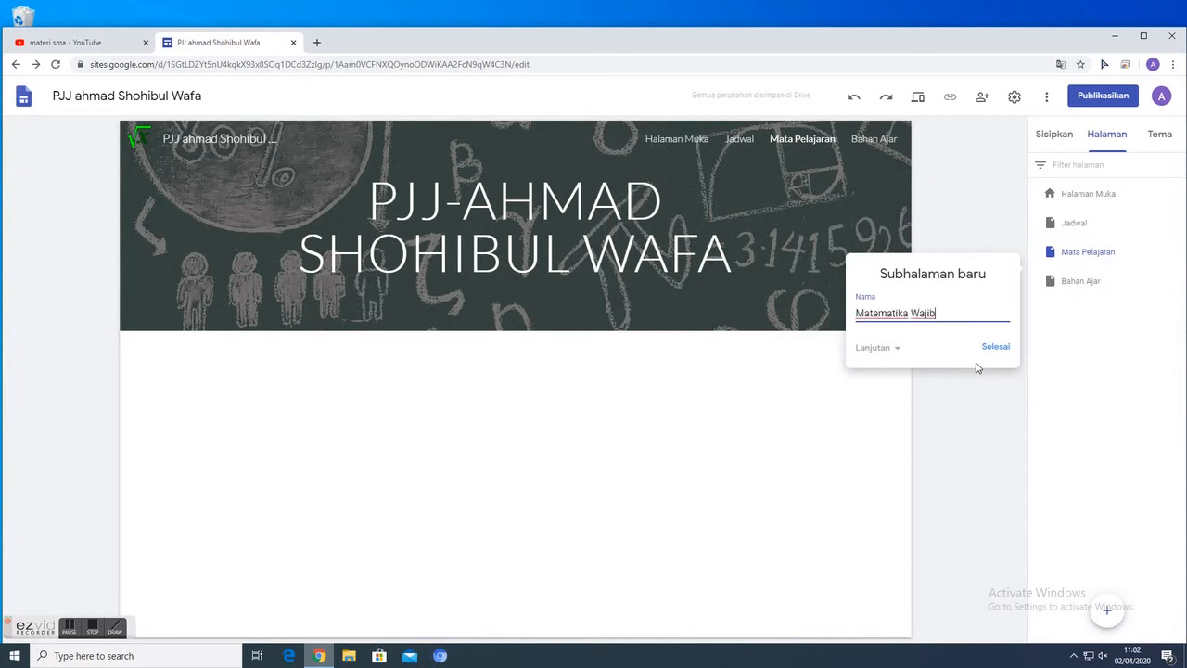
{"action": "left_click", "coordinate": [995, 348]}
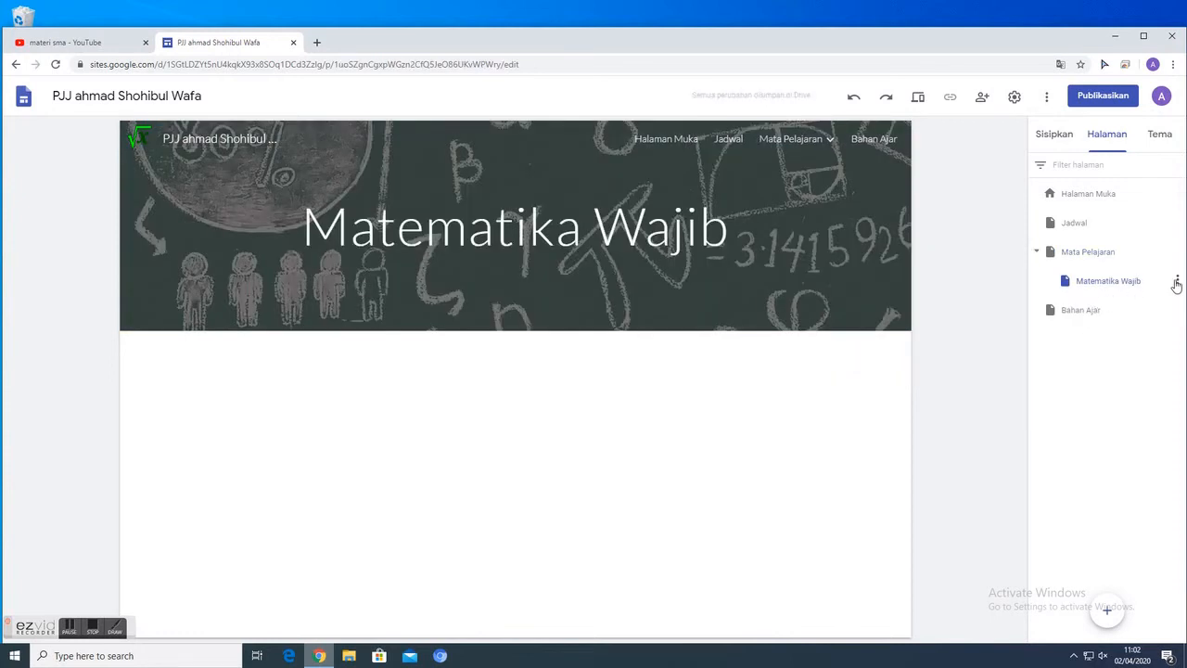
- Duplicate the Matematika Wajib subpage and name the copy "Matematika Peminatan"
{"action": "left_click", "coordinate": [1176, 280]}
{"action": "left_click", "coordinate": [1092, 317]}
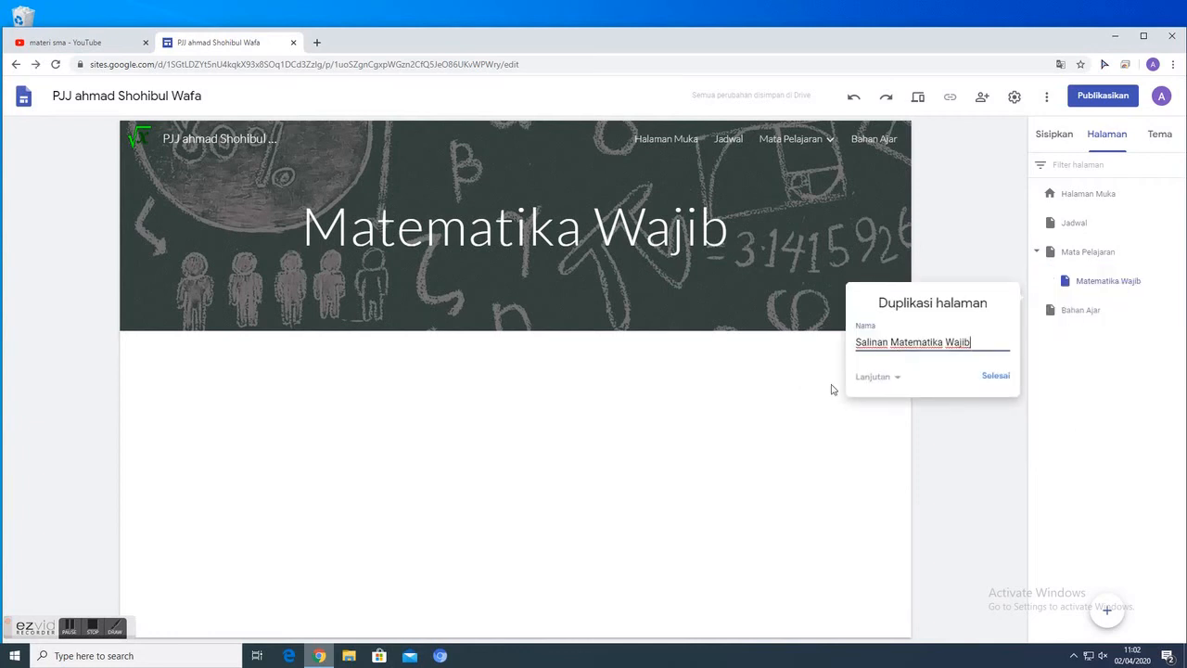
{"action": "key", "text": "BackSpace"}
{"action": "key", "text": "BackSpace"}
{"action": "key", "text": "BackSpace"}
{"action": "key", "text": "BackSpace"}
{"action": "key", "text": "BackSpace"}
{"action": "key", "text": "BackSpace"}
{"action": "key", "text": "BackSpace"}
{"action": "key", "text": "BackSpace"}
{"action": "key", "text": "BackSpace"}
{"action": "key", "text": "BackSpace"}
{"action": "key", "text": "BackSpace"}
{"action": "key", "text": "BackSpace"}
{"action": "key", "text": "BackSpace"}
{"action": "key", "text": "BackSpace"}
{"action": "key", "text": "BackSpace"}
{"action": "key", "text": "BackSpace"}
{"action": "key", "text": "BackSpace"}
{"action": "key", "text": "BackSpace"}
{"action": "key", "text": "BackSpace"}
{"action": "key", "text": "BackSpace"}
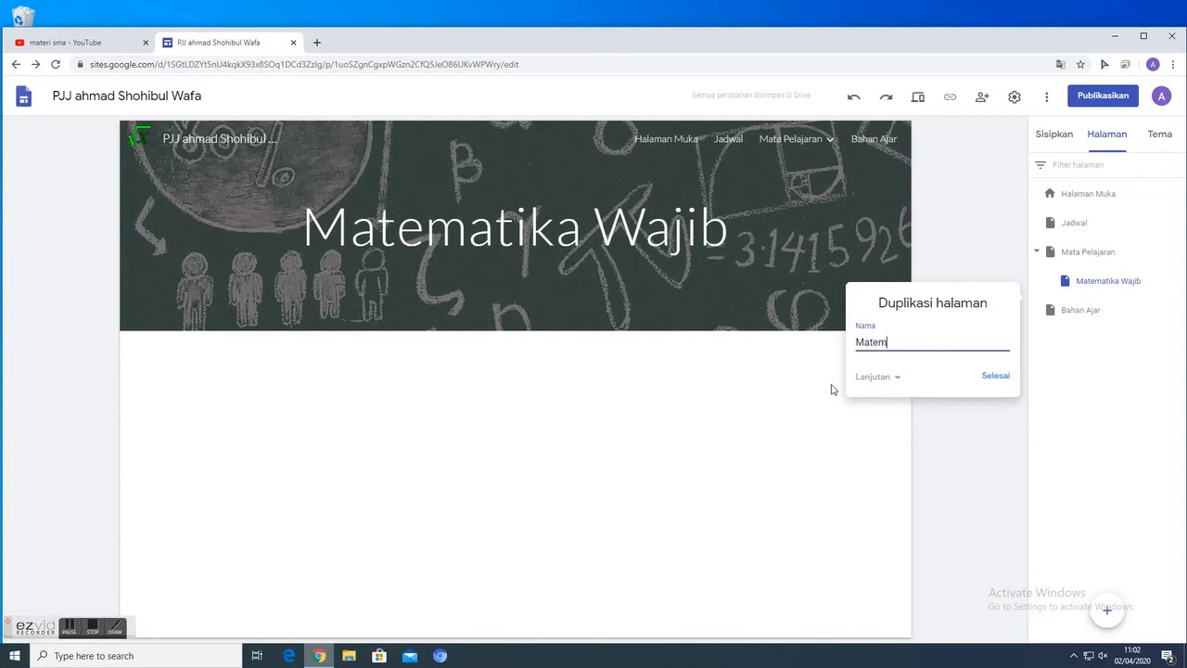
{"action": "type", "text": "Matematika Peminatan"}
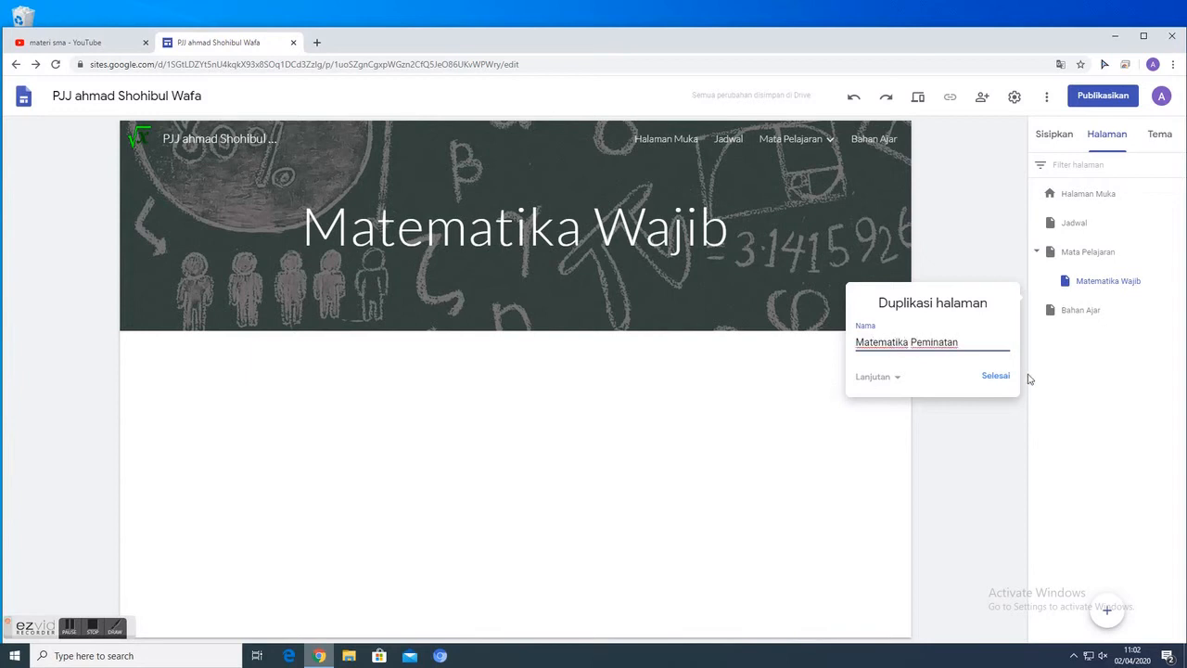
{"action": "left_click", "coordinate": [995, 376]}
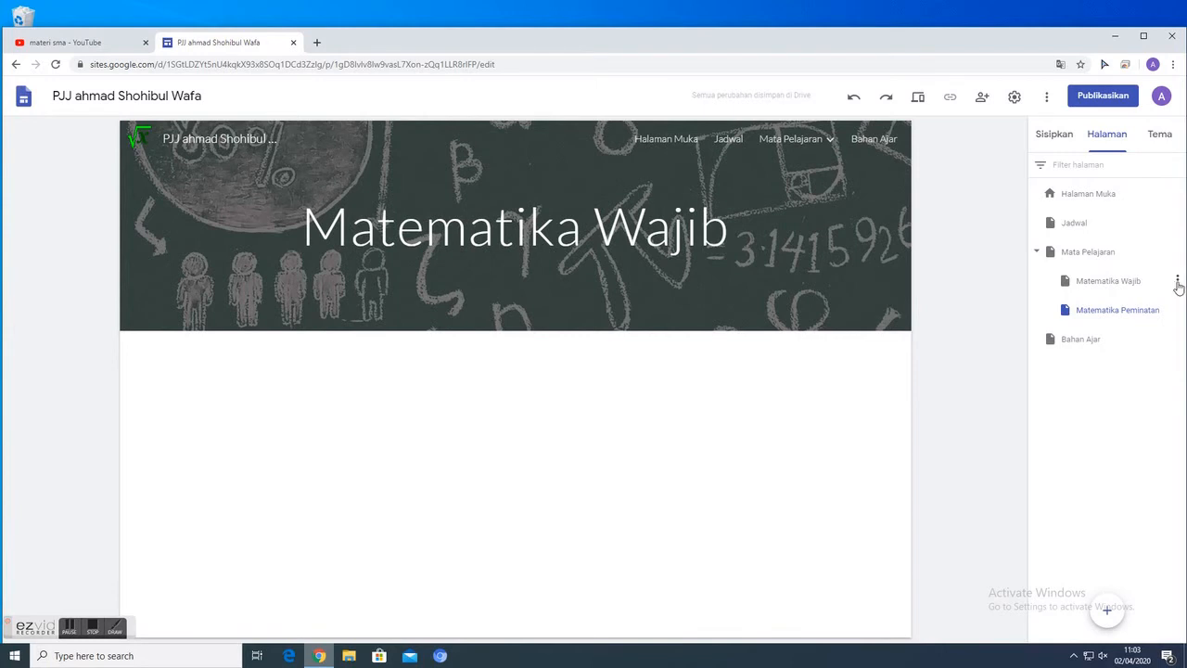
- Add a subpage named "Kelas X MIA" under Matematika Wajib
{"action": "left_click", "coordinate": [1122, 285]}
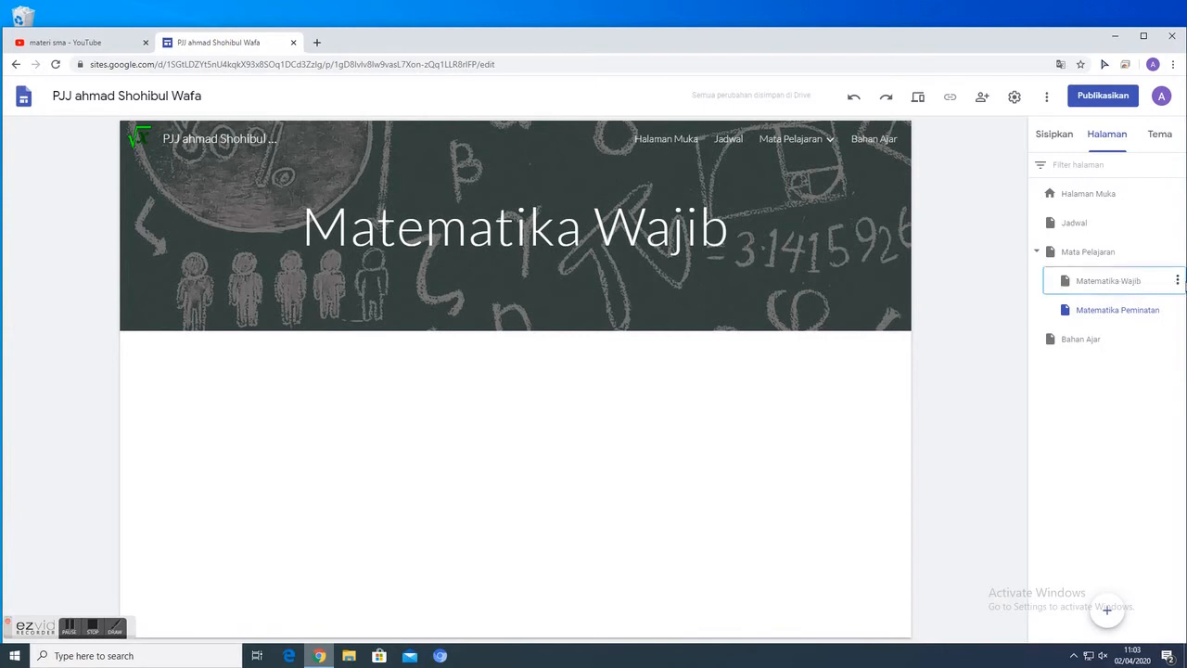
{"action": "left_click", "coordinate": [1177, 281]}
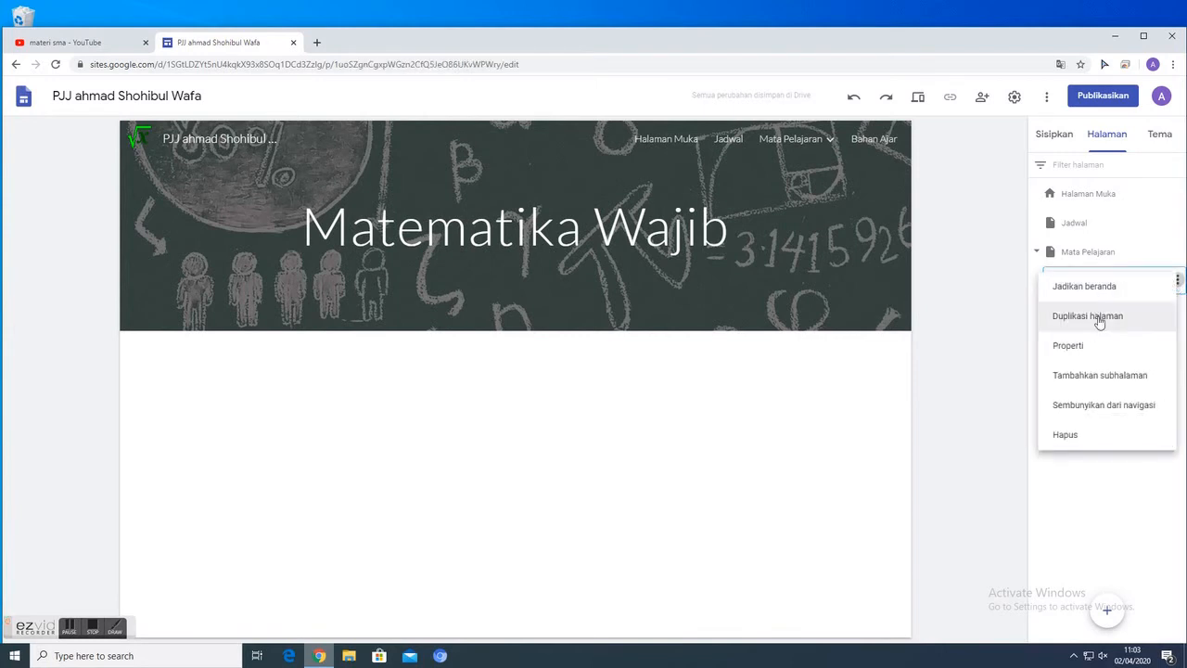
{"action": "left_click", "coordinate": [1112, 378]}
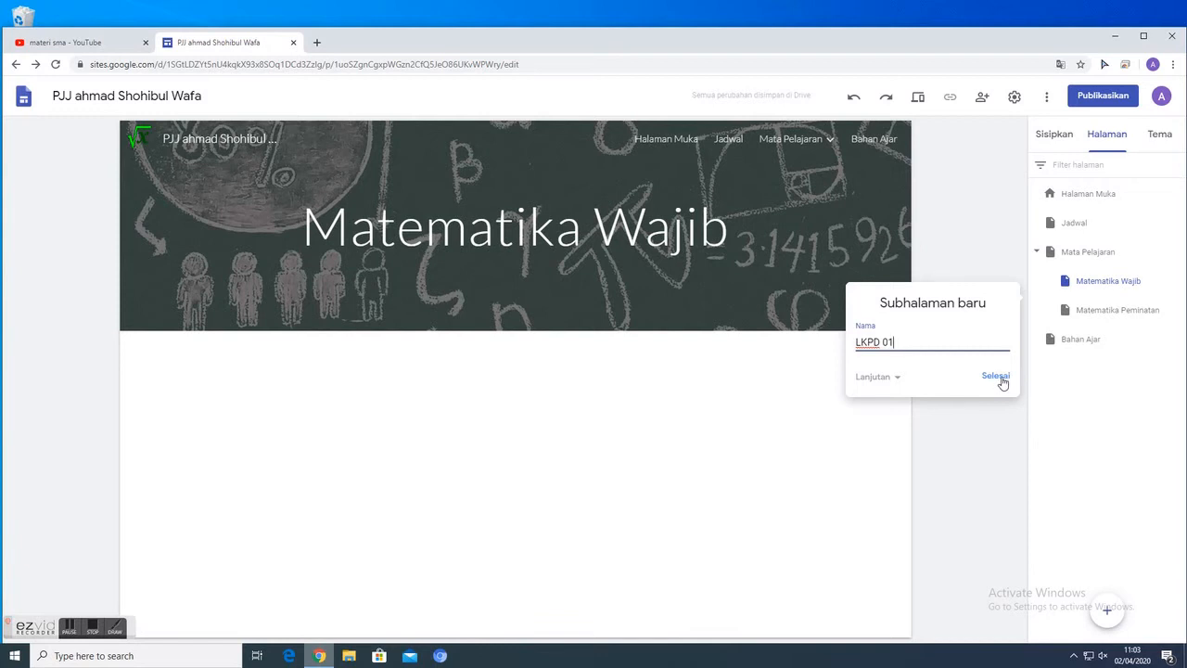
{"action": "key", "text": "BackSpace"}
{"action": "key", "text": "BackSpace"}
{"action": "key", "text": "BackSpace"}
{"action": "key", "text": "BackSpace"}
{"action": "left_click", "coordinate": [994, 380]}
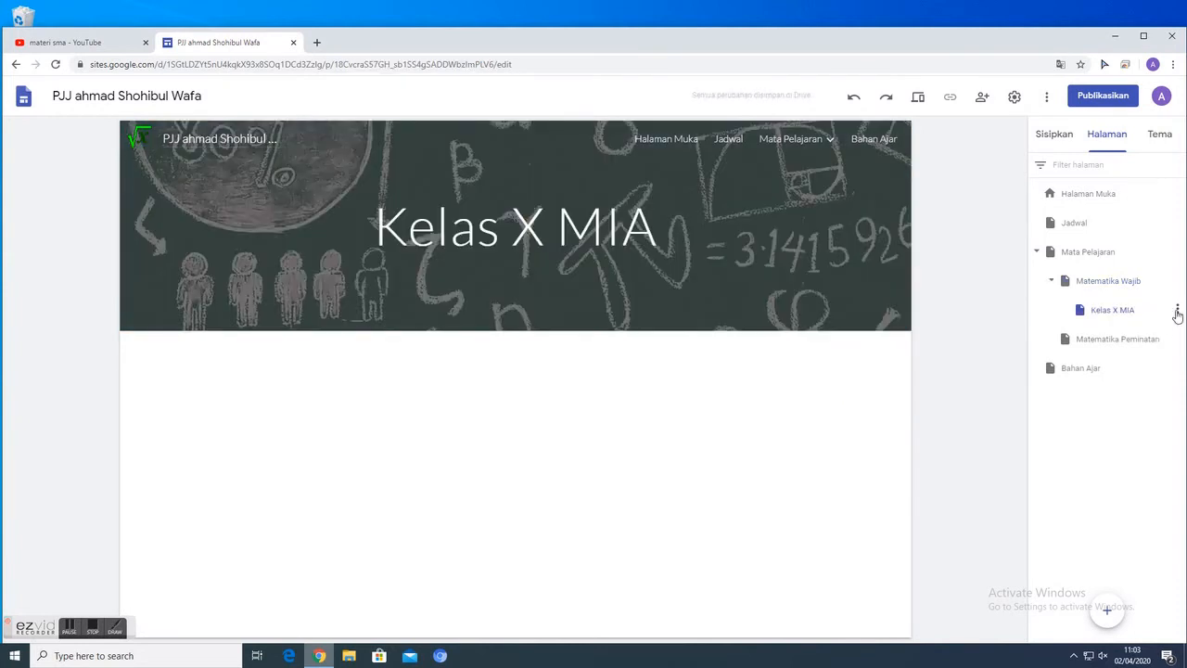
- Add a subpage named "LKPD 01" under Kelas X MIA
{"action": "left_click", "coordinate": [1176, 309]}
{"action": "left_click", "coordinate": [1099, 408]}
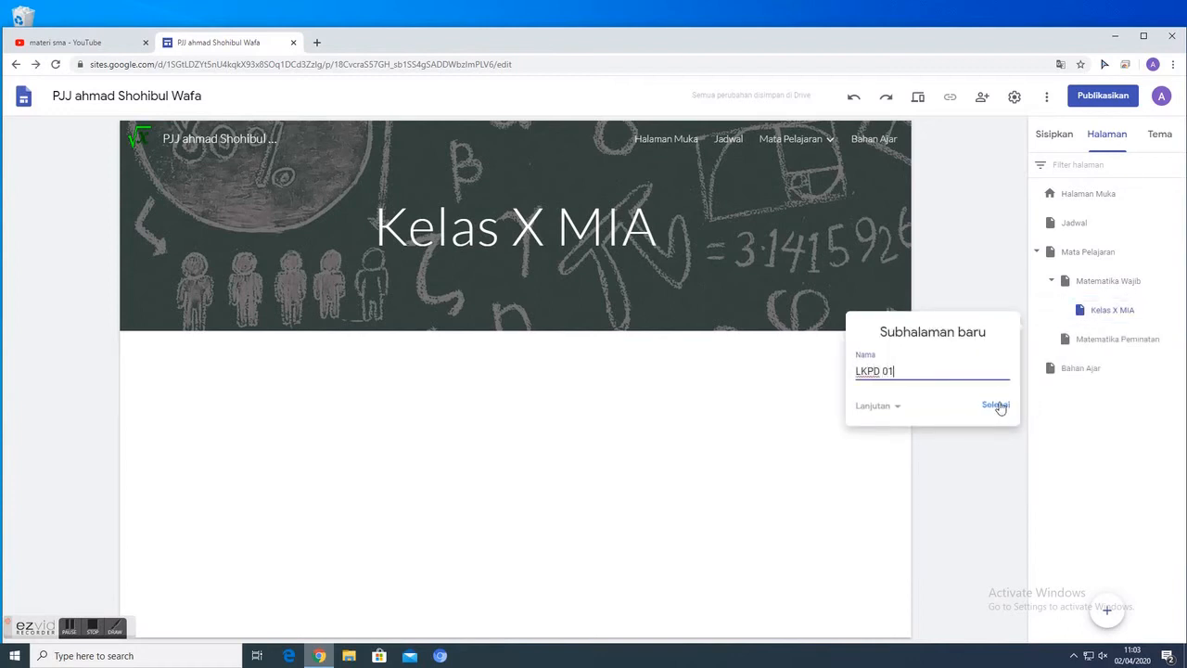
{"action": "left_click", "coordinate": [998, 406]}
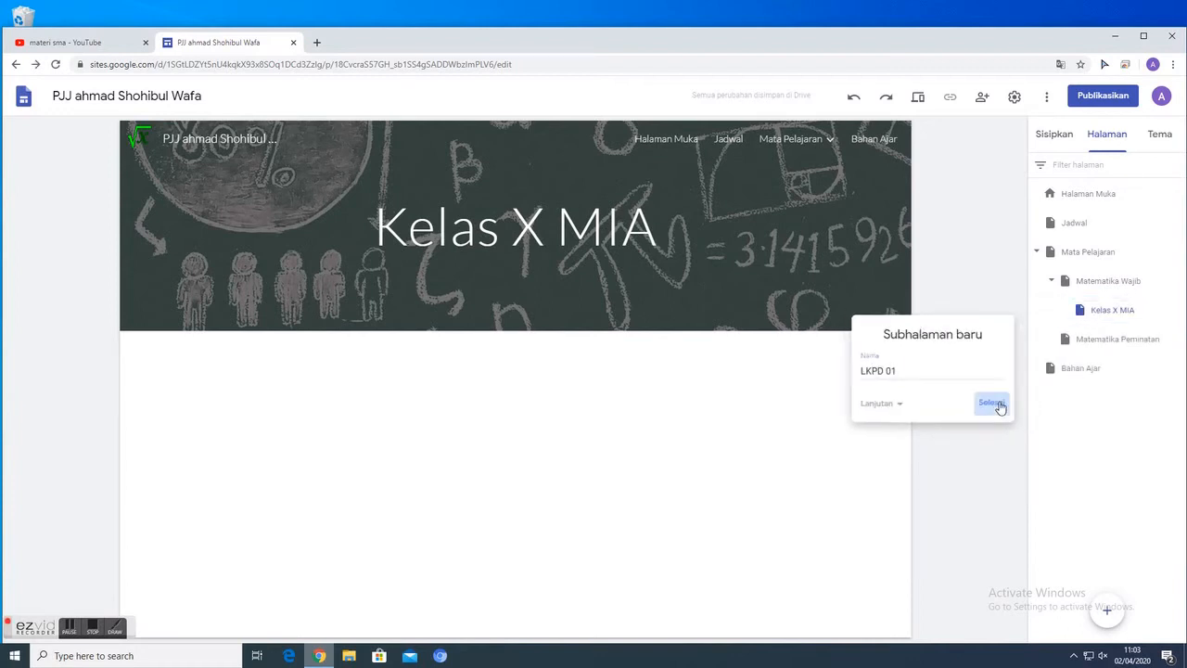
- Duplicate the LKPD 01 page and name the copy "LKPD 02"
{"action": "left_click", "coordinate": [1176, 338]}
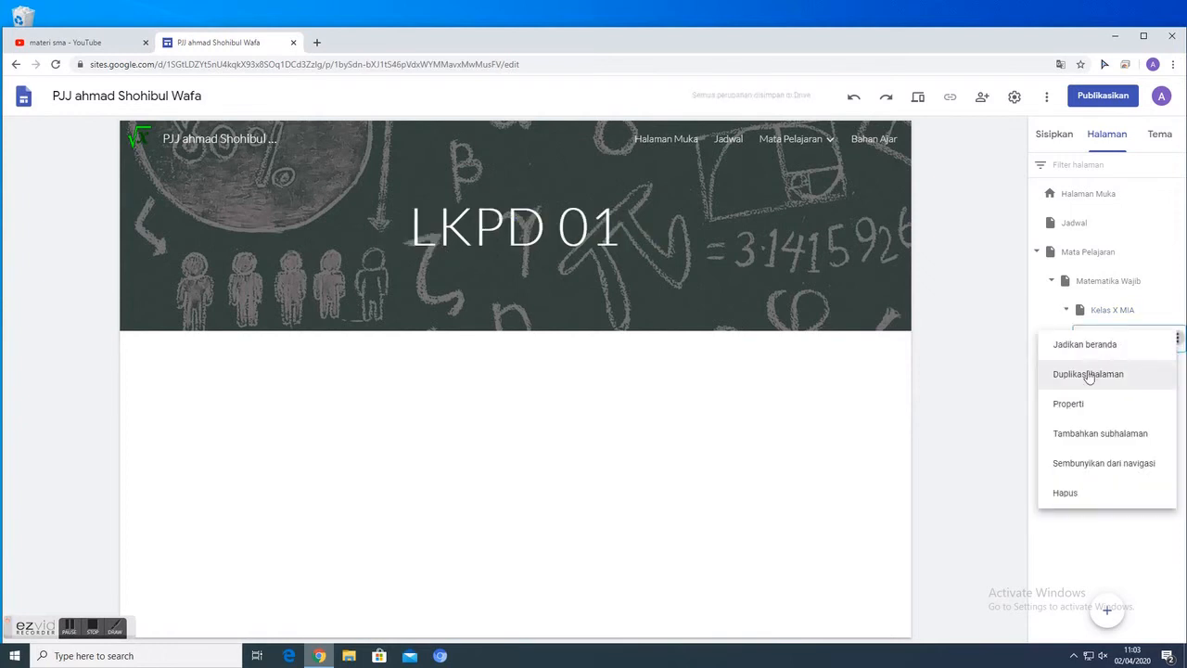
{"action": "key", "text": "Return"}
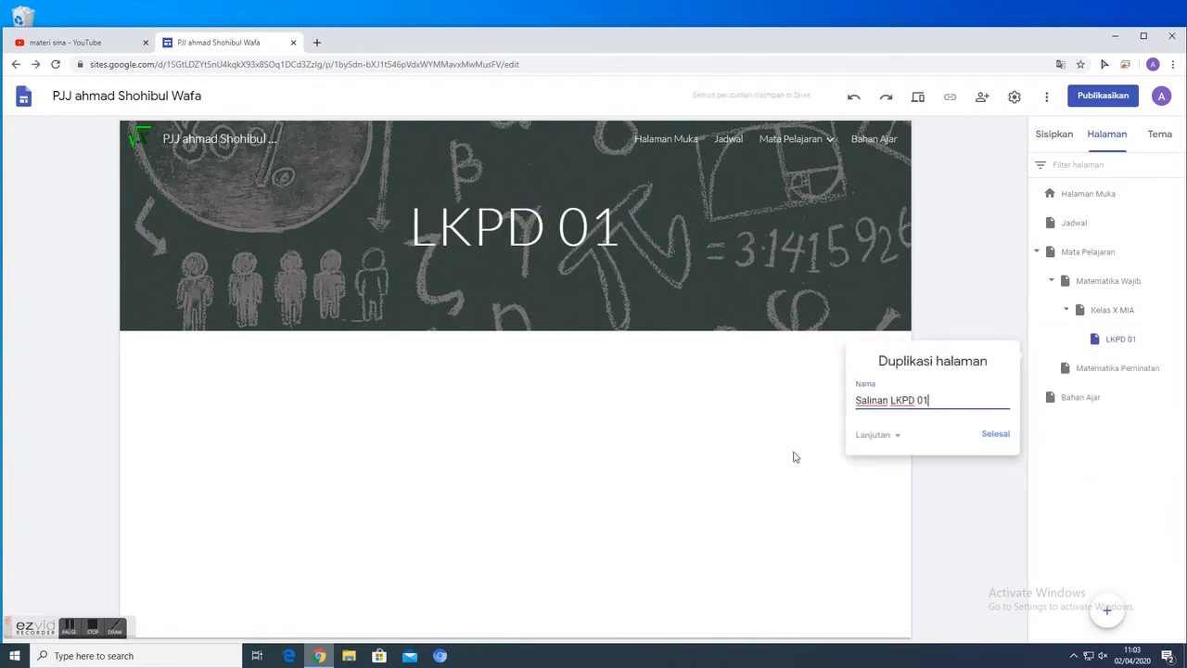
{"action": "key", "text": "BackSpace"}
{"action": "key", "text": "BackSpace"}
{"action": "key", "text": "BackSpace"}
{"action": "key", "text": "BackSpace"}
{"action": "key", "text": "BackSpace"}
{"action": "key", "text": "BackSpace"}
{"action": "key", "text": "BackSpace"}
{"action": "key", "text": "BackSpace"}
{"action": "key", "text": "BackSpace"}
{"action": "key", "text": "BackSpace"}
{"action": "key", "text": "BackSpace"}
{"action": "key", "text": "BackSpace"}
{"action": "key", "text": "BackSpace"}
{"action": "key", "text": "BackSpace"}
{"action": "type", "text": "LKPD 02"}
{"action": "left_click", "coordinate": [987, 430]}
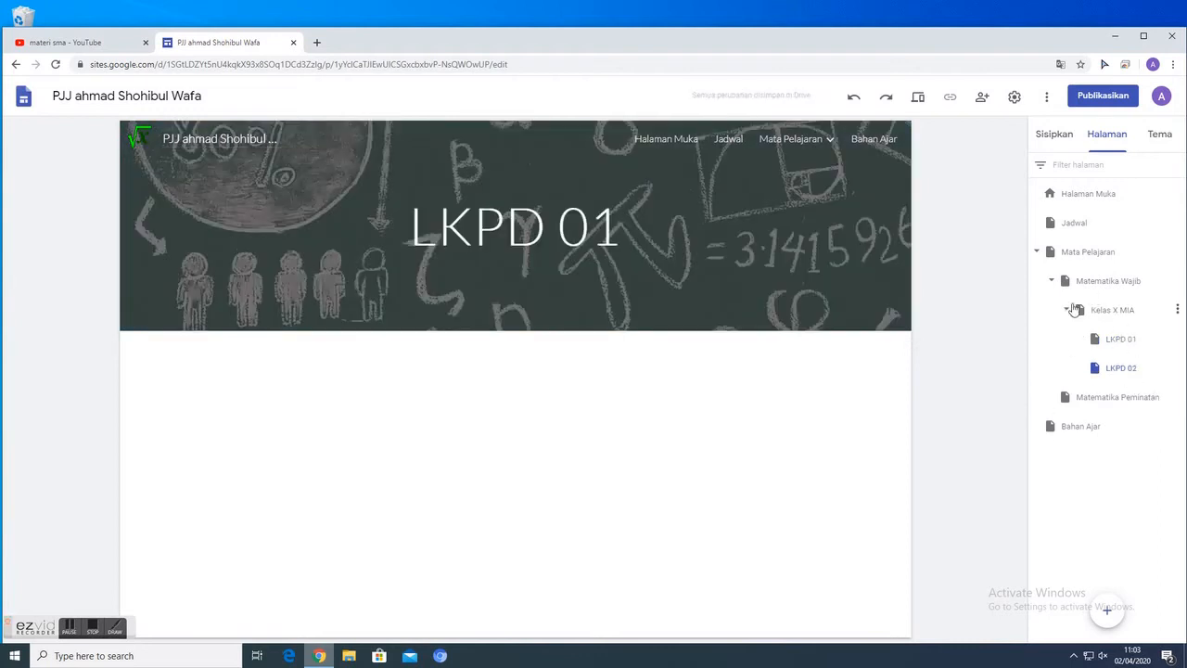
- Duplicate the Kelas X MIA page and name the copy "XI MIA"
{"action": "left_click", "coordinate": [1177, 312]}
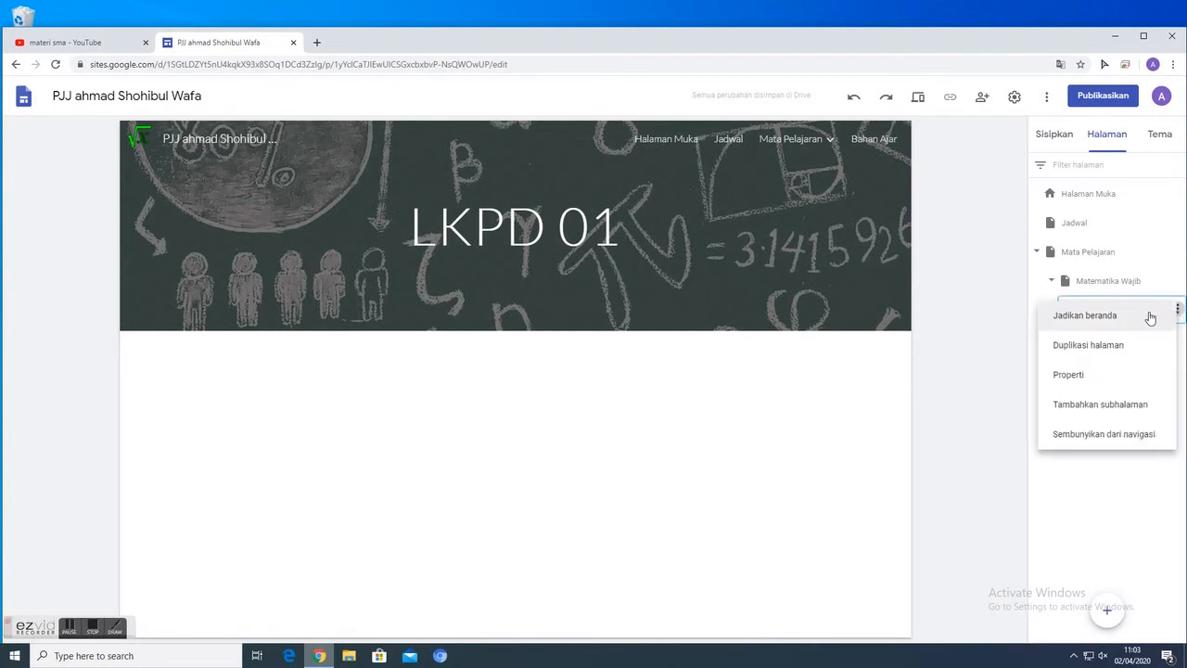
{"action": "left_click", "coordinate": [1104, 347]}
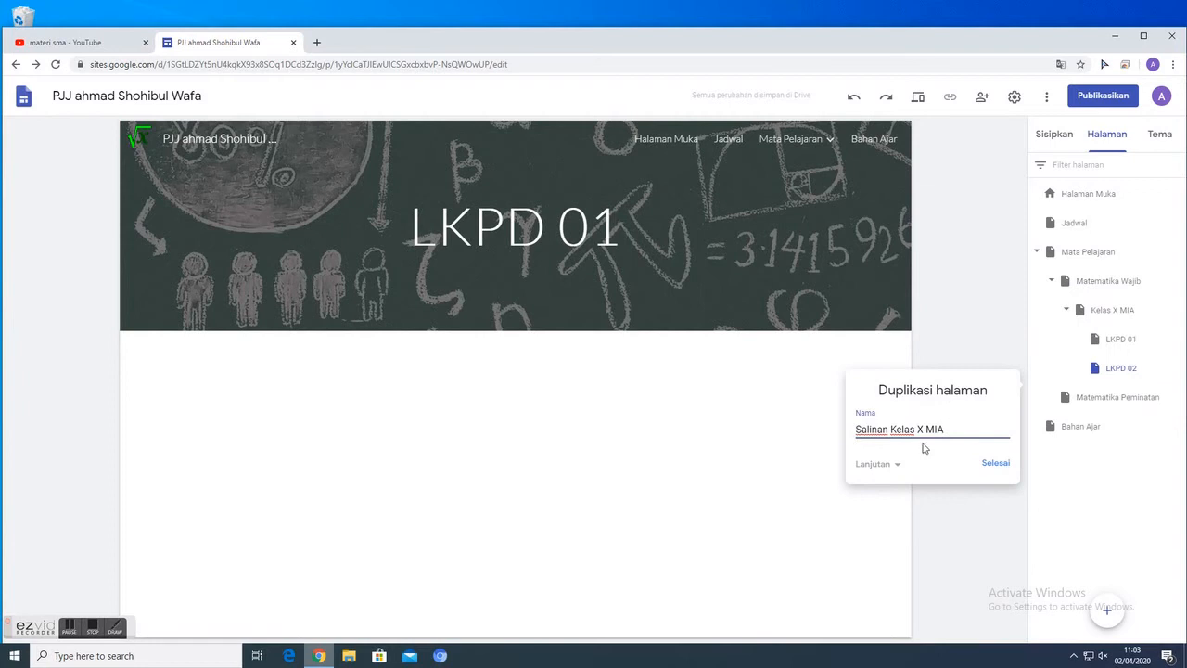
{"action": "left_click_drag", "start_coordinate": [951, 428], "coordinate": [806, 433]}
{"action": "type", "text": "XI M"}
{"action": "left_click", "coordinate": [995, 463]}
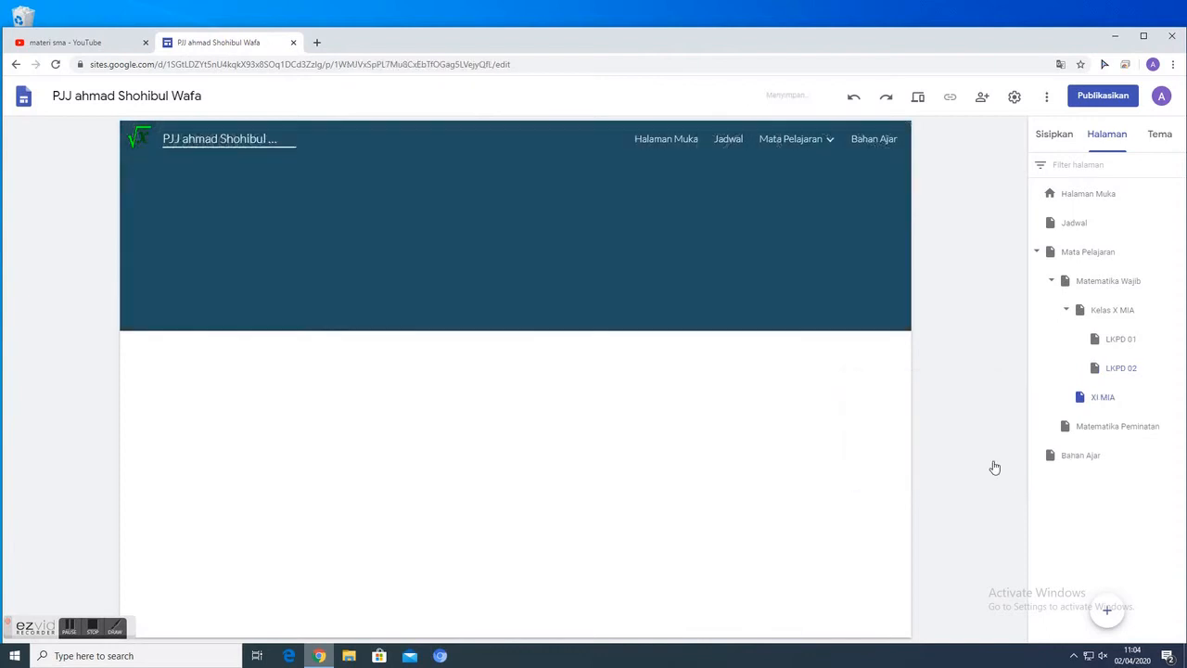
{"action": "left_click", "coordinate": [1067, 312]}
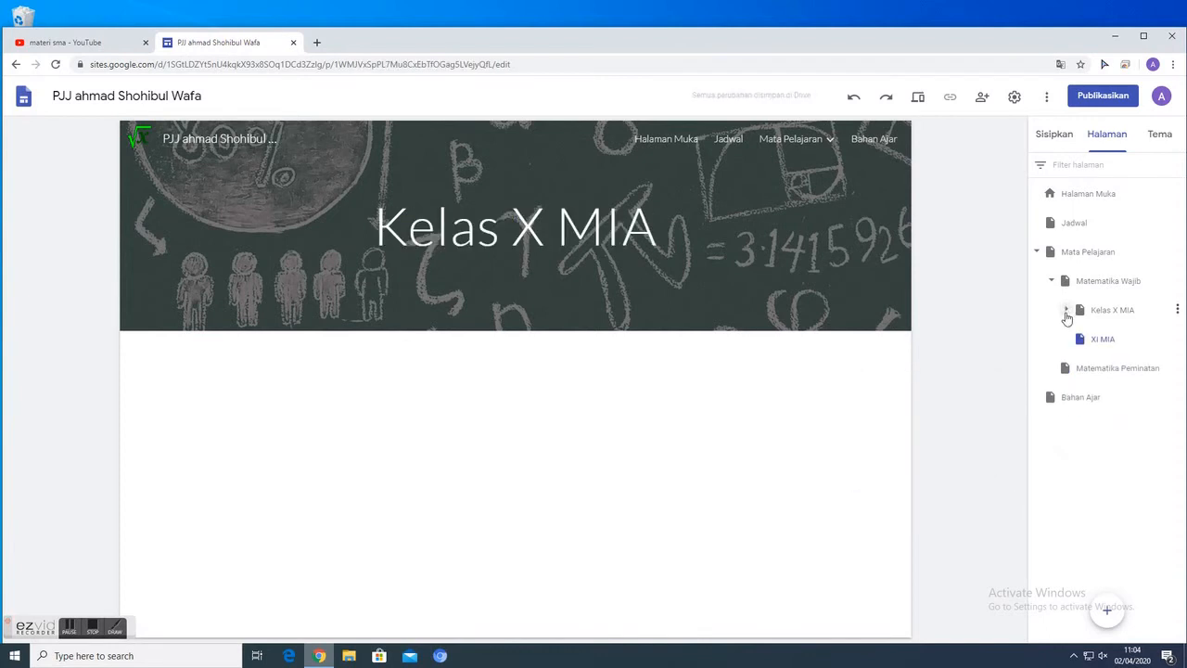
{"action": "left_click", "coordinate": [1051, 280]}
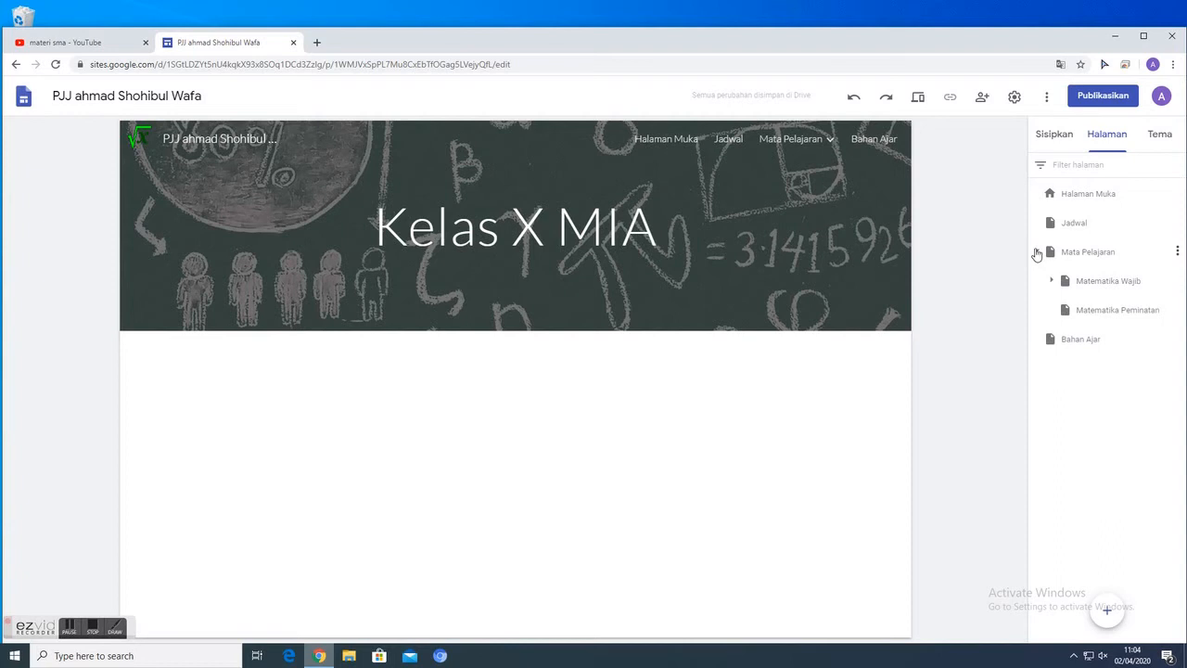
{"action": "left_click", "coordinate": [1051, 281]}
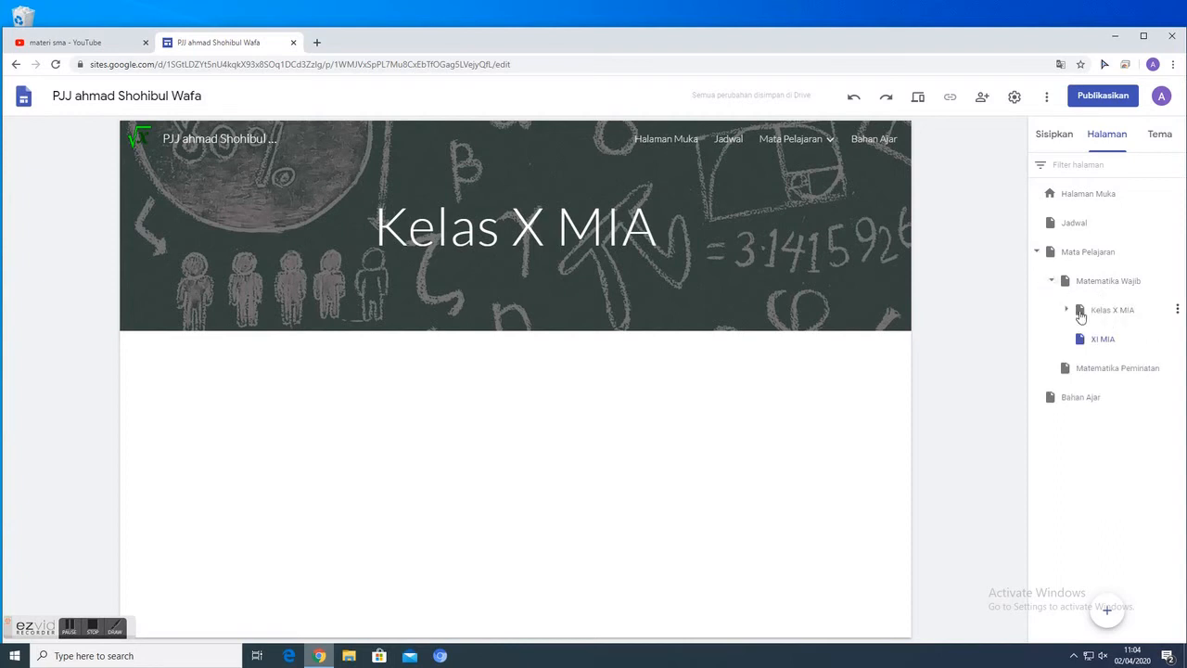
{"action": "left_click", "coordinate": [1066, 311]}
- Open the LKPD 01 page and insert a text box reading "Lembar Kerja Pesert Didik" followed by an empty line
{"action": "left_click", "coordinate": [1122, 341]}
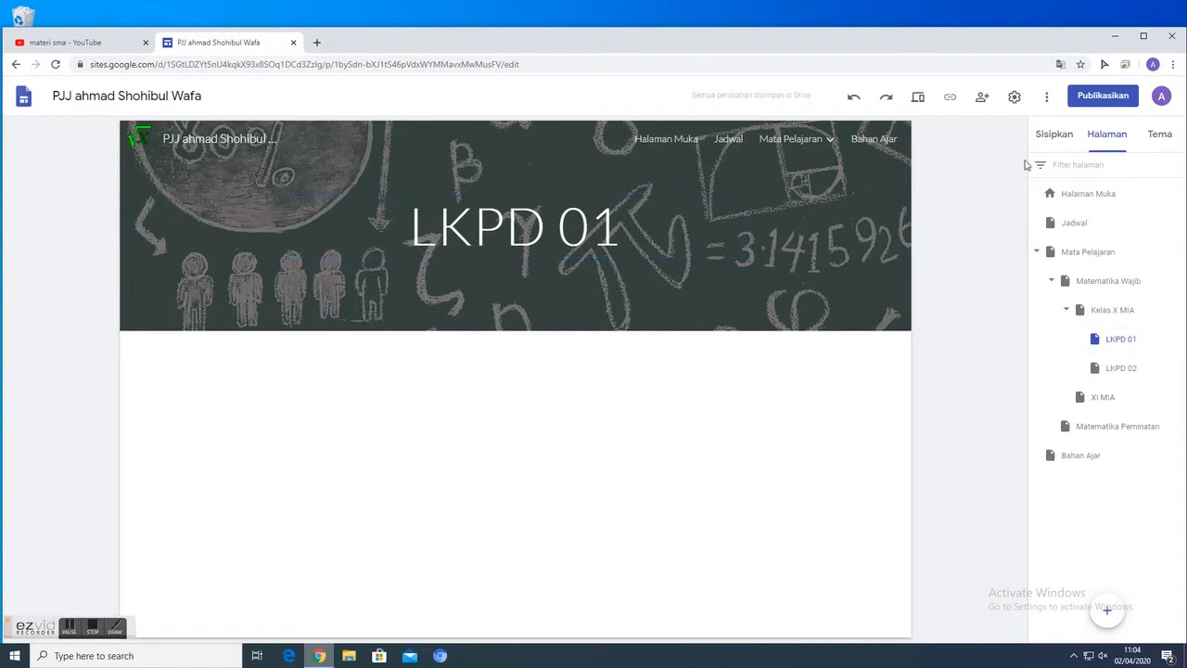
{"action": "left_click", "coordinate": [1056, 137]}
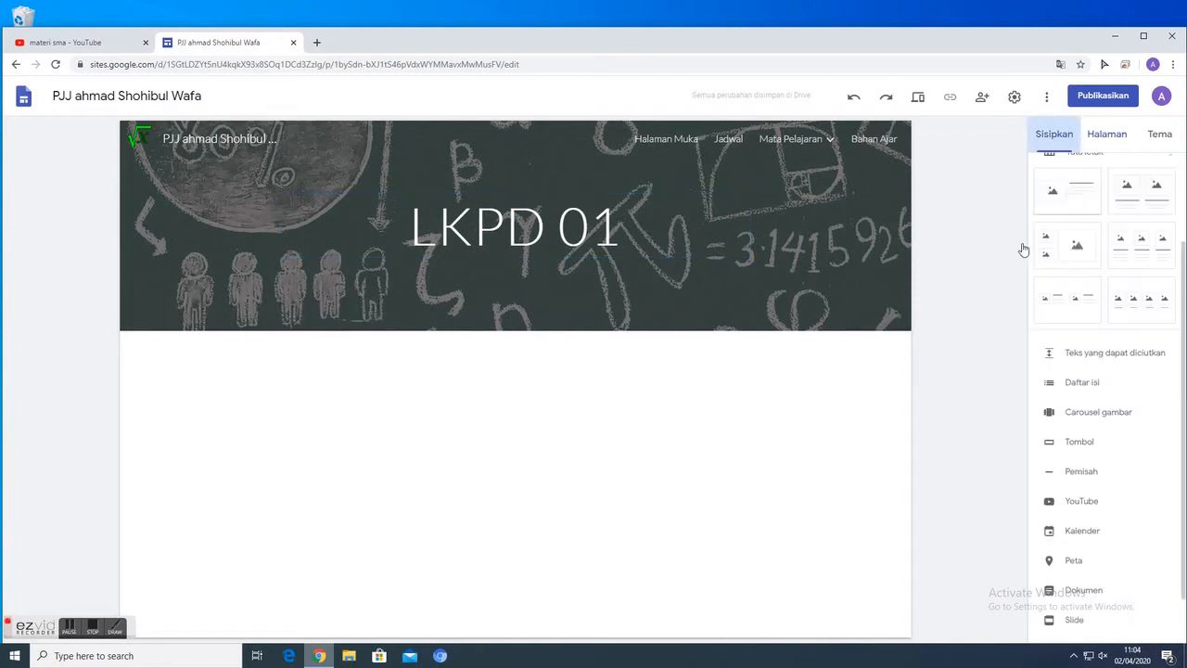
{"action": "double_click", "coordinate": [441, 435]}
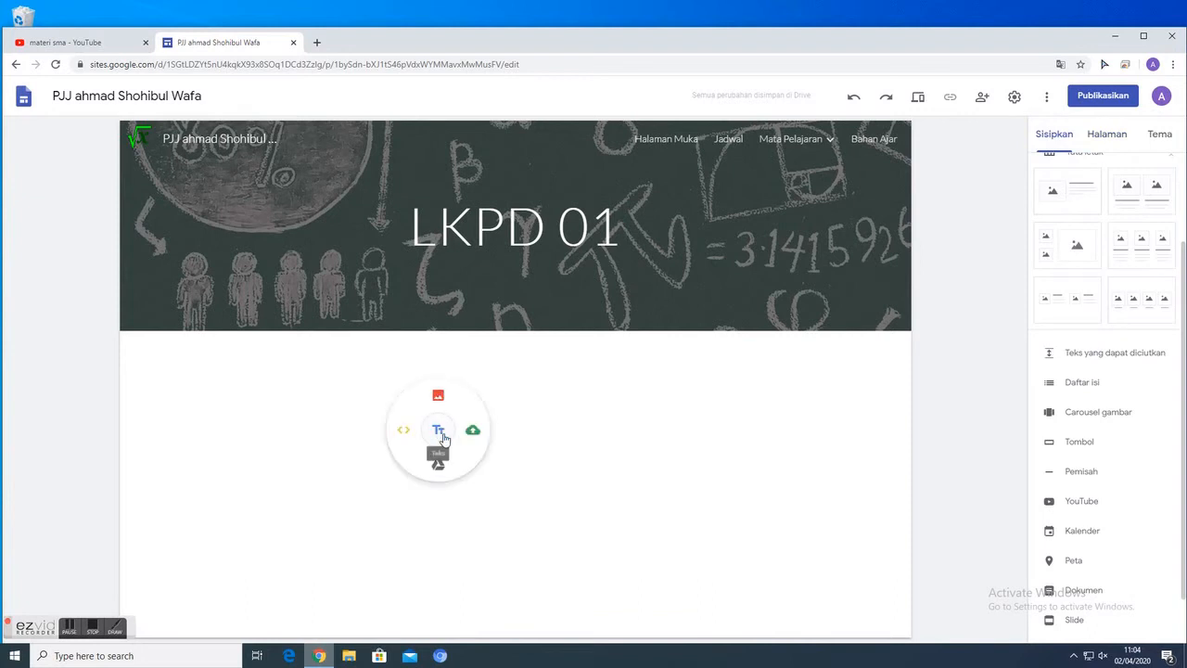
{"action": "left_click", "coordinate": [440, 436]}
{"action": "type", "text": "Le"}
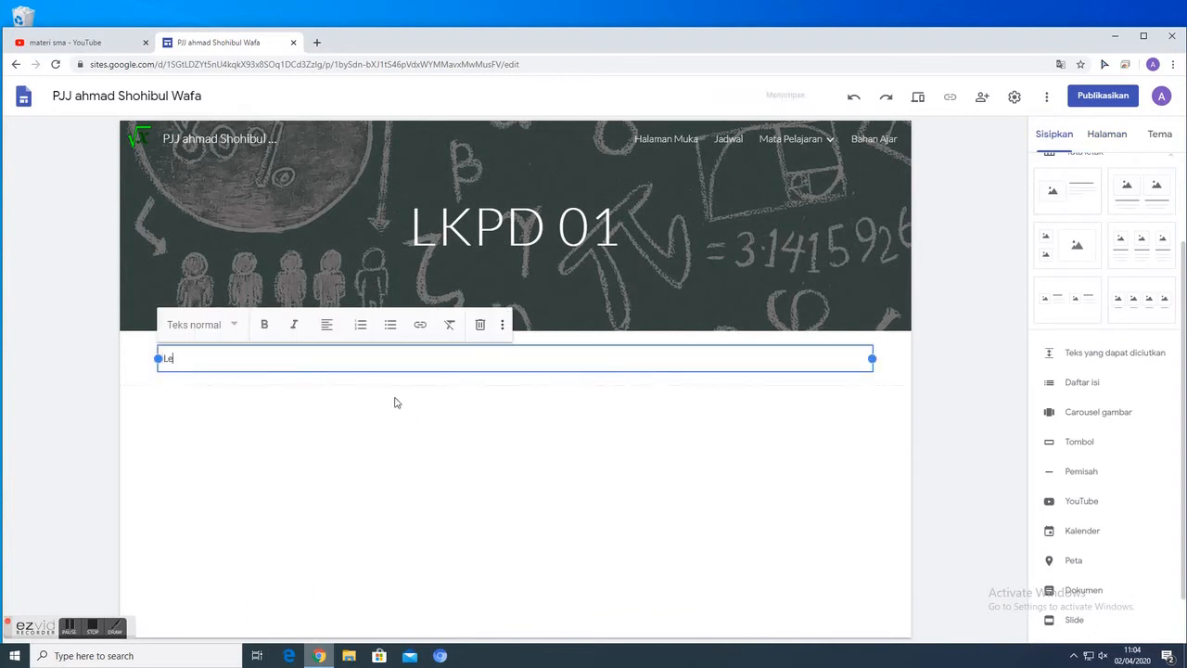
{"action": "type", "text": "mbar Kerja Pesert D"}
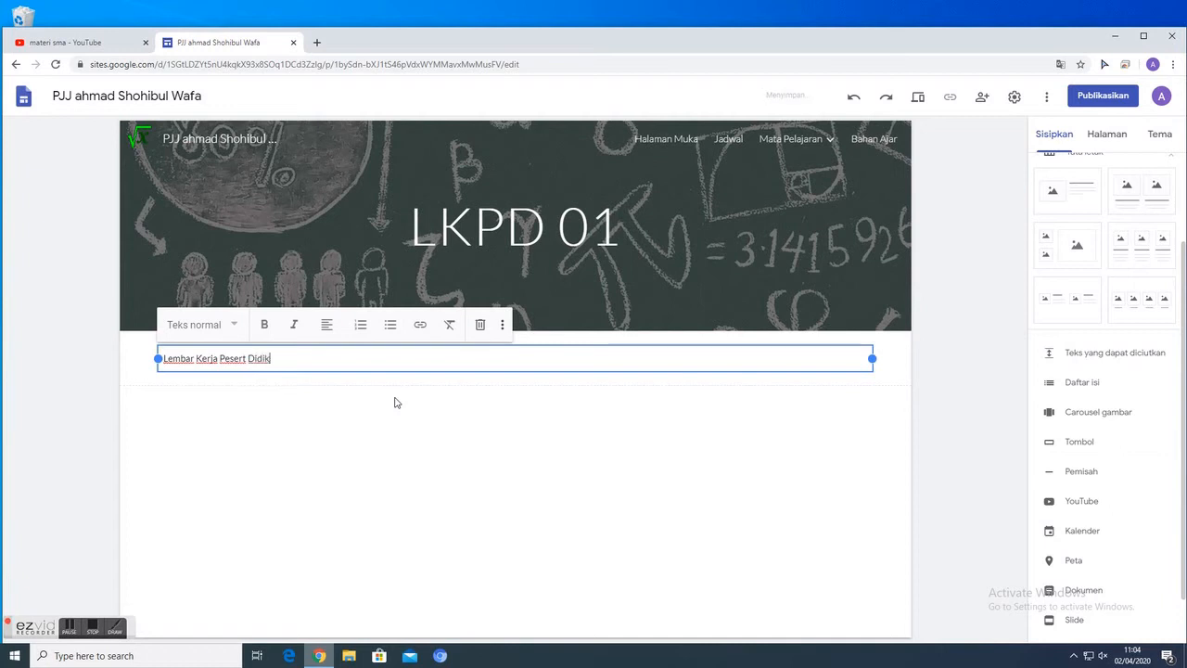
{"action": "type", "text": "idik"}
{"action": "key", "text": "Return"}
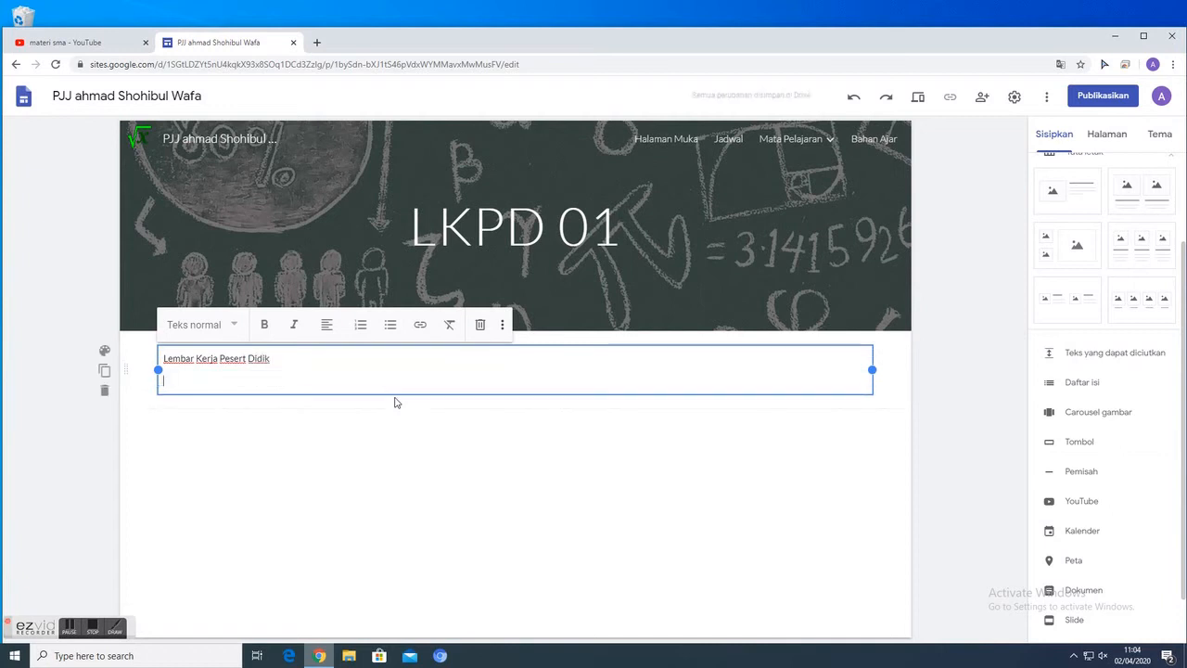
- Switch to File Explorer and open the Word document "LEMBAR KERJA PESERTA DIDIK (LKPD)" from the Blog folder under 2019 - 2020 on Local Disk (D:)
{"action": "left_click", "coordinate": [357, 657]}
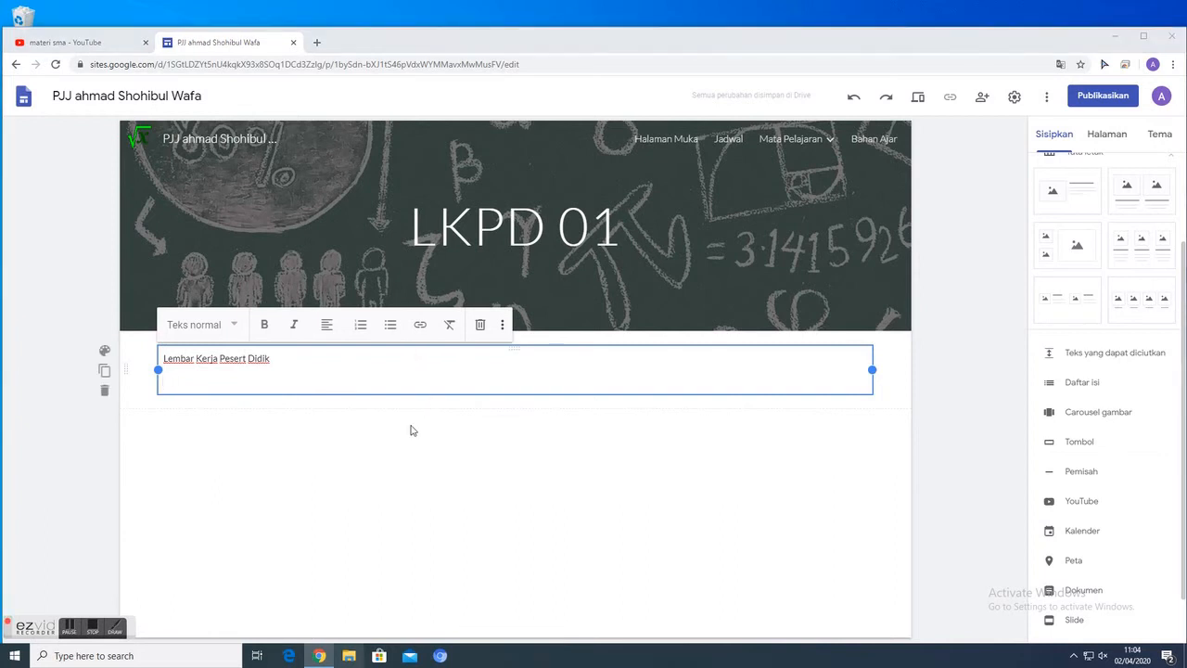
{"action": "scroll", "coordinate": [269, 298], "scroll_direction": "down", "scroll_amount": 2}
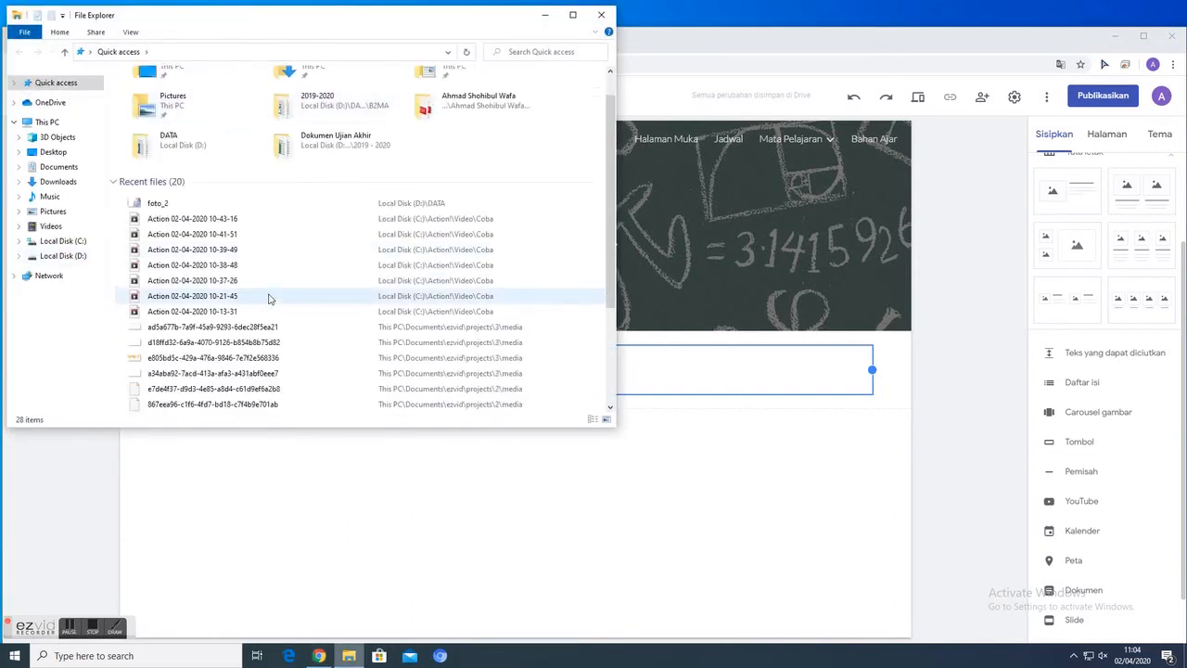
{"action": "scroll", "coordinate": [270, 301], "scroll_direction": "down", "scroll_amount": 3}
{"action": "scroll", "coordinate": [258, 322], "scroll_direction": "up", "scroll_amount": 4}
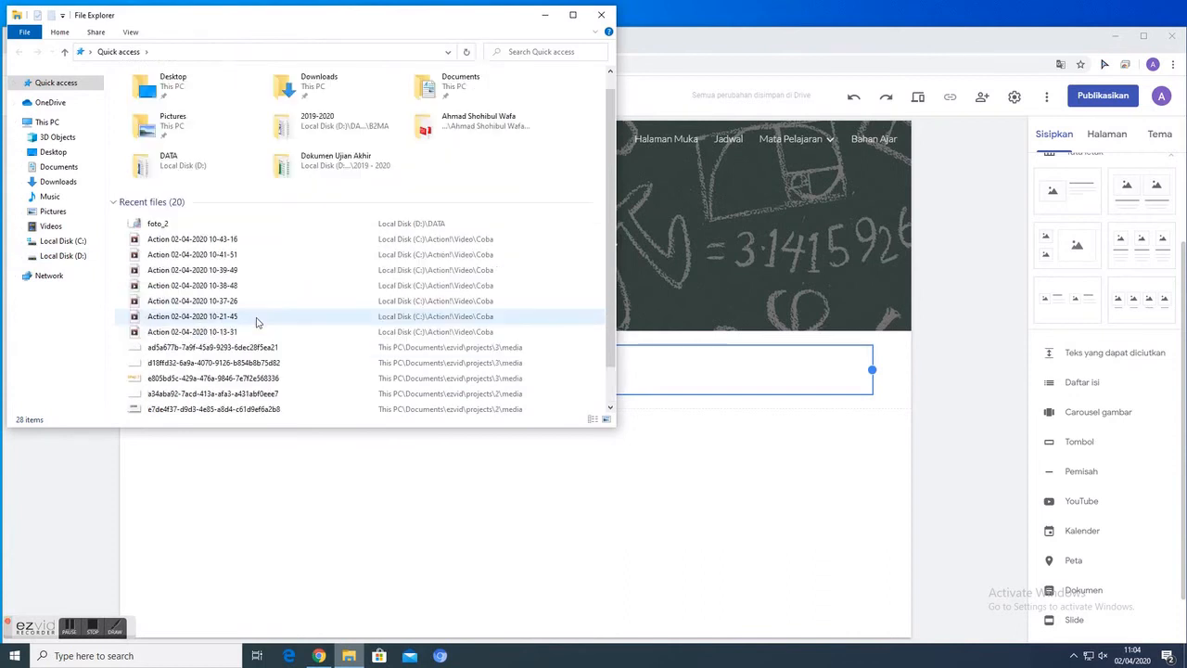
{"action": "left_click", "coordinate": [63, 256]}
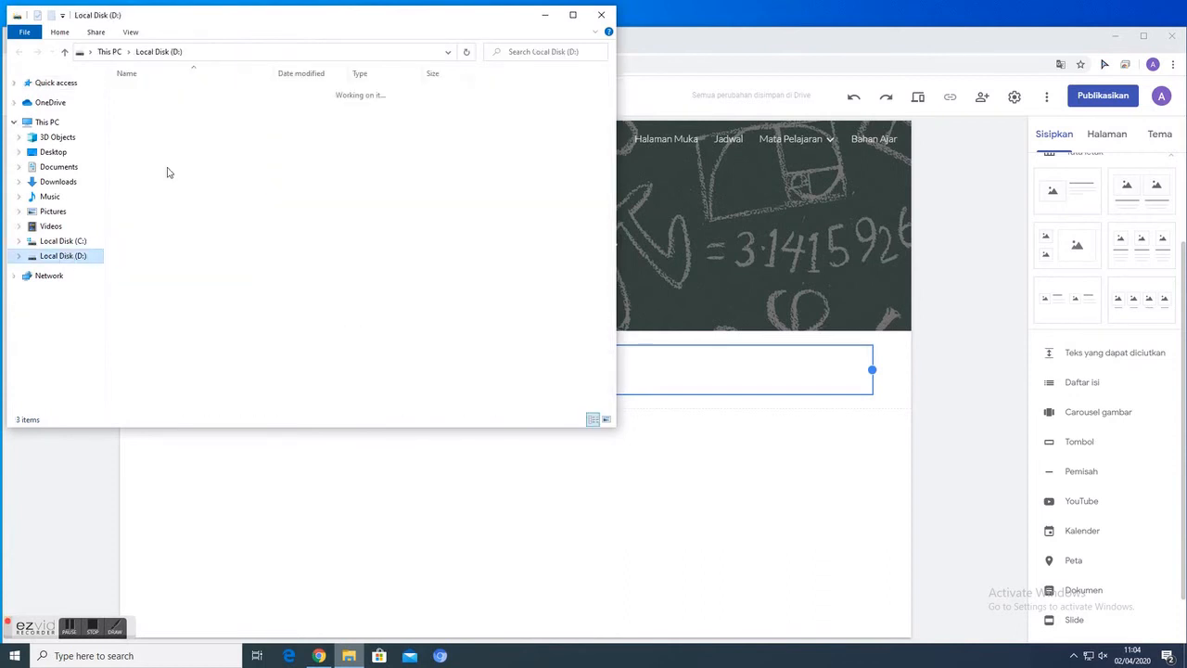
{"action": "double_click", "coordinate": [146, 93]}
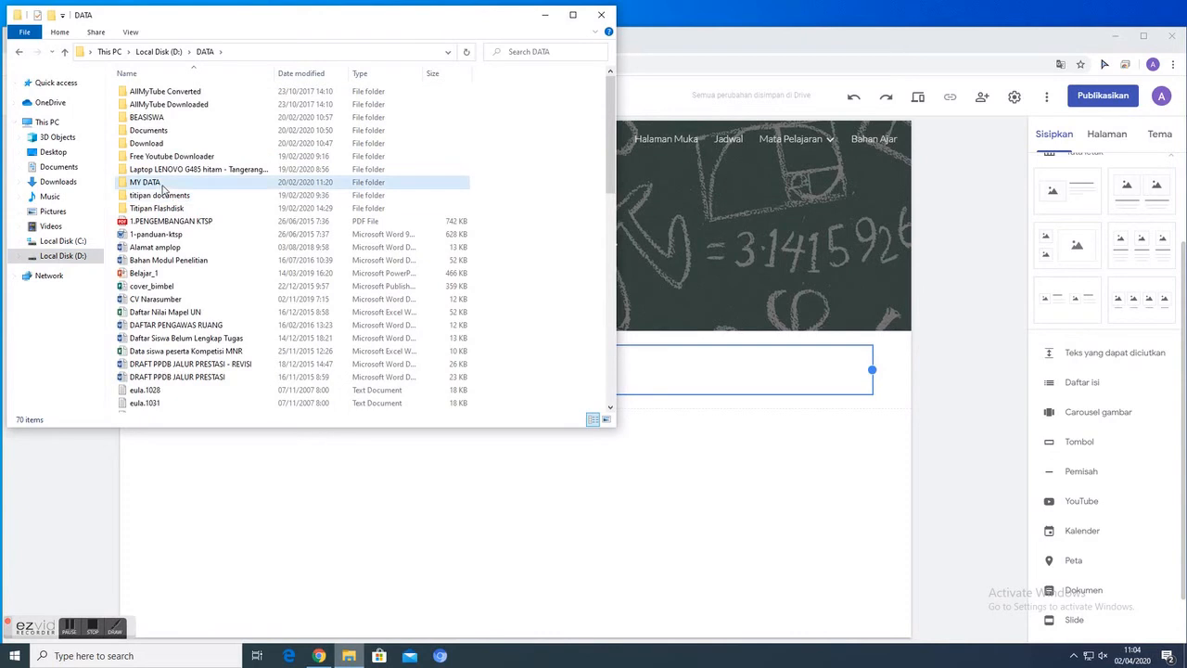
{"action": "double_click", "coordinate": [160, 184]}
{"action": "double_click", "coordinate": [179, 158]}
{"action": "double_click", "coordinate": [163, 145]}
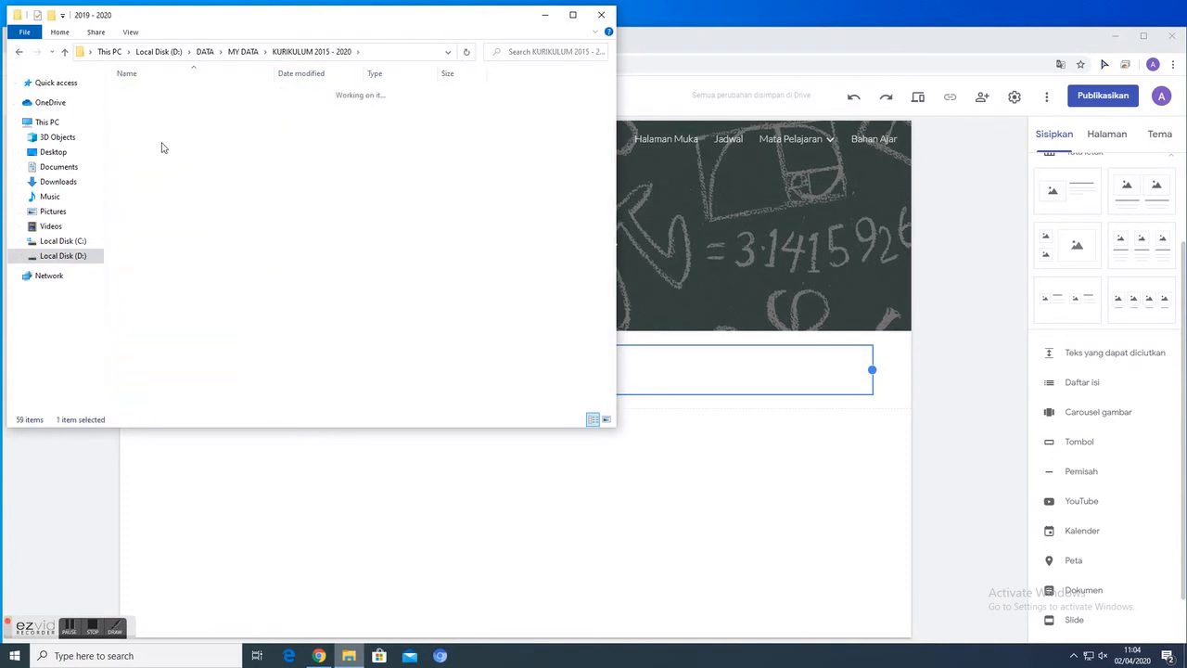
{"action": "double_click", "coordinate": [148, 90]}
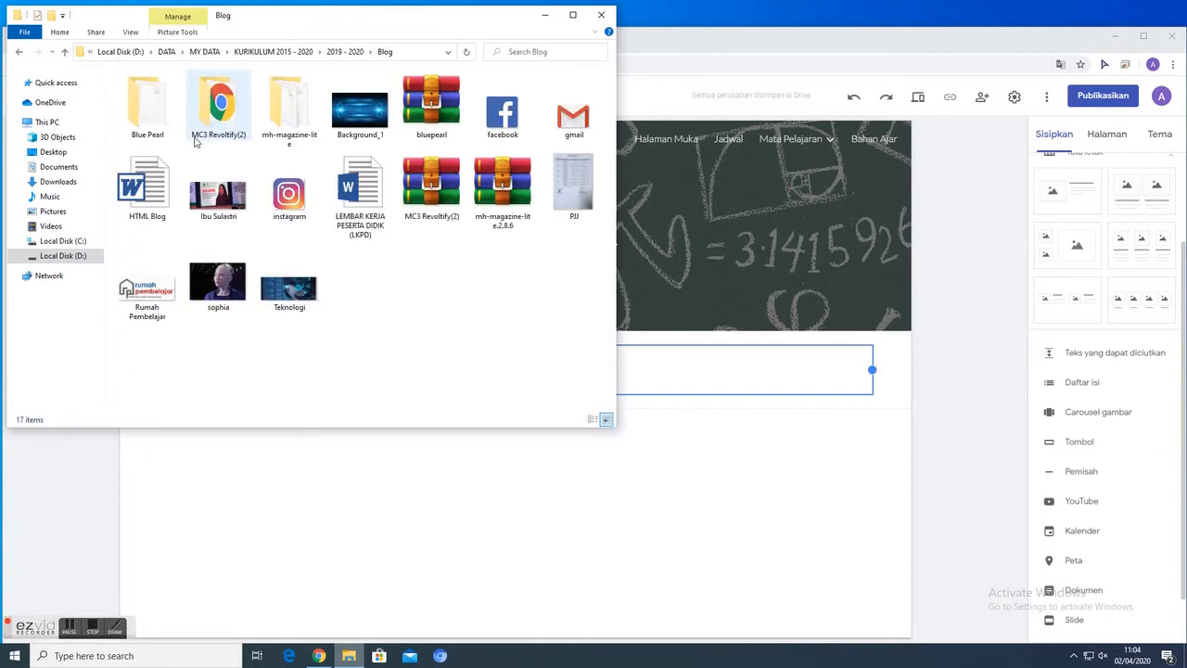
{"action": "left_click", "coordinate": [360, 193]}
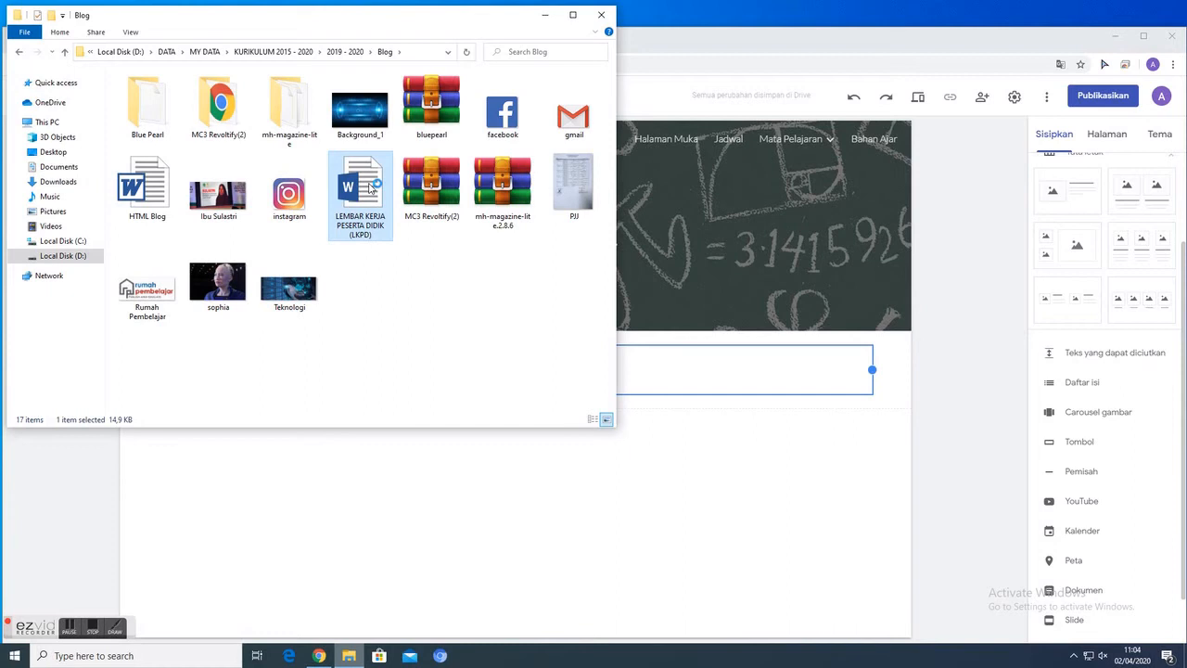
{"action": "double_click", "coordinate": [369, 187]}
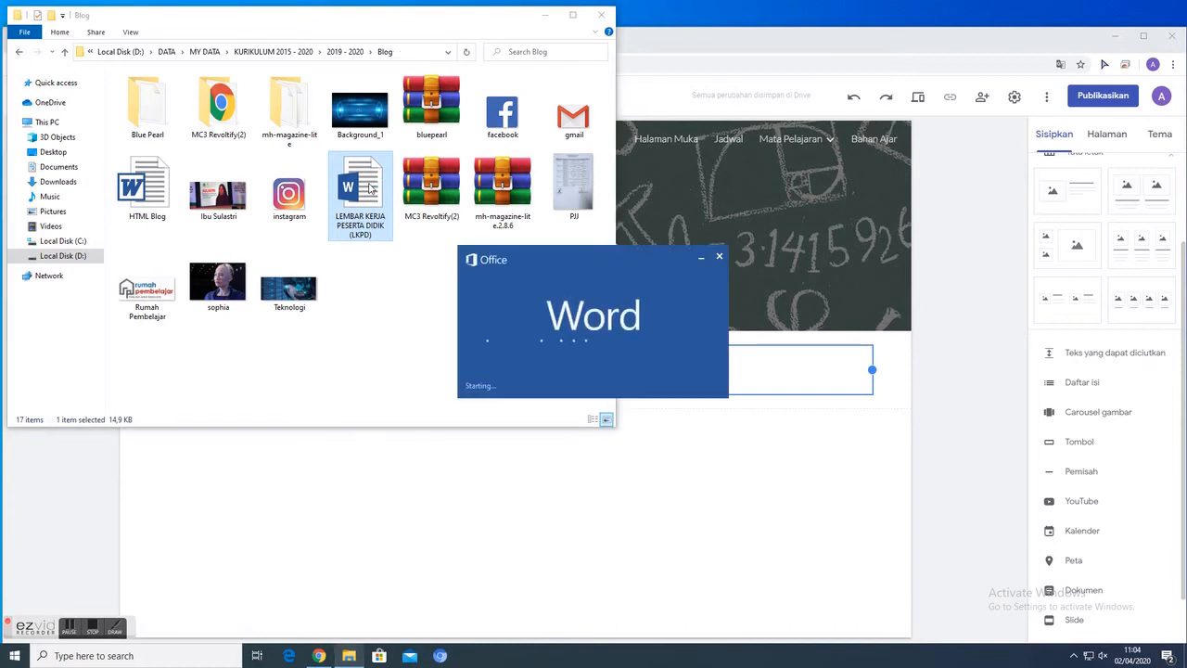
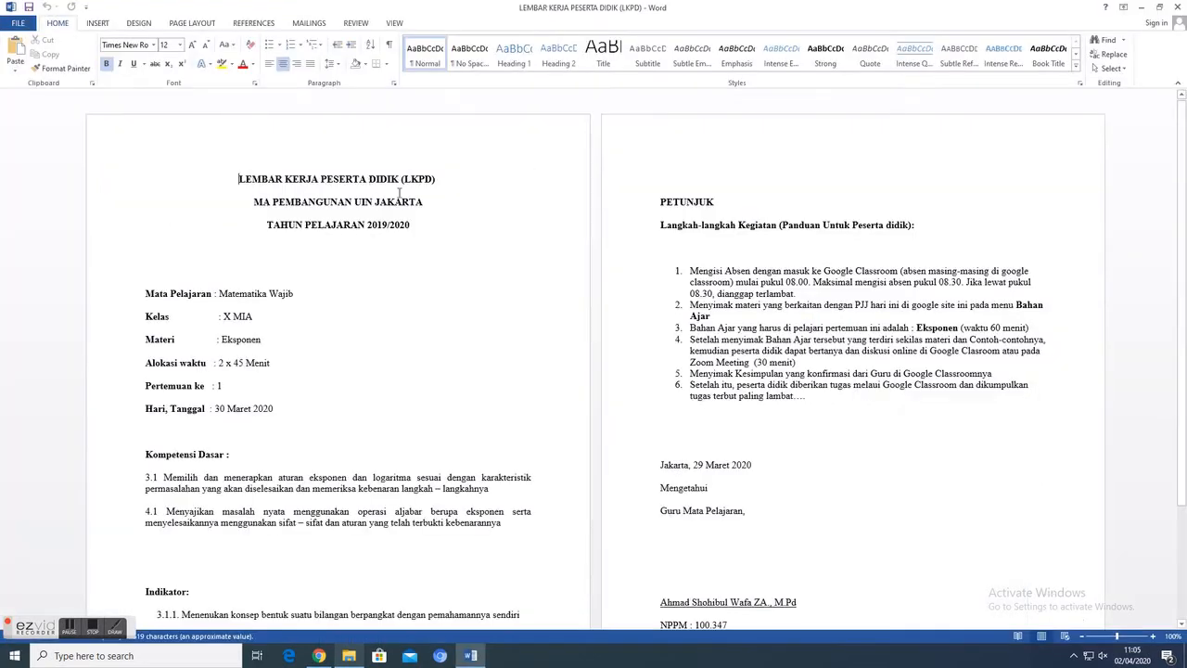
- Copy the worksheet content from the Word document and paste it over the placeholder text on the LKPD 01 page in Google Sites
{"action": "mouse_move", "coordinate": [239, 179]}
{"action": "left_mouse_down"}
{"action": "mouse_move", "coordinate": [371, 622]}
{"action": "mouse_move", "coordinate": [519, 622]}
{"action": "mouse_move", "coordinate": [735, 531]}
{"action": "mouse_move", "coordinate": [795, 528]}
{"action": "left_mouse_up"}
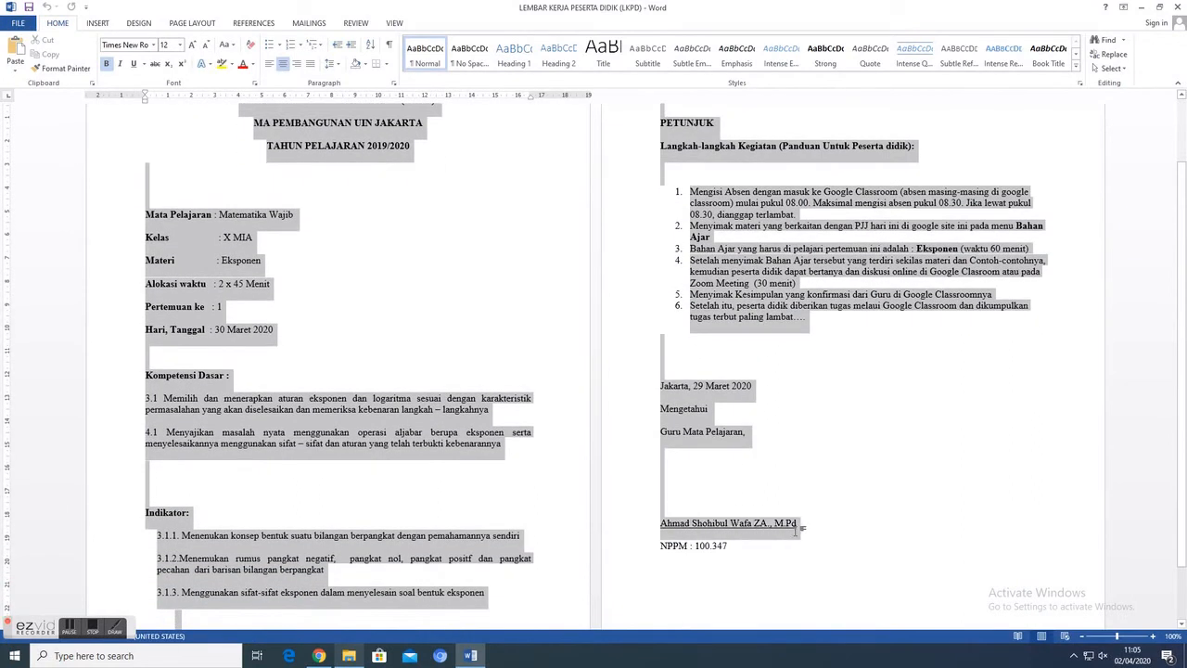
{"action": "left_click", "coordinate": [1140, 8]}
{"action": "left_click", "coordinate": [545, 15]}
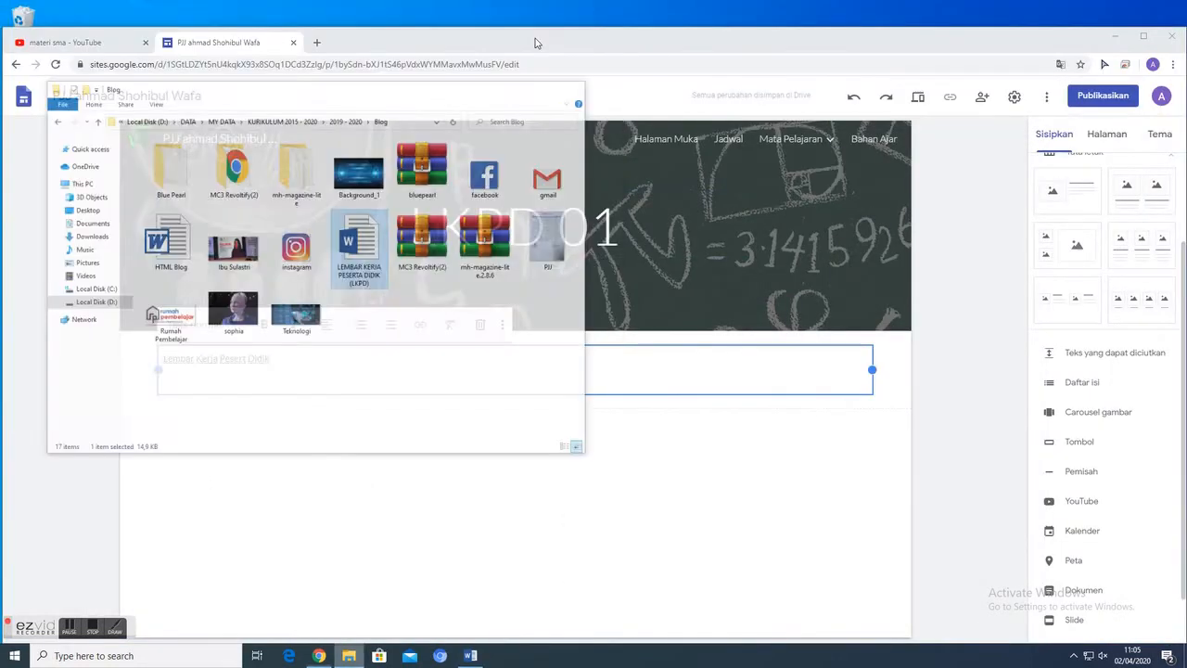
{"action": "left_click_drag", "start_coordinate": [164, 358], "coordinate": [255, 366]}
{"action": "right_click", "coordinate": [246, 367]}
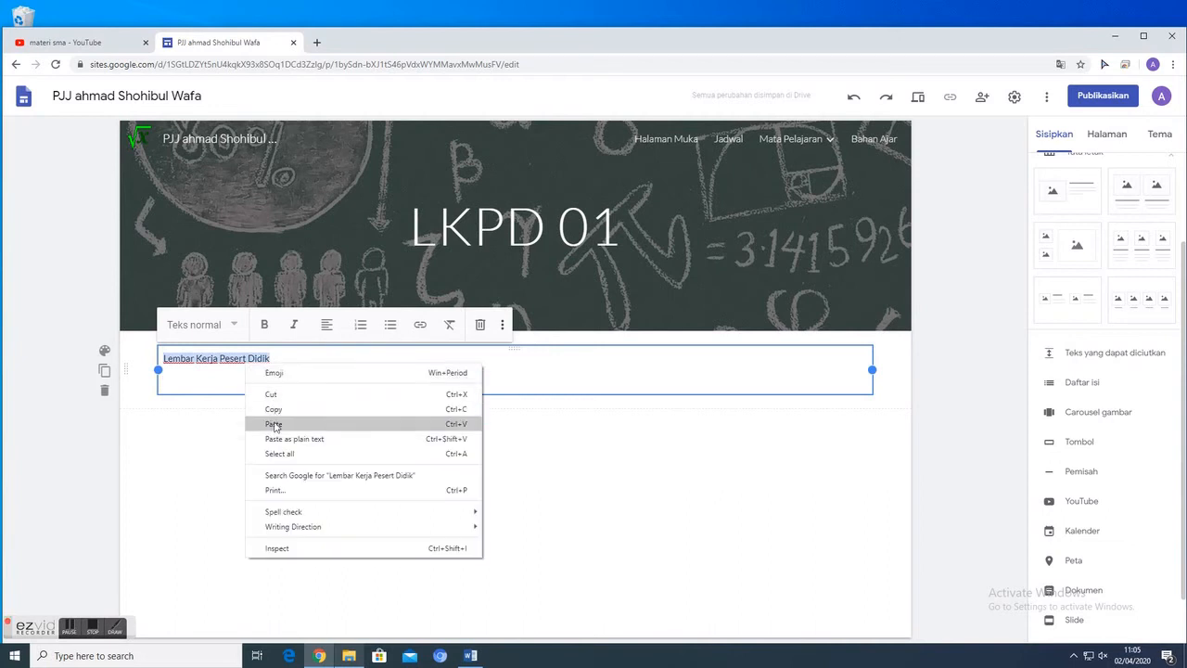
{"action": "left_click", "coordinate": [254, 418]}
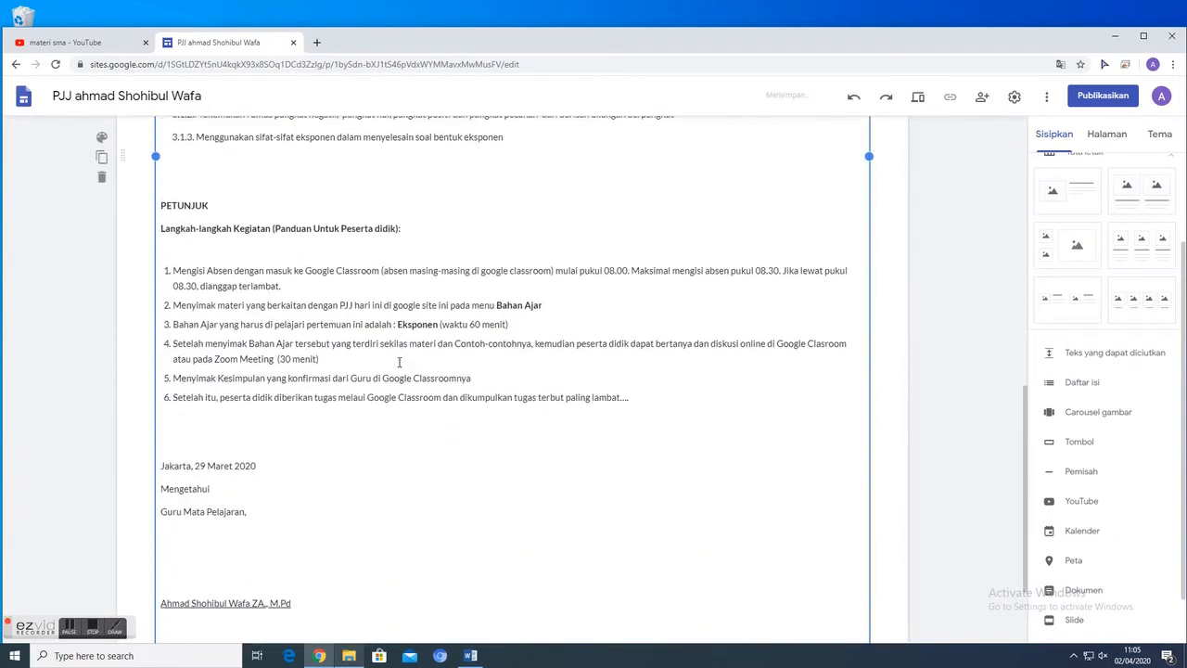
- Review the pasted worksheet on the LKPD 01 page, from its heading and subject details to the Petunjuk section
{"action": "scroll", "coordinate": [397, 360], "scroll_direction": "up", "scroll_amount": 15}
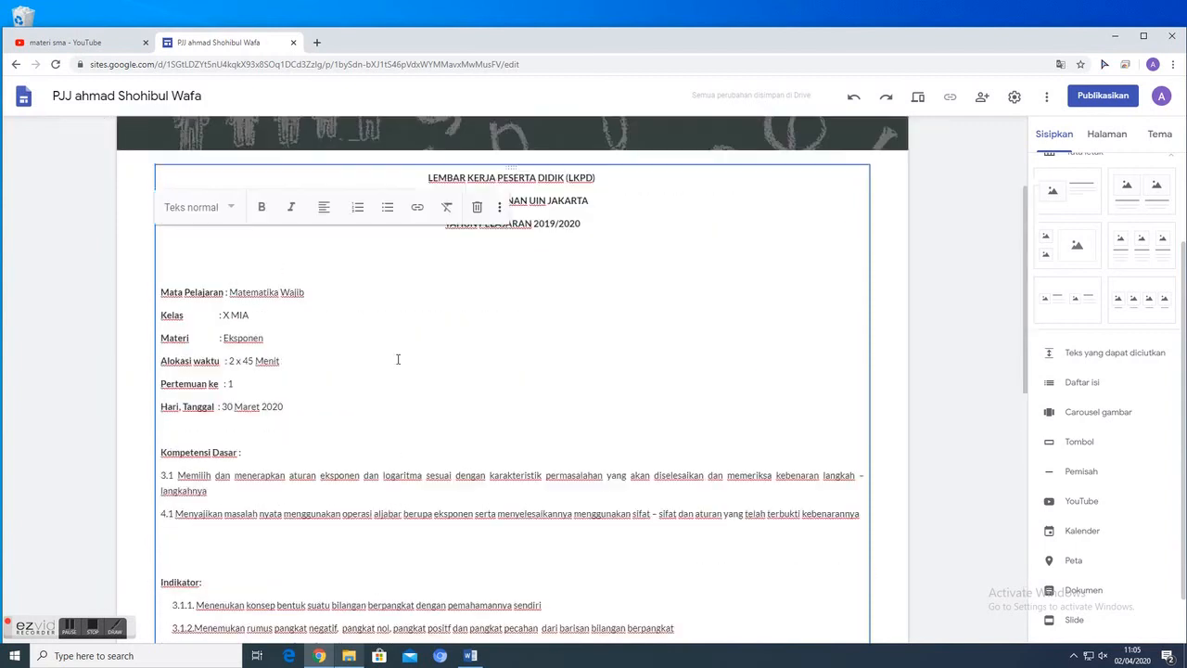
{"action": "scroll", "coordinate": [396, 360], "scroll_direction": "down", "scroll_amount": 2}
{"action": "scroll", "coordinate": [350, 347], "scroll_direction": "up", "scroll_amount": 1}
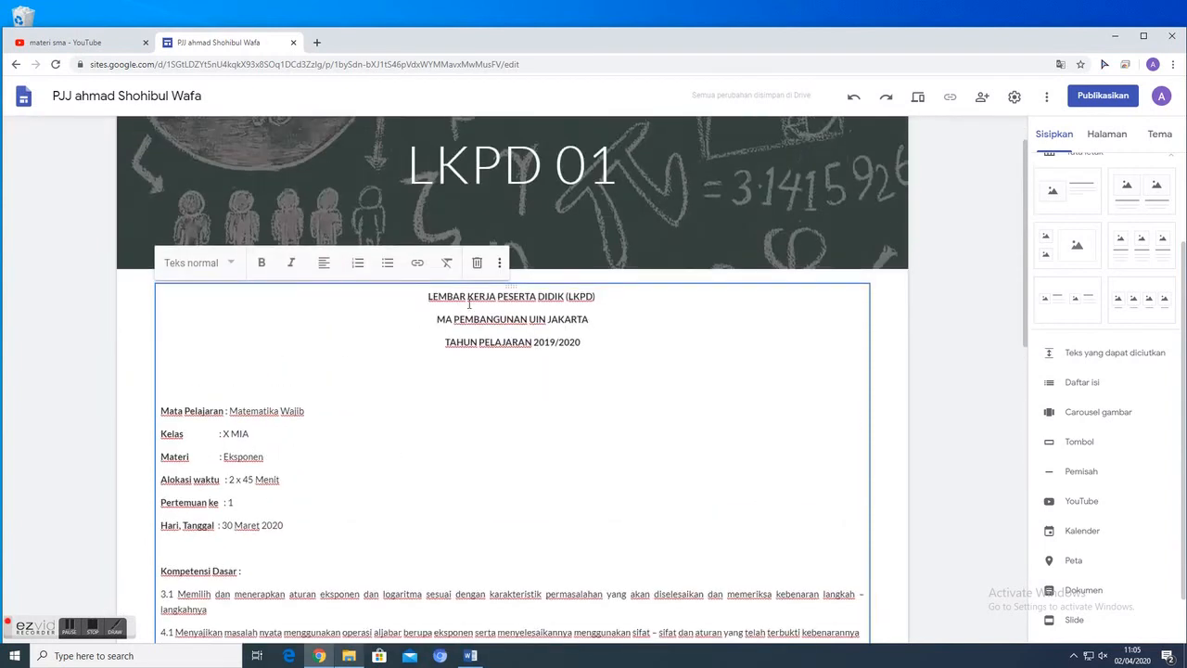
{"action": "scroll", "coordinate": [493, 349], "scroll_direction": "down", "scroll_amount": 2}
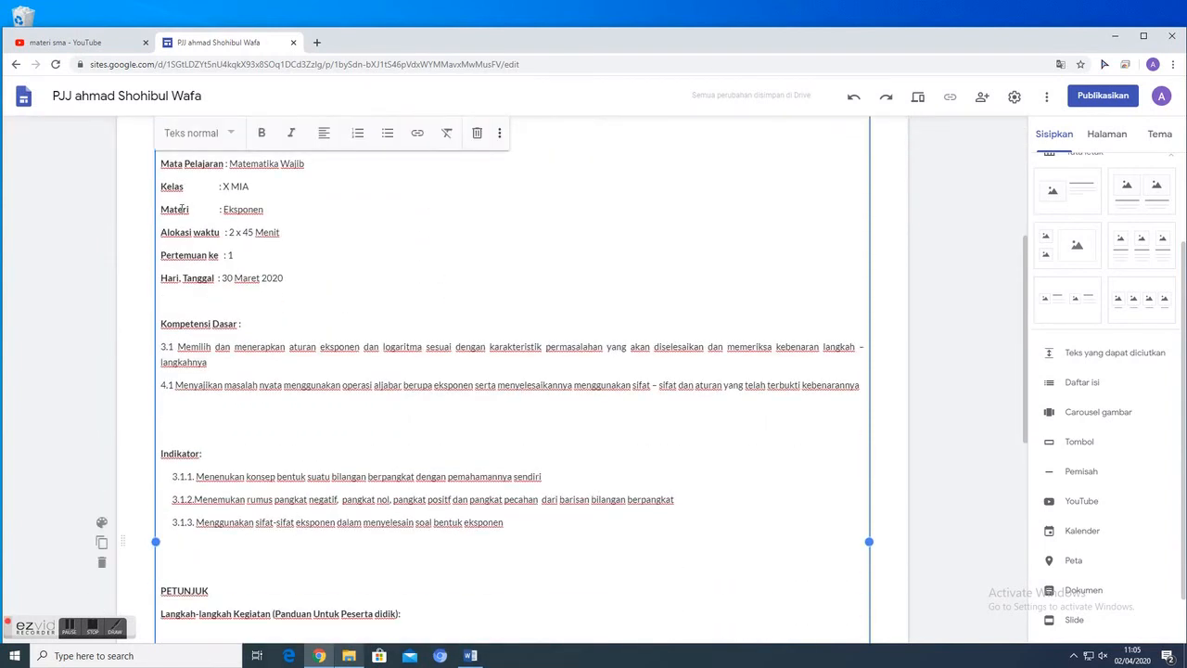
{"action": "scroll", "coordinate": [219, 186], "scroll_direction": "down", "scroll_amount": 1}
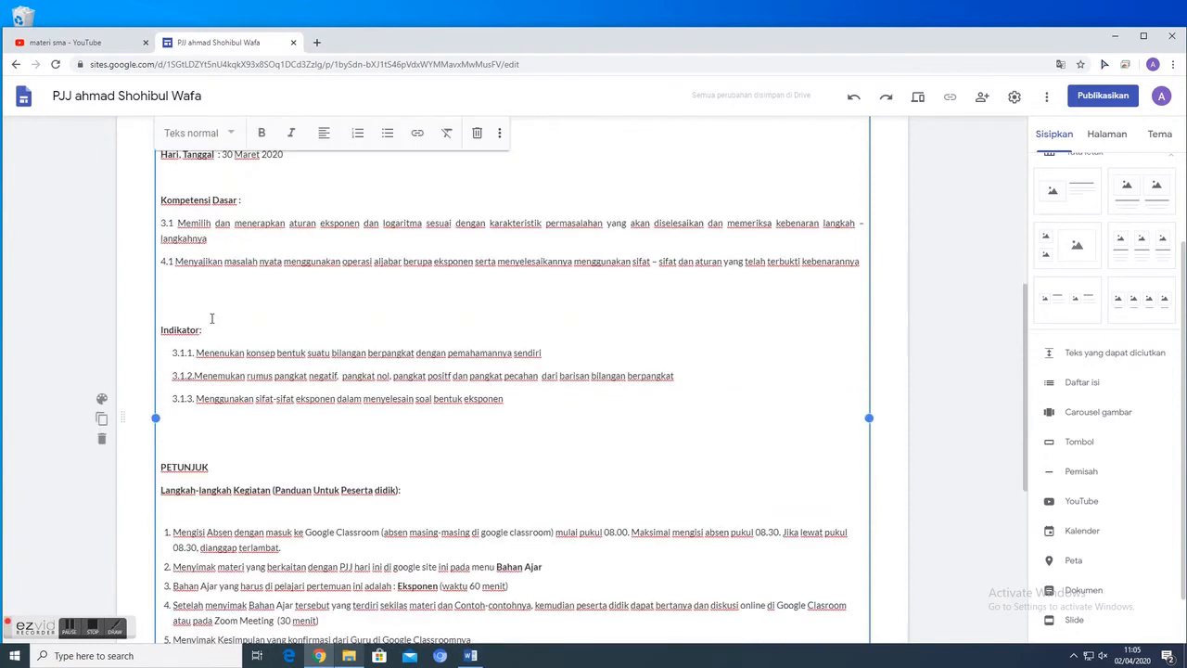
{"action": "scroll", "coordinate": [197, 353], "scroll_direction": "down", "scroll_amount": 2}
{"action": "scroll", "coordinate": [320, 405], "scroll_direction": "up", "scroll_amount": 4}
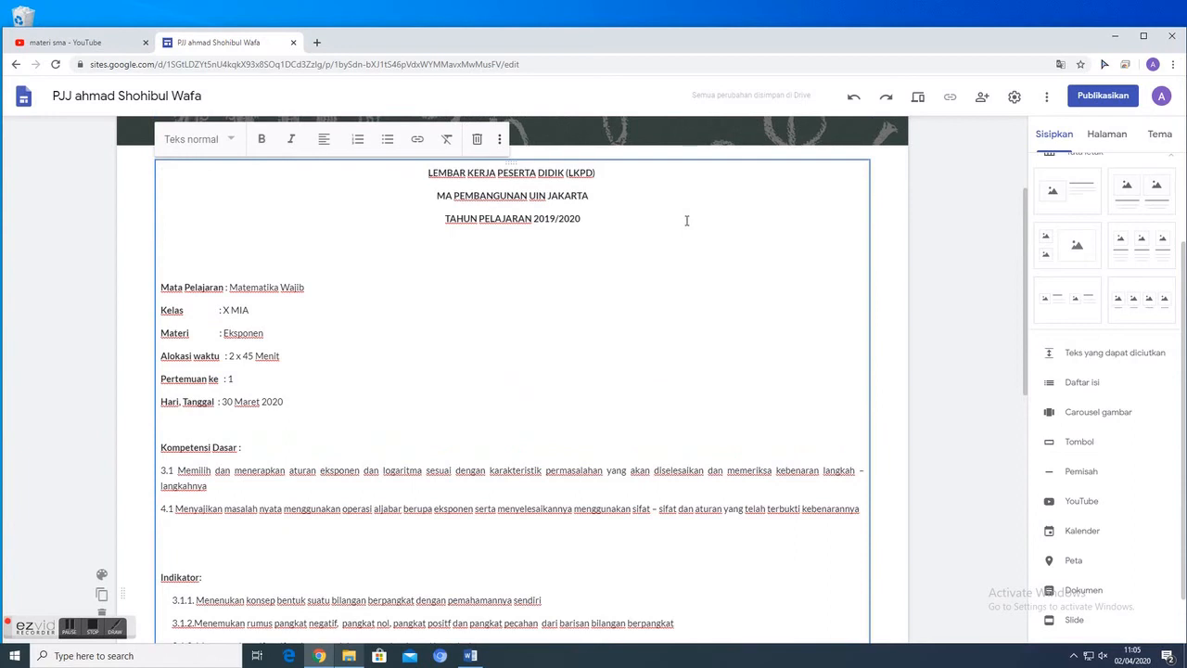
{"action": "left_click", "coordinate": [895, 244]}
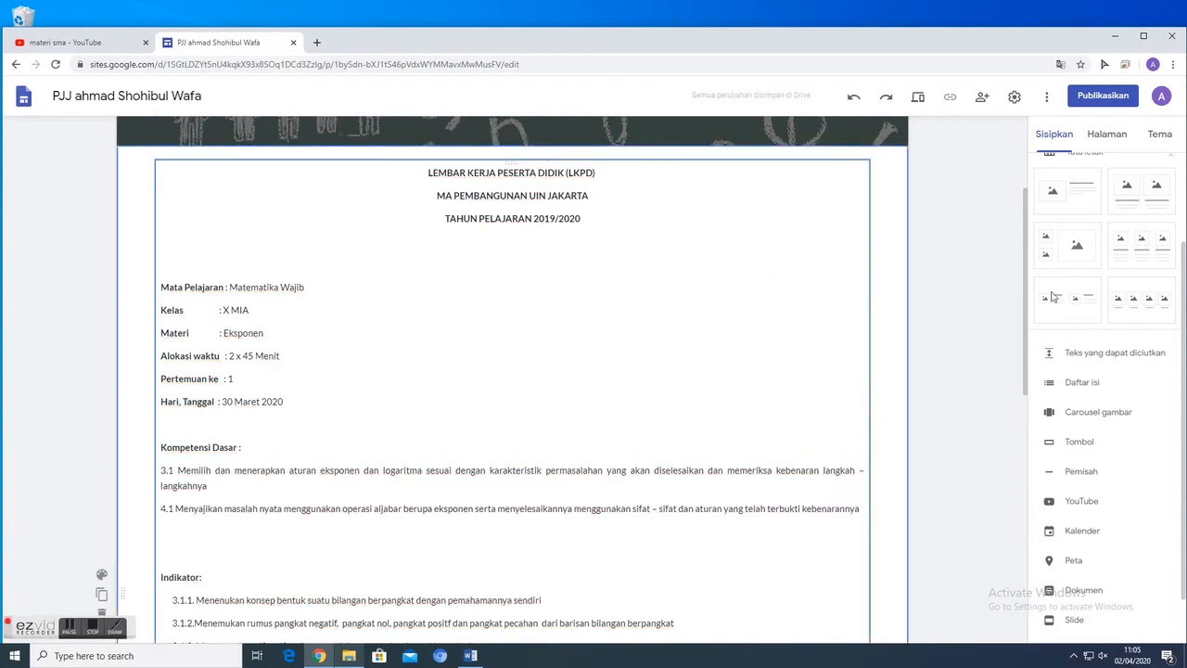
- Show the site's page list and collapse the Kelas X MIA, Matematika Wajib and Mata Pelajaran branches
{"action": "left_click", "coordinate": [1107, 135]}
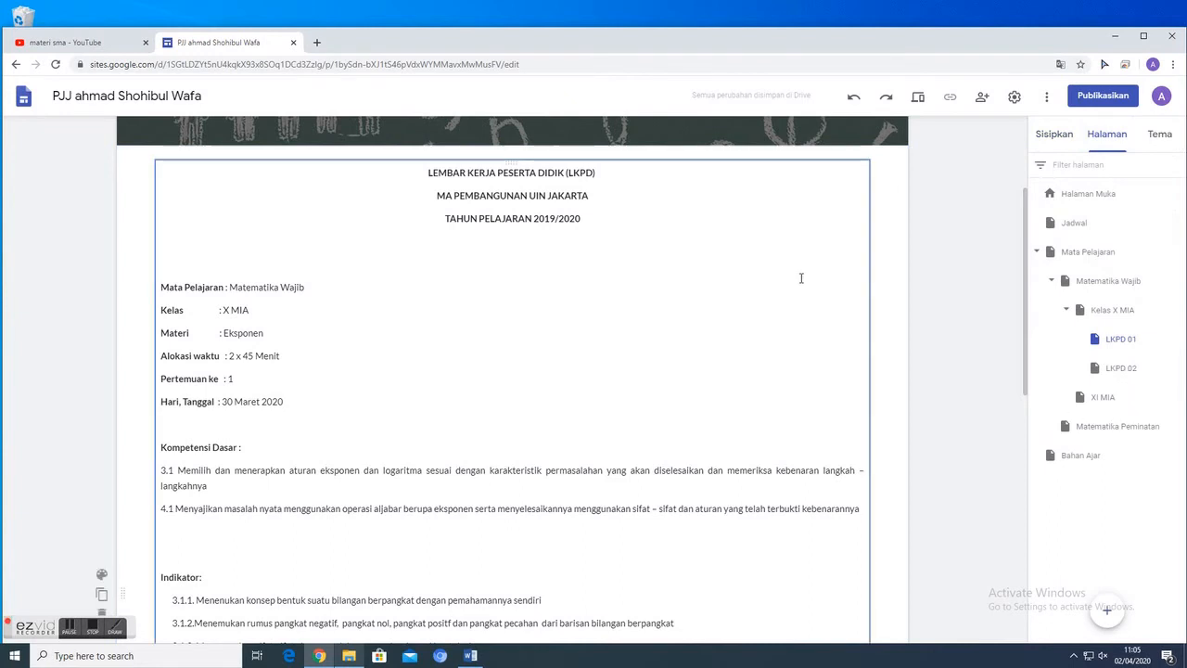
{"action": "scroll", "coordinate": [801, 278], "scroll_direction": "up", "scroll_amount": 2}
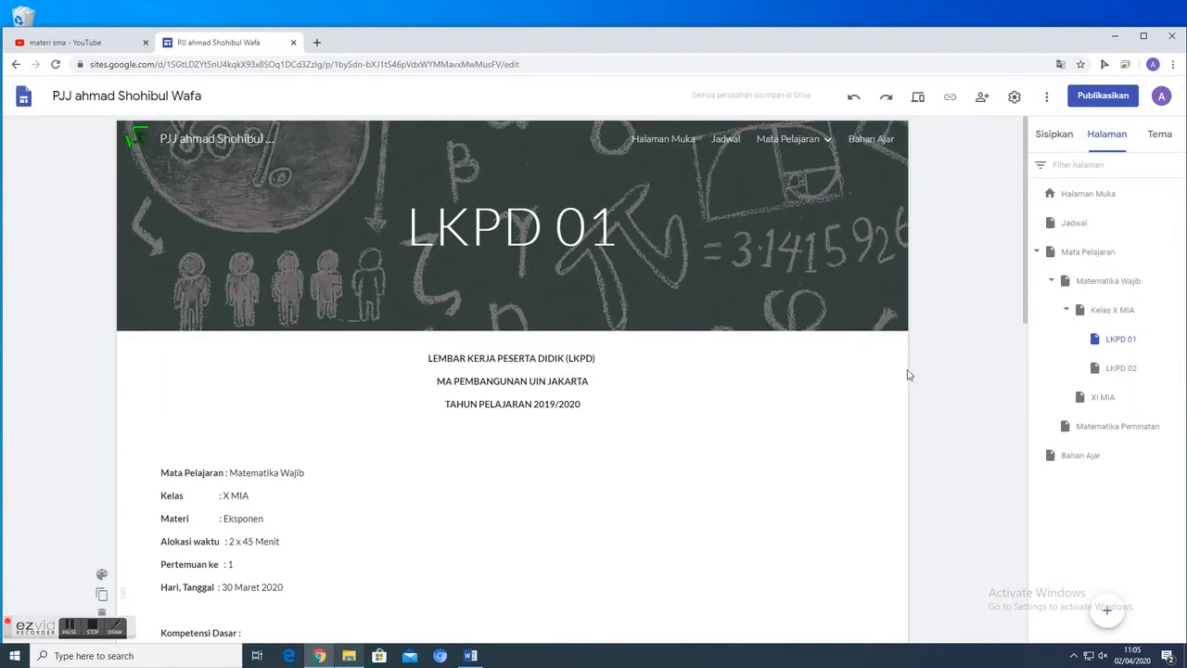
{"action": "mouse_move", "coordinate": [527, 279]}
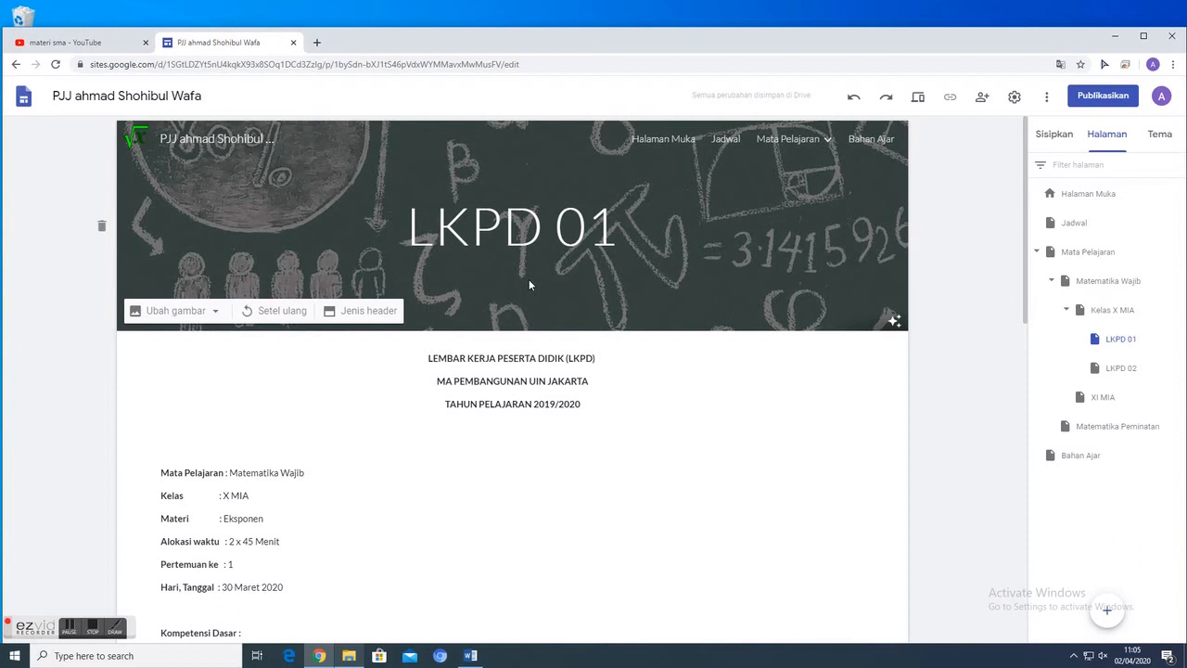
{"action": "left_click", "coordinate": [1067, 310]}
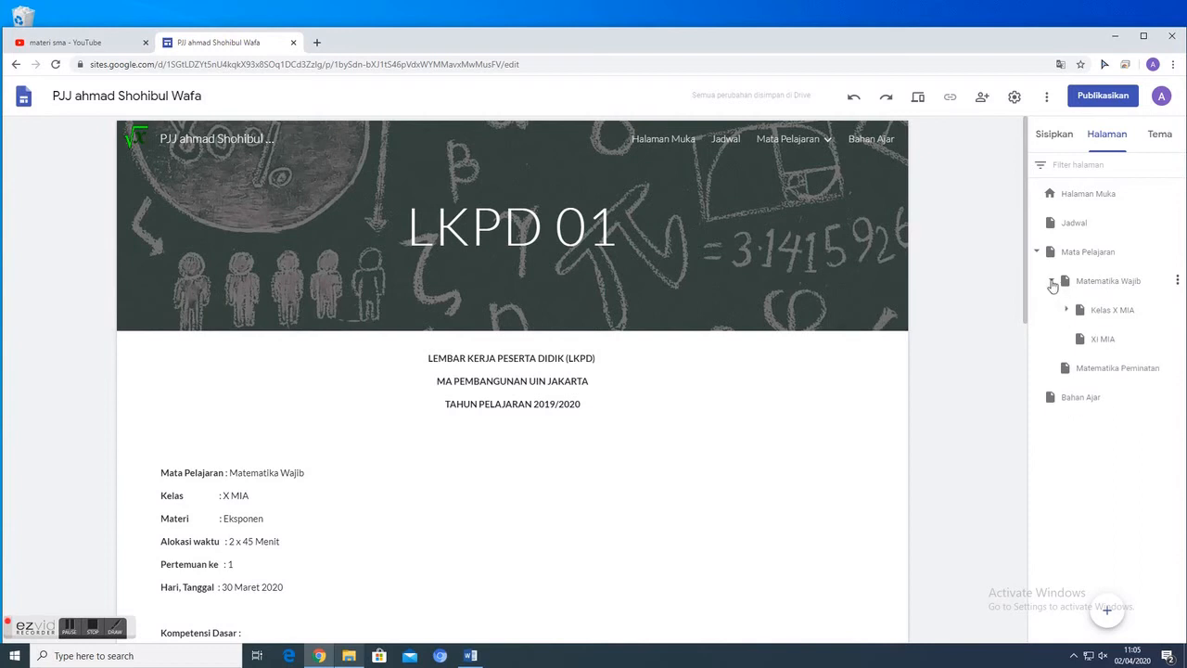
{"action": "left_click", "coordinate": [1053, 281]}
{"action": "left_click", "coordinate": [1036, 252]}
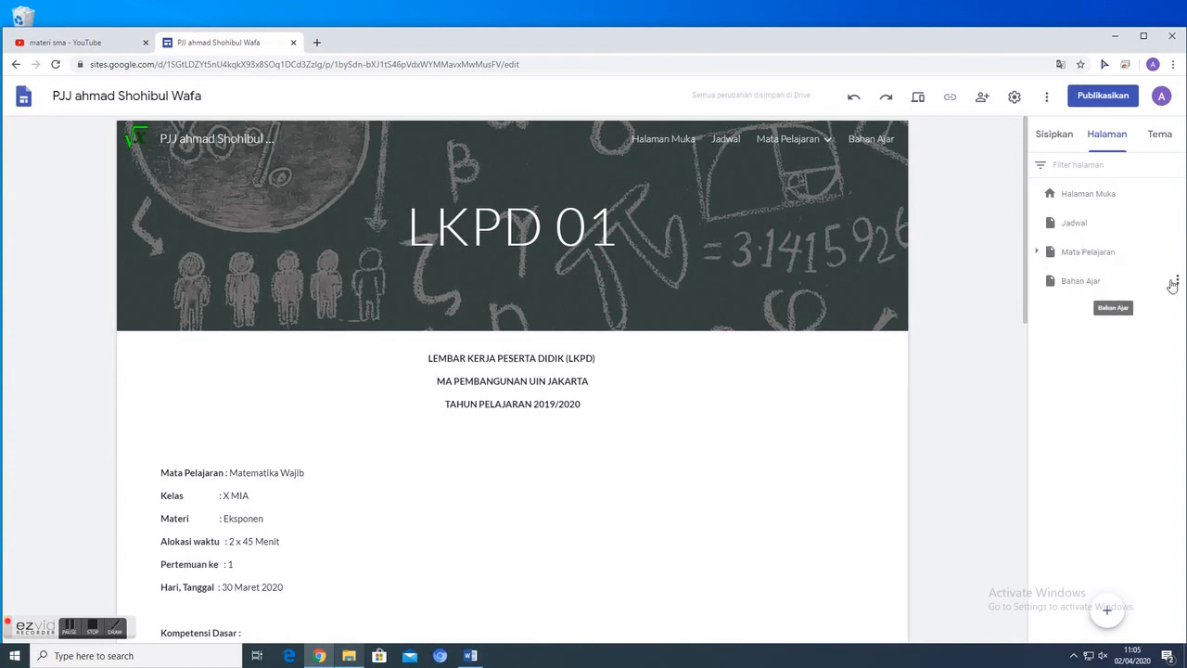
- Open the Bahan Ajar page and replace its header title with "BAHAN AJAR"
{"action": "left_click", "coordinate": [1085, 281]}
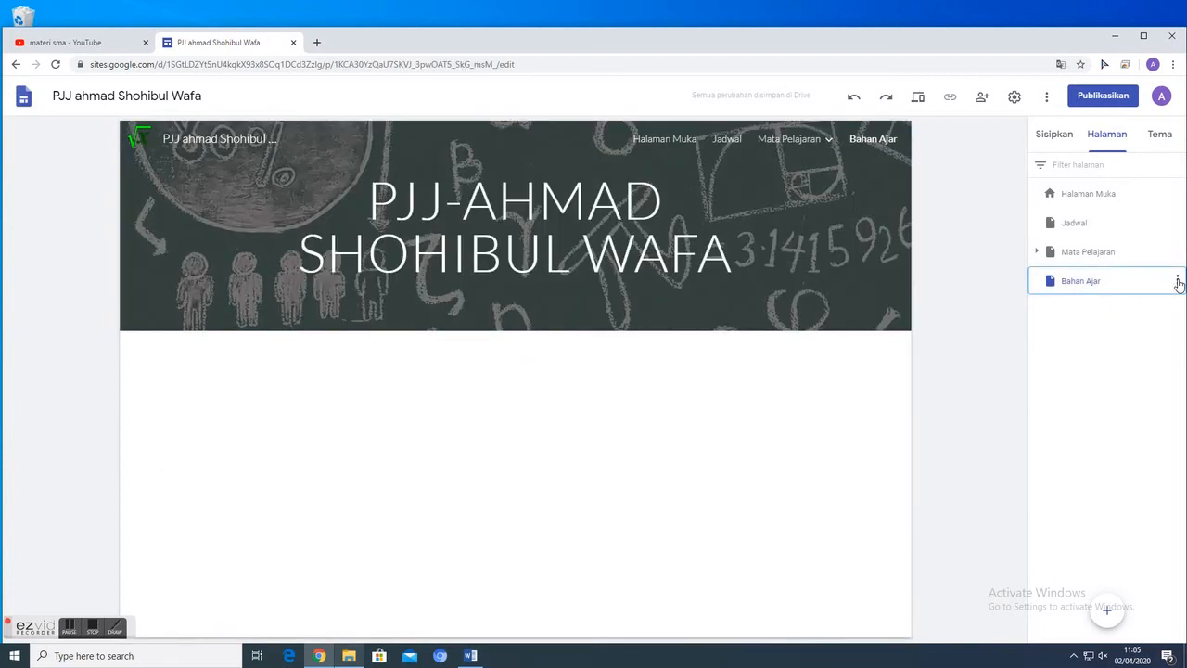
{"action": "left_click", "coordinate": [368, 202]}
{"action": "left_click_drag", "start_coordinate": [367, 203], "coordinate": [755, 261]}
{"action": "left_click", "coordinate": [755, 261]}
{"action": "left_click", "coordinate": [755, 260]}
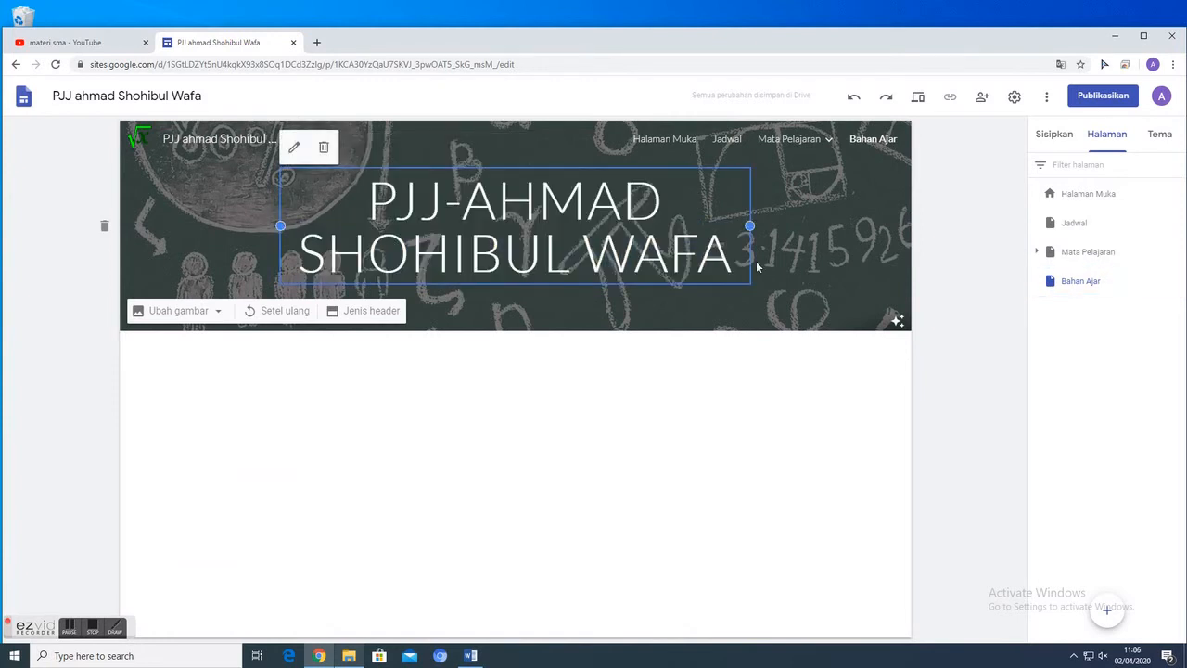
{"action": "left_click", "coordinate": [607, 352]}
{"action": "left_click", "coordinate": [1098, 285]}
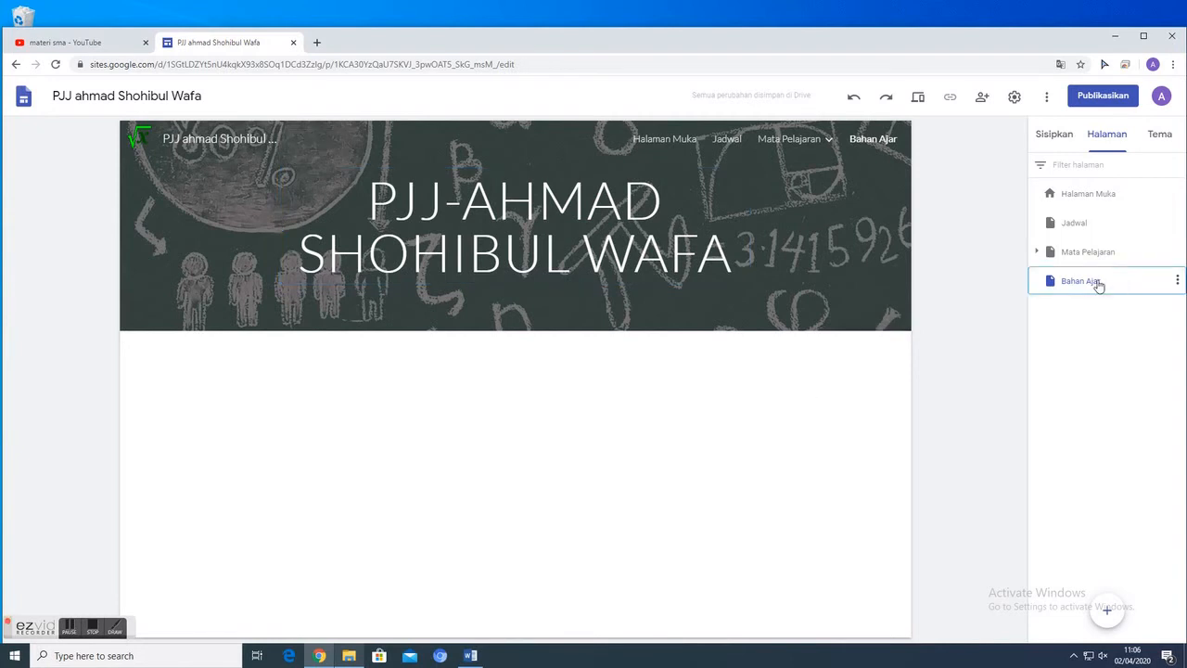
{"action": "left_click_drag", "start_coordinate": [374, 195], "coordinate": [733, 256]}
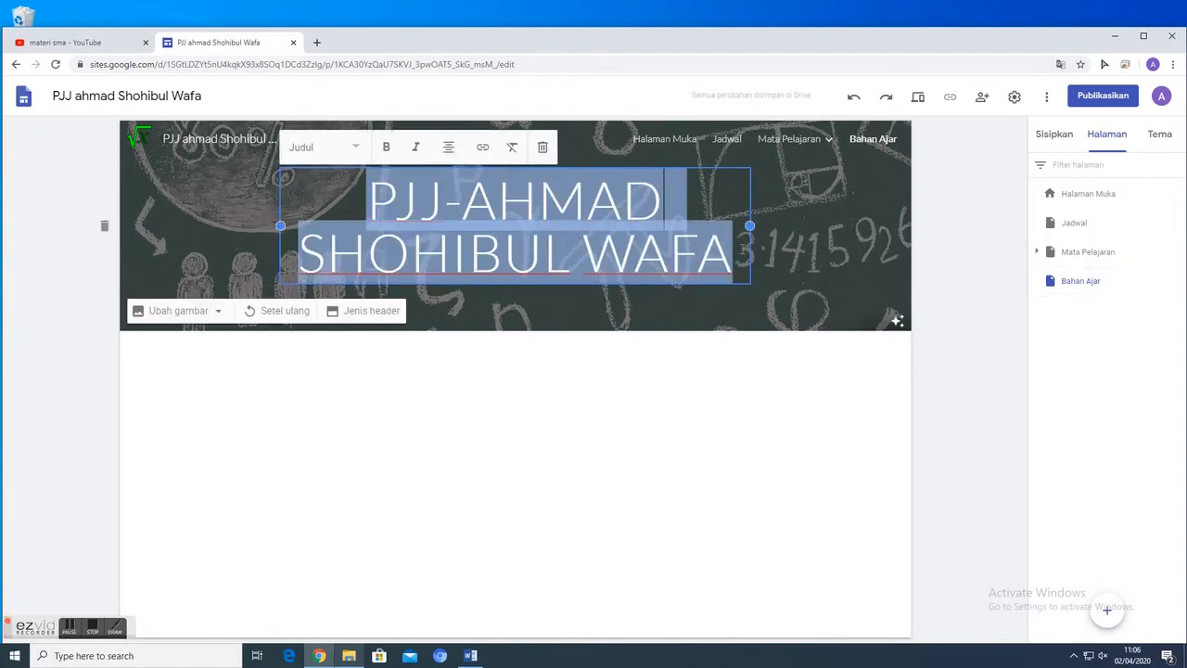
{"action": "type", "text": "BAHAN AJAR"}
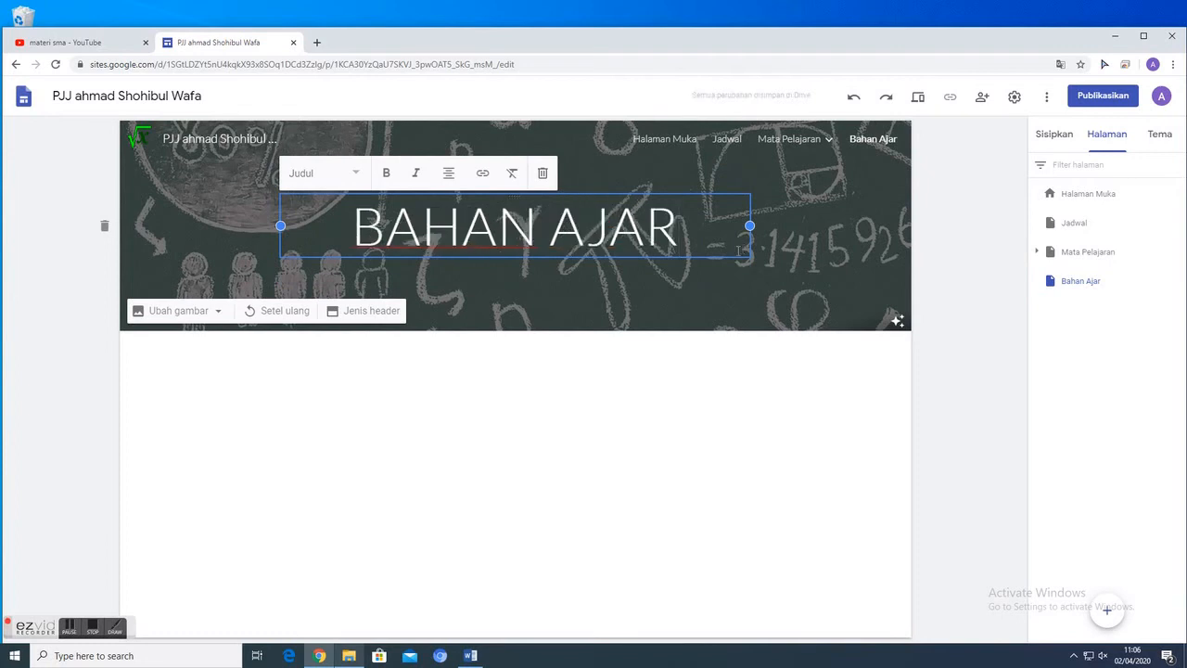
{"action": "left_click", "coordinate": [974, 243]}
- Open the Mata Pelajaran page and replace its header title with "MATA PELAJARAN"
{"action": "left_click", "coordinate": [1094, 251]}
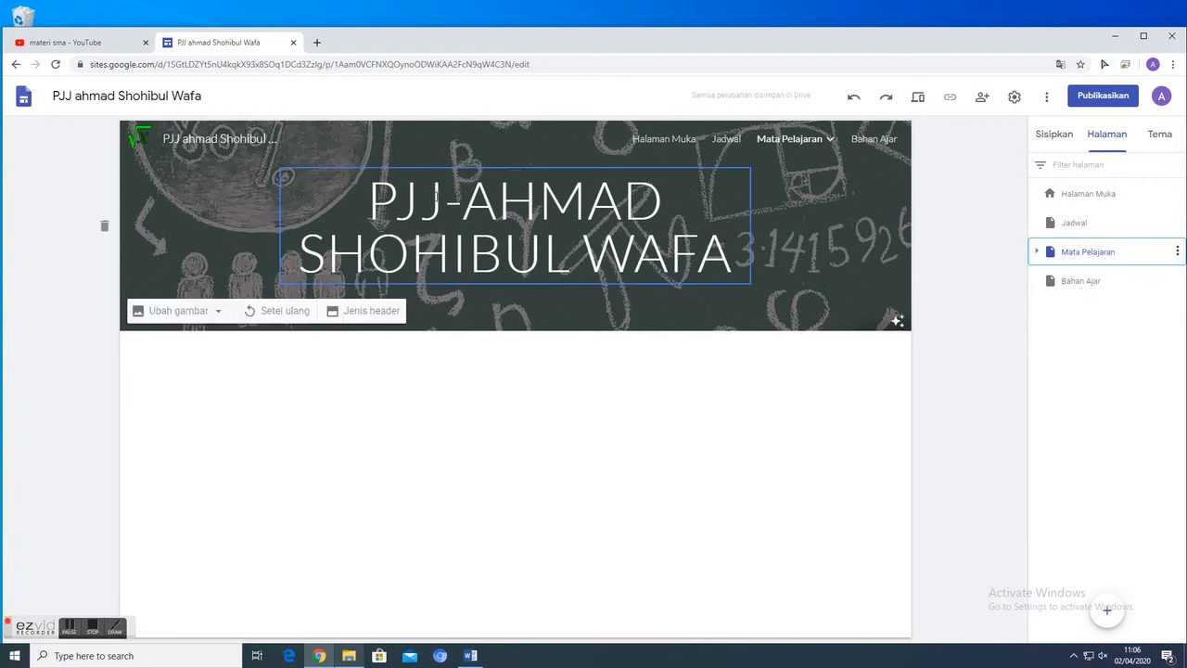
{"action": "left_click_drag", "start_coordinate": [360, 200], "coordinate": [733, 267]}
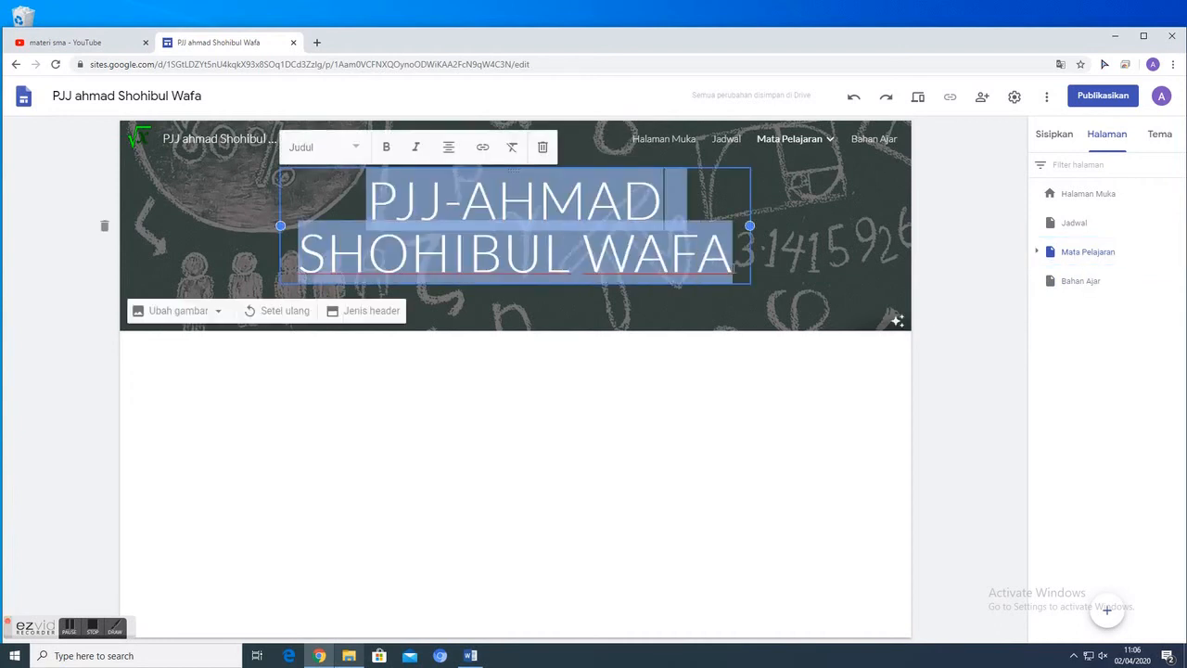
{"action": "type", "text": "mATA"}
{"action": "key", "text": "BackSpace"}
{"action": "key", "text": "BackSpace"}
{"action": "key", "text": "BackSpace"}
{"action": "key", "text": "BackSpace"}
{"action": "type", "text": "mate pe"}
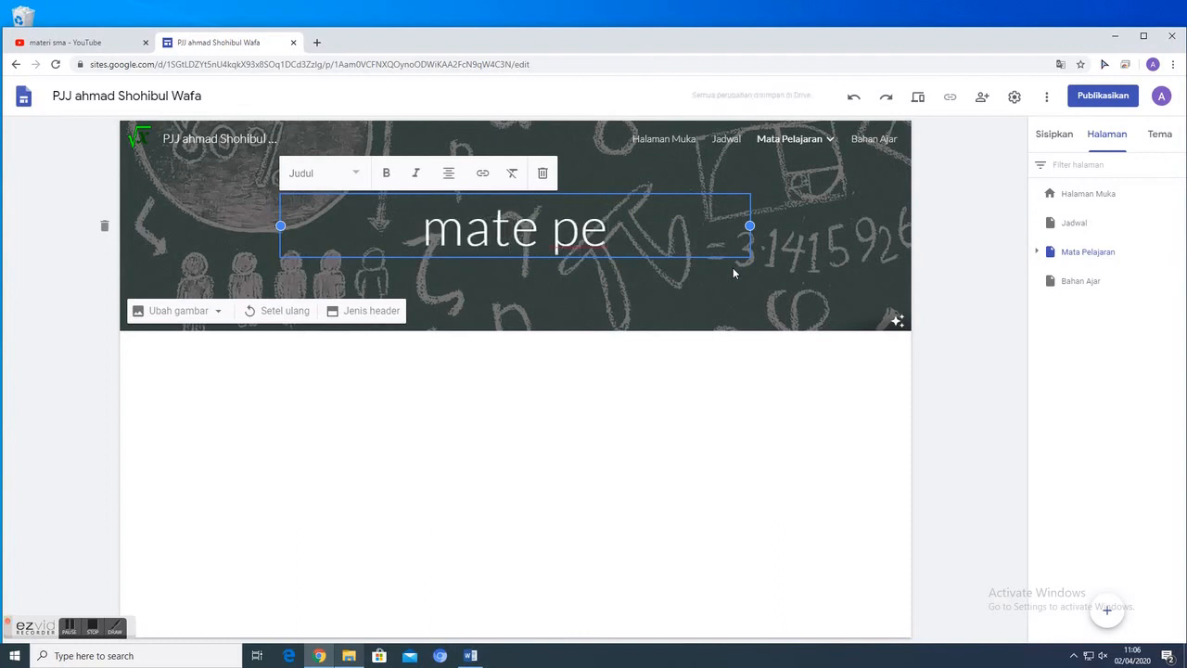
{"action": "key", "text": "BackSpace"}
{"action": "key", "text": "BackSpace"}
{"action": "key", "text": "BackSpace"}
{"action": "key", "text": "BackSpace"}
{"action": "key", "text": "BackSpace"}
{"action": "key", "text": "BackSpace"}
{"action": "key", "text": "BackSpace"}
{"action": "type", "text": "ME"}
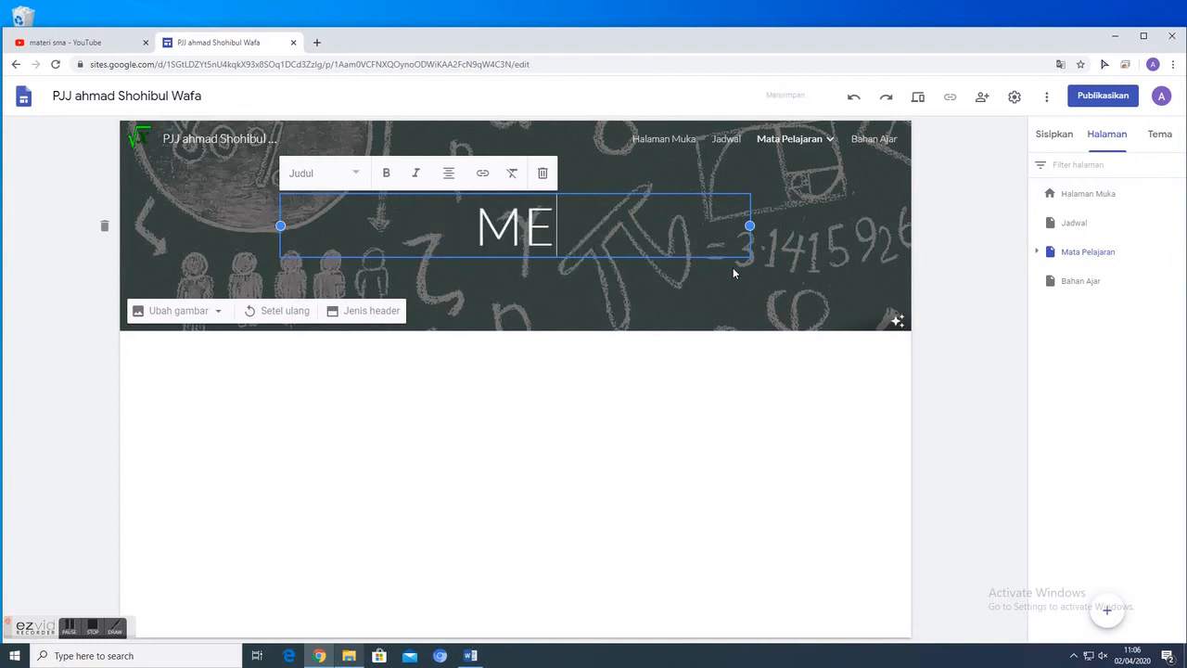
{"action": "key", "text": "BackSpace"}
{"action": "type", "text": "ATA "}
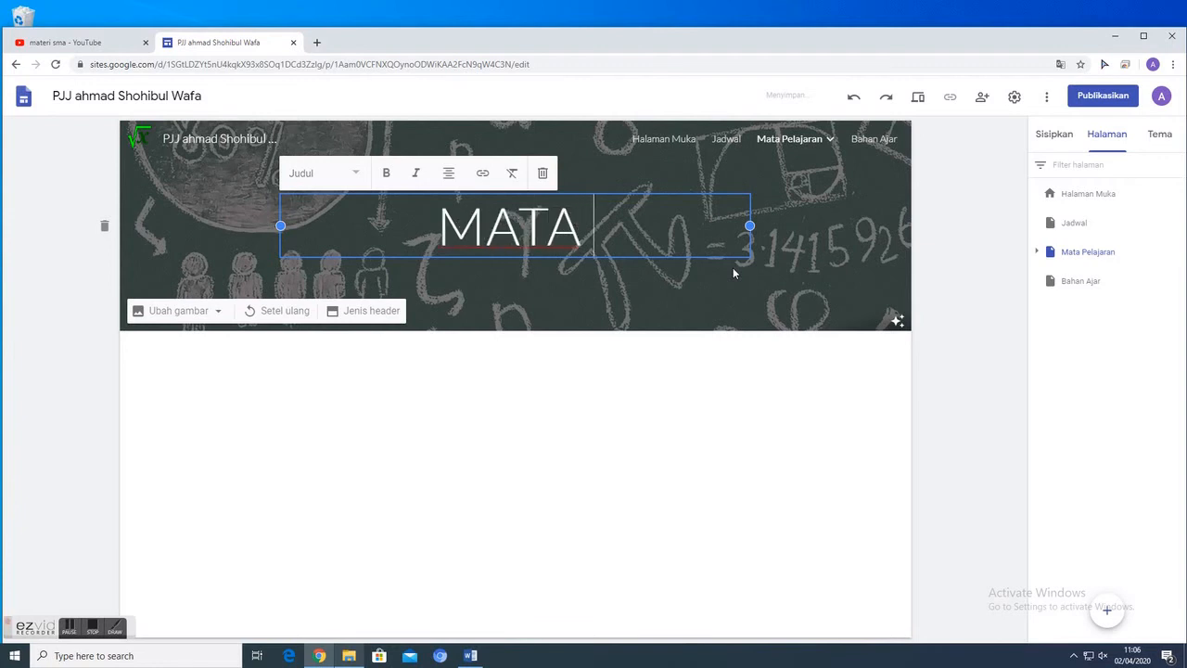
{"action": "type", "text": "PELAJARAN"}
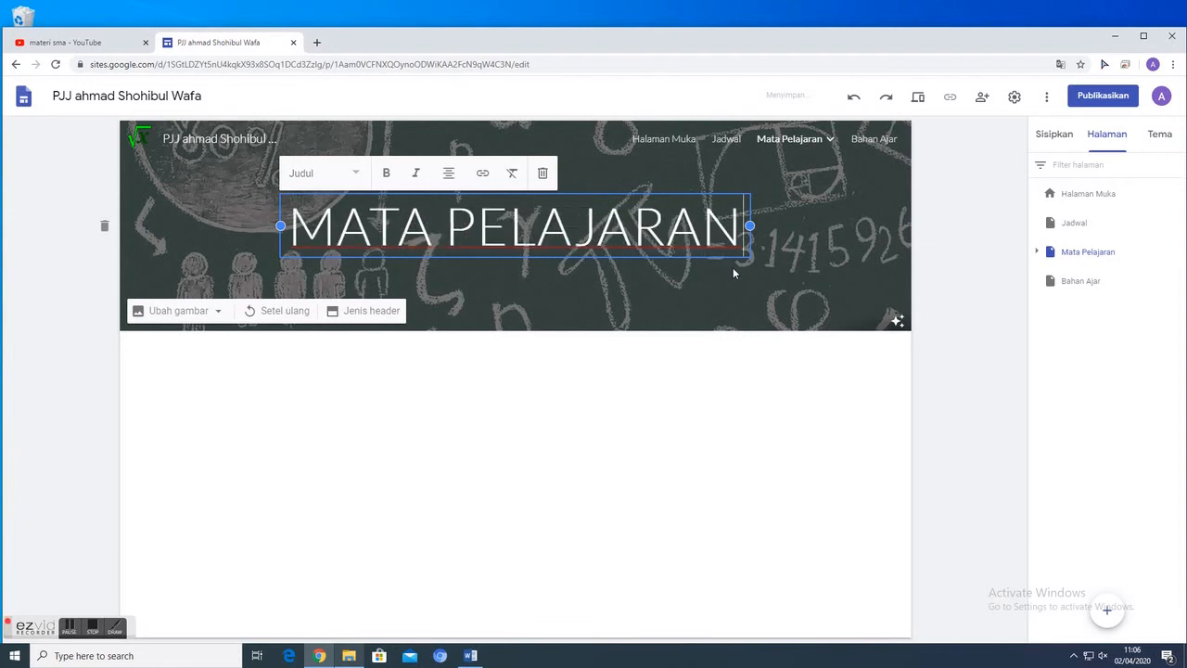
{"action": "left_click", "coordinate": [825, 453]}
{"action": "left_click", "coordinate": [1092, 281]}
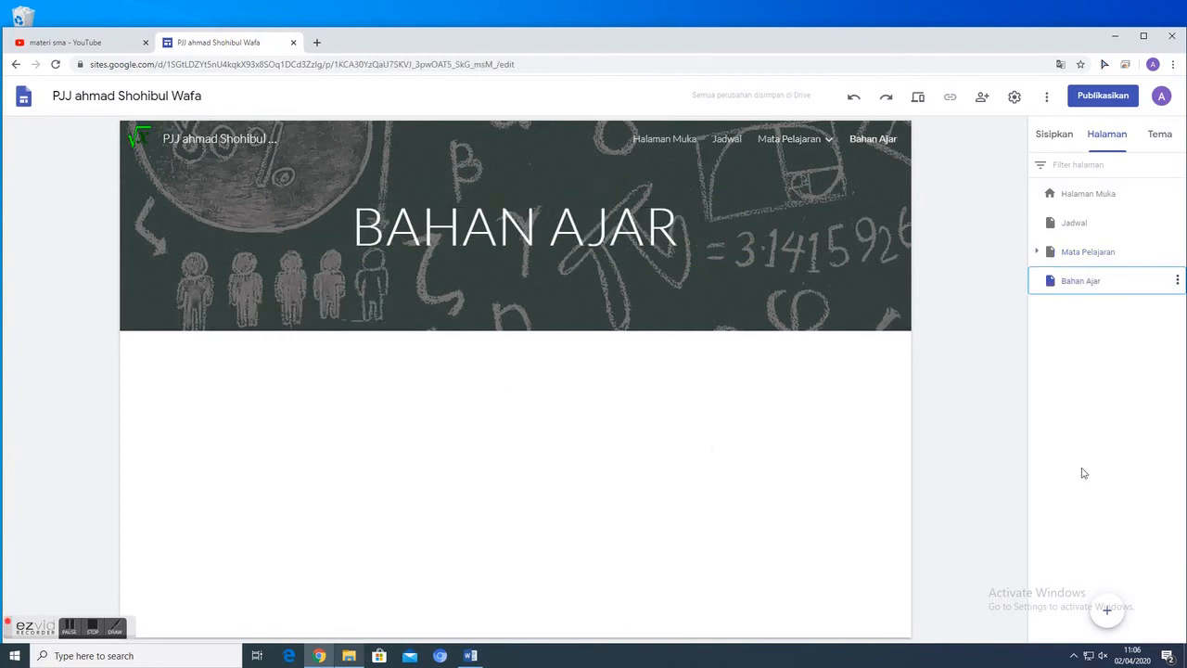
{"action": "left_click", "coordinate": [1177, 281]}
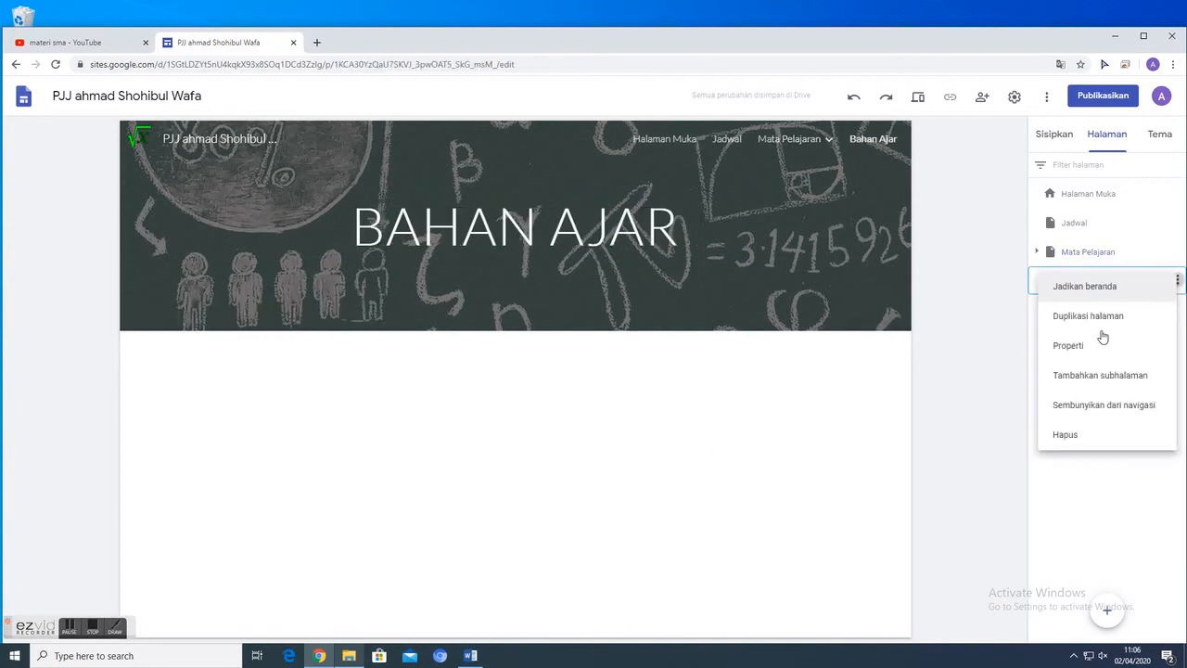
{"action": "left_click", "coordinate": [693, 438]}
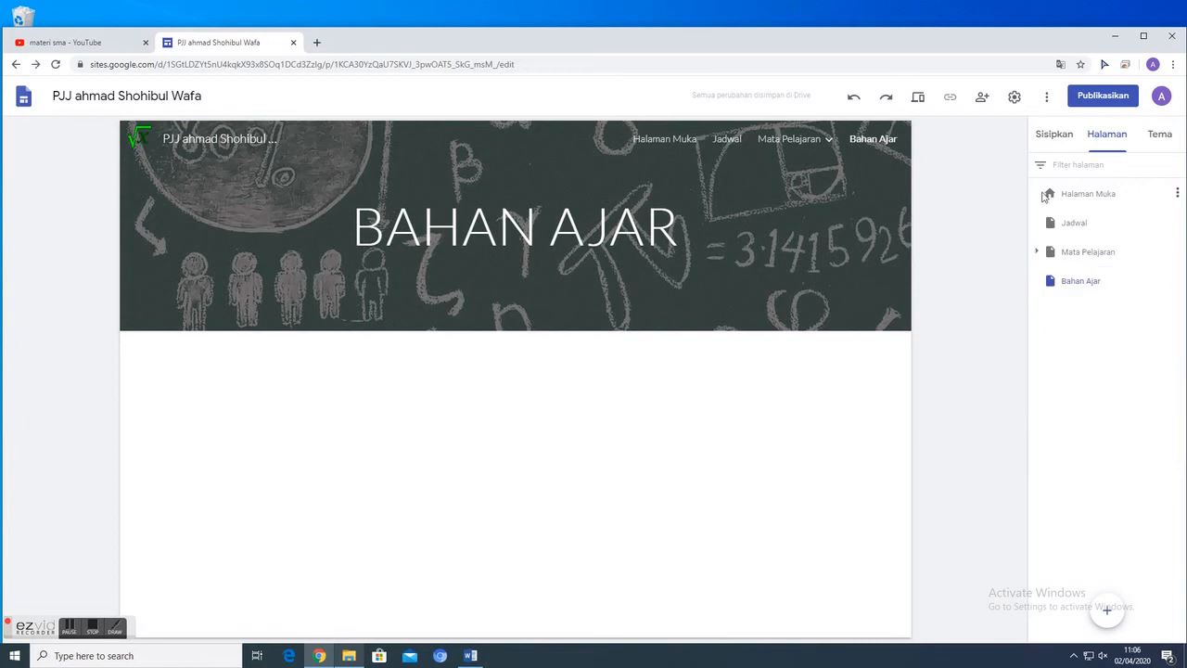
{"action": "left_click", "coordinate": [1058, 139]}
{"action": "scroll", "coordinate": [1092, 408], "scroll_direction": "down", "scroll_amount": 1}
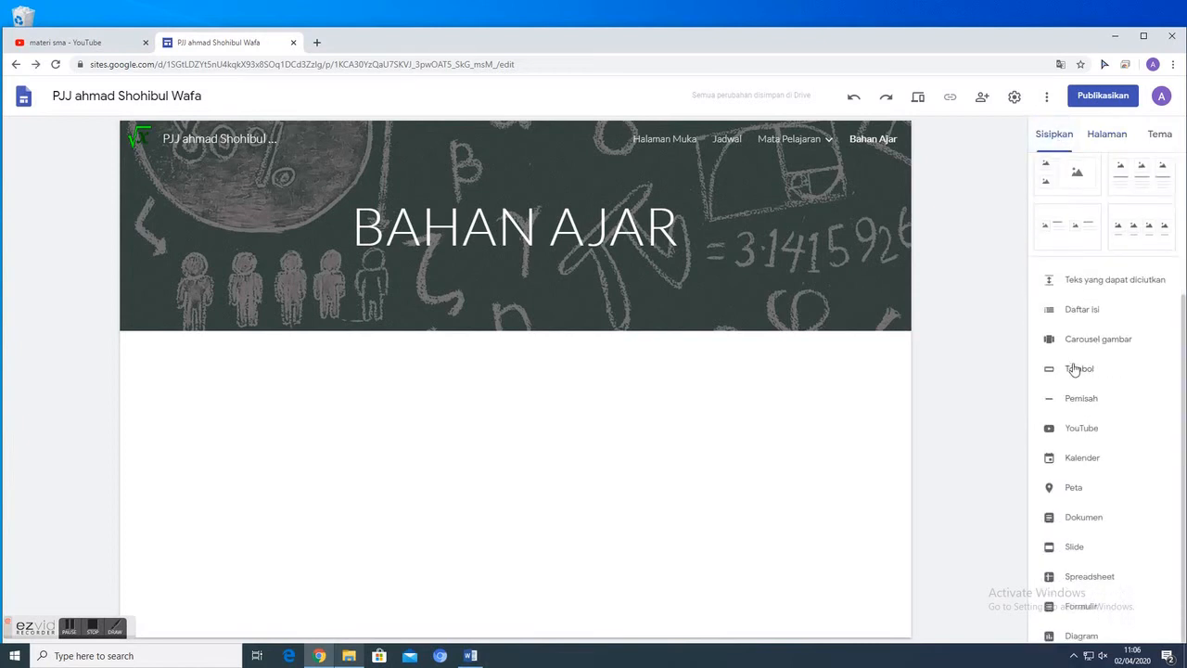
{"action": "left_click", "coordinate": [1076, 371]}
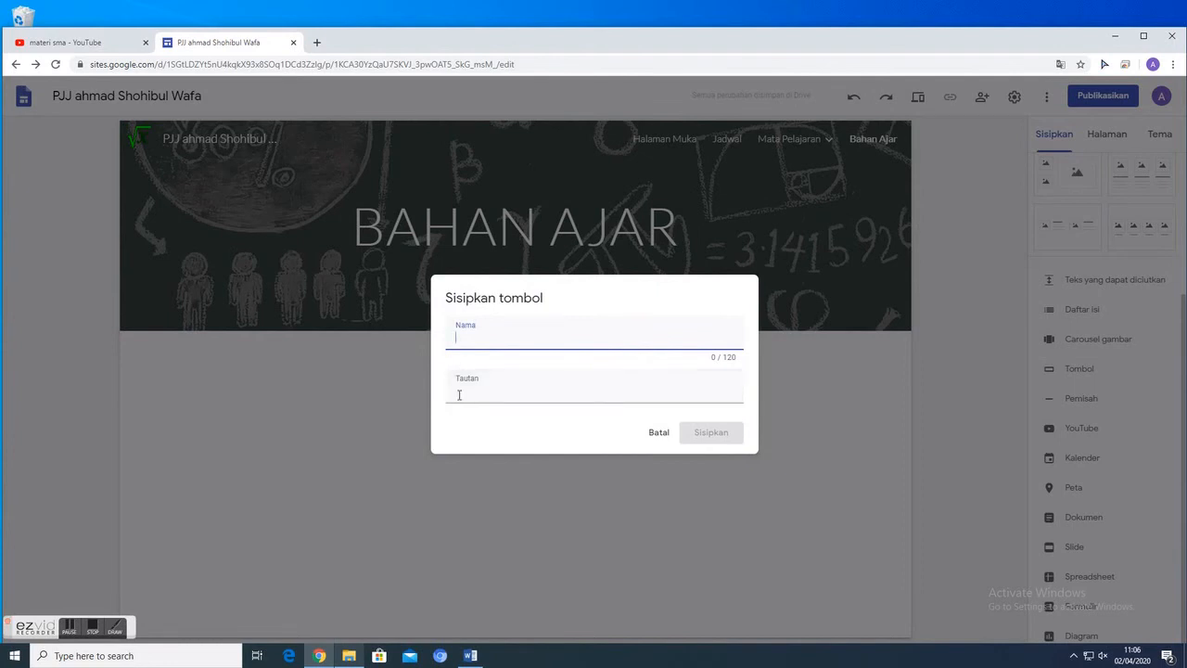
{"action": "left_click", "coordinate": [658, 432]}
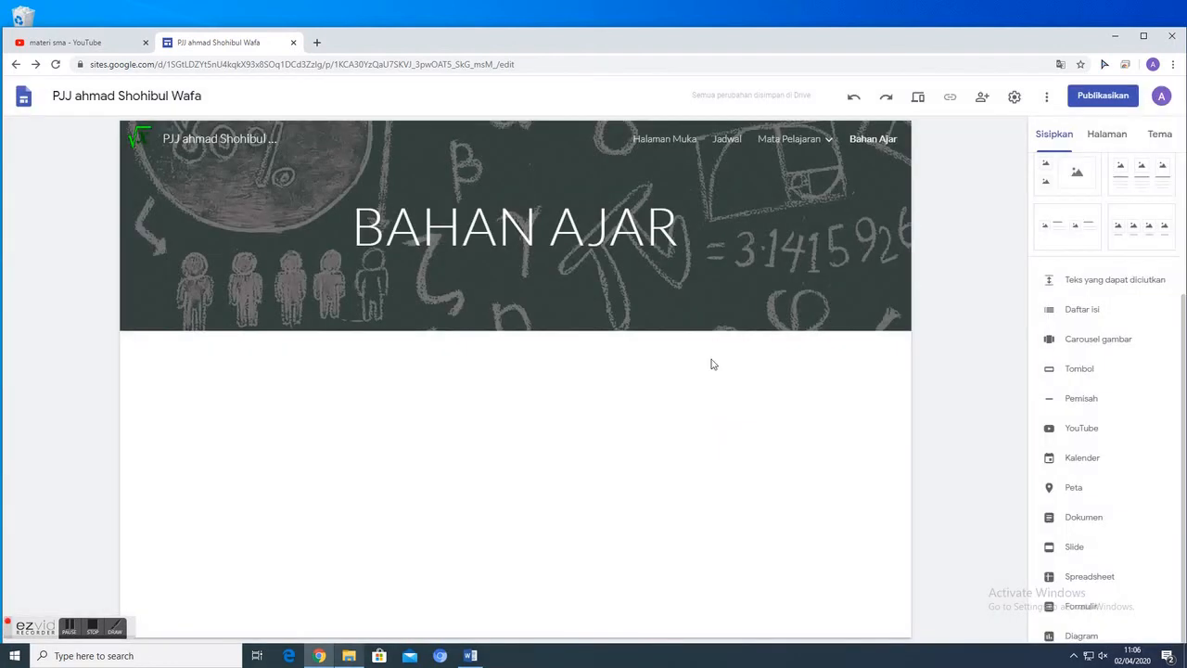
{"action": "left_click", "coordinate": [1104, 135]}
{"action": "left_click", "coordinate": [1177, 281]}
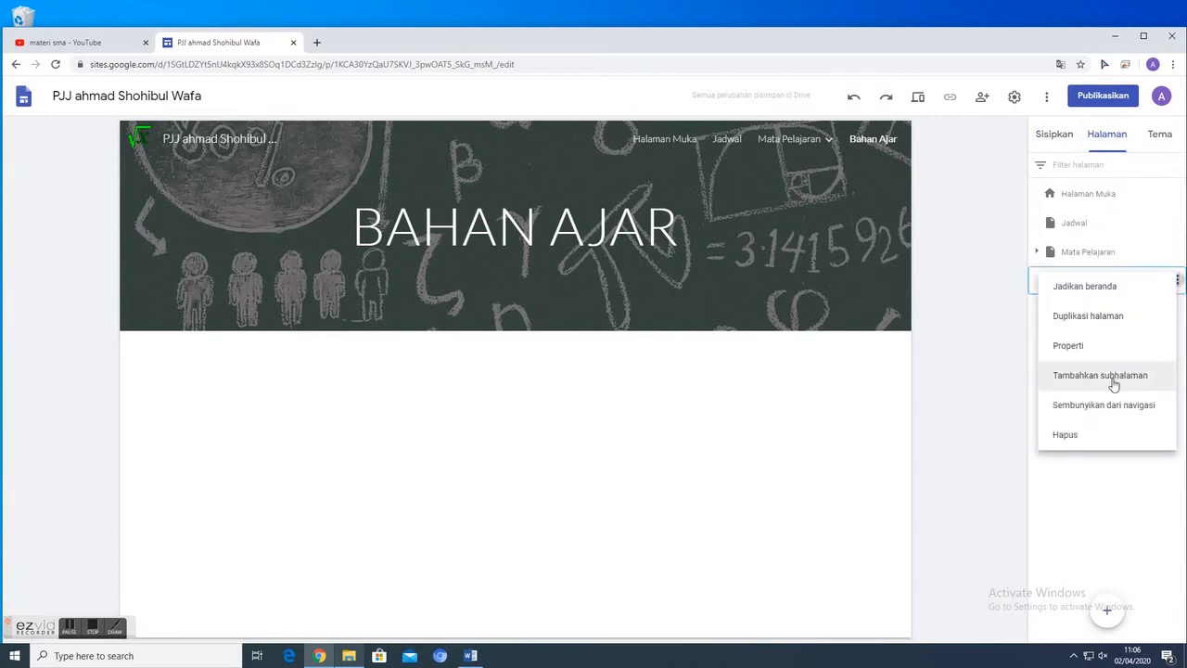
{"action": "left_click", "coordinate": [708, 458]}
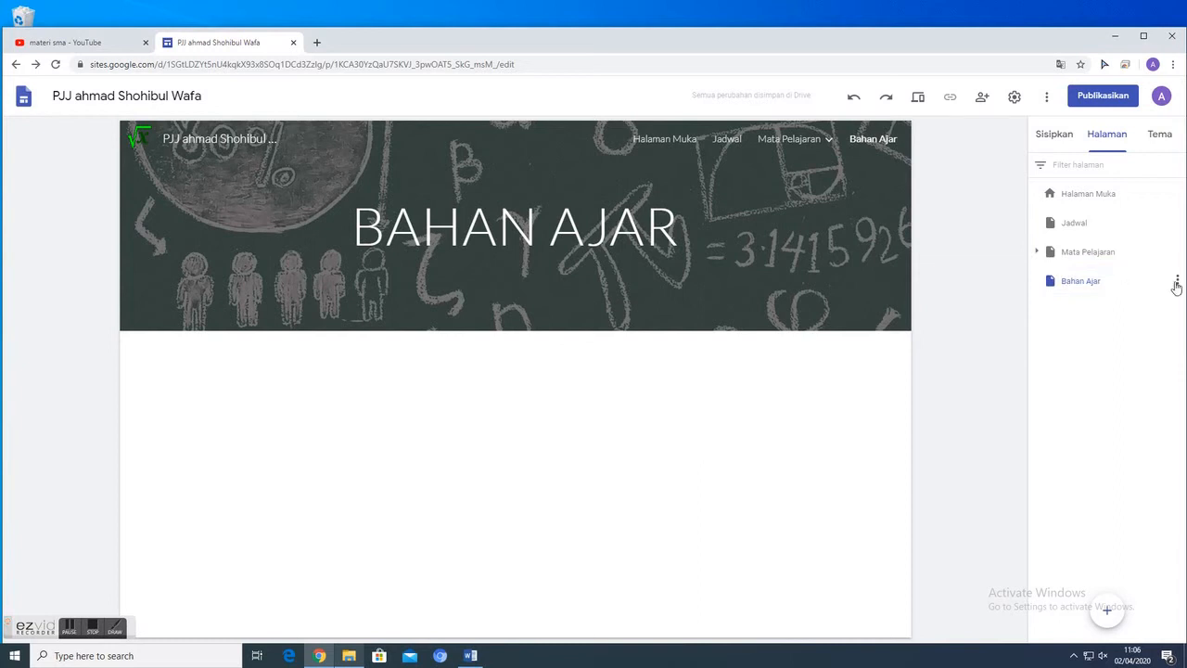
- Add a subpage named "Eksponen" under the Bahan Ajar page
{"action": "left_click", "coordinate": [1177, 283]}
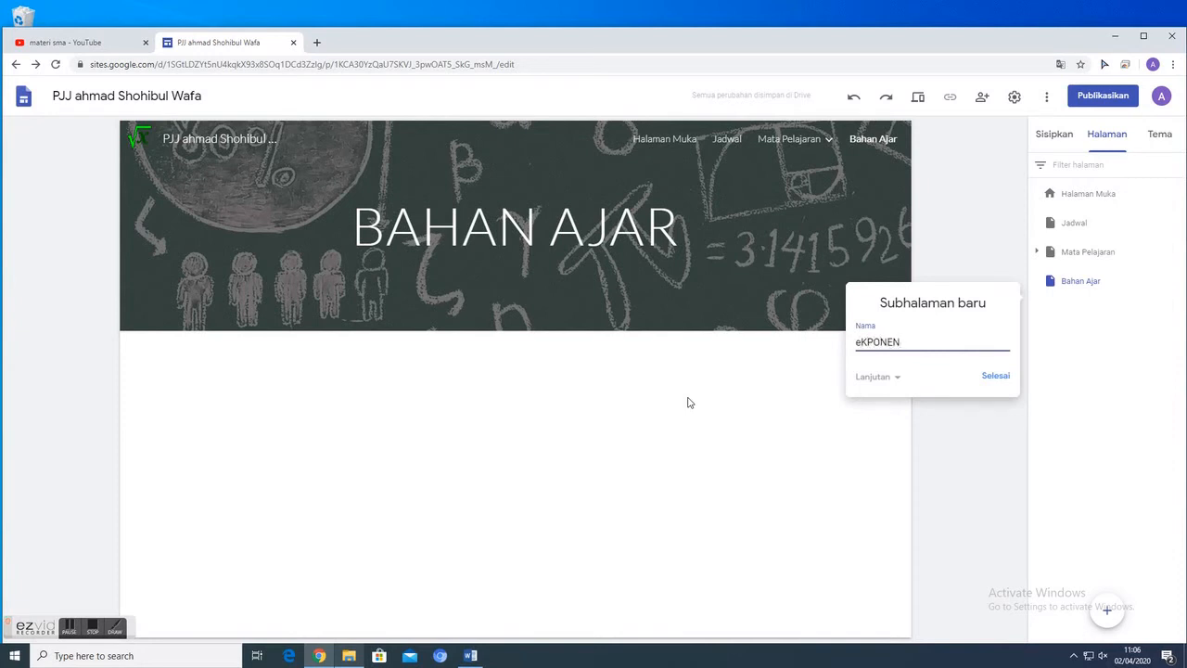
{"action": "key", "text": "ctrl+a"}
{"action": "key", "text": "BackSpace"}
{"action": "left_click", "coordinate": [1002, 374]}
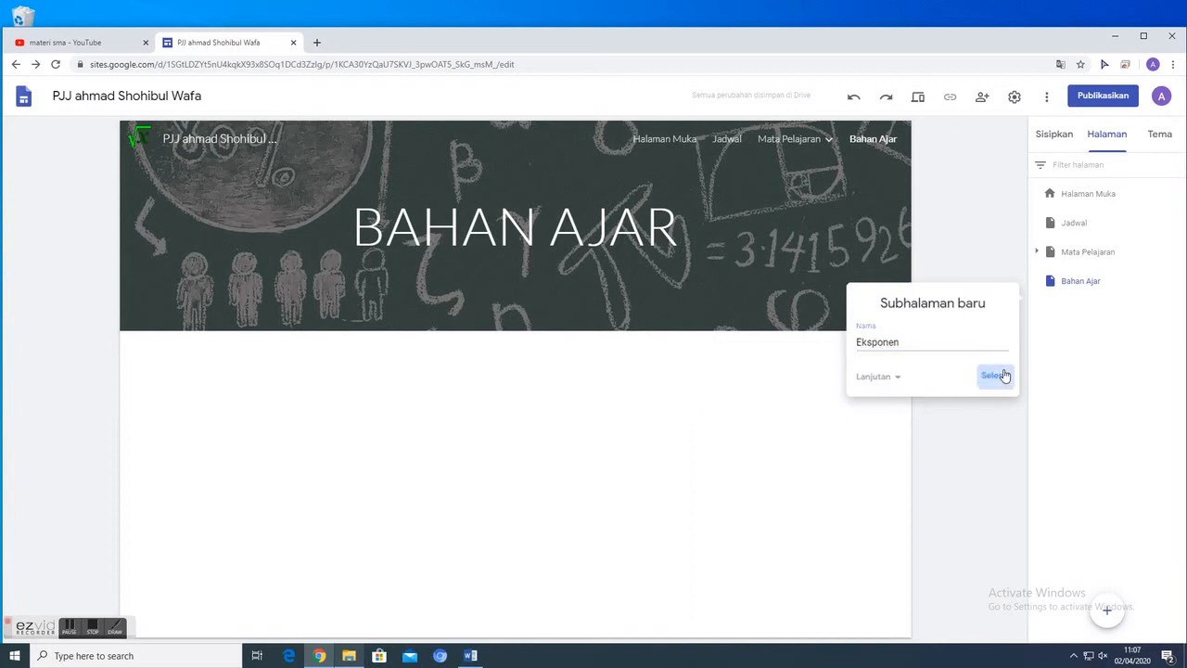
- Add a "Logaritma" subpage beneath the Eksponen page and delete it again
{"action": "left_click", "coordinate": [1178, 310]}
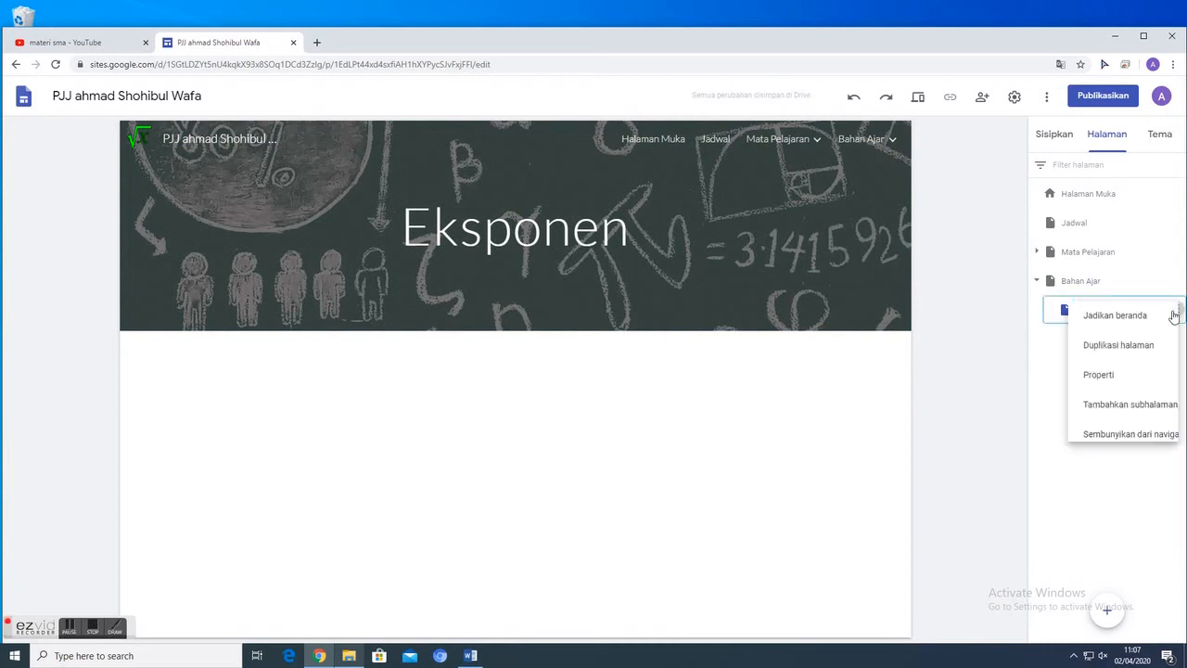
{"action": "left_click", "coordinate": [1085, 408]}
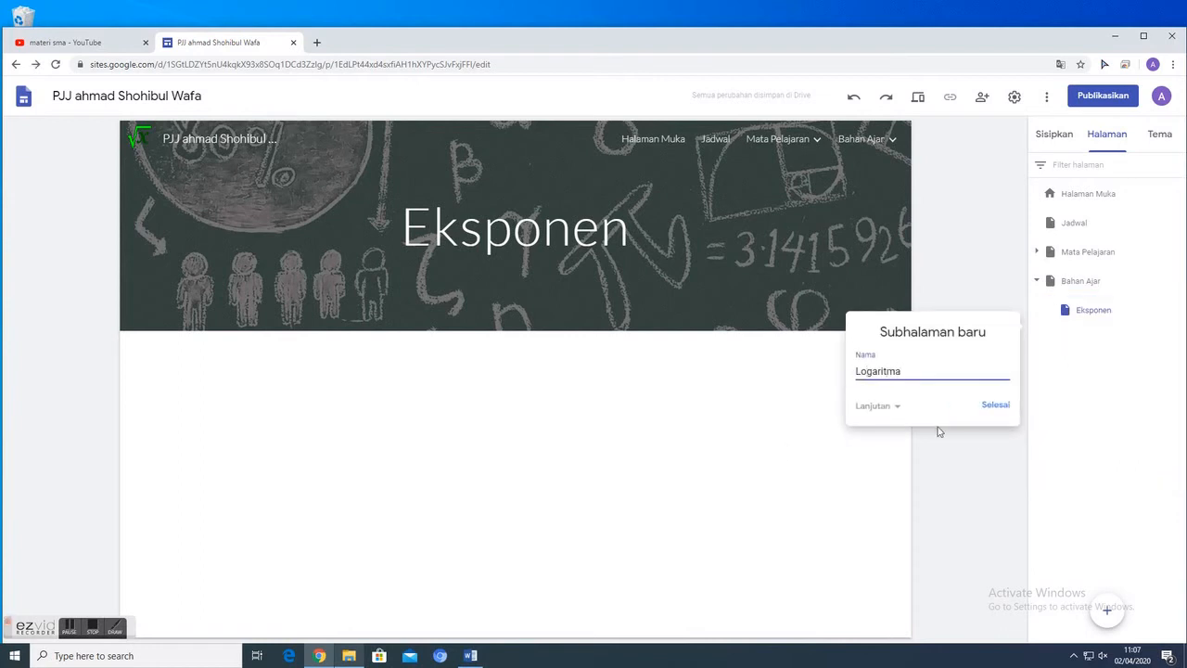
{"action": "left_click", "coordinate": [1003, 408]}
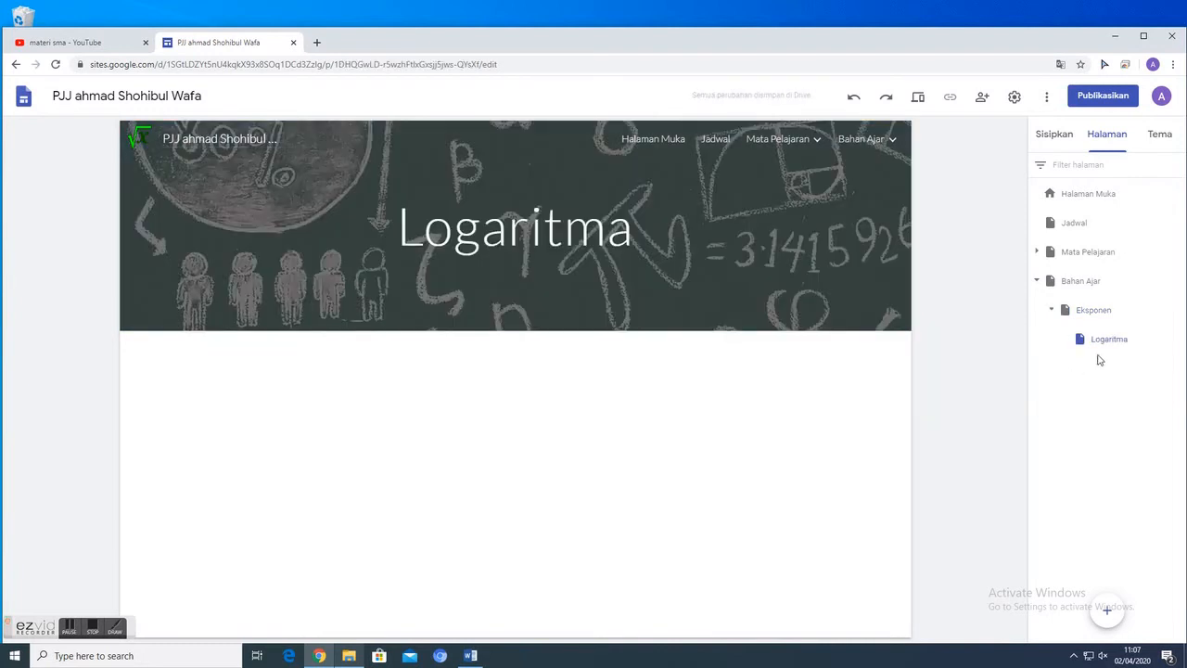
{"action": "left_click", "coordinate": [1177, 337]}
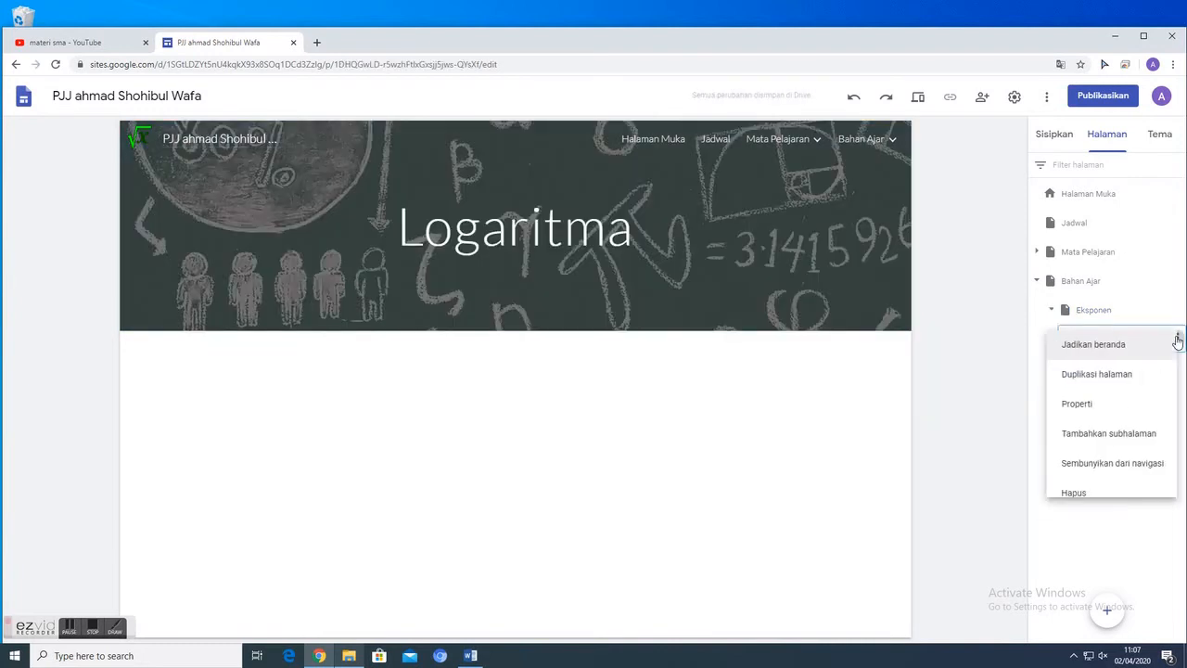
{"action": "left_click", "coordinate": [1091, 348]}
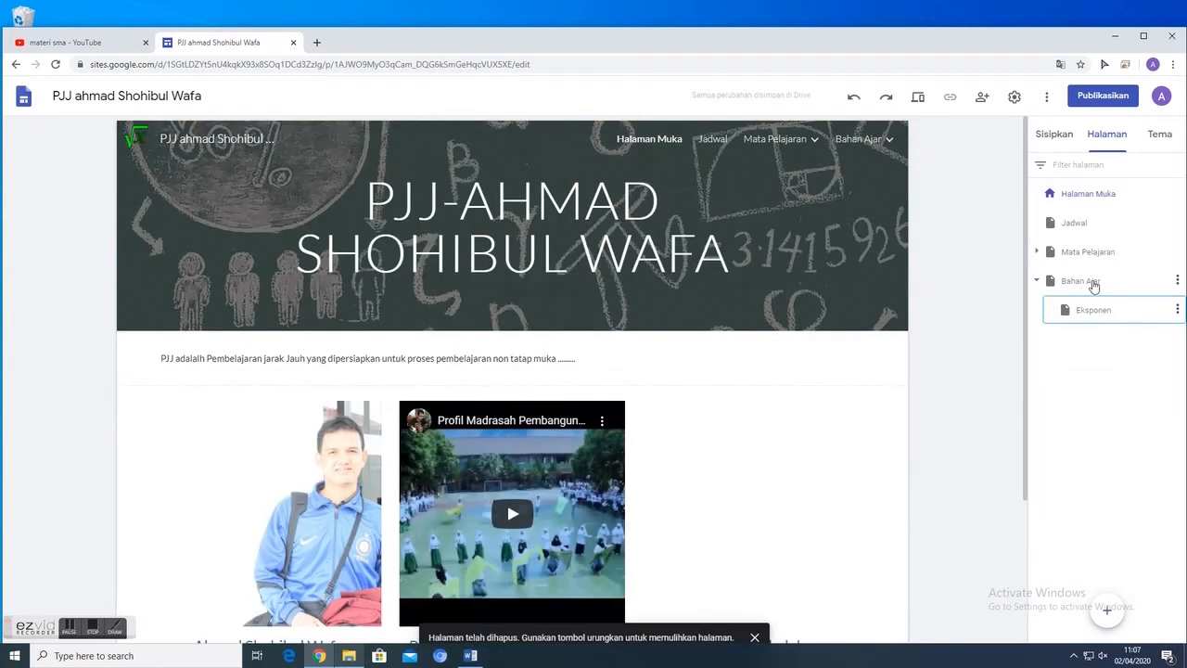
- Add a subpage named "Logaritma" directly under the Bahan Ajar page, alongside Eksponen
{"action": "left_click", "coordinate": [1177, 280]}
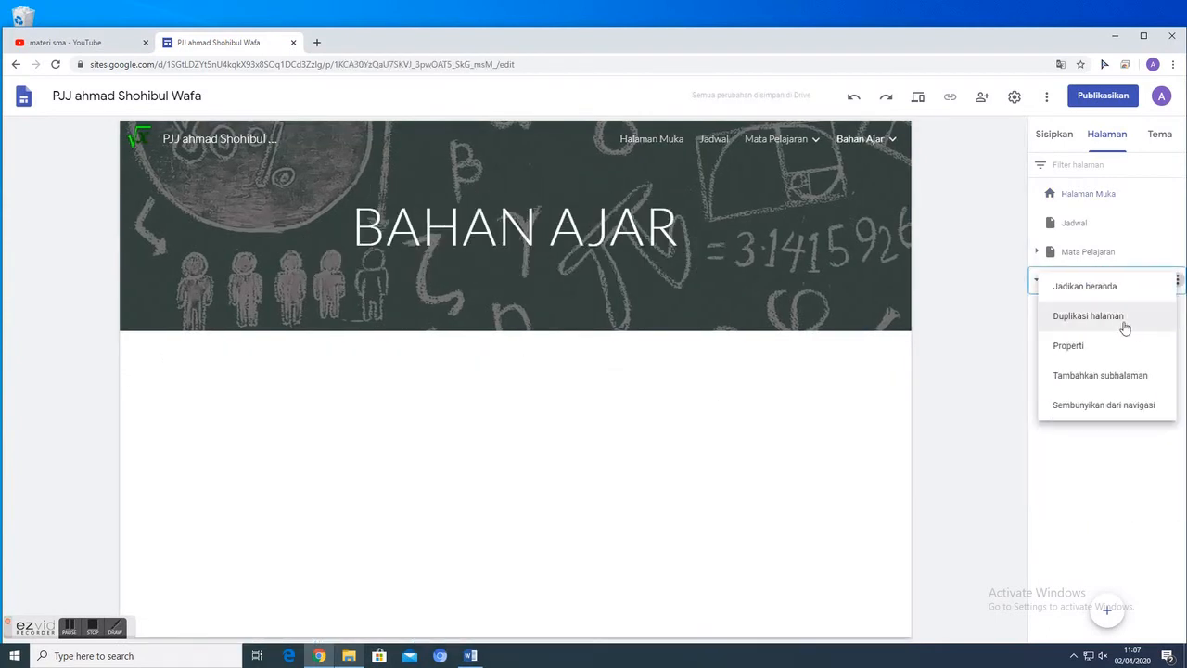
{"action": "left_click", "coordinate": [1103, 378]}
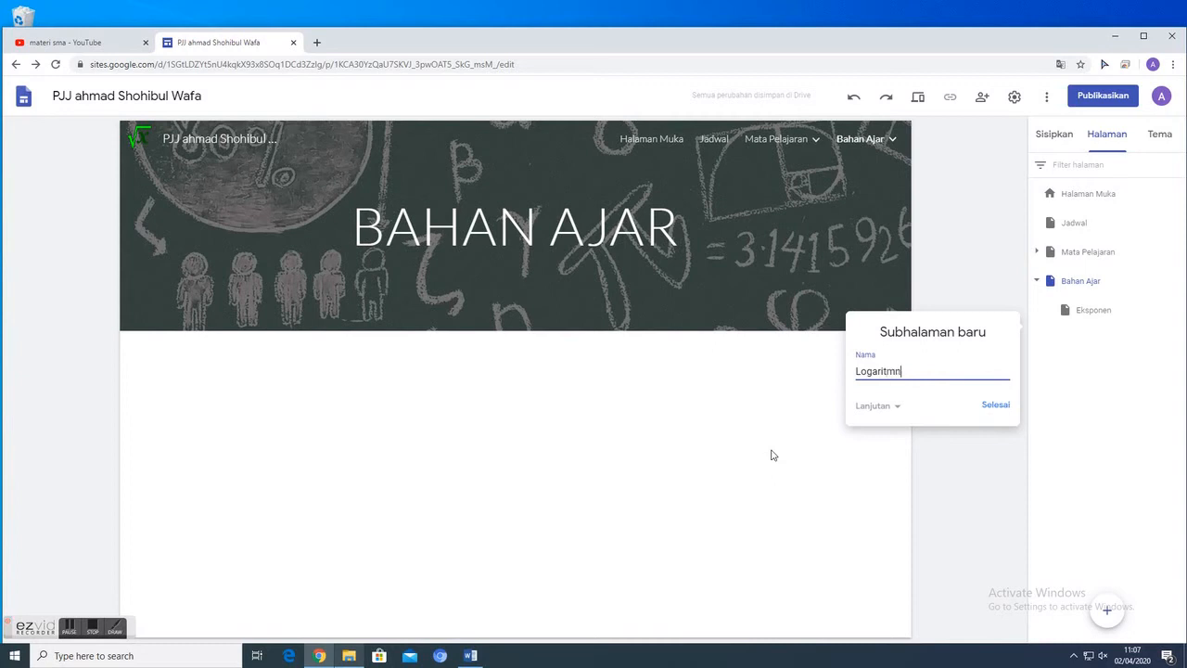
{"action": "left_click", "coordinate": [995, 406]}
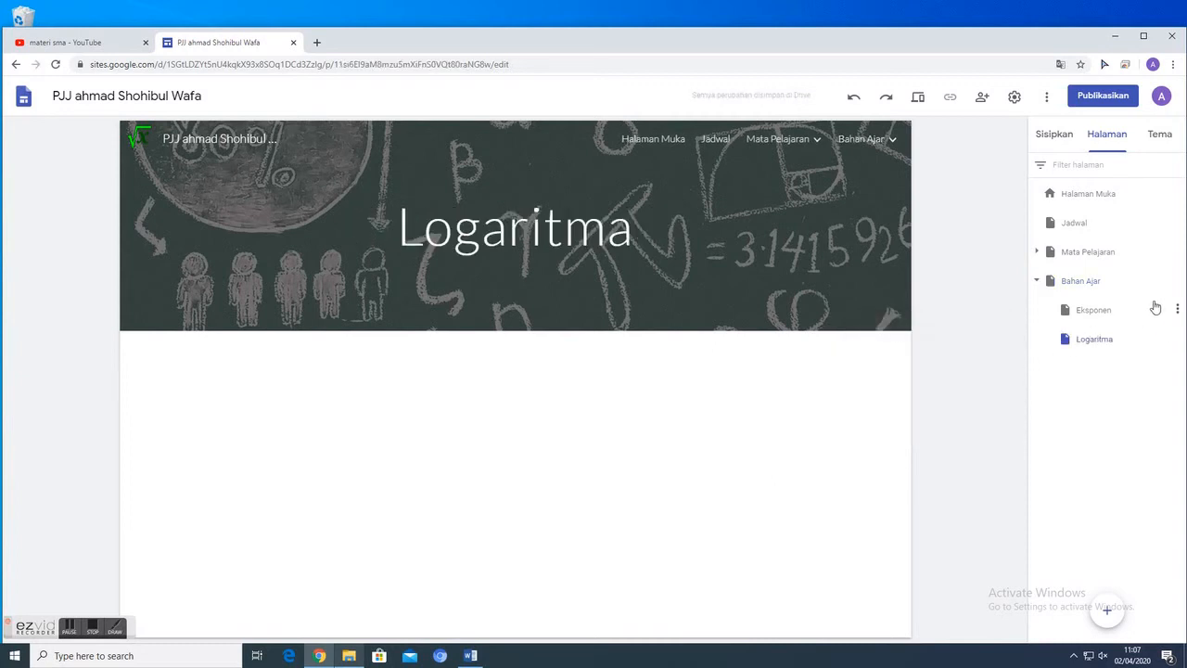
- Open the Eksponen page and start inserting a button named "Materi 01", leaving its link empty
{"action": "left_click", "coordinate": [1087, 310]}
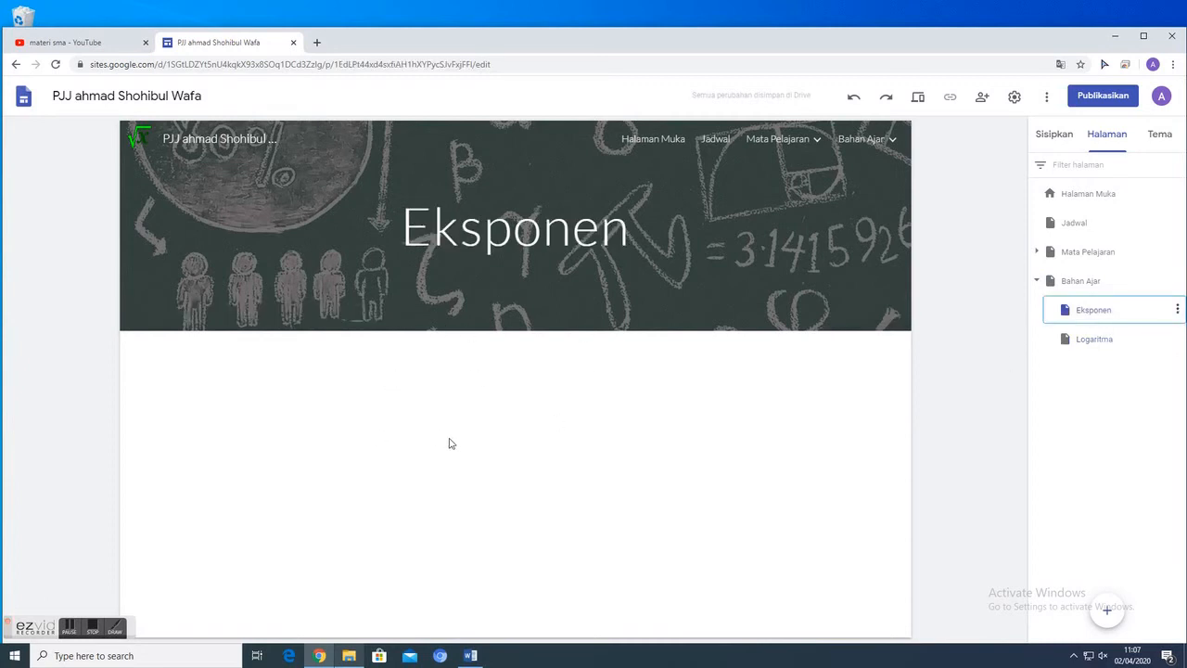
{"action": "left_click", "coordinate": [1055, 135]}
{"action": "scroll", "coordinate": [1073, 414], "scroll_direction": "down", "scroll_amount": 1}
{"action": "left_click", "coordinate": [1078, 369]}
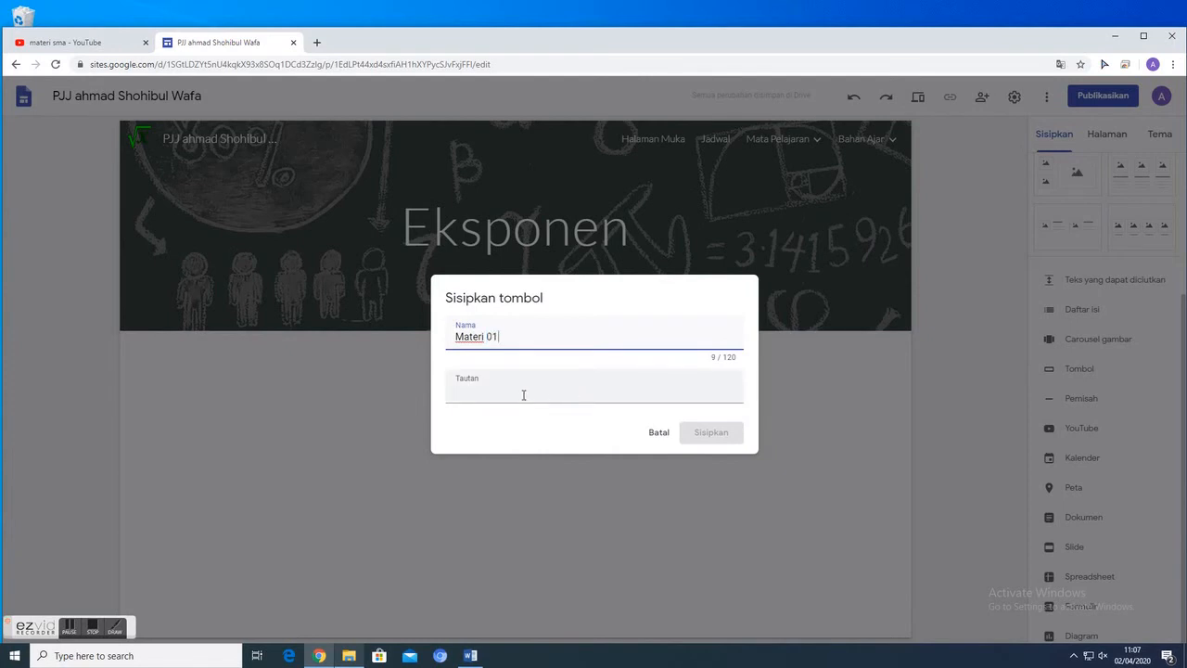
{"action": "left_click", "coordinate": [511, 396]}
- Open materimatematika.com in a new browser tab and show its posts labelled "Eksponen dan Logaritma"
{"action": "left_click", "coordinate": [316, 43]}
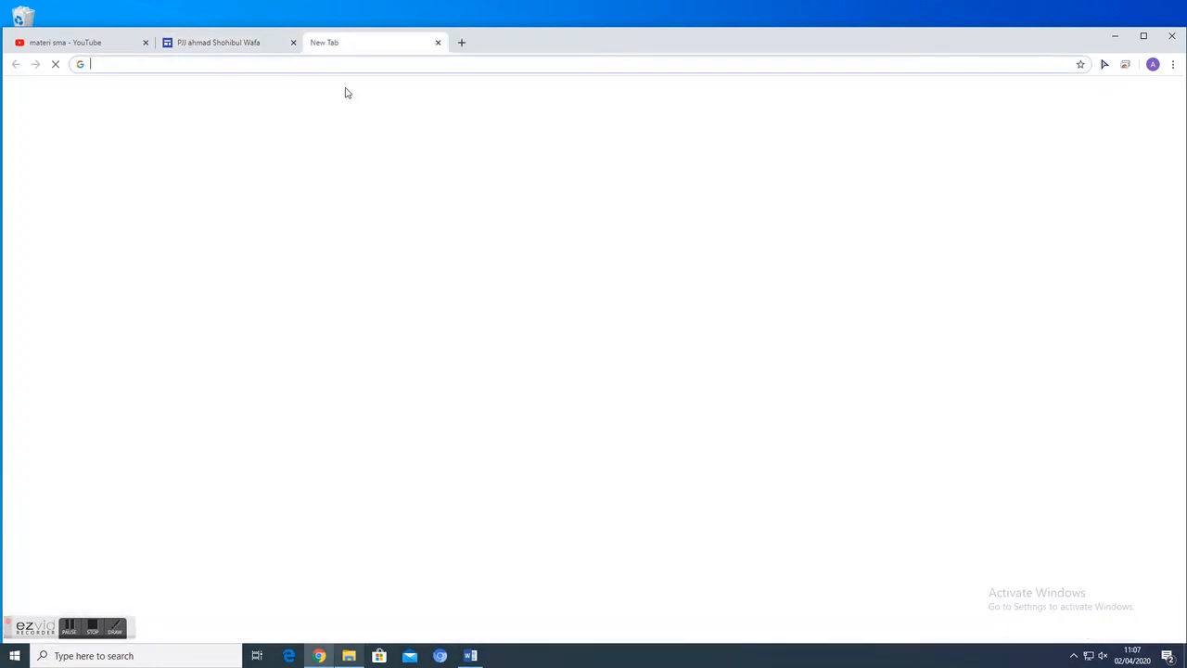
{"action": "type", "text": "Materimatematika.com"}
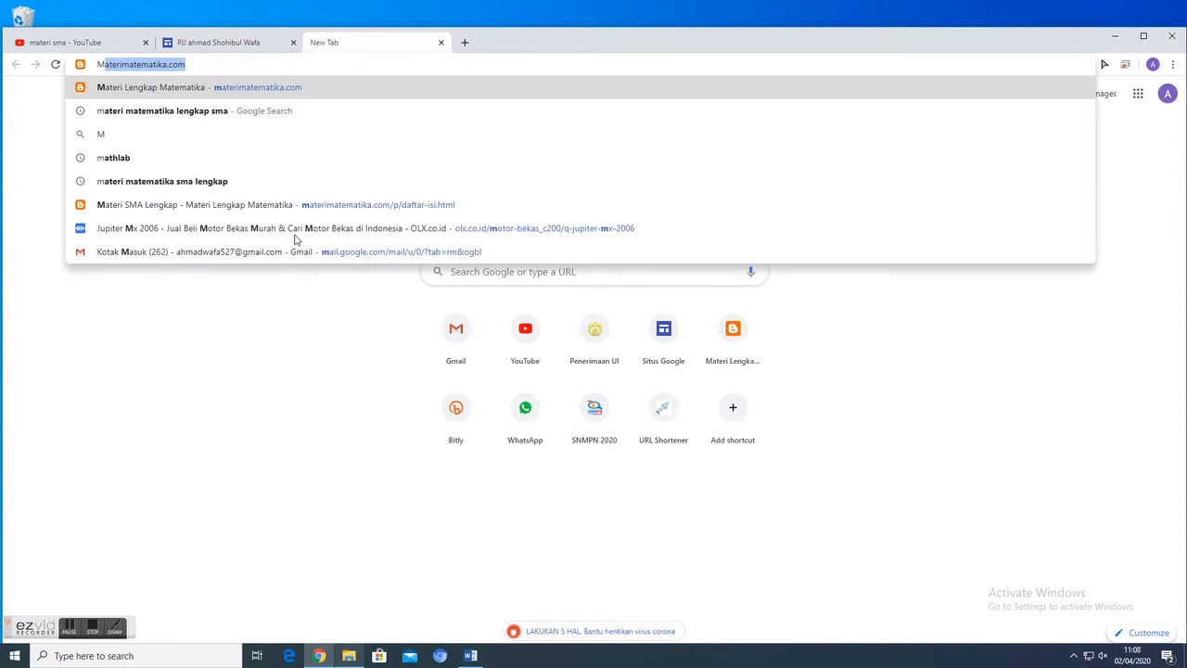
{"action": "left_click", "coordinate": [206, 90]}
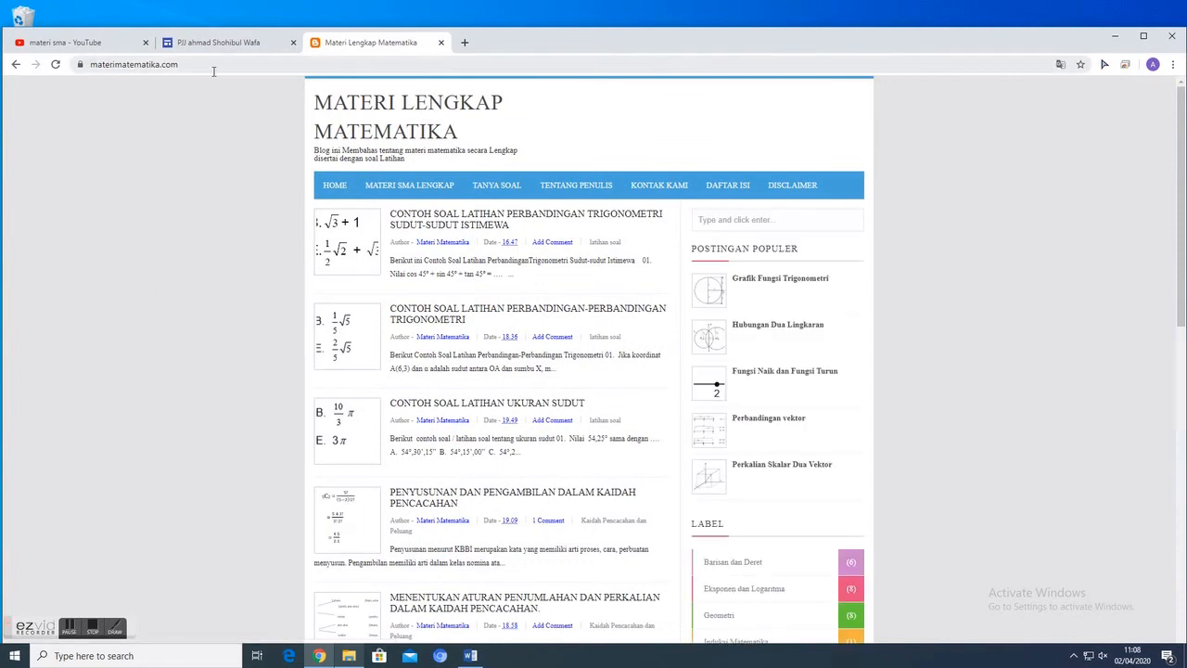
{"action": "scroll", "coordinate": [554, 300], "scroll_direction": "down", "scroll_amount": 4}
{"action": "scroll", "coordinate": [554, 299], "scroll_direction": "up", "scroll_amount": 2}
{"action": "scroll", "coordinate": [668, 269], "scroll_direction": "down", "scroll_amount": 3}
{"action": "scroll", "coordinate": [782, 222], "scroll_direction": "up", "scroll_amount": 1}
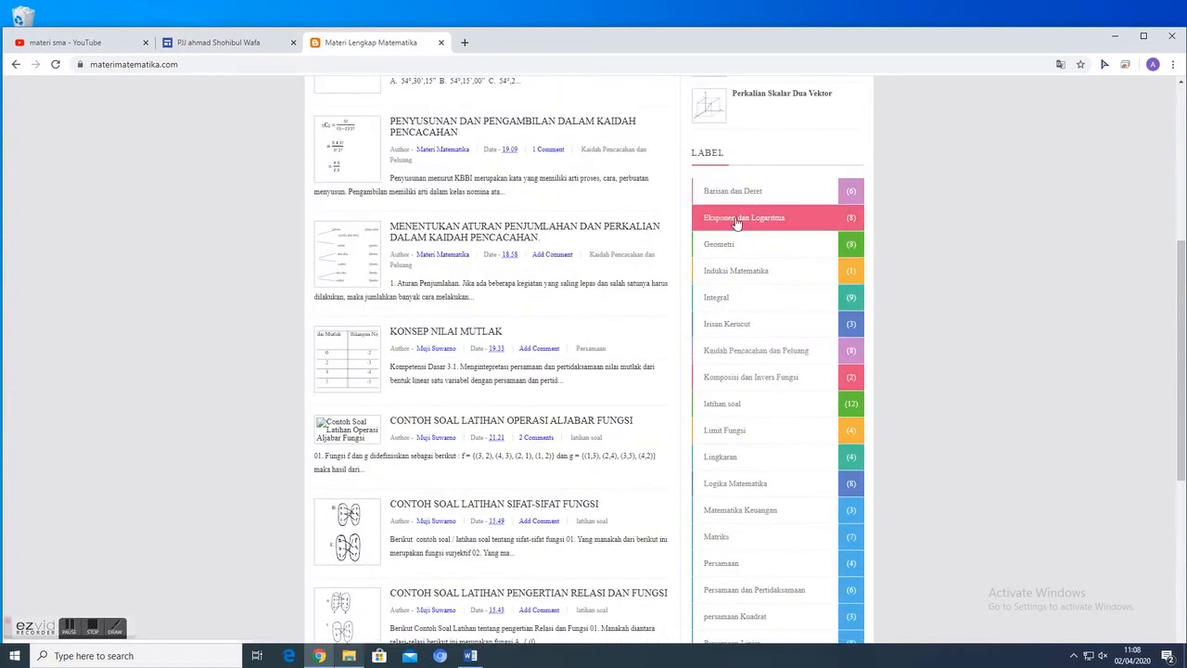
{"action": "left_click", "coordinate": [738, 219]}
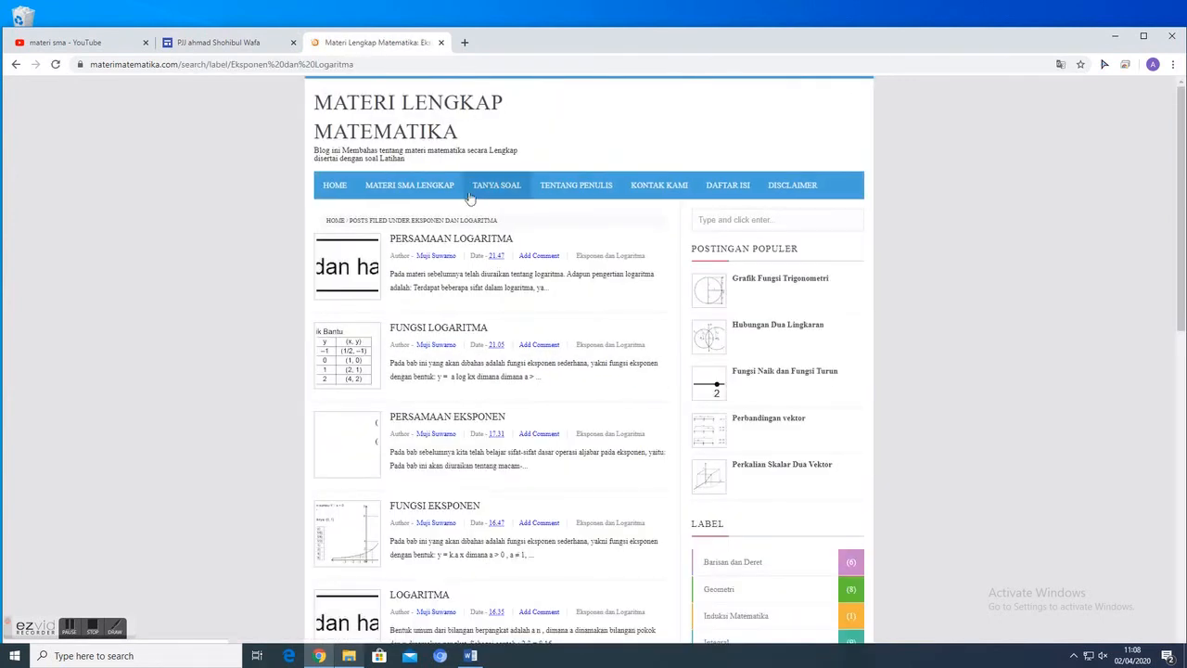
- Look through the site's Materi SMA Lengkap topic list for Kelas X to XII and return to the Eksponen dan Logaritma posts
{"action": "scroll", "coordinate": [519, 271], "scroll_direction": "down", "scroll_amount": 5}
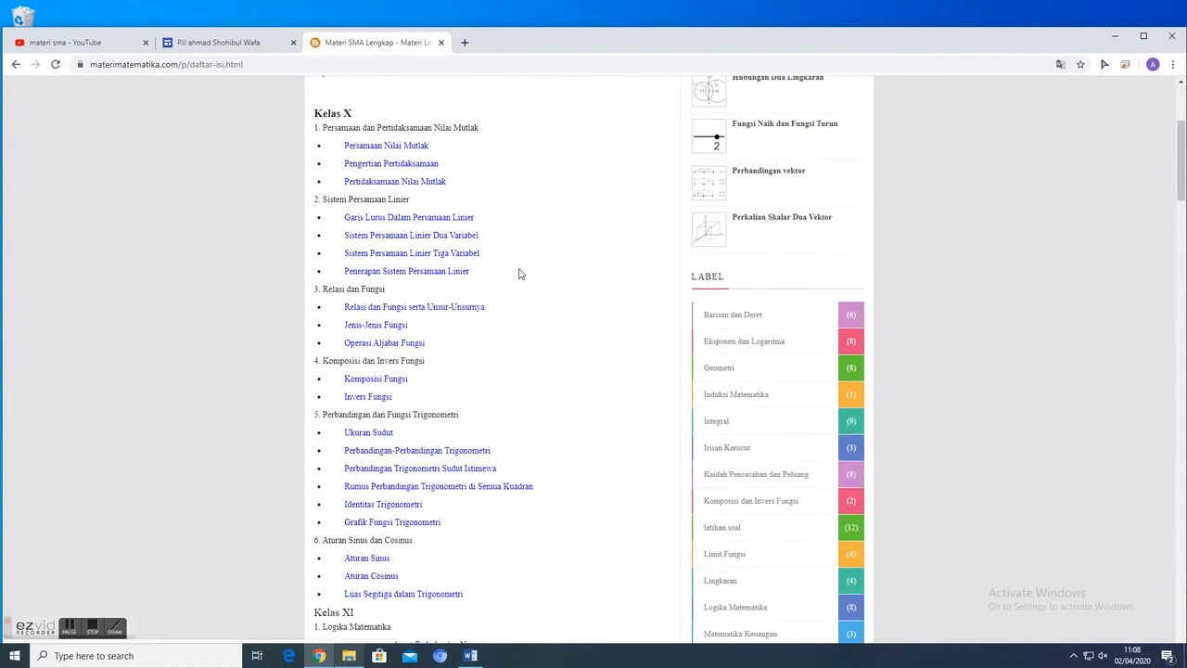
{"action": "scroll", "coordinate": [519, 275], "scroll_direction": "down", "scroll_amount": 8}
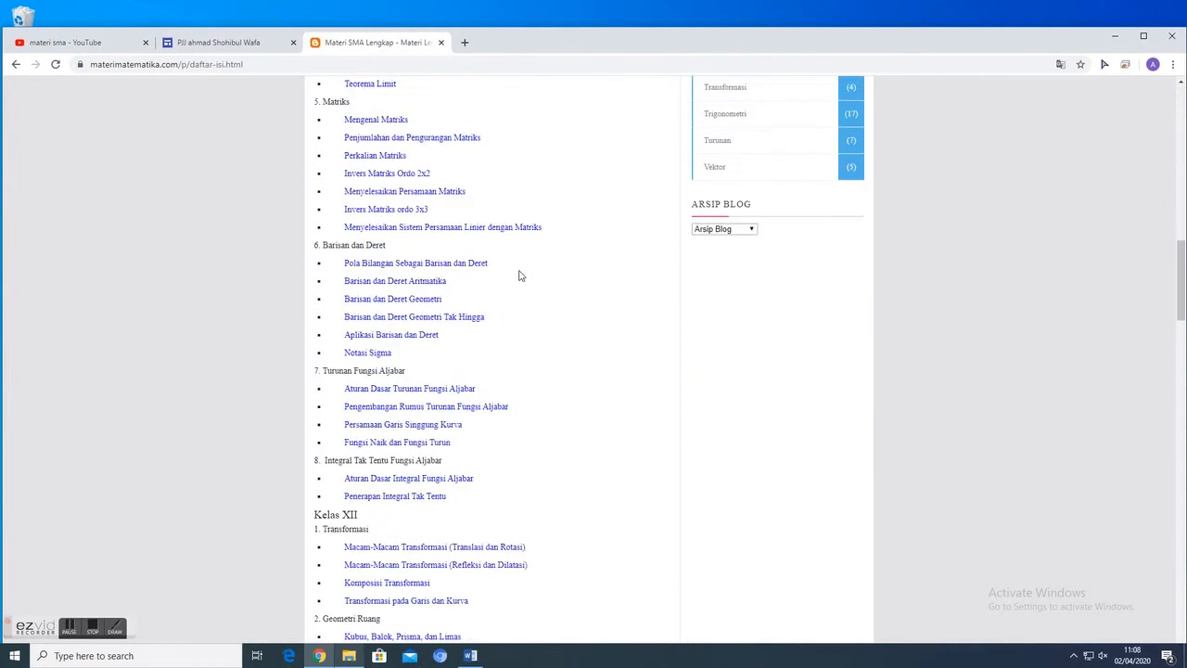
{"action": "scroll", "coordinate": [519, 274], "scroll_direction": "down", "scroll_amount": 6}
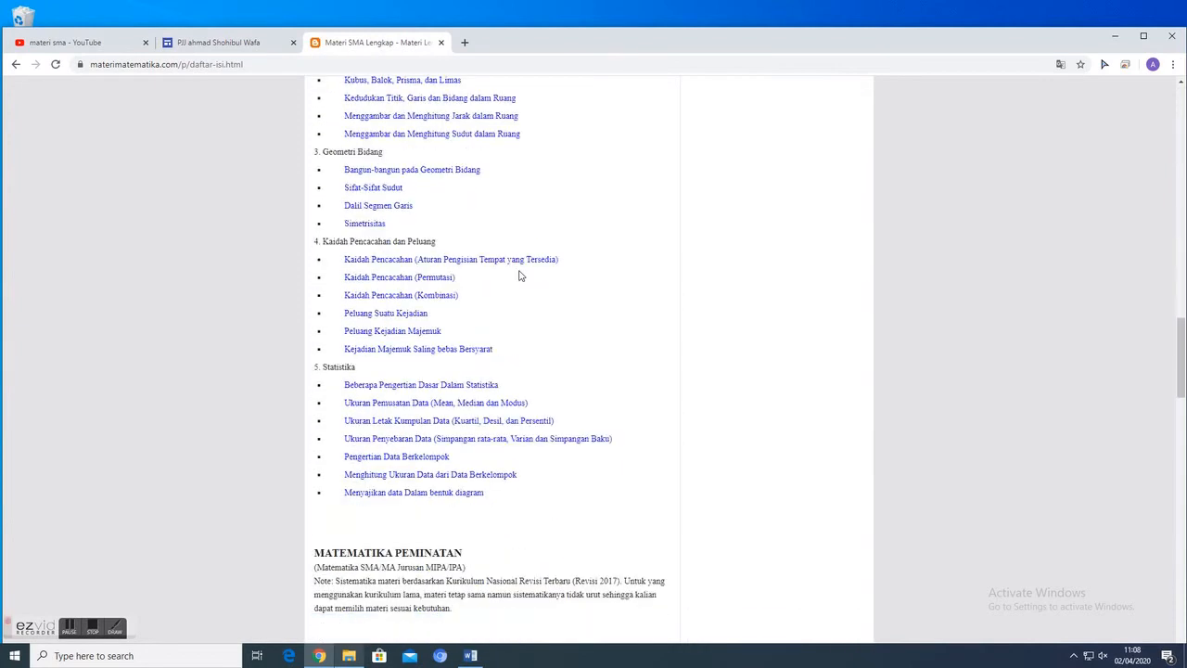
{"action": "scroll", "coordinate": [519, 274], "scroll_direction": "up", "scroll_amount": 13}
{"action": "scroll", "coordinate": [522, 275], "scroll_direction": "up", "scroll_amount": 5}
{"action": "scroll", "coordinate": [609, 345], "scroll_direction": "down", "scroll_amount": 3}
{"action": "left_click", "coordinate": [750, 281]}
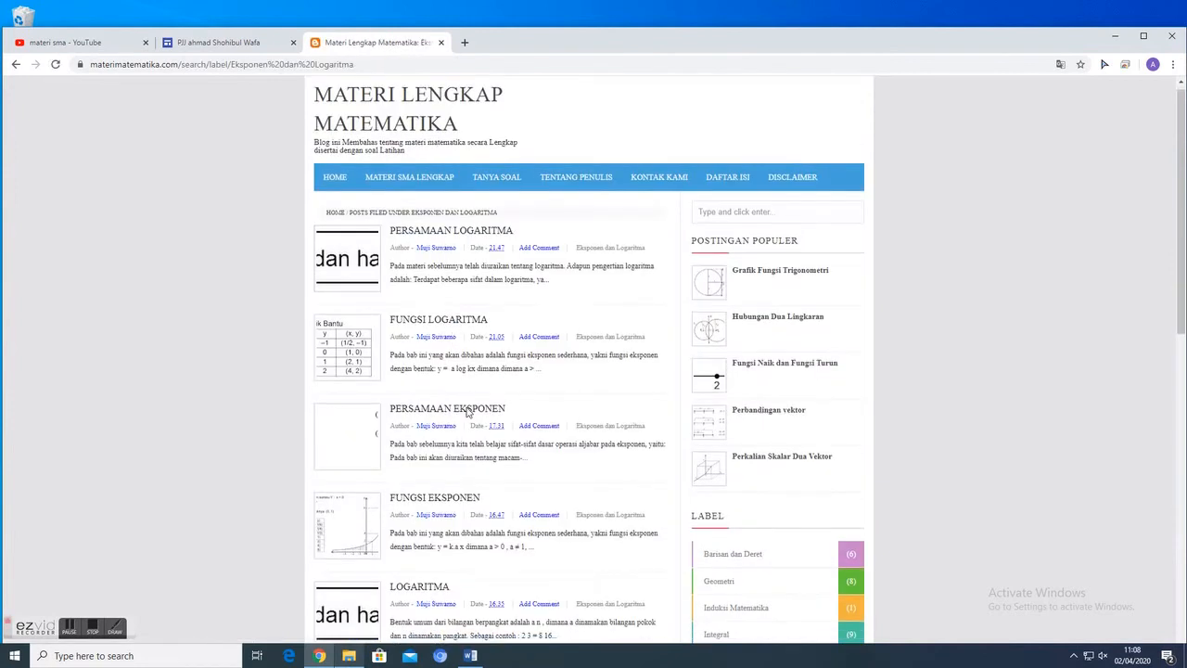
- Open the Bentuk Eksponen dengan Pangkat Pecahan post and copy its web address
{"action": "scroll", "coordinate": [469, 413], "scroll_direction": "down", "scroll_amount": 1}
{"action": "scroll", "coordinate": [458, 431], "scroll_direction": "down", "scroll_amount": 1}
{"action": "left_click", "coordinate": [448, 501]}
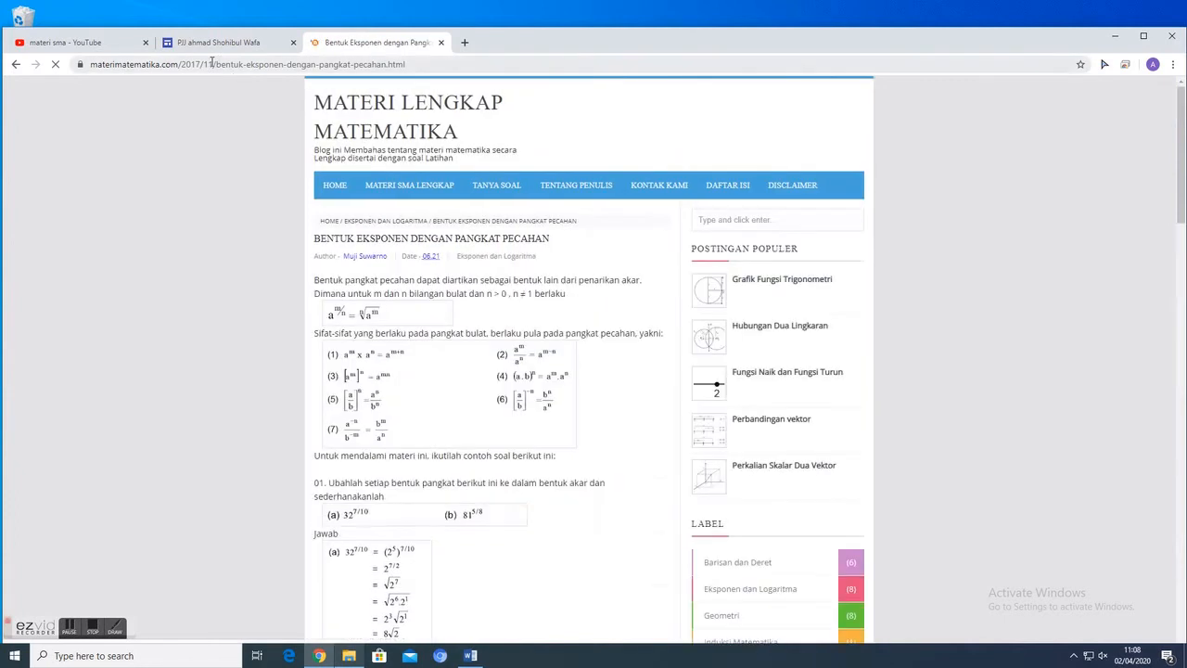
{"action": "left_click", "coordinate": [212, 62]}
{"action": "right_click", "coordinate": [213, 64]}
{"action": "left_click", "coordinate": [246, 129]}
- Return to the site editor, paste the copied address as the "Materi 01" button's link and insert the button on the Eksponen page
{"action": "left_click", "coordinate": [230, 43]}
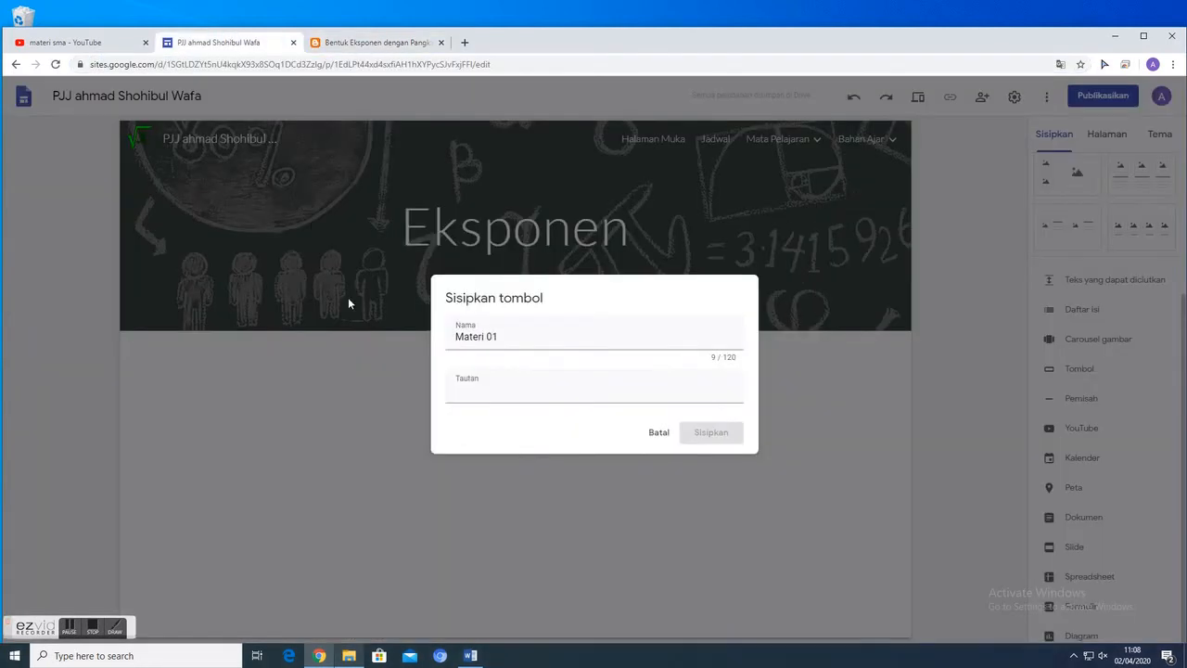
{"action": "left_click", "coordinate": [465, 385]}
{"action": "right_click", "coordinate": [467, 392]}
{"action": "left_click", "coordinate": [505, 501]}
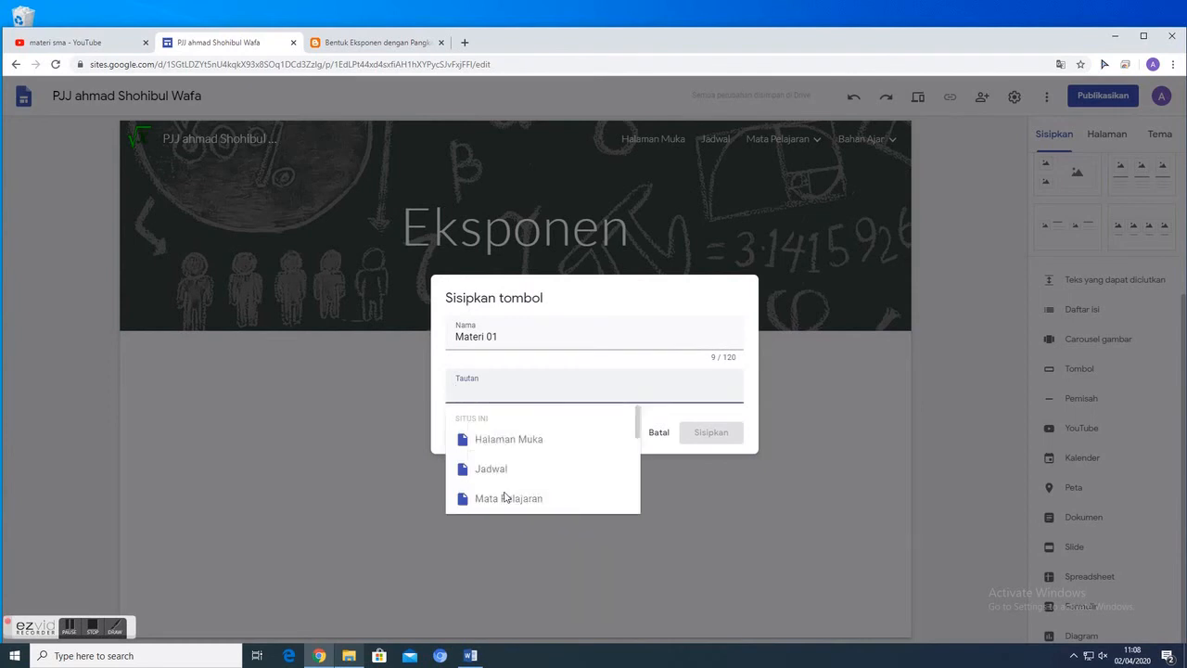
{"action": "left_click", "coordinate": [710, 433]}
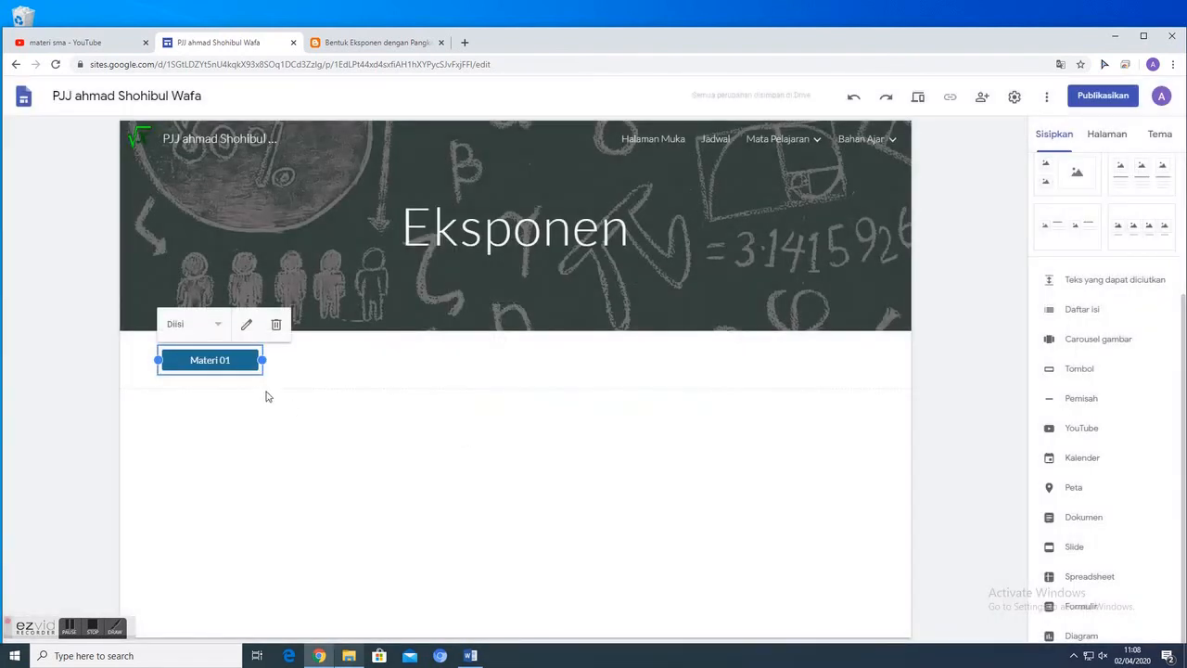
{"action": "left_click", "coordinate": [275, 428]}
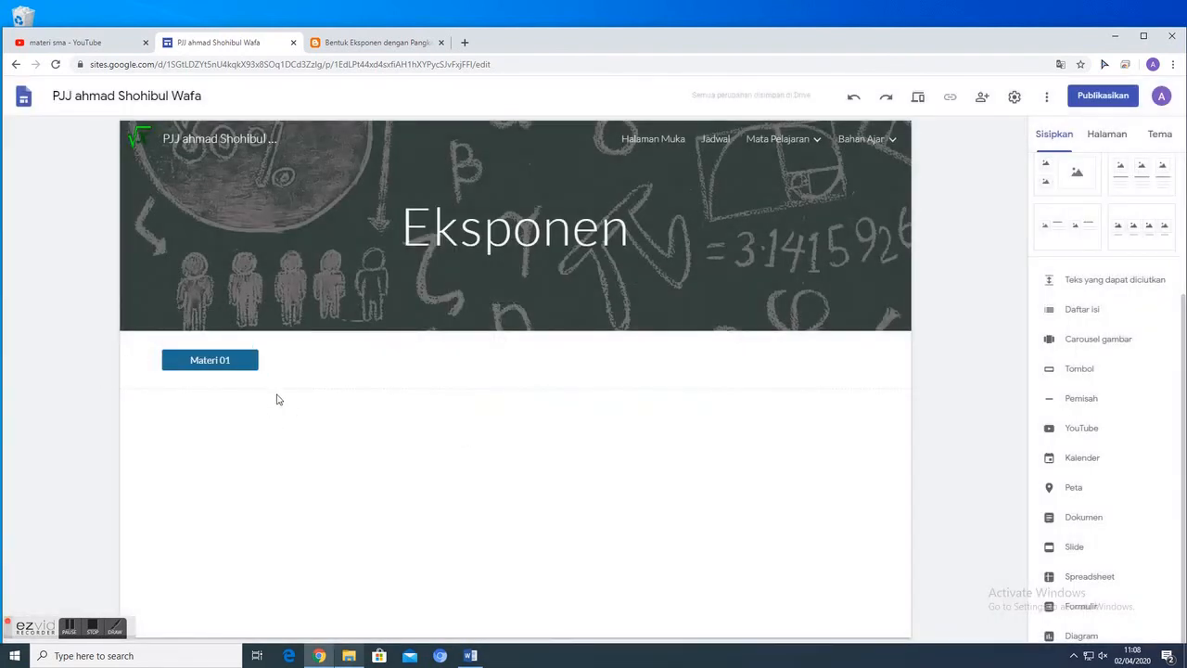
- Start a second button named "Materi 02", and open the Persamaan Eksponen post on materimatematika.com to copy its web address
{"action": "left_click", "coordinate": [1081, 371]}
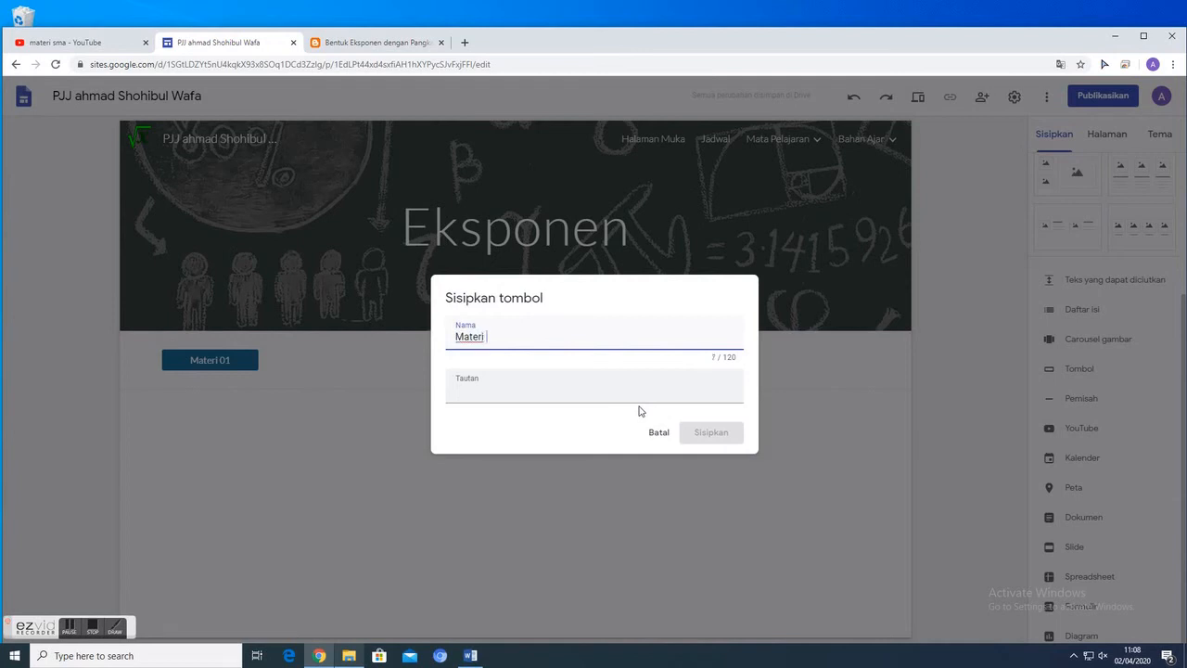
{"action": "left_click", "coordinate": [515, 394]}
{"action": "left_click", "coordinate": [348, 44]}
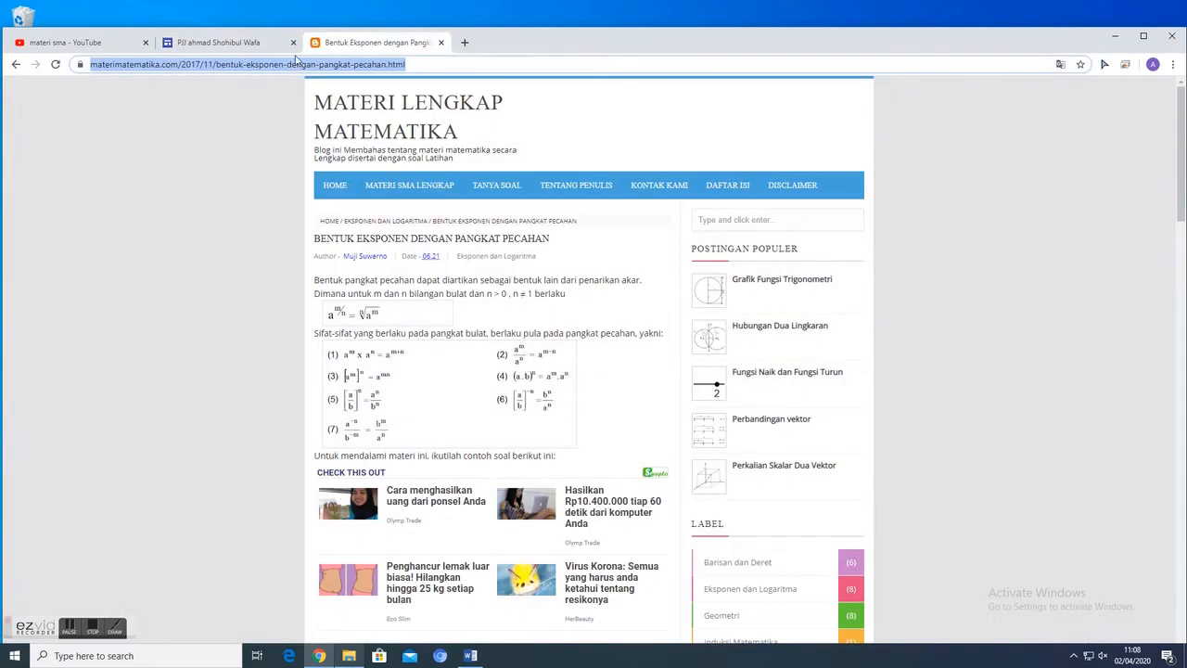
{"action": "left_click", "coordinate": [16, 64]}
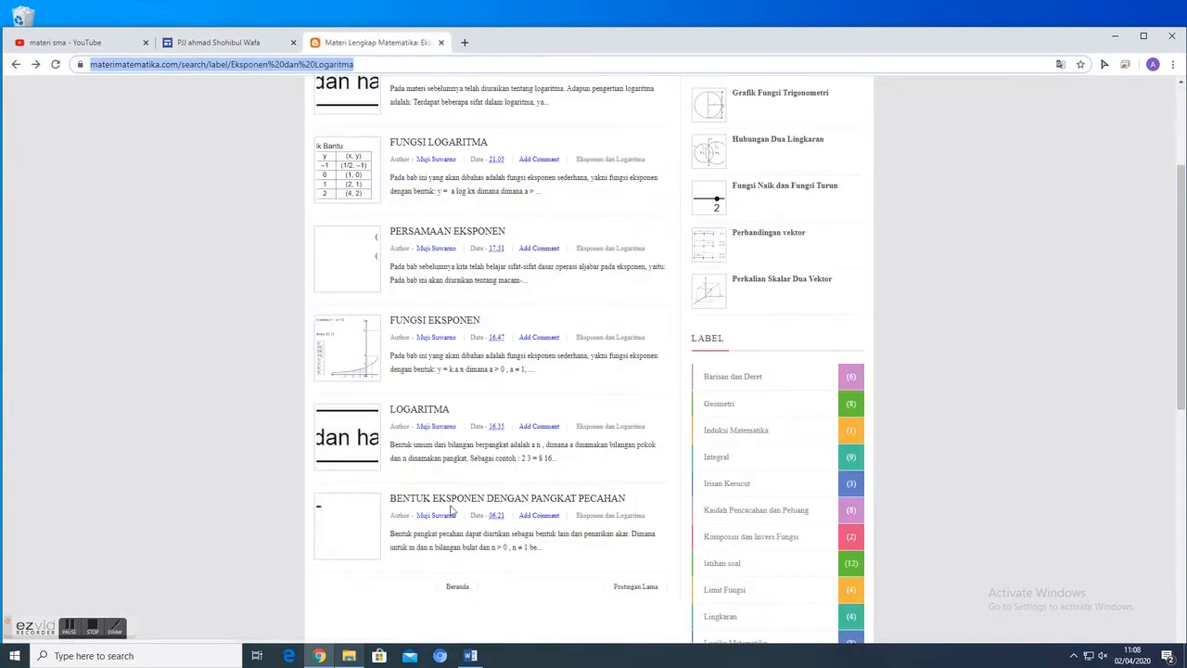
{"action": "left_click", "coordinate": [442, 321]}
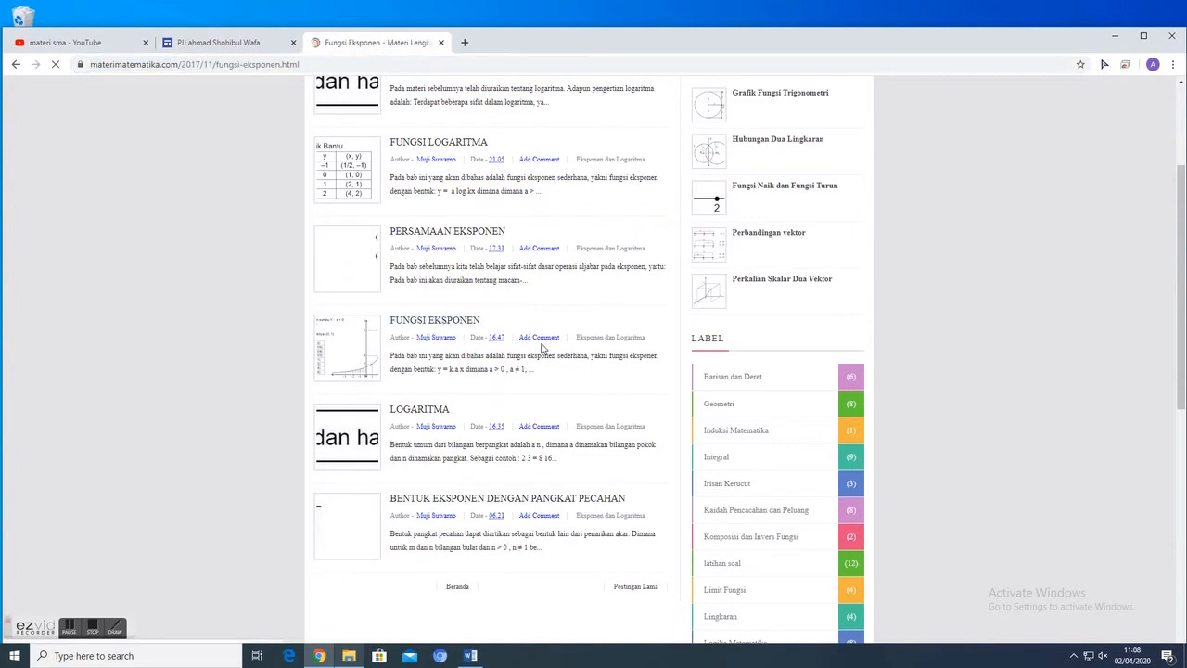
{"action": "left_click", "coordinate": [13, 65]}
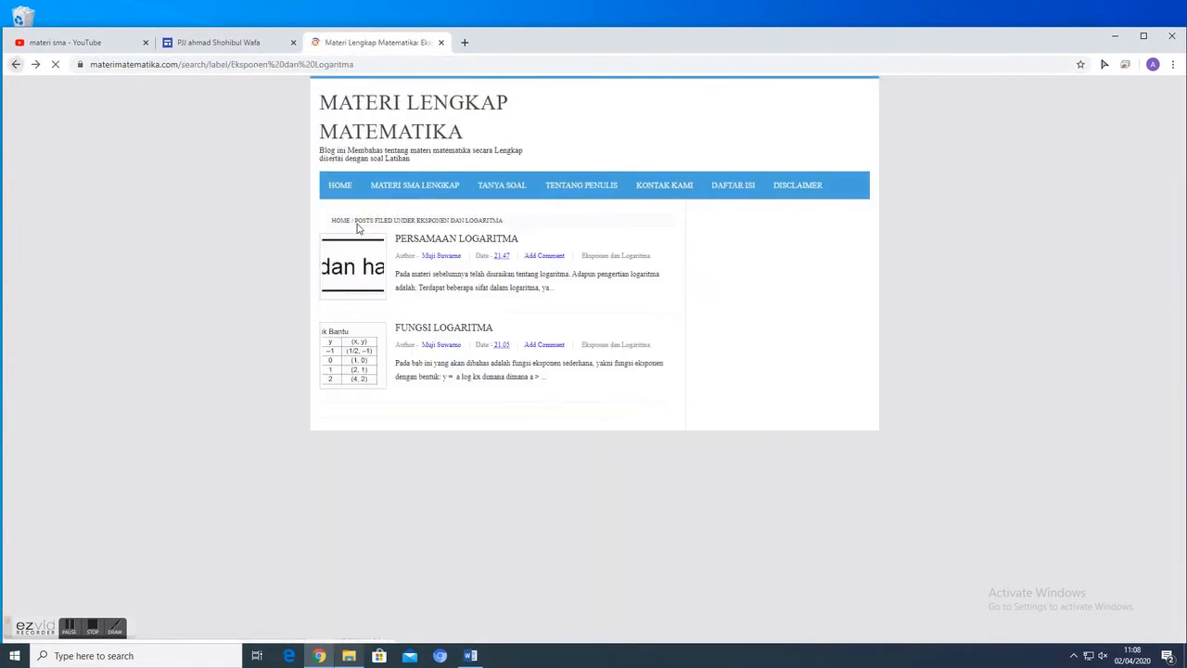
{"action": "left_click", "coordinate": [441, 232]}
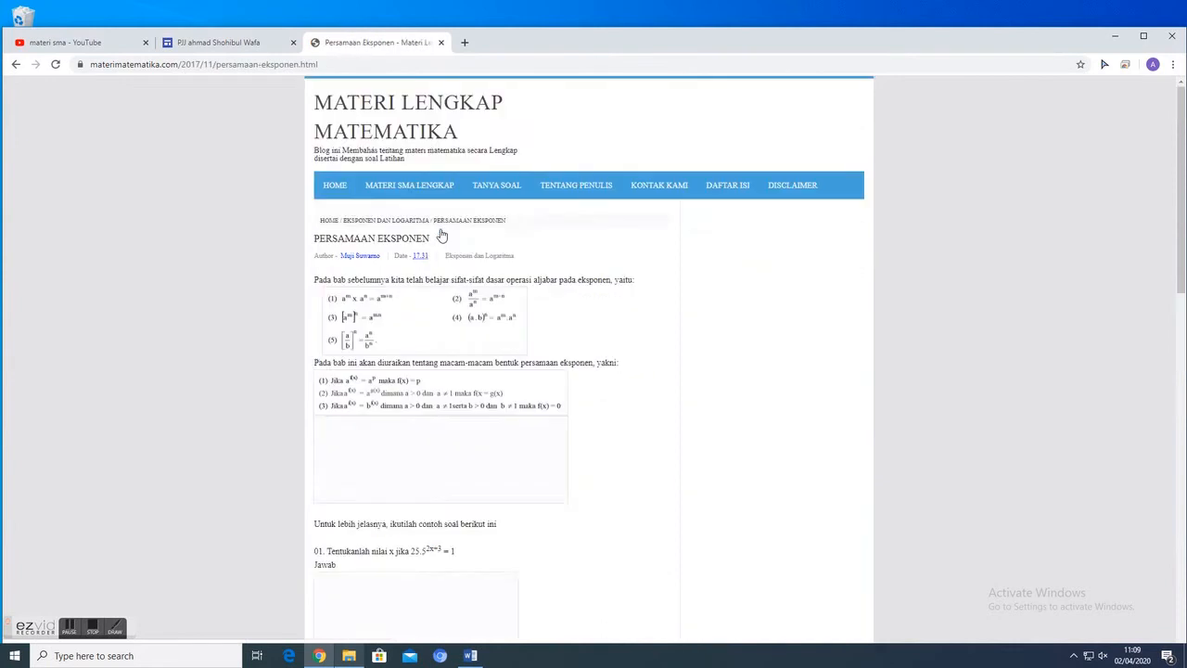
{"action": "left_click", "coordinate": [222, 64]}
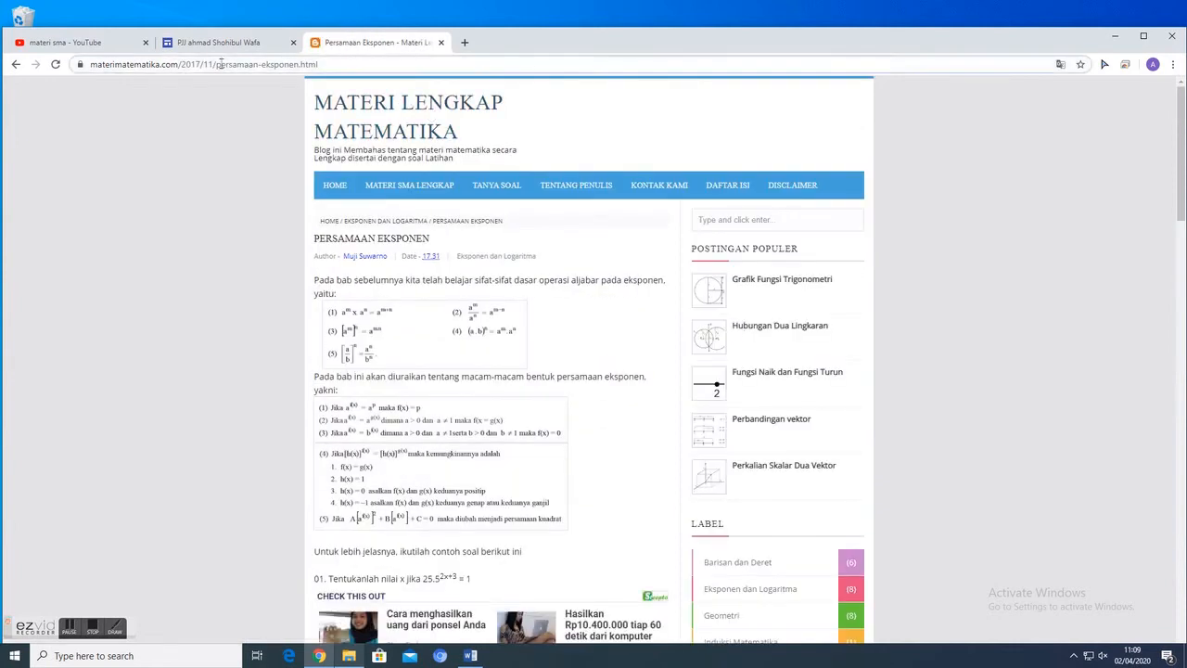
{"action": "right_click", "coordinate": [222, 64]}
{"action": "left_click", "coordinate": [252, 134]}
- Link the "Materi 02" button to the copied Persamaan Eksponen address and insert it on the Eksponen page
{"action": "left_click", "coordinate": [218, 42]}
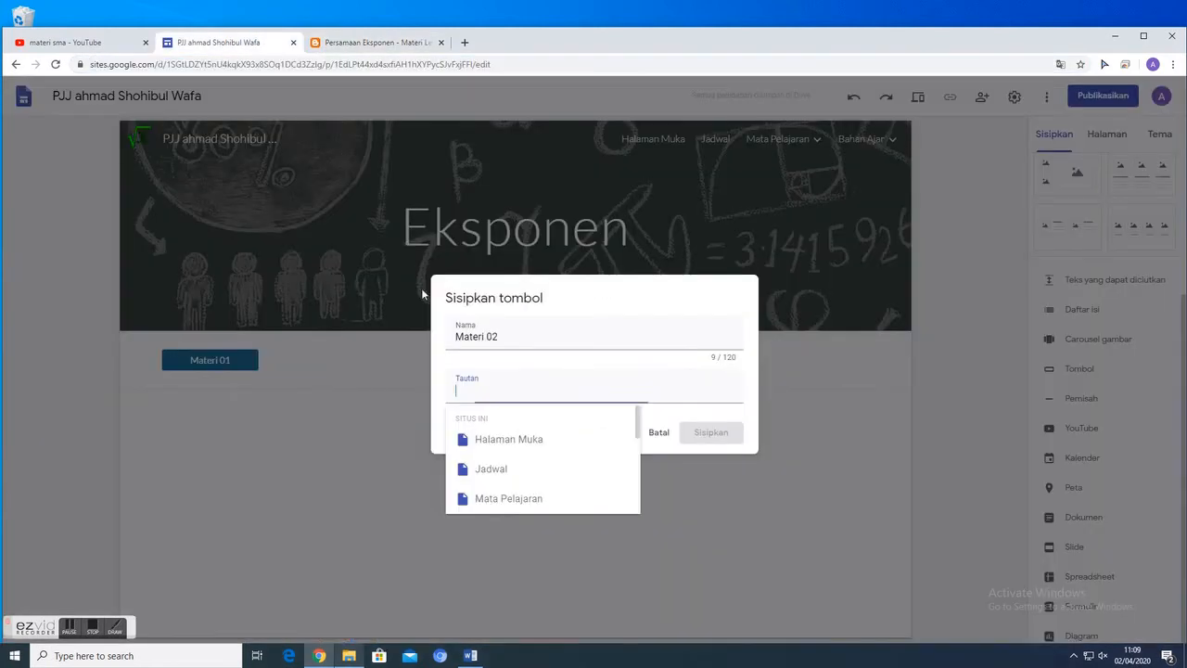
{"action": "right_click", "coordinate": [467, 395]}
{"action": "left_click", "coordinate": [497, 489]}
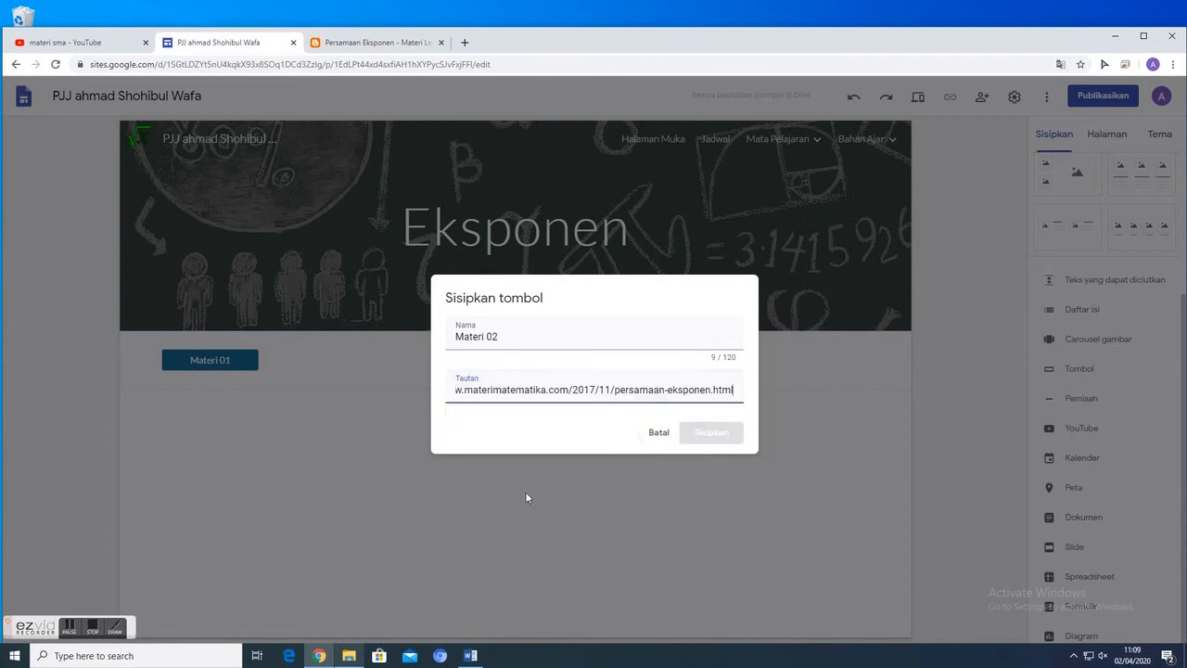
{"action": "left_click", "coordinate": [701, 436]}
{"action": "left_click", "coordinate": [251, 488]}
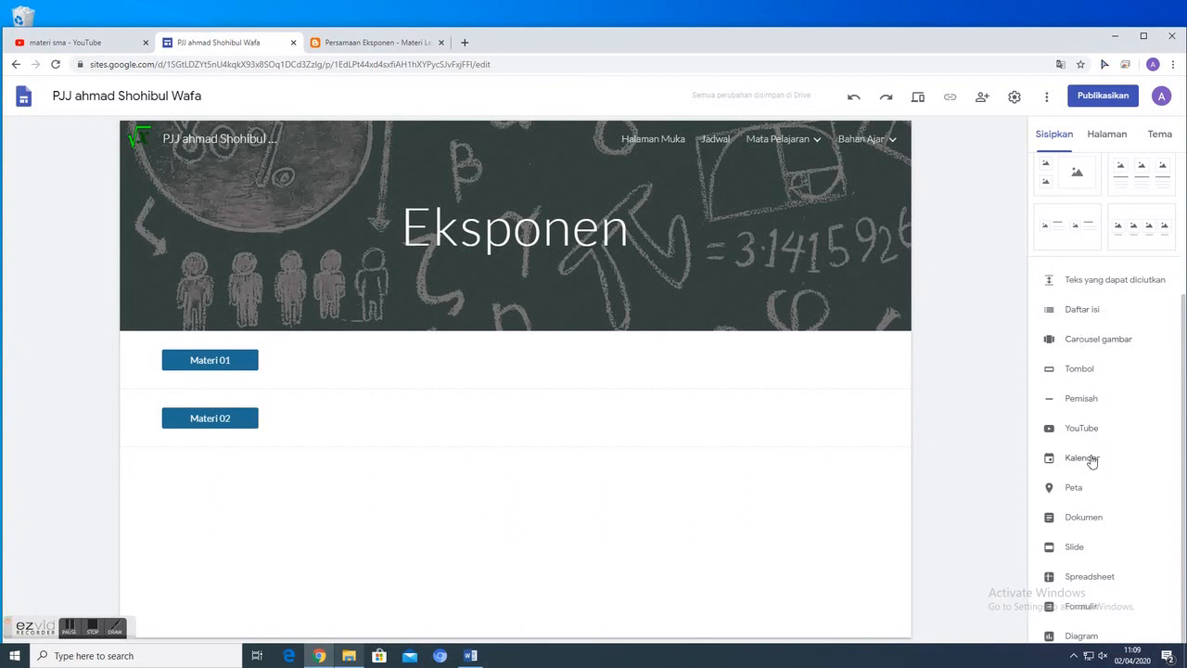
- Start a button named "Contoh 01" with an empty link, and search YouTube for "ekponen un"
{"action": "left_click", "coordinate": [1074, 371]}
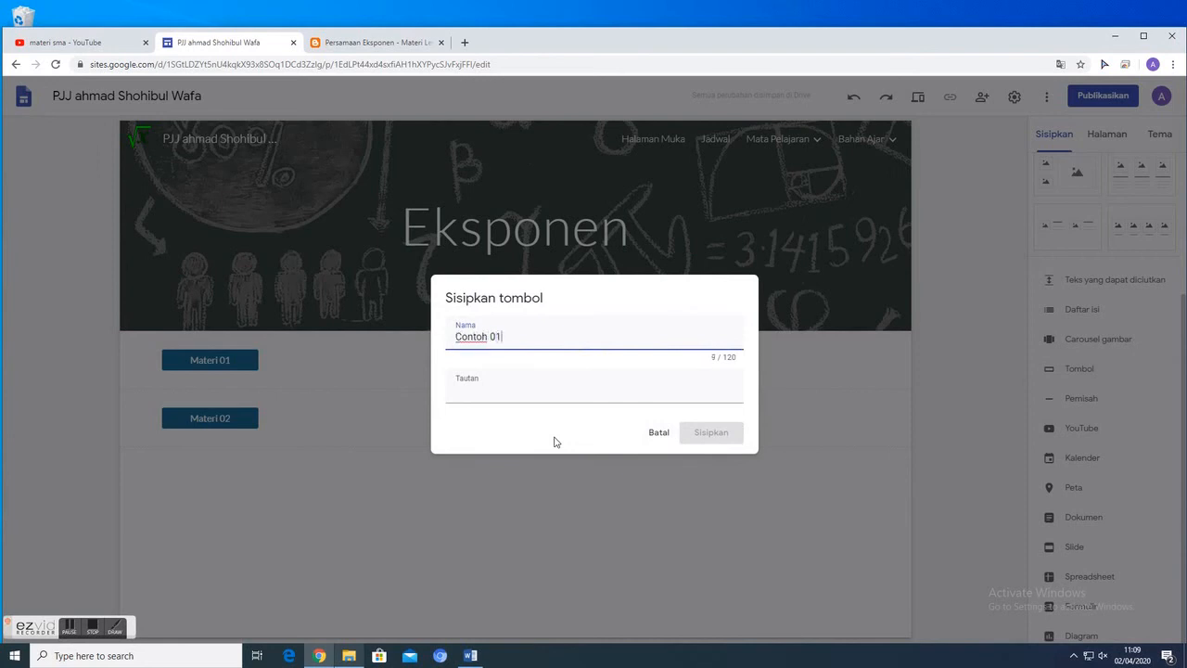
{"action": "left_click", "coordinate": [507, 397]}
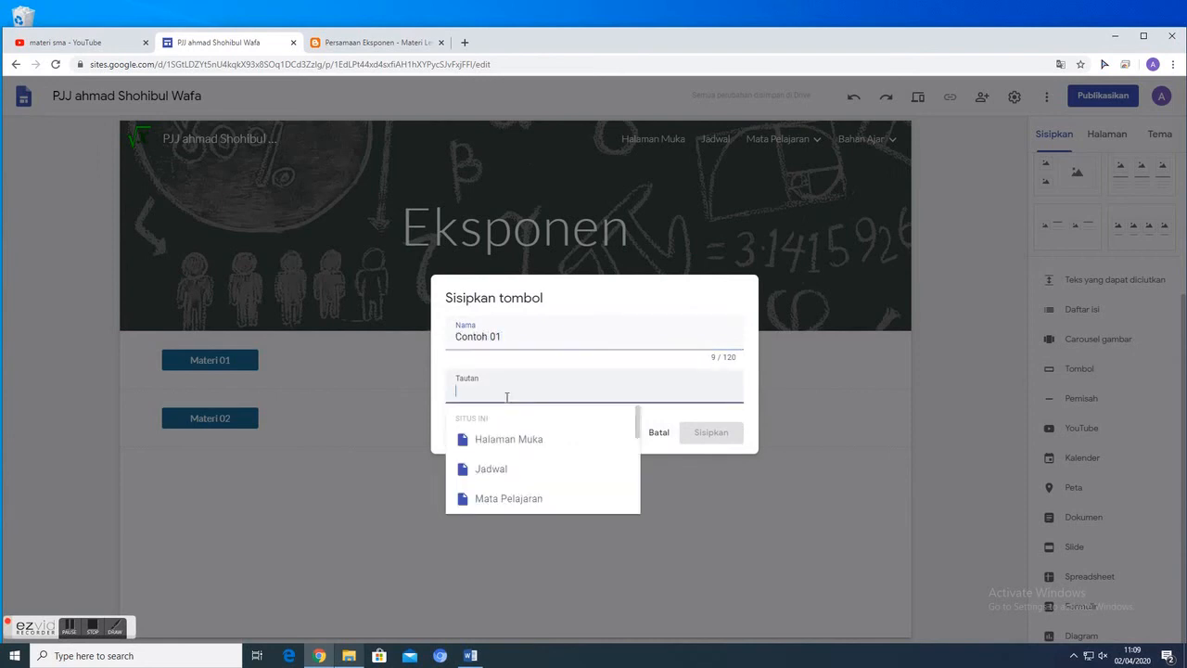
{"action": "left_click", "coordinate": [373, 42]}
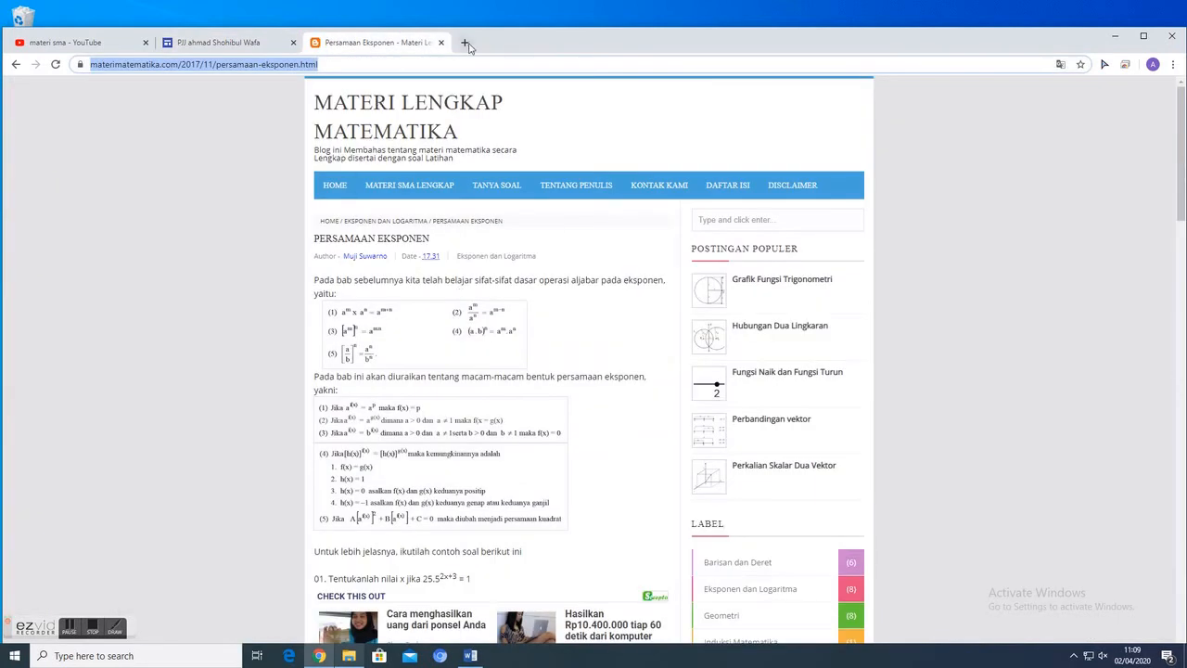
{"action": "left_click", "coordinate": [92, 44]}
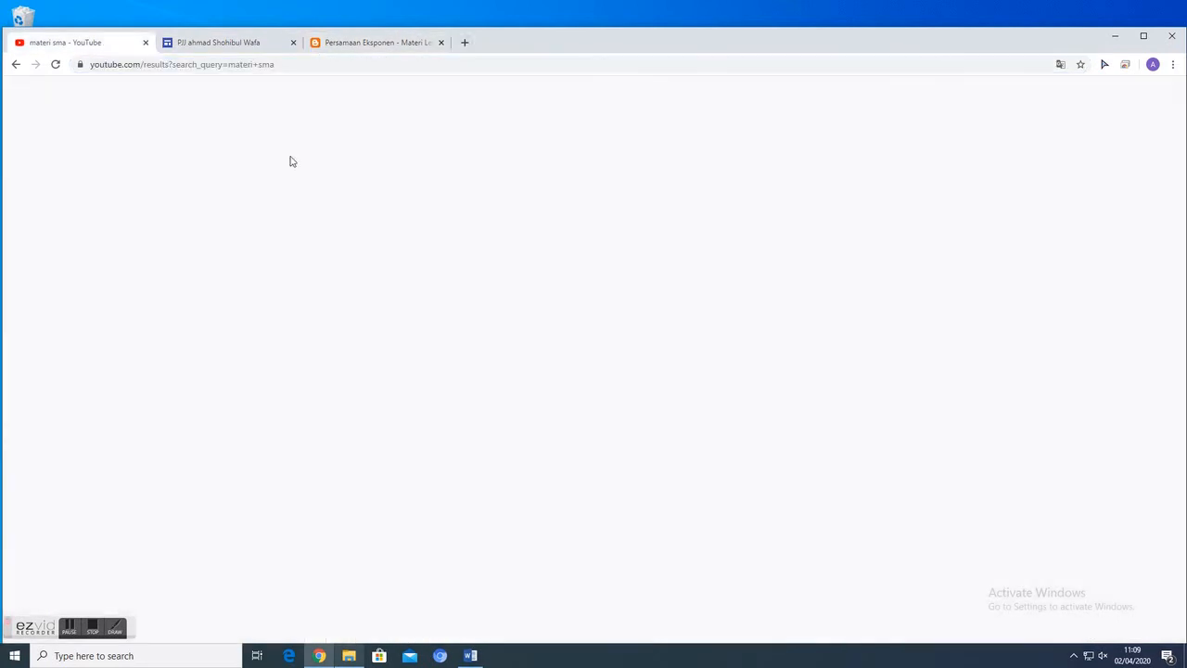
{"action": "left_click_drag", "start_coordinate": [455, 94], "coordinate": [330, 94]}
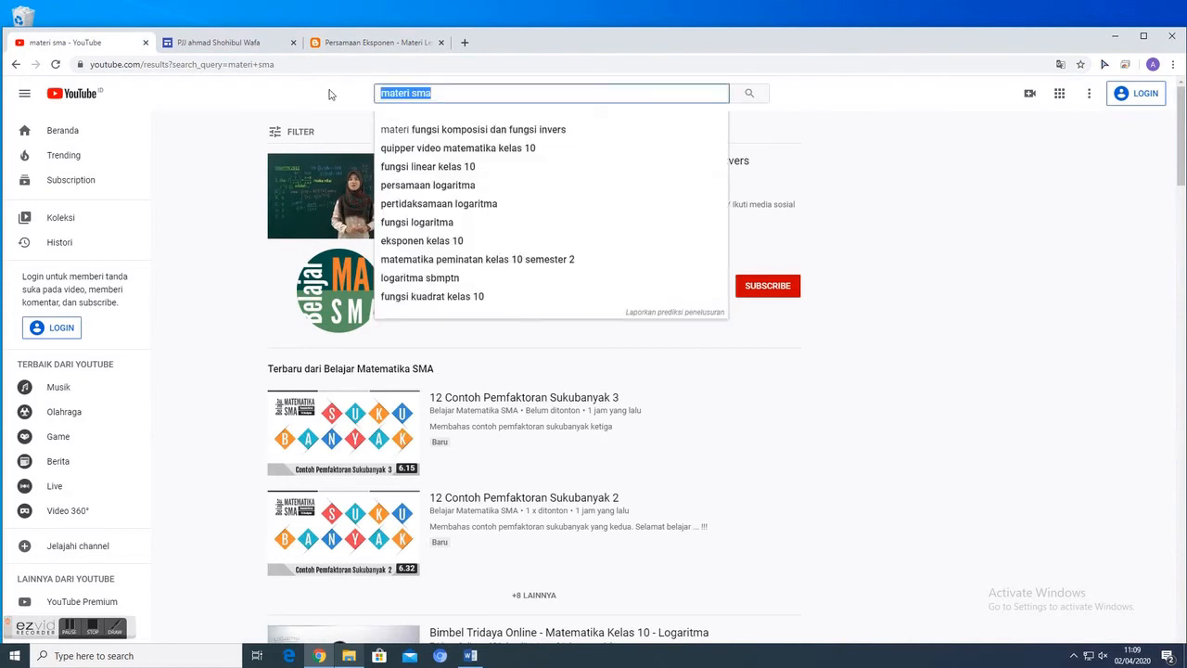
{"action": "type", "text": "ekponen"}
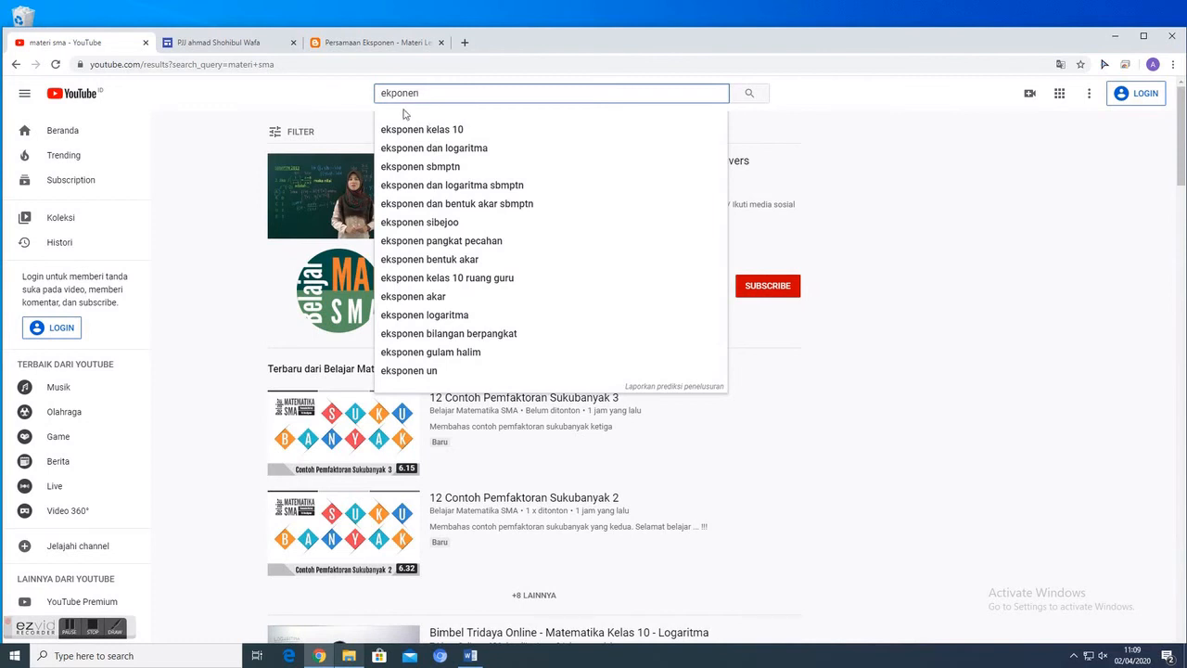
{"action": "type", "text": " un"}
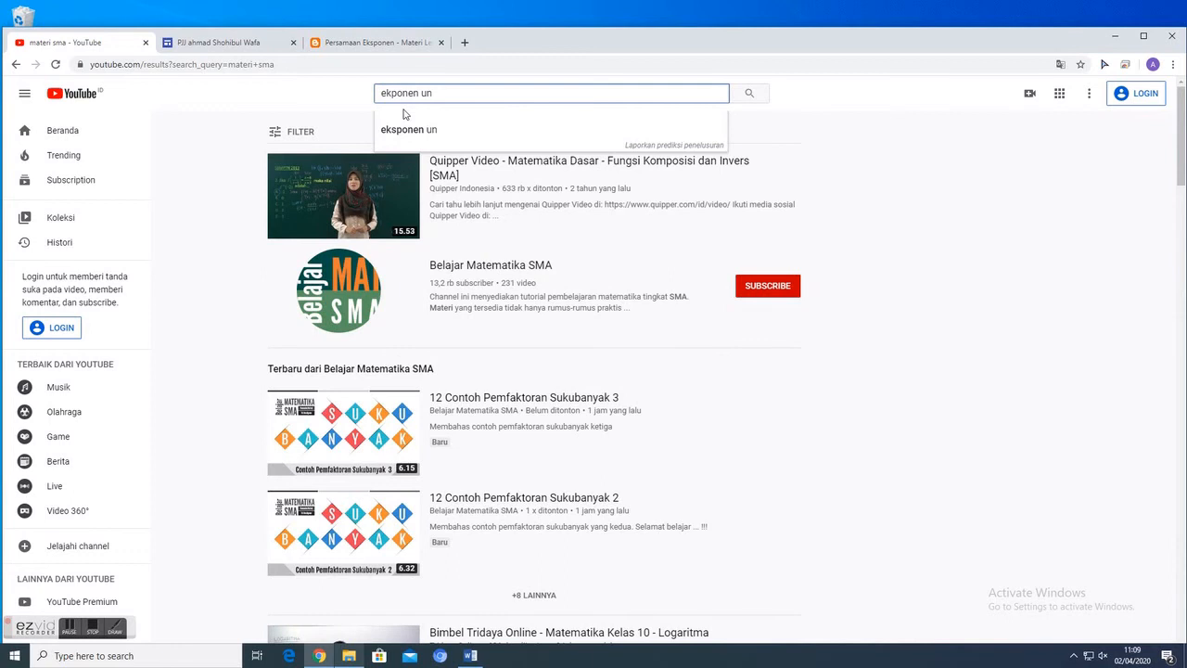
{"action": "key", "text": "Return"}
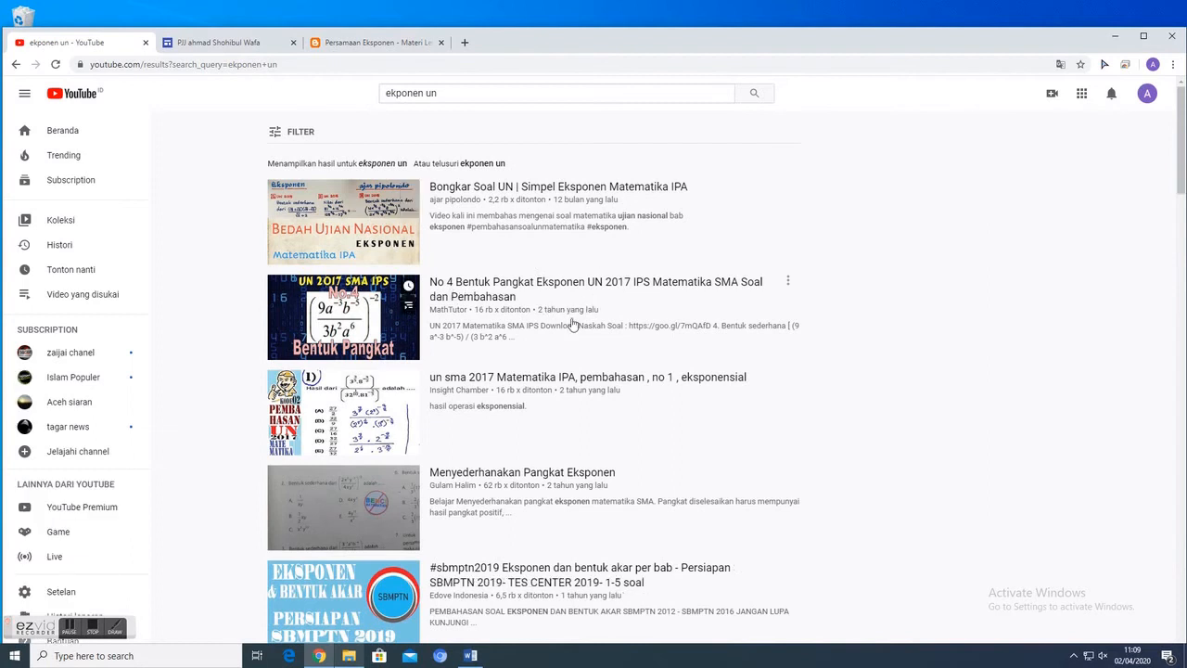
- Open the video "un sma 2017 Matematika IPA, pembahasan , no 1 , eksponensial" with the speakers unmuted and skip its ad
{"action": "scroll", "coordinate": [570, 325], "scroll_direction": "down", "scroll_amount": 1}
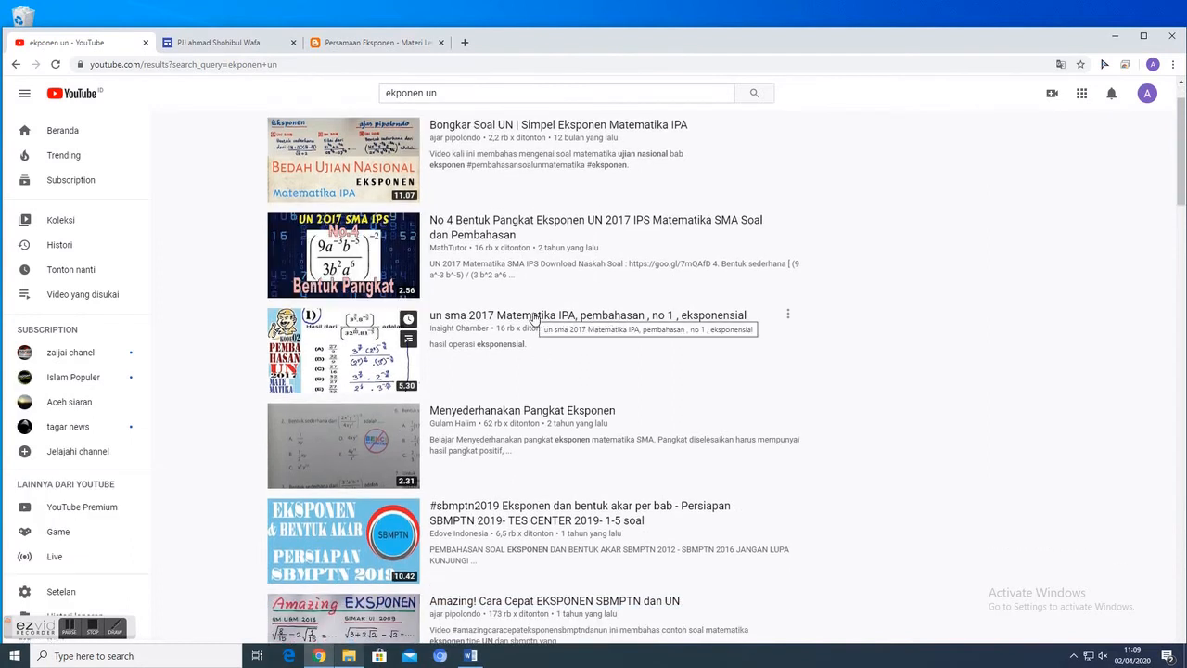
{"action": "left_click", "coordinate": [533, 316]}
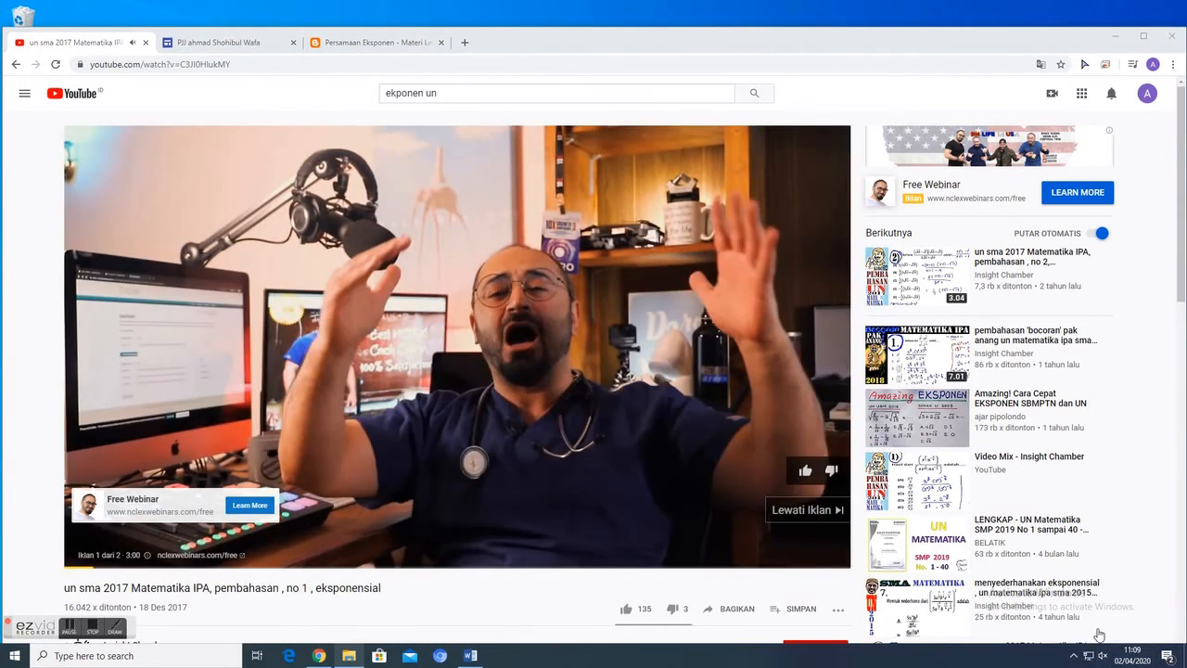
{"action": "left_click", "coordinate": [1104, 657]}
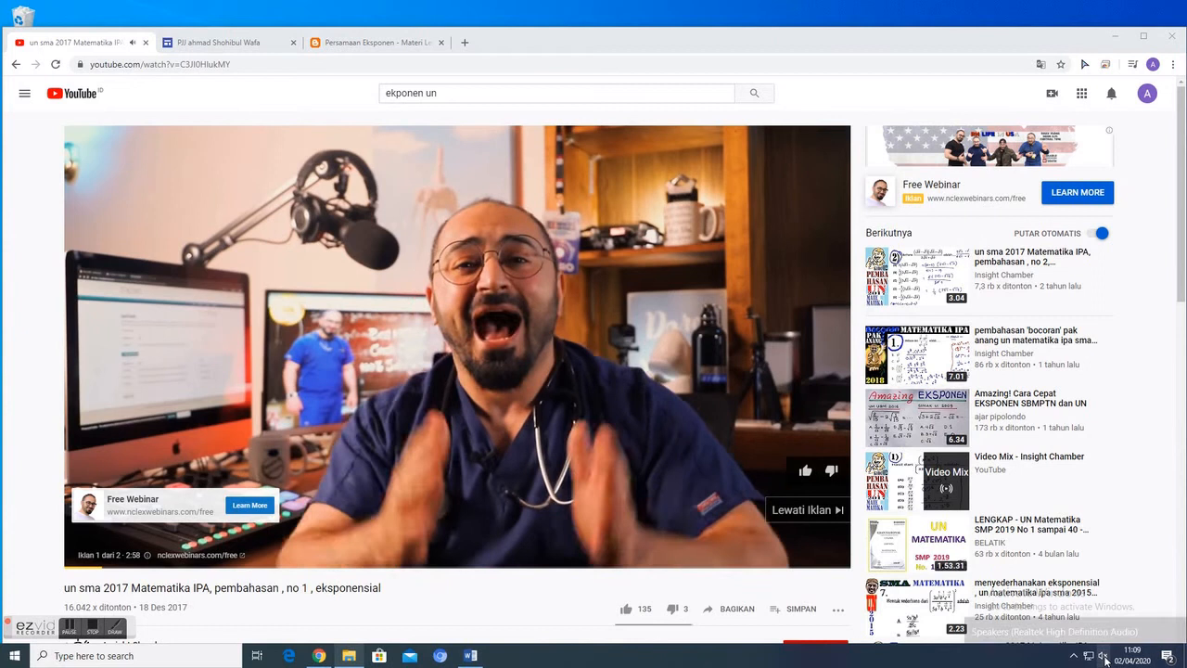
{"action": "left_click", "coordinate": [985, 630]}
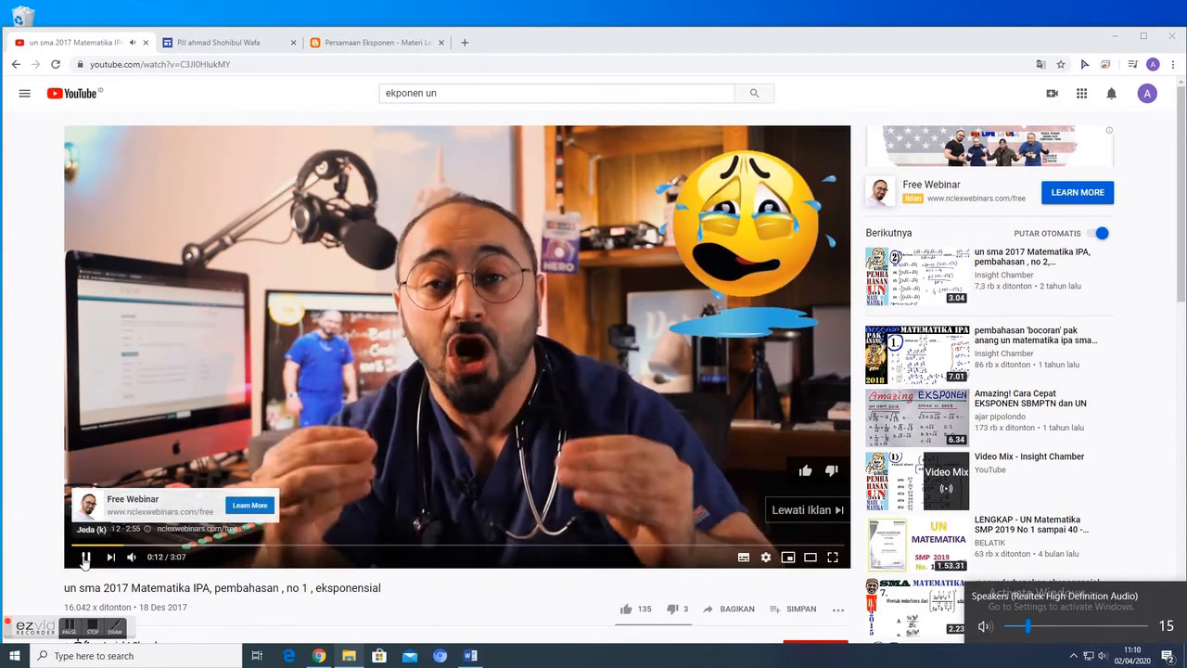
{"action": "left_click", "coordinate": [803, 509]}
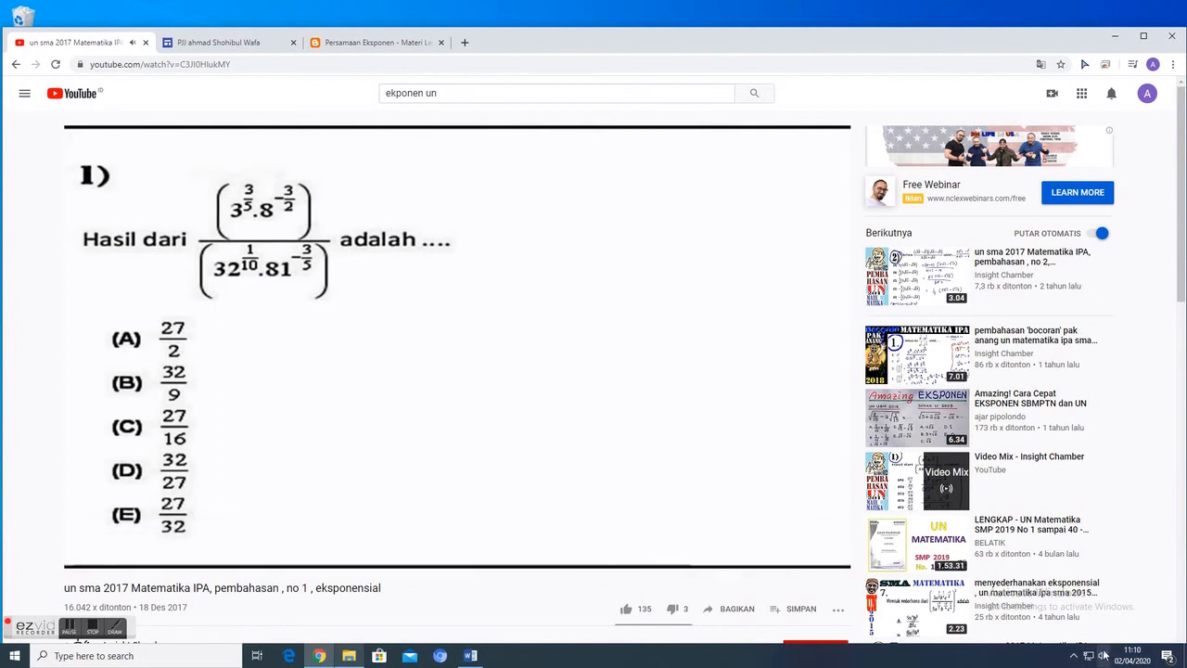
- Set the speaker volume to 28 and pause the exponent video
{"action": "left_click", "coordinate": [1104, 656]}
{"action": "left_click_drag", "start_coordinate": [1027, 628], "coordinate": [1048, 629]}
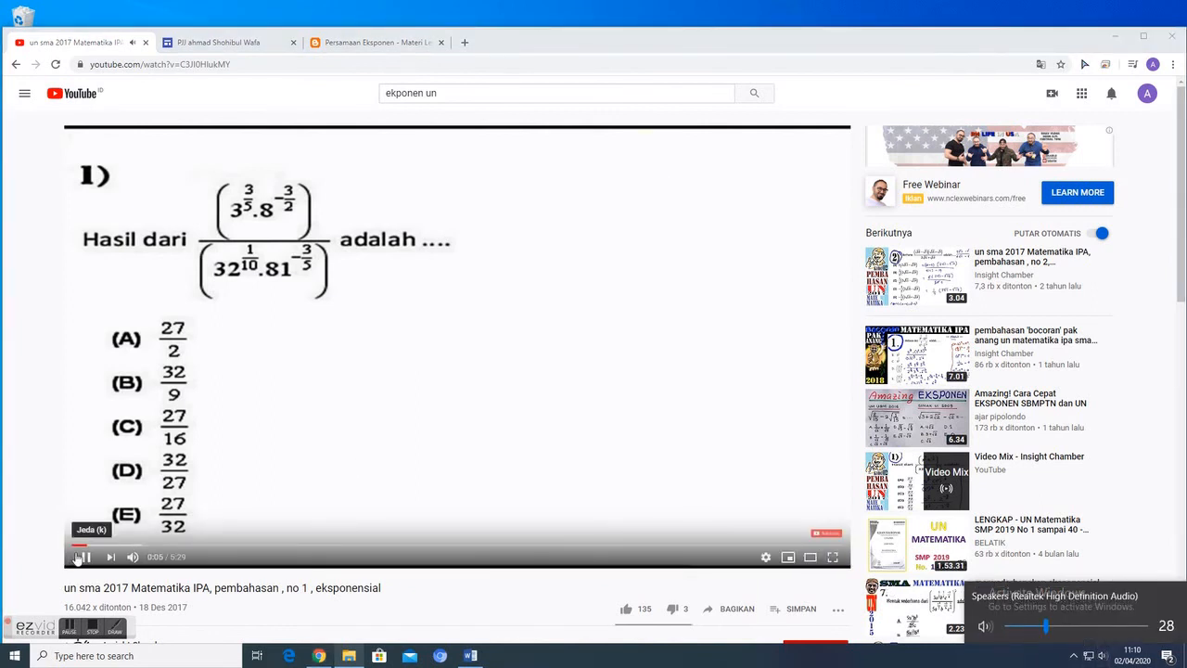
{"action": "left_click", "coordinate": [82, 559]}
- Copy the YouTube video's address, use it as the "Contoh 01" button's link and insert the button on the Eksponen page
{"action": "right_click", "coordinate": [191, 64]}
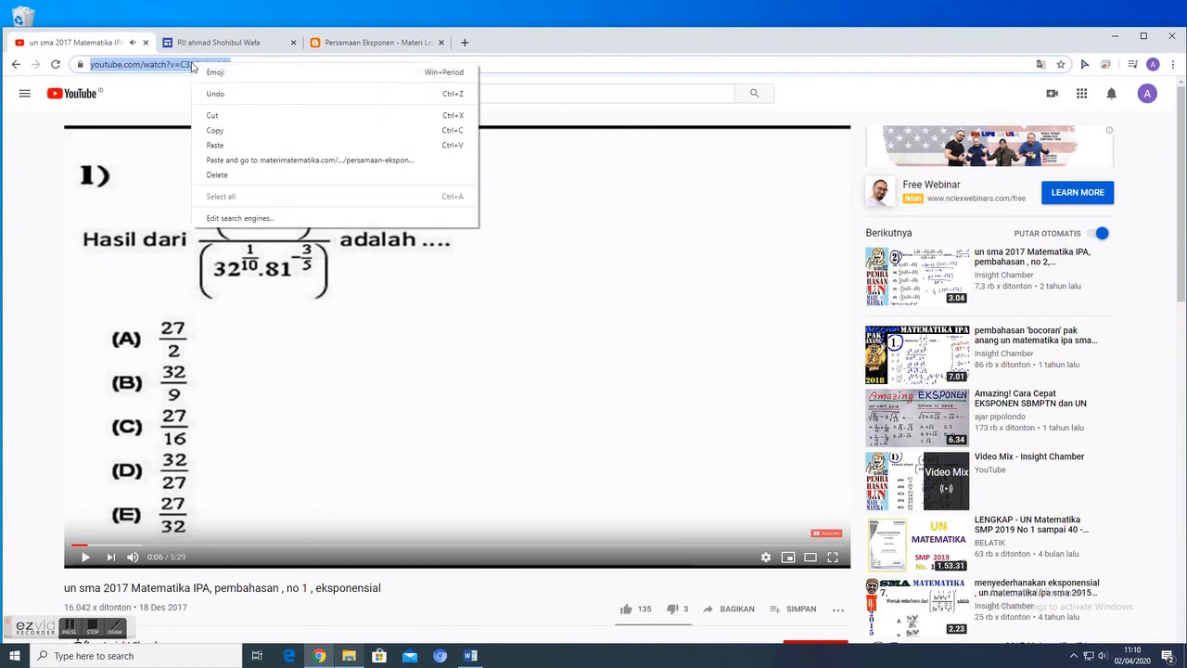
{"action": "left_click", "coordinate": [212, 127]}
{"action": "left_click", "coordinate": [219, 43]}
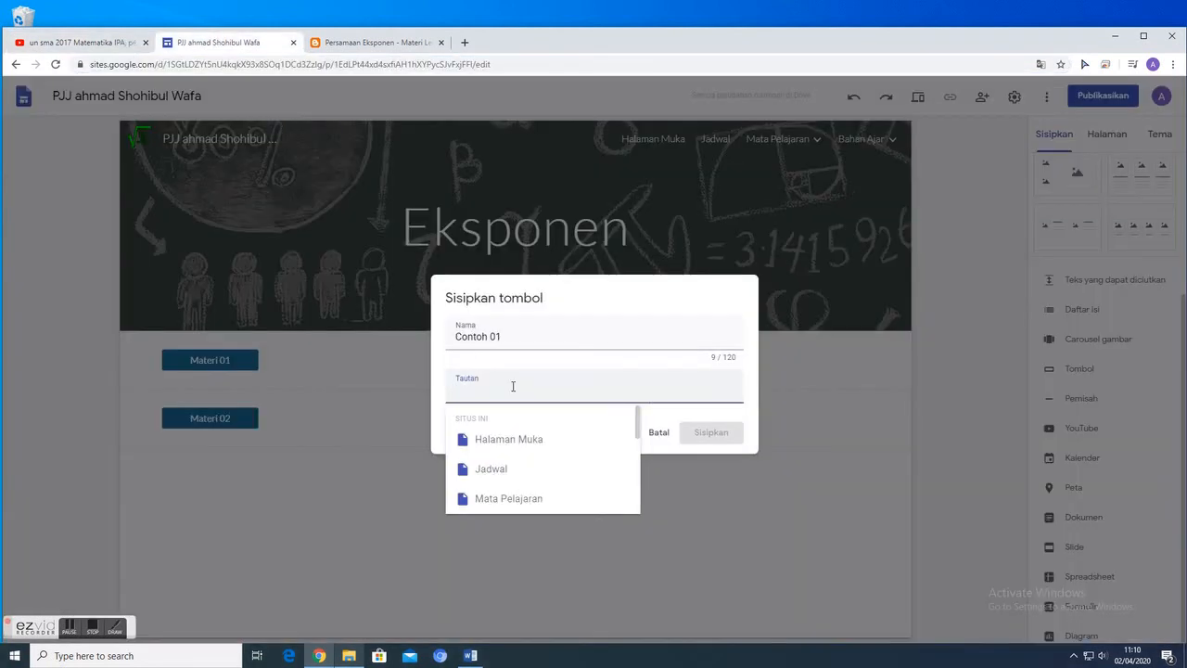
{"action": "key", "text": "ctrl+v"}
{"action": "left_click", "coordinate": [709, 438]}
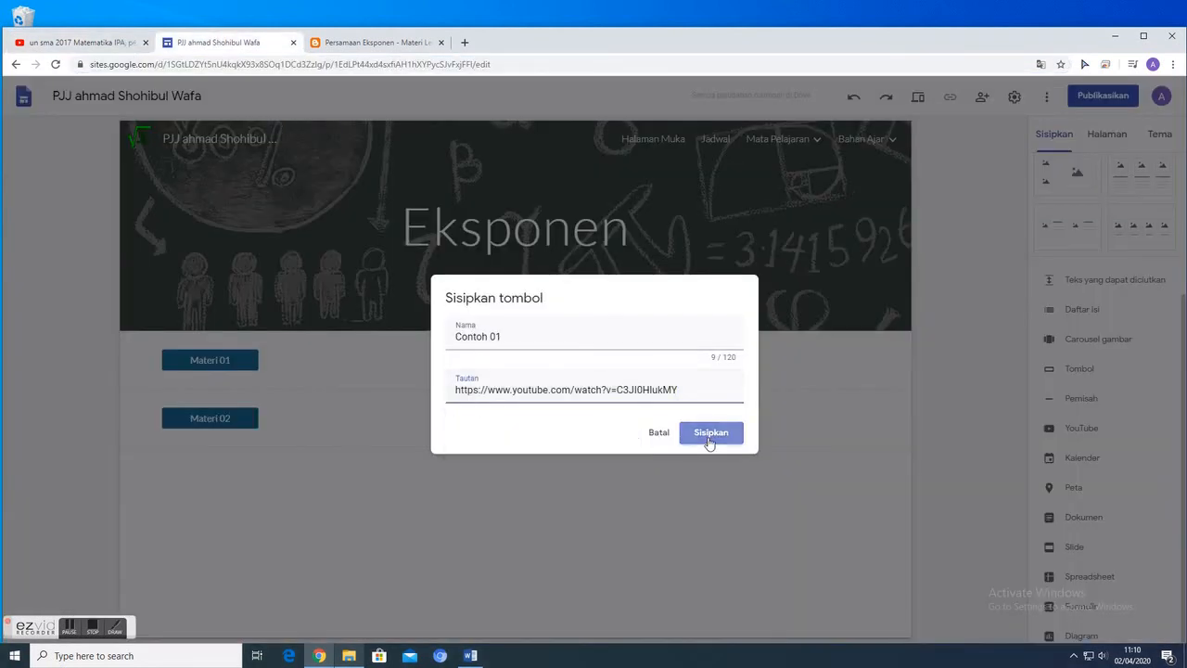
{"action": "left_click", "coordinate": [298, 544]}
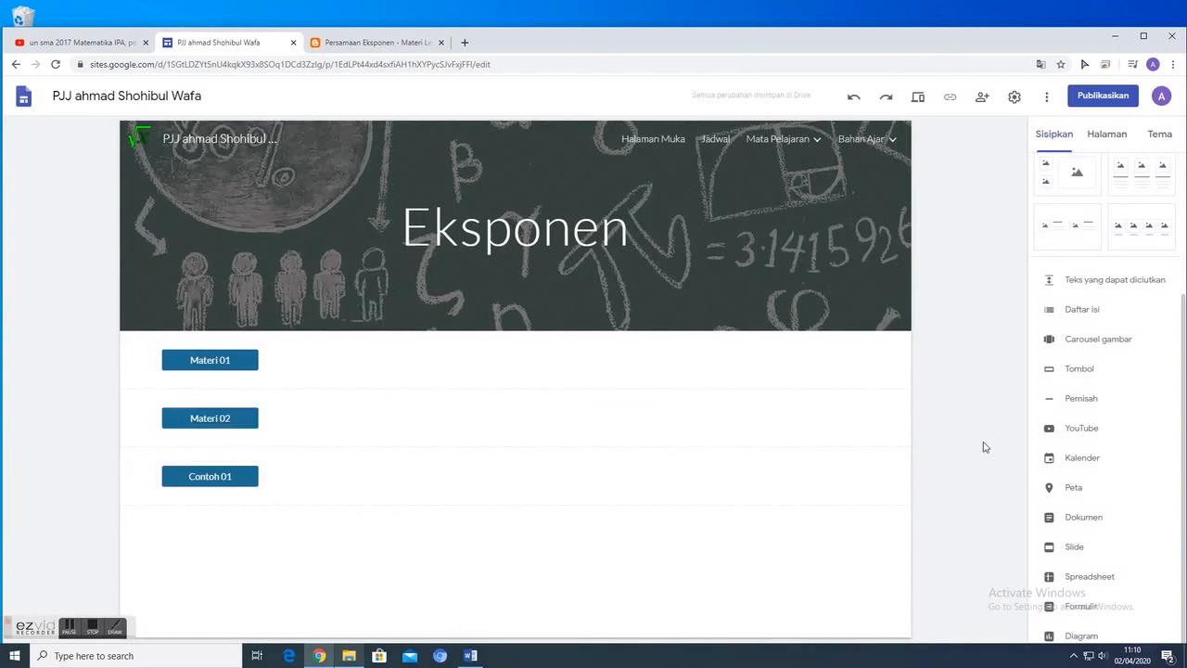
- Open the Logaritma subpage of Bahan Ajar for editing
{"action": "left_click", "coordinate": [1107, 139]}
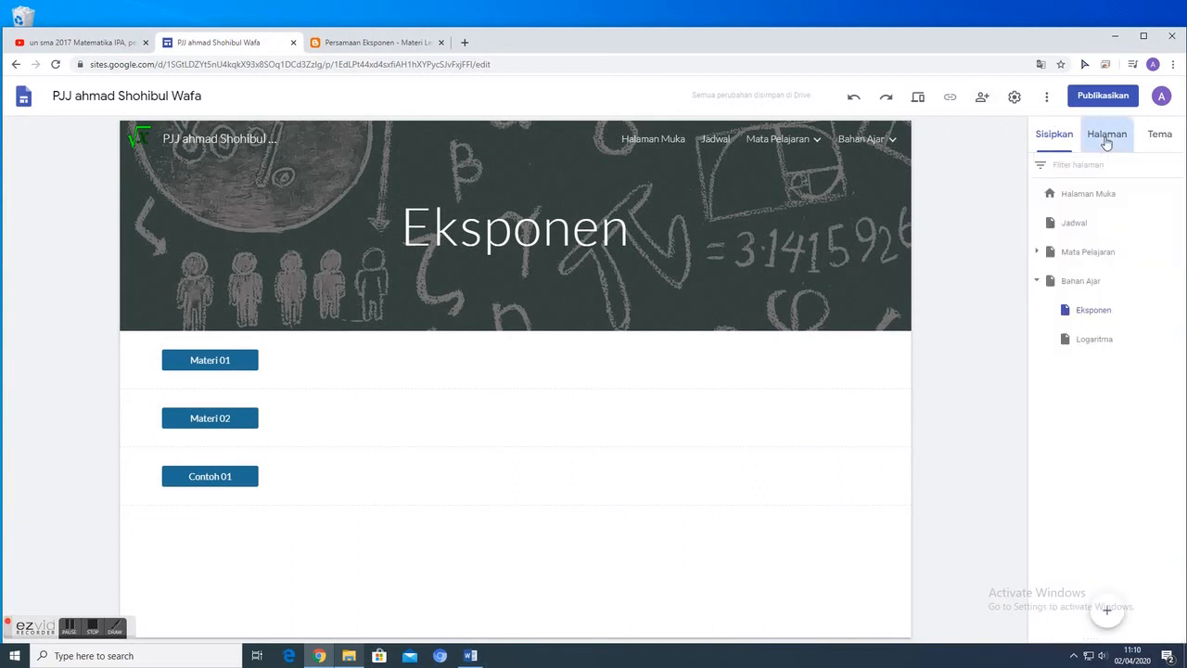
{"action": "left_click", "coordinate": [1104, 342]}
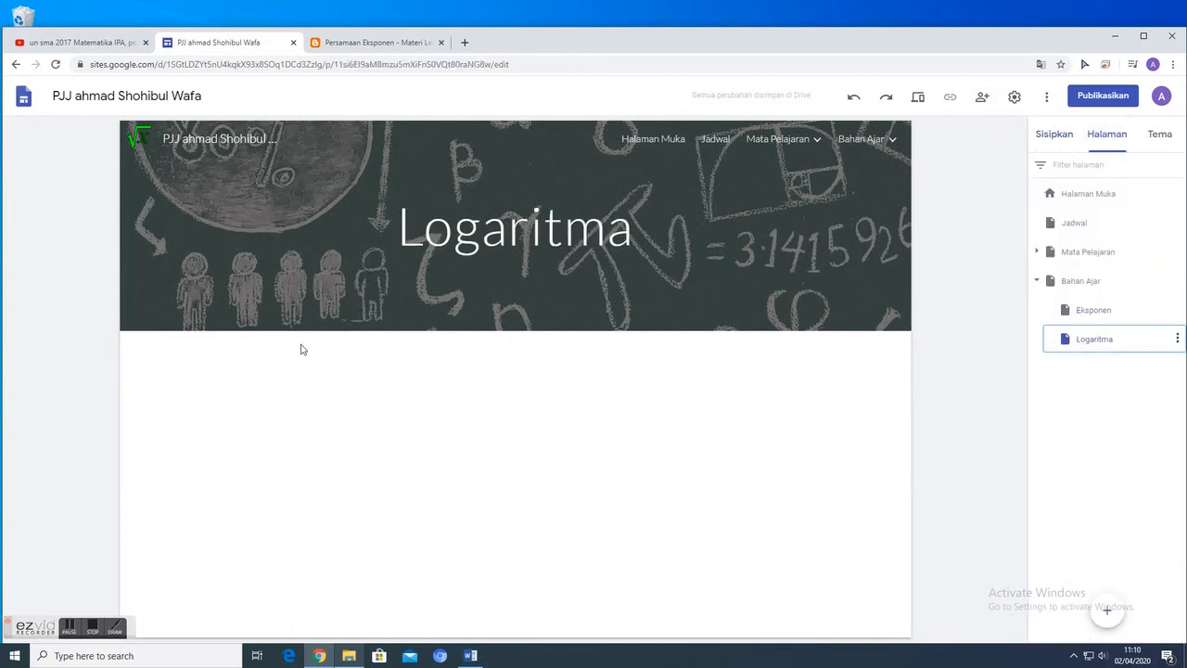
- Review the contents of the Eksponen, Halaman Muka and Jadwal pages
{"action": "left_click", "coordinate": [1106, 311]}
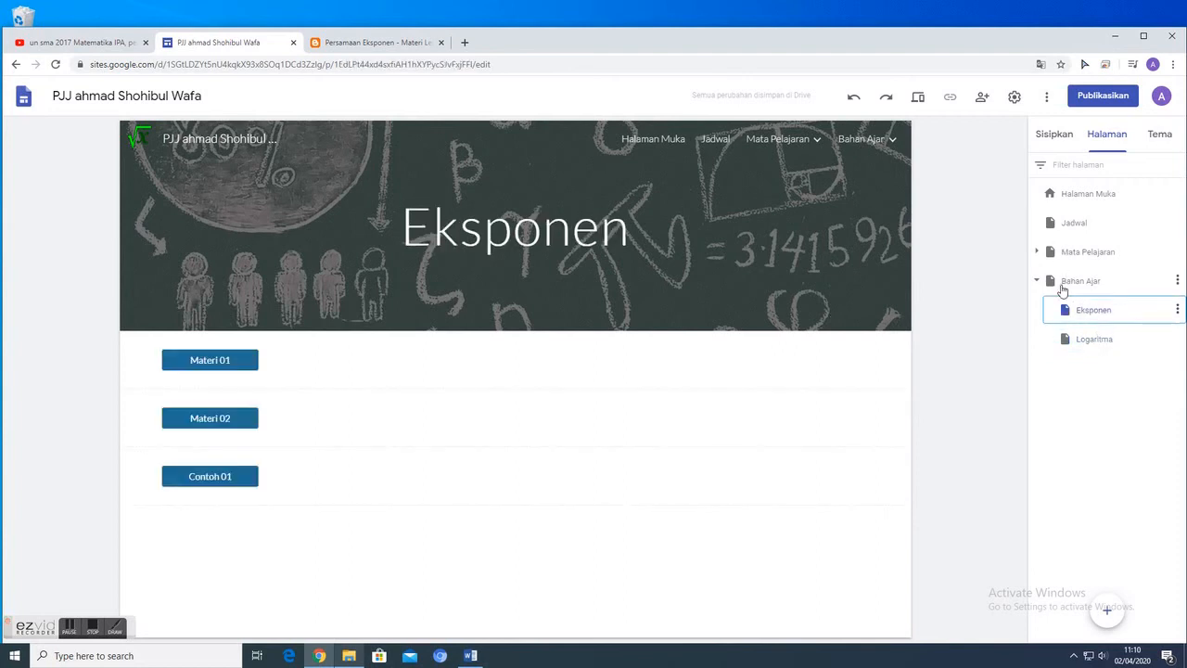
{"action": "left_click", "coordinate": [1038, 281]}
{"action": "left_click", "coordinate": [1084, 197]}
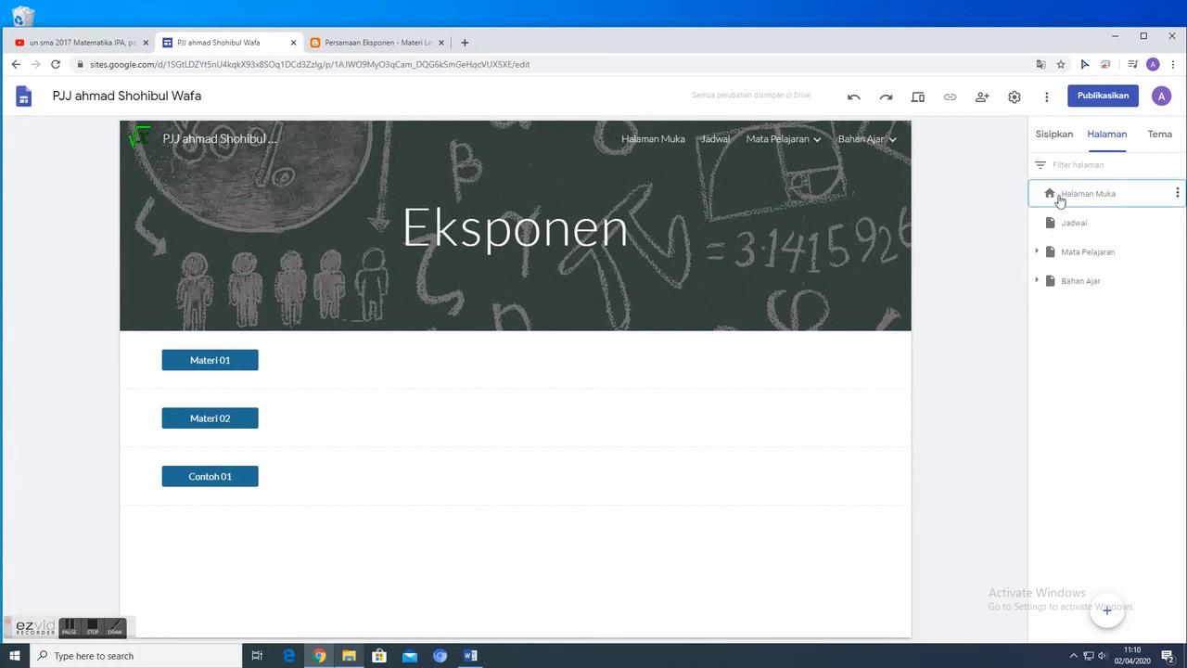
{"action": "scroll", "coordinate": [493, 455], "scroll_direction": "down", "scroll_amount": 3}
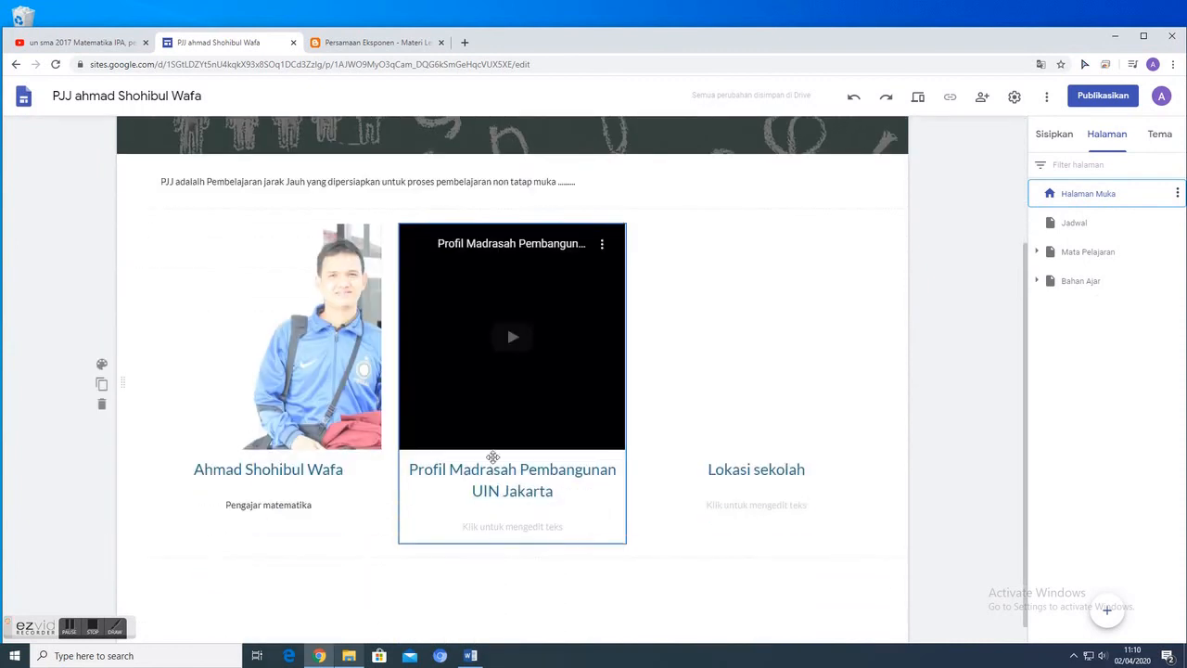
{"action": "scroll", "coordinate": [494, 455], "scroll_direction": "up", "scroll_amount": 3}
{"action": "left_click", "coordinate": [1087, 225]}
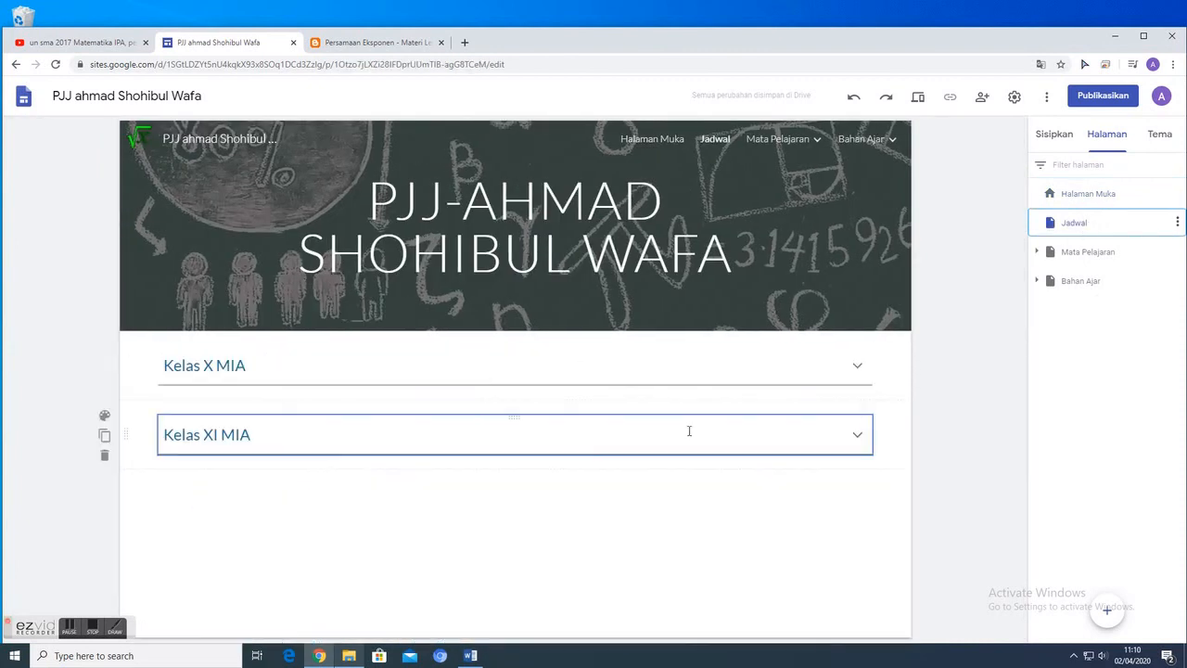
- On the Mata Pelajaran page, insert a button named "Matematika Wajib" linked to the Matematika Wajib page
{"action": "left_click", "coordinate": [1074, 254]}
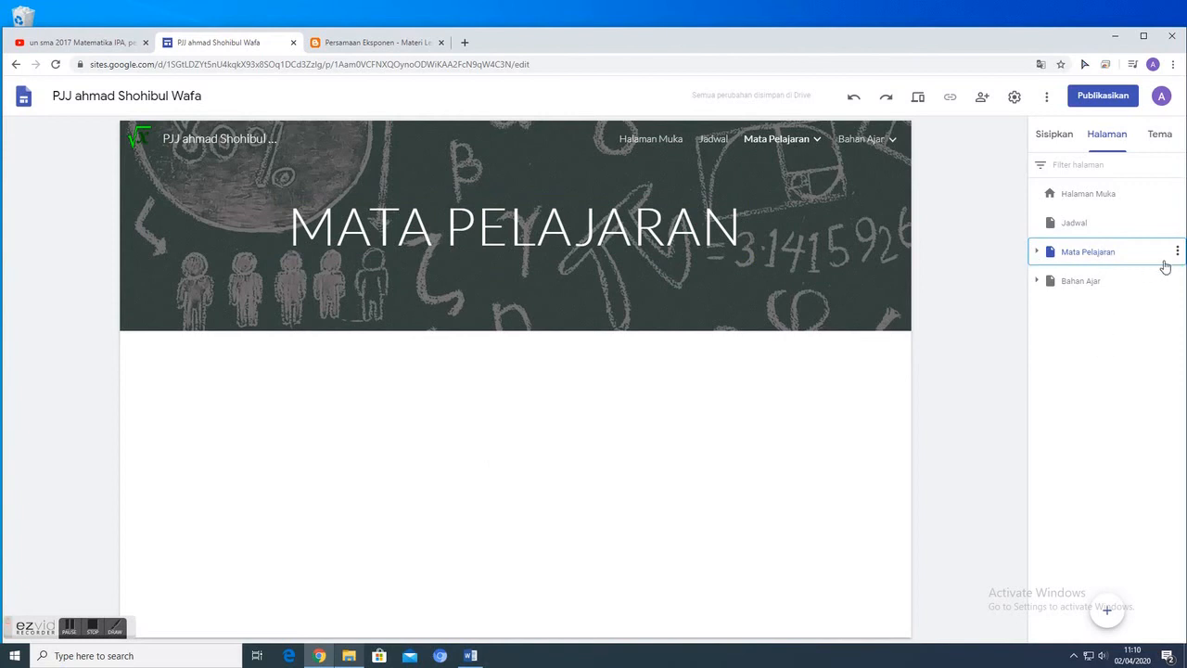
{"action": "left_click", "coordinate": [1037, 253]}
{"action": "left_click", "coordinate": [1036, 253]}
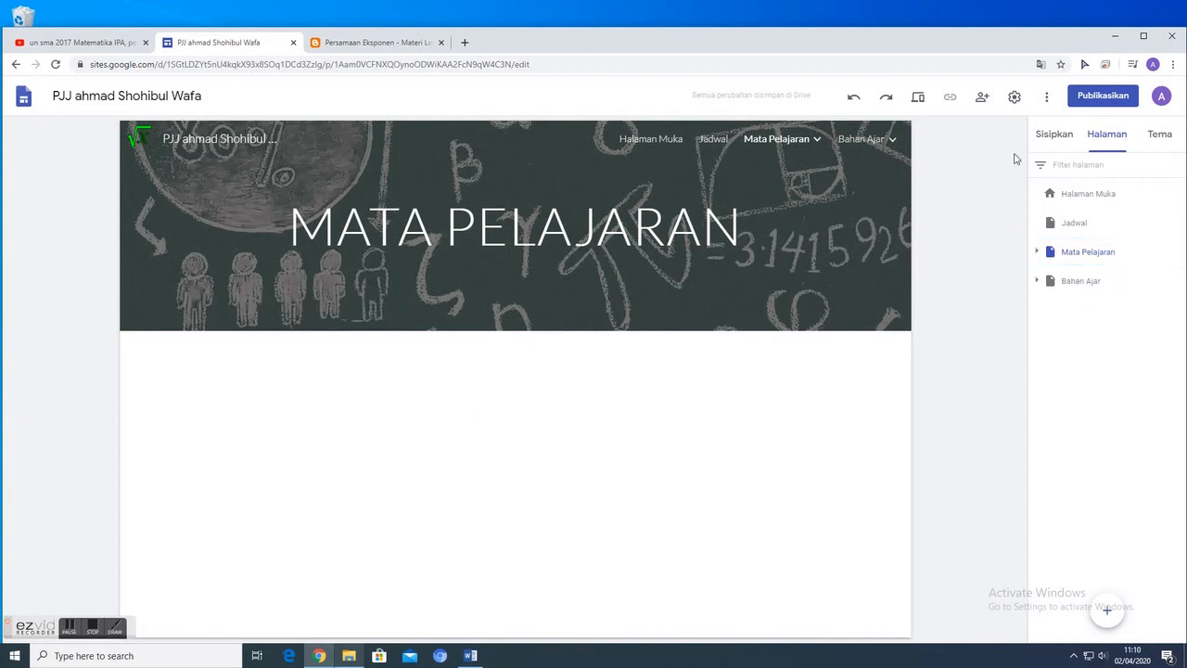
{"action": "left_click", "coordinate": [1054, 136]}
{"action": "left_click", "coordinate": [1078, 369]}
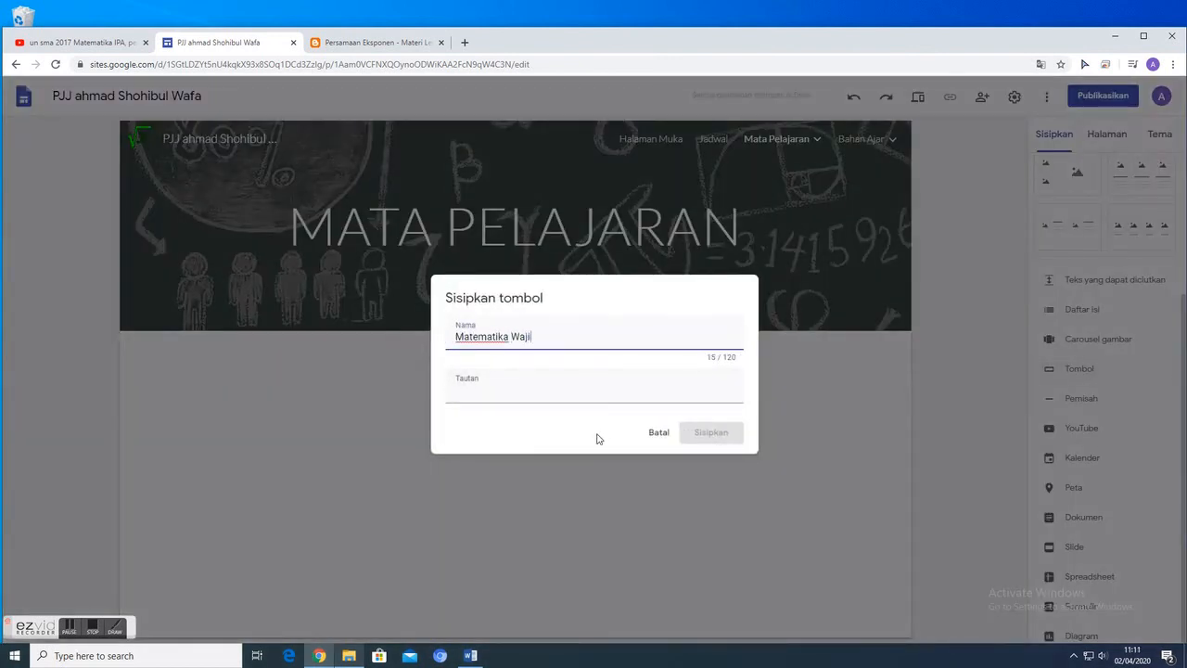
{"action": "left_click", "coordinate": [523, 396]}
{"action": "scroll", "coordinate": [541, 440], "scroll_direction": "down", "scroll_amount": 1}
{"action": "scroll", "coordinate": [543, 455], "scroll_direction": "up", "scroll_amount": 1}
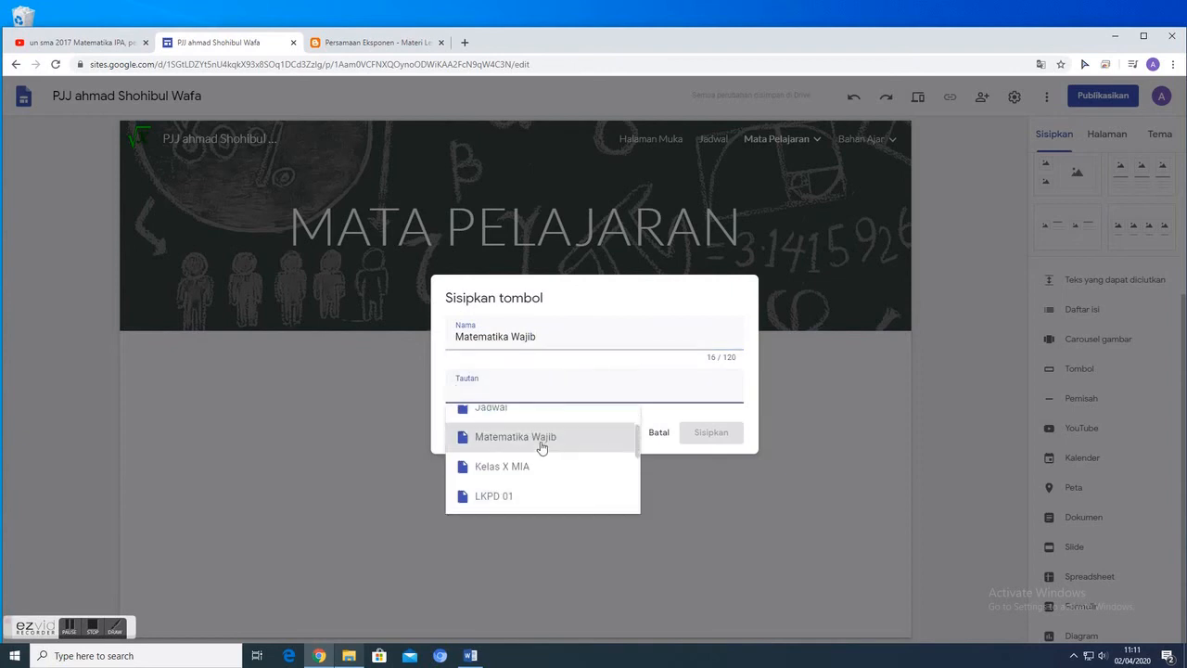
{"action": "left_click", "coordinate": [542, 446]}
{"action": "left_click", "coordinate": [704, 436]}
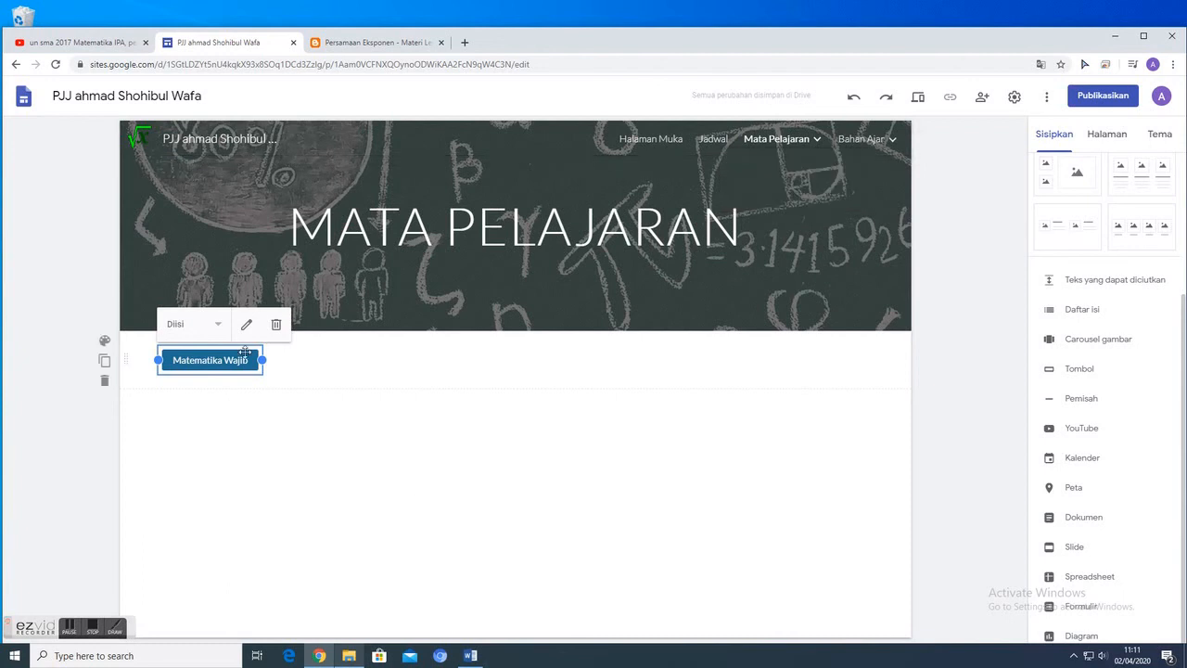
{"action": "left_click", "coordinate": [353, 444]}
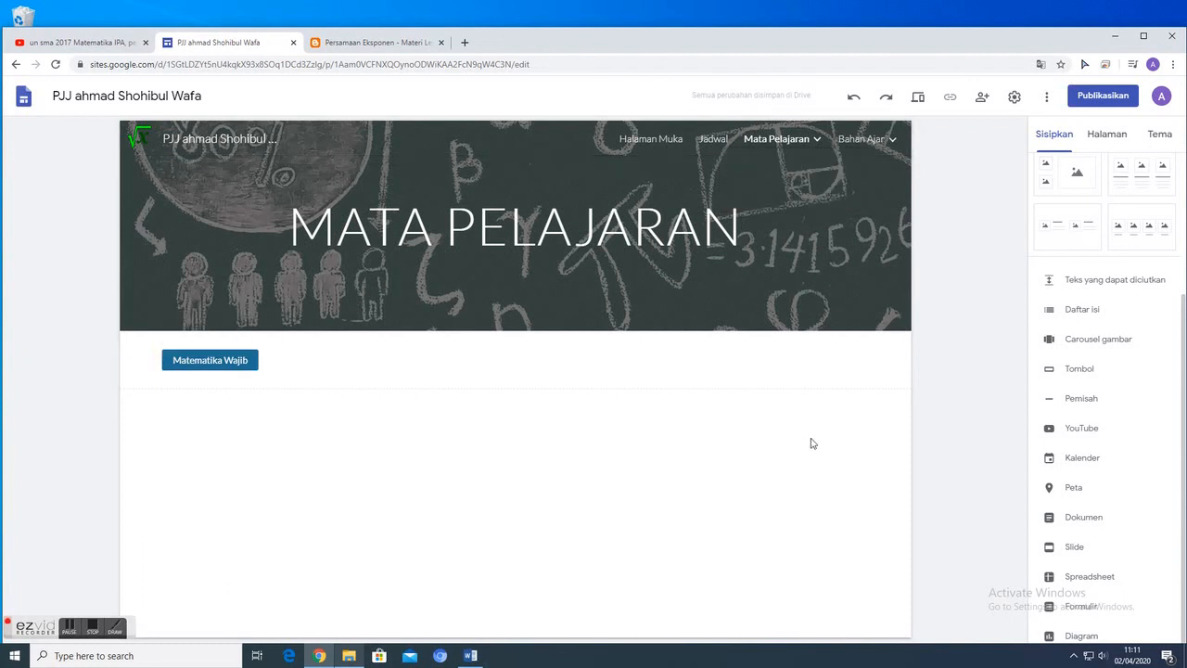
- Insert a "Matematika Peminatan" button linked to the page of the same name and widen it to fit its full label
{"action": "left_click", "coordinate": [1076, 370]}
{"action": "type", "text": "Matematika Peminatan"}
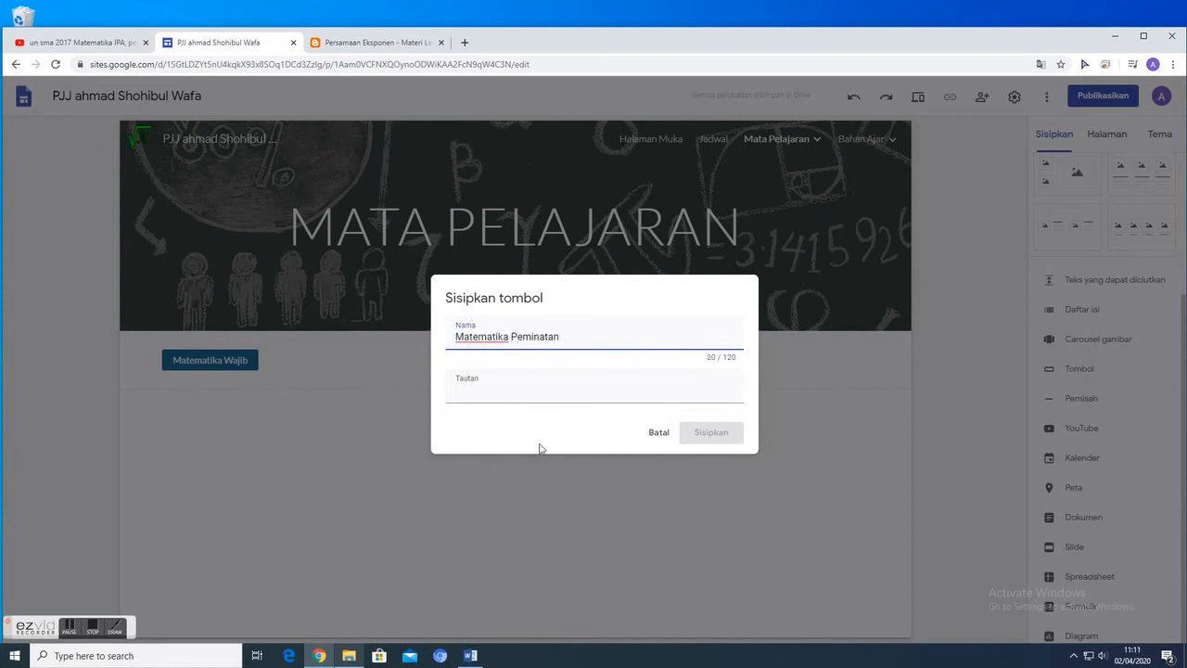
{"action": "left_click", "coordinate": [533, 394]}
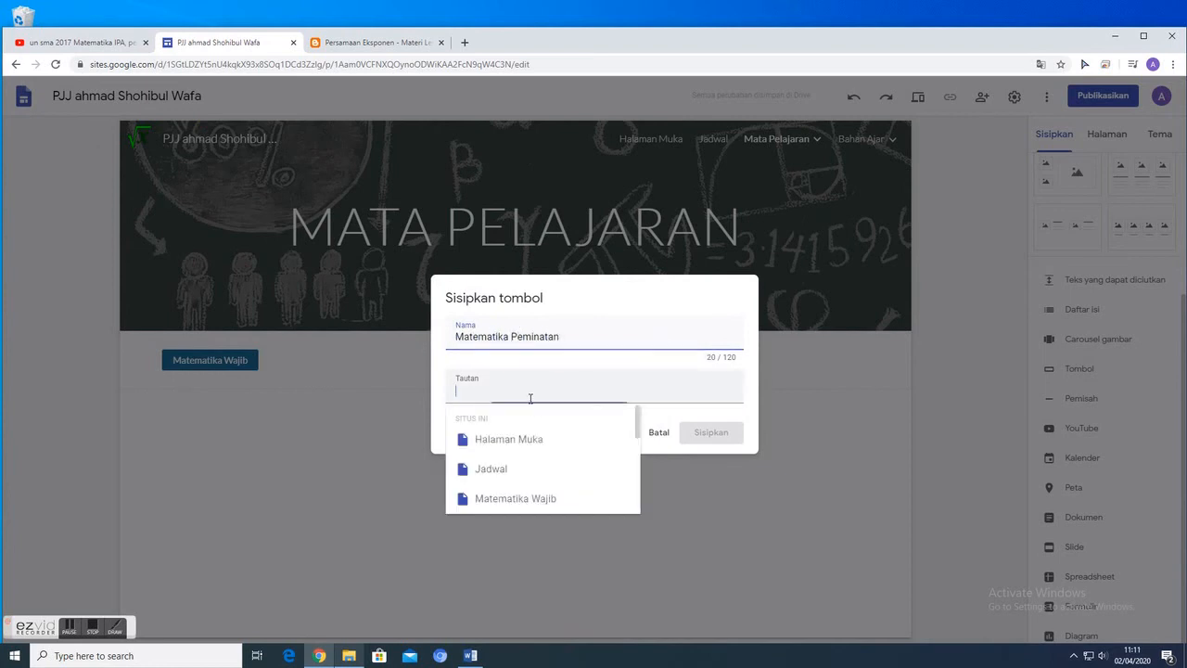
{"action": "scroll", "coordinate": [556, 454], "scroll_direction": "down", "scroll_amount": 1}
{"action": "scroll", "coordinate": [556, 463], "scroll_direction": "down", "scroll_amount": 2}
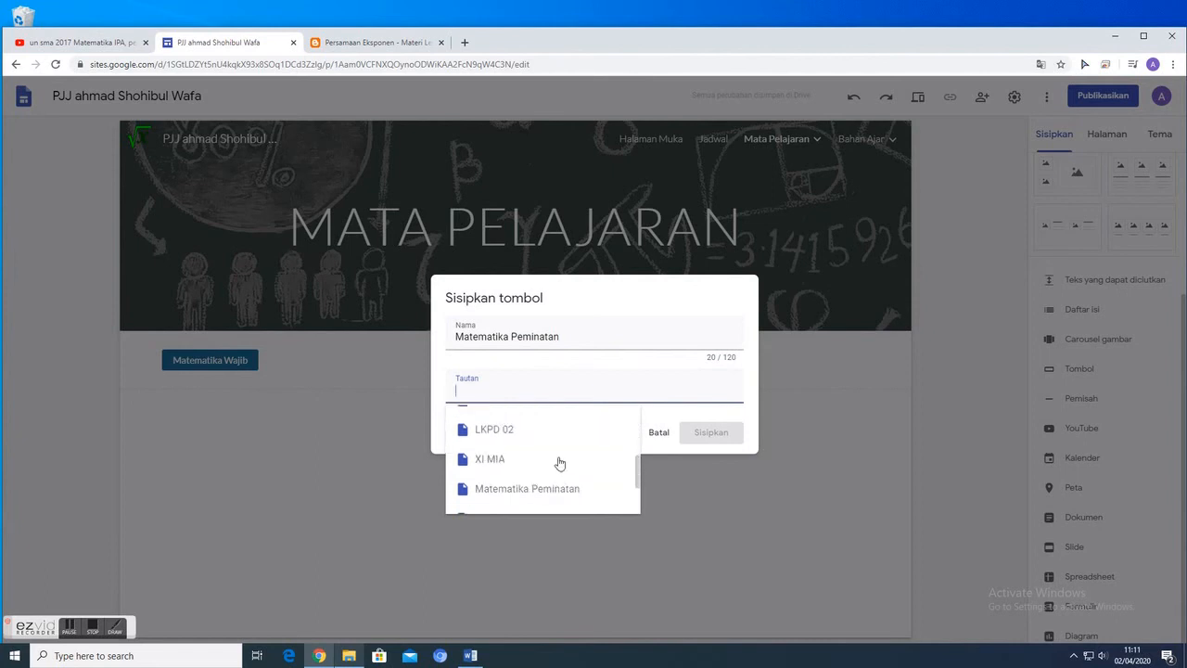
{"action": "left_click", "coordinate": [543, 466]}
{"action": "key", "text": "Return"}
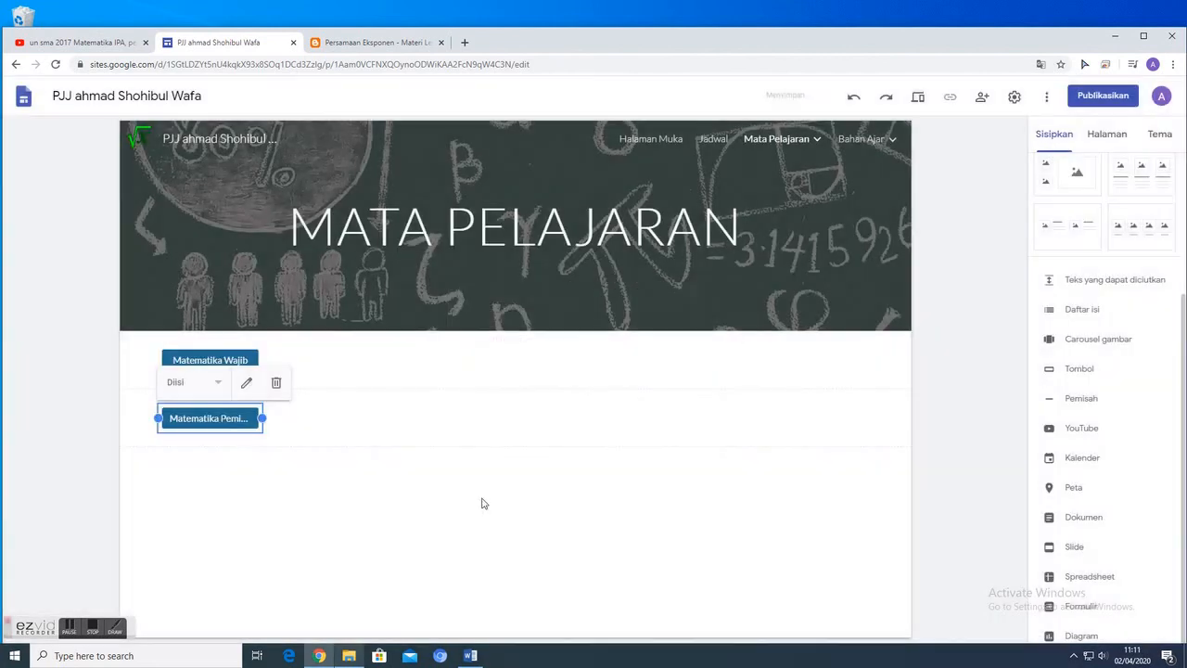
{"action": "left_click", "coordinate": [256, 424]}
{"action": "left_click_drag", "start_coordinate": [263, 423], "coordinate": [319, 422]}
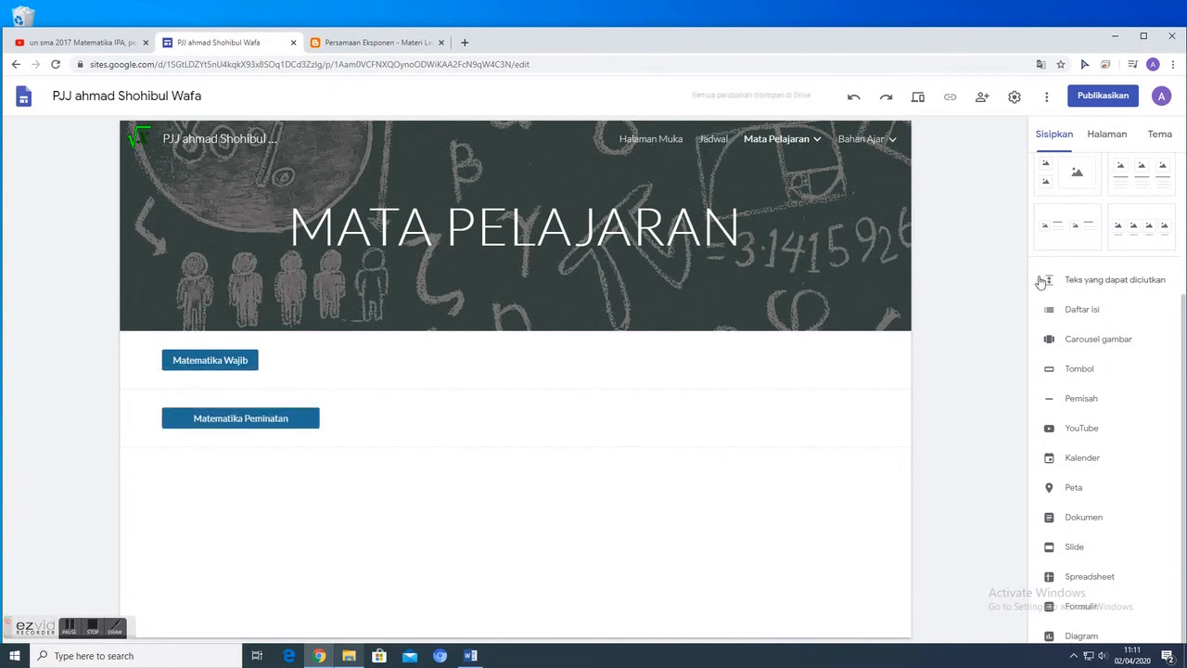
- Open the Matematika Wajib subpage of Mata Pelajaran for editing and check which subpages it contains
{"action": "left_click", "coordinate": [1106, 135]}
{"action": "left_click", "coordinate": [1038, 253]}
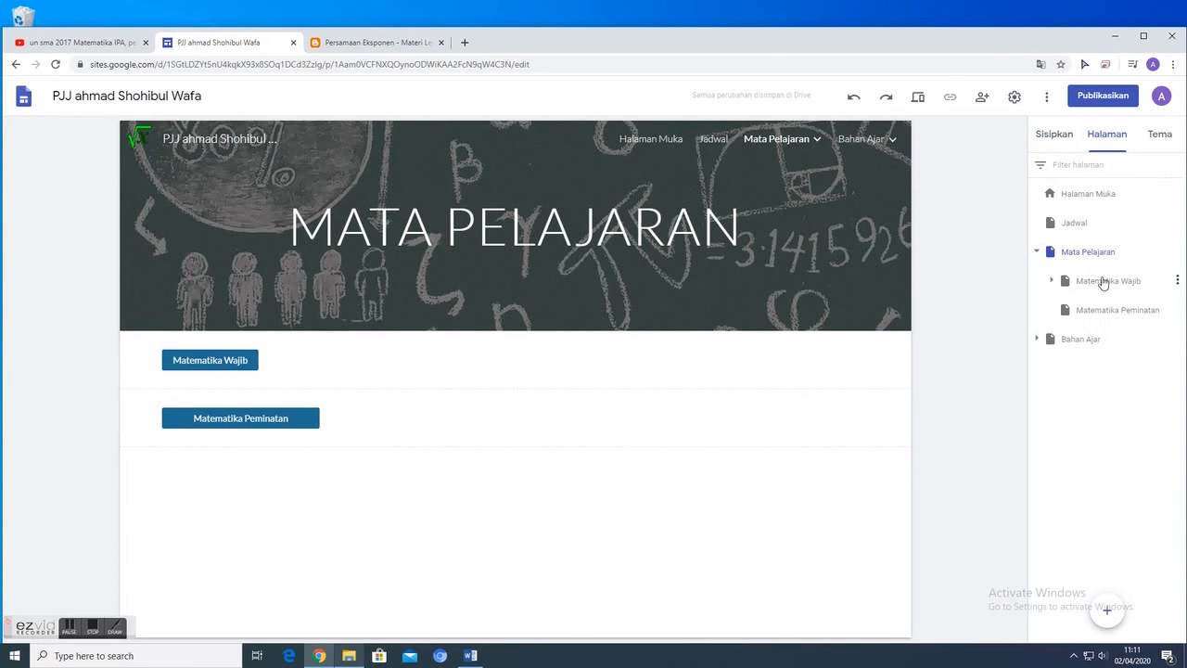
{"action": "left_click", "coordinate": [1097, 282]}
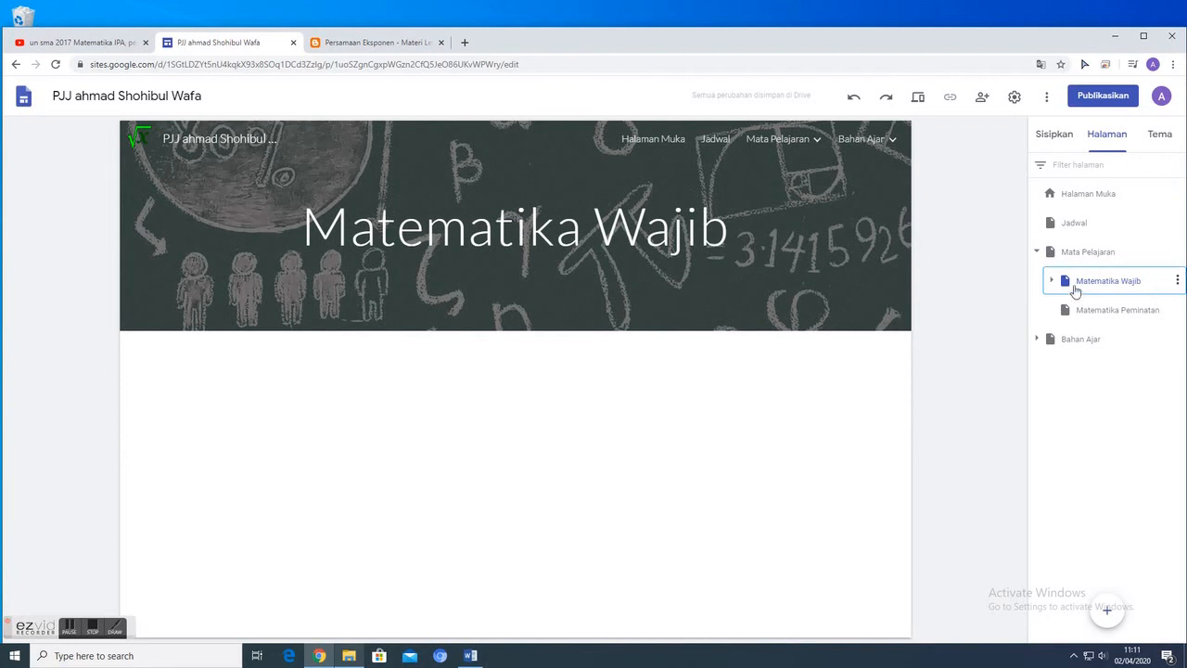
{"action": "left_click", "coordinate": [1051, 281]}
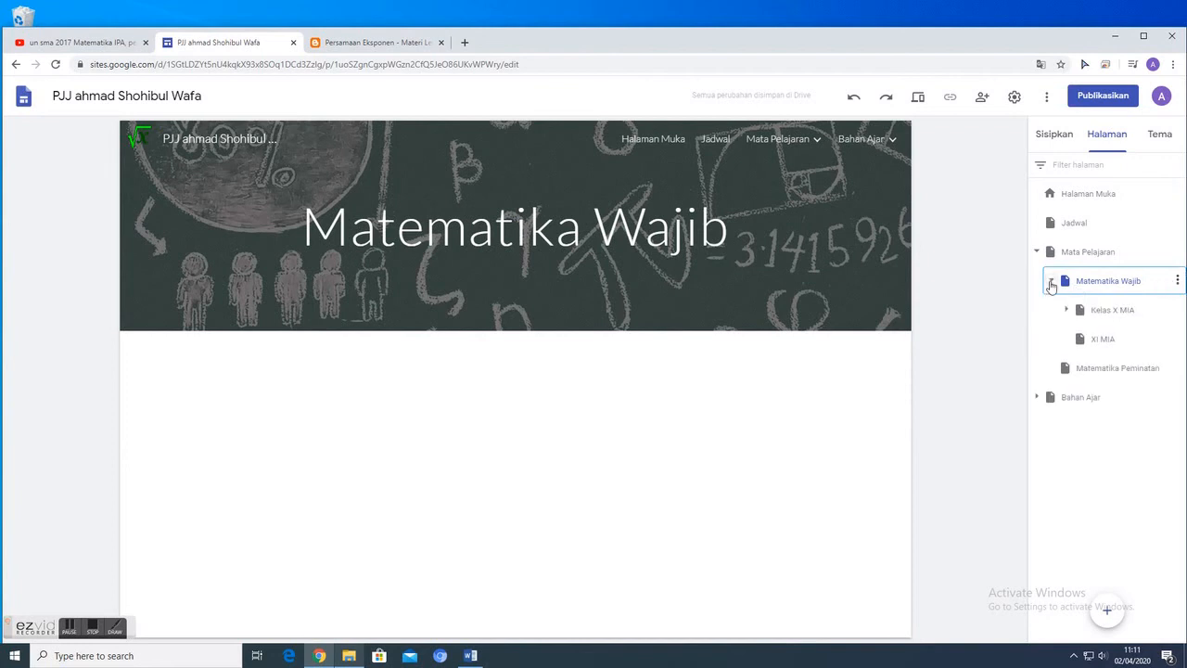
{"action": "left_click", "coordinate": [1051, 283]}
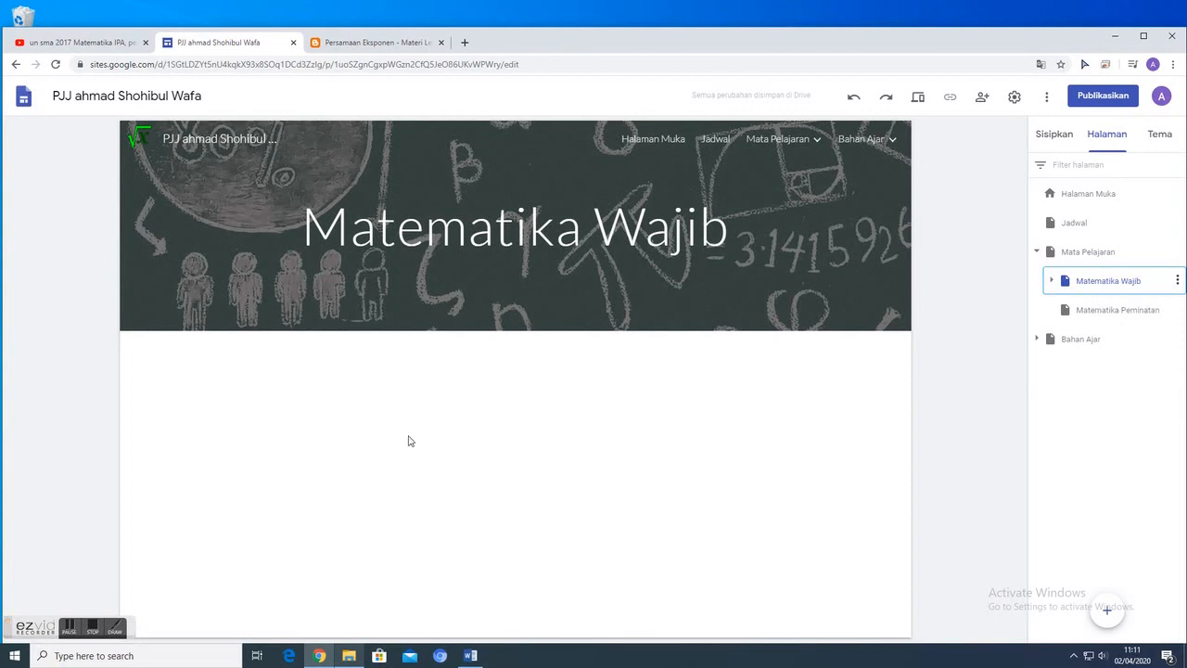
- Insert a button named "Kelas X MIA" linked to the Kelas X MIA page on the Matematika Wajib page
{"action": "left_click", "coordinate": [1068, 135]}
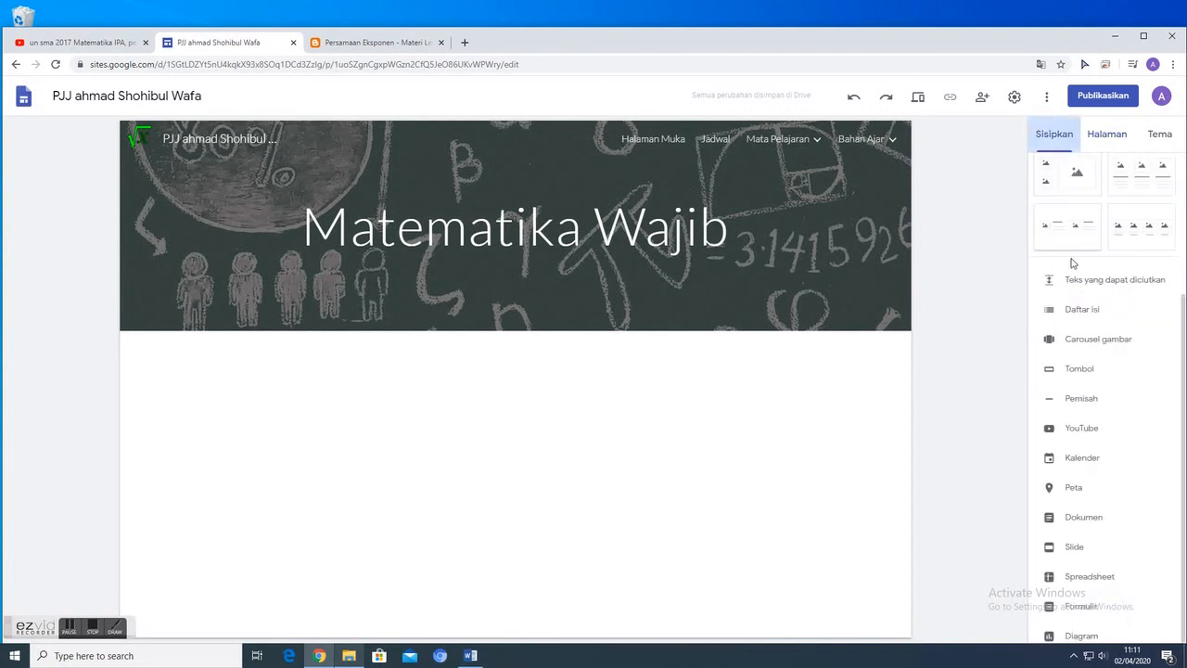
{"action": "left_click", "coordinate": [1079, 369]}
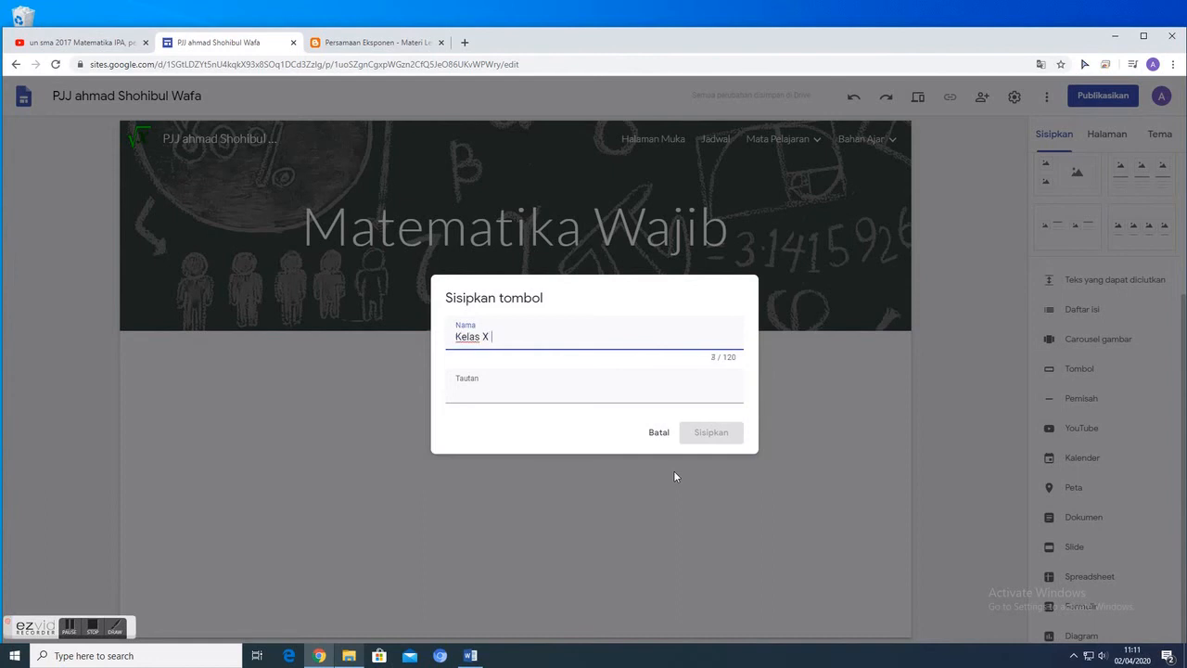
{"action": "left_click", "coordinate": [516, 394]}
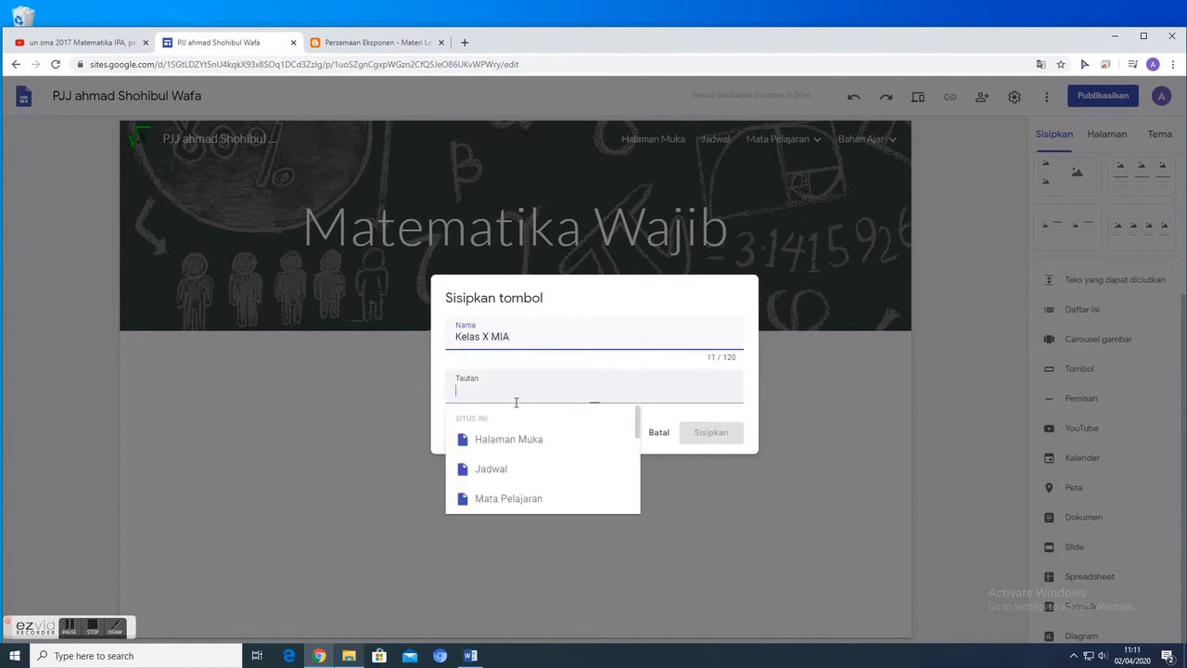
{"action": "scroll", "coordinate": [524, 448], "scroll_direction": "down", "scroll_amount": 5}
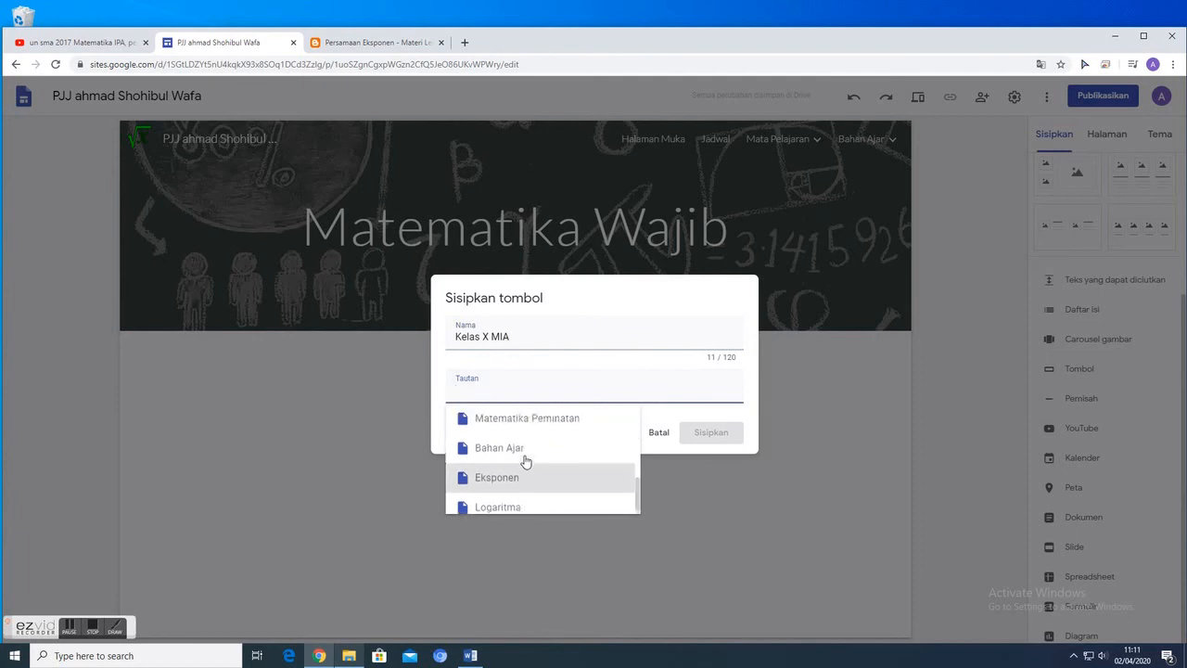
{"action": "scroll", "coordinate": [513, 440], "scroll_direction": "up", "scroll_amount": 1}
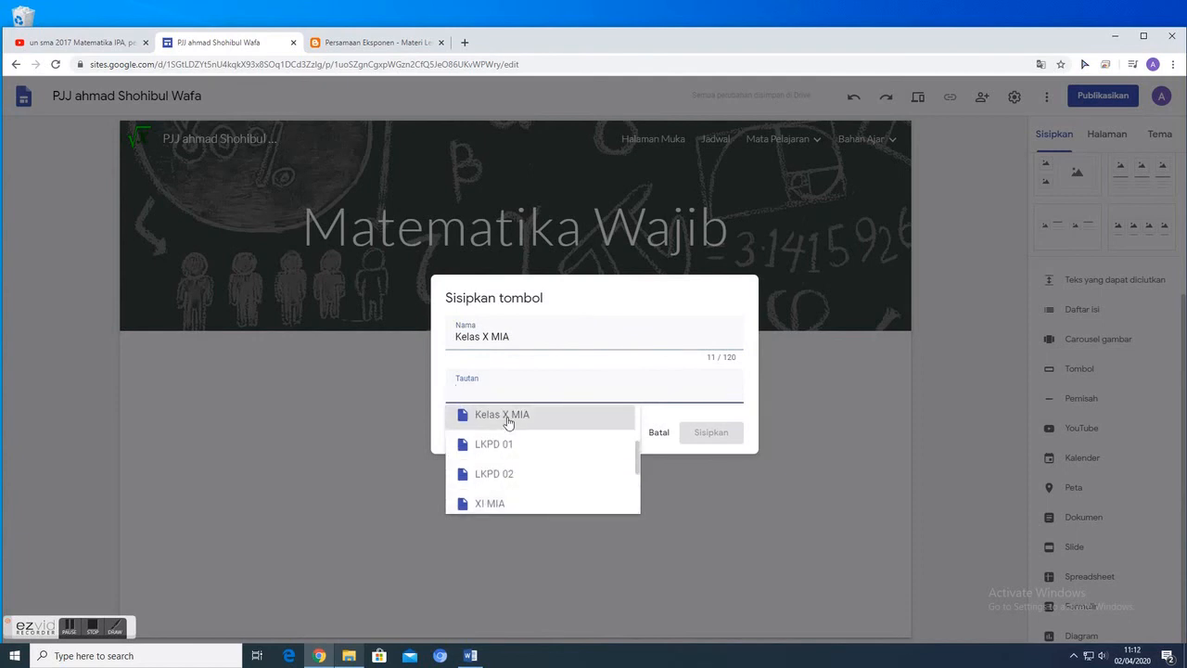
{"action": "left_click", "coordinate": [508, 417]}
{"action": "left_click", "coordinate": [699, 432]}
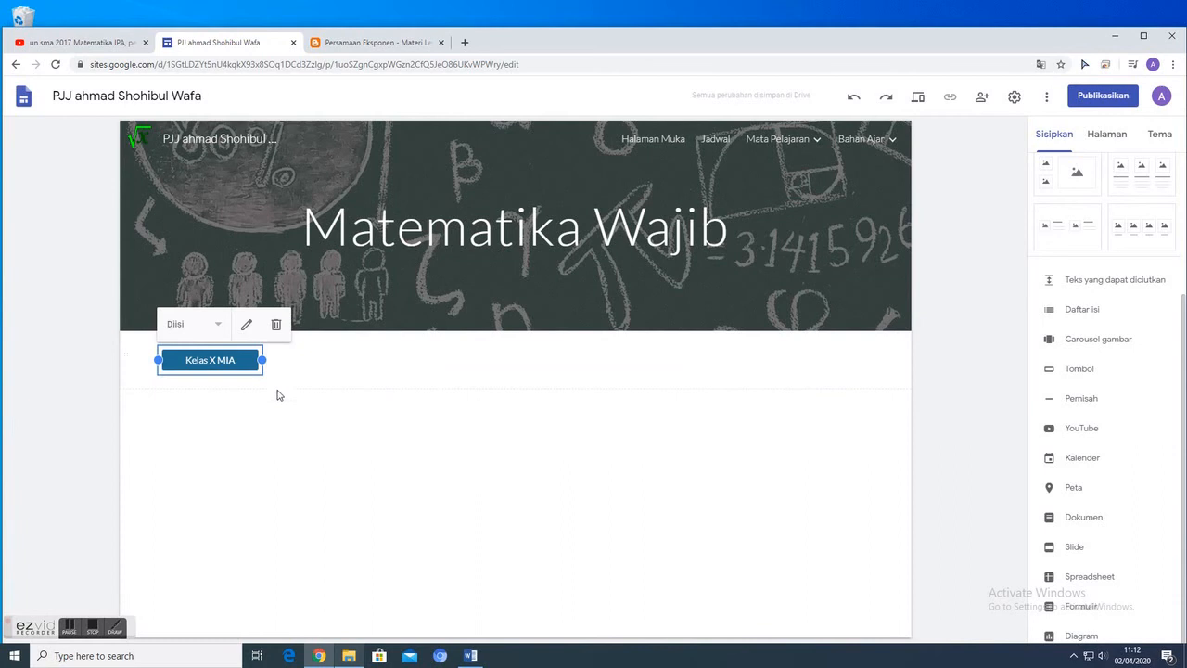
- Insert a second button named "Kelas XI MIA" linked to the XI MIA page
{"action": "left_click", "coordinate": [1080, 371]}
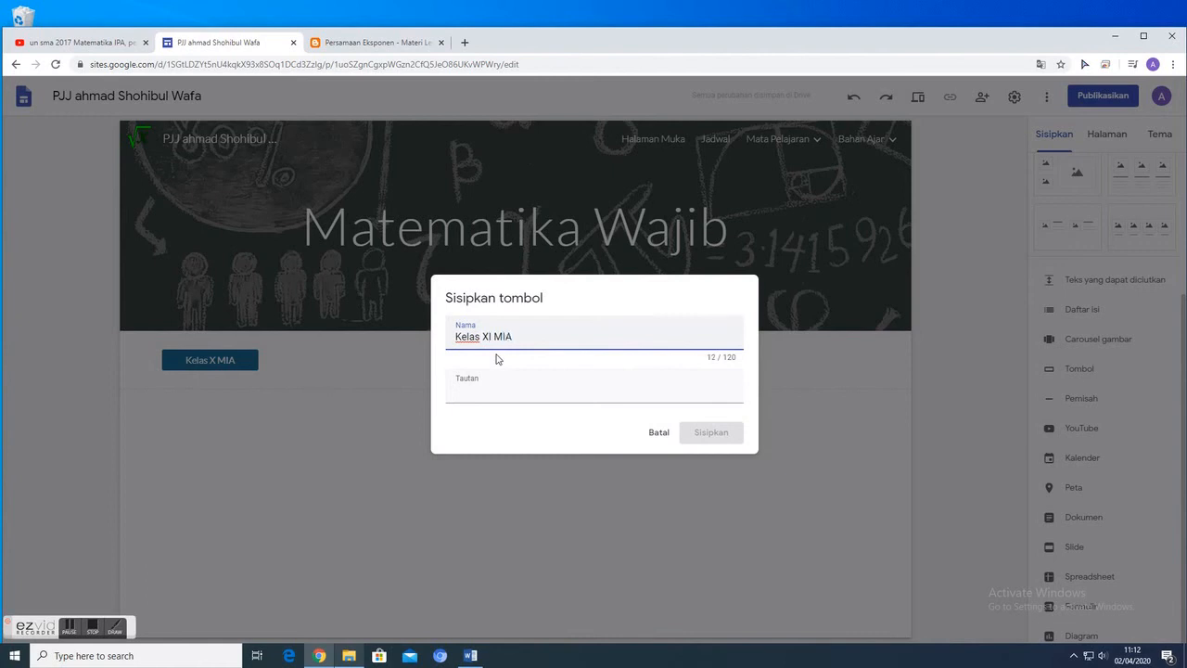
{"action": "left_click", "coordinate": [494, 392]}
{"action": "scroll", "coordinate": [530, 472], "scroll_direction": "down", "scroll_amount": 3}
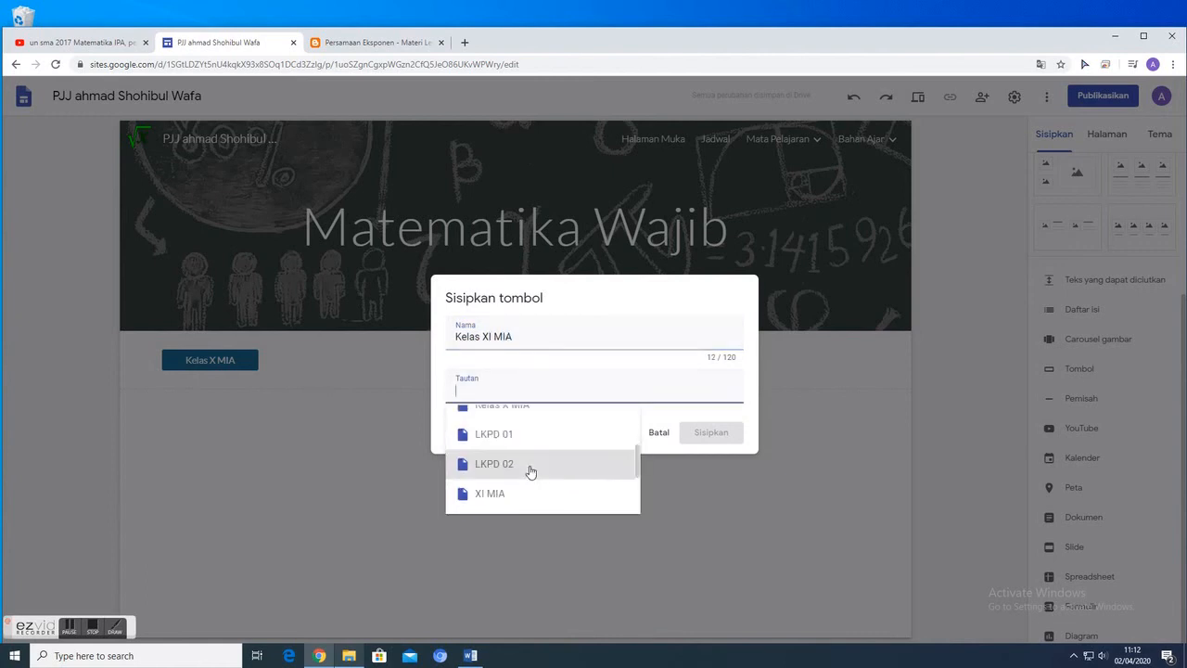
{"action": "scroll", "coordinate": [493, 430], "scroll_direction": "up", "scroll_amount": 3}
{"action": "scroll", "coordinate": [513, 467], "scroll_direction": "down", "scroll_amount": 3}
{"action": "left_click", "coordinate": [496, 494]}
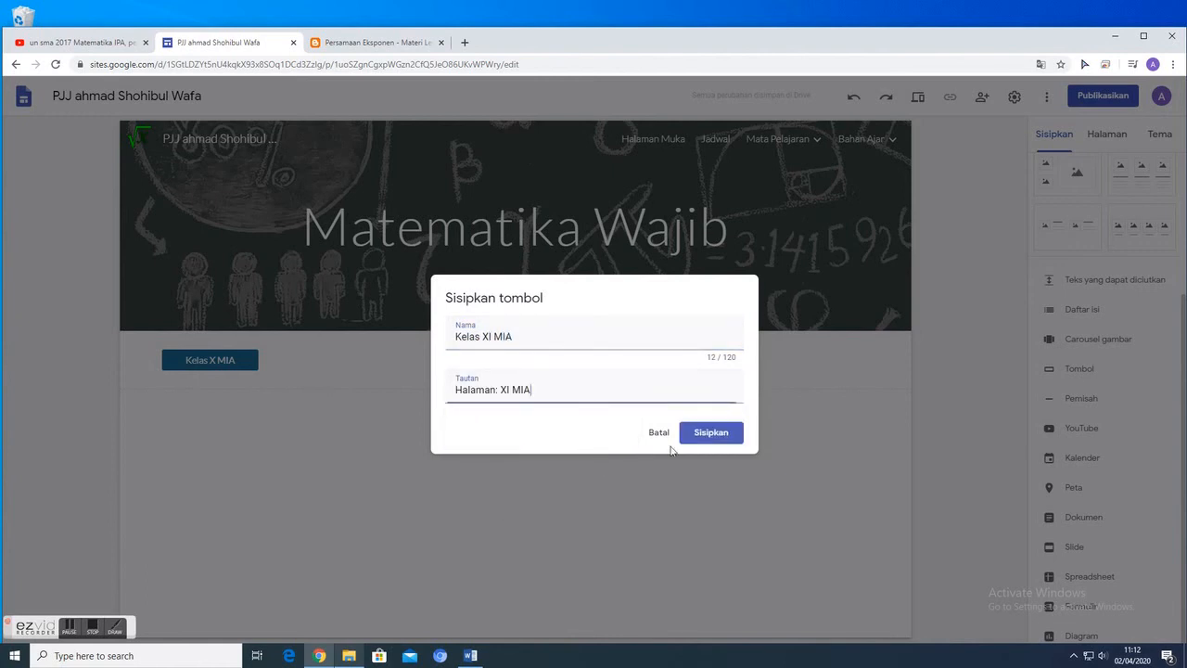
{"action": "left_click", "coordinate": [713, 438]}
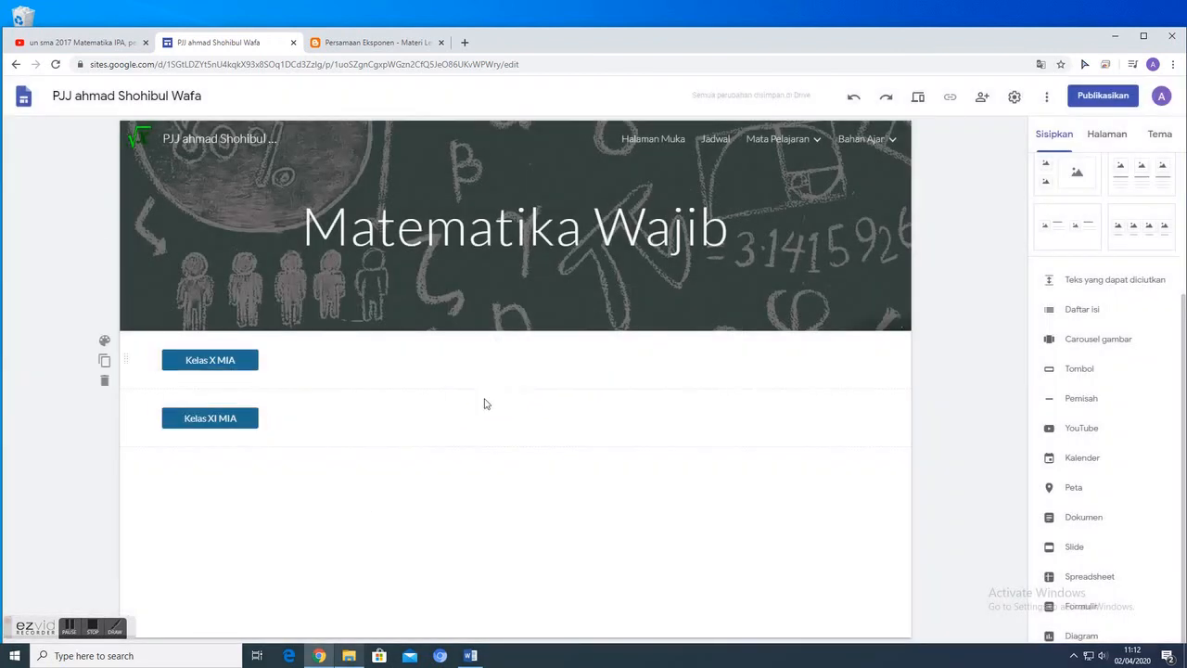
- Place the Kelas XI MIA button beside the Kelas X MIA button in one row and shift Kelas X MIA slightly to the right
{"action": "left_click_drag", "start_coordinate": [223, 415], "coordinate": [608, 363]}
{"action": "left_click", "coordinate": [223, 357]}
{"action": "left_click_drag", "start_coordinate": [224, 352], "coordinate": [327, 352]}
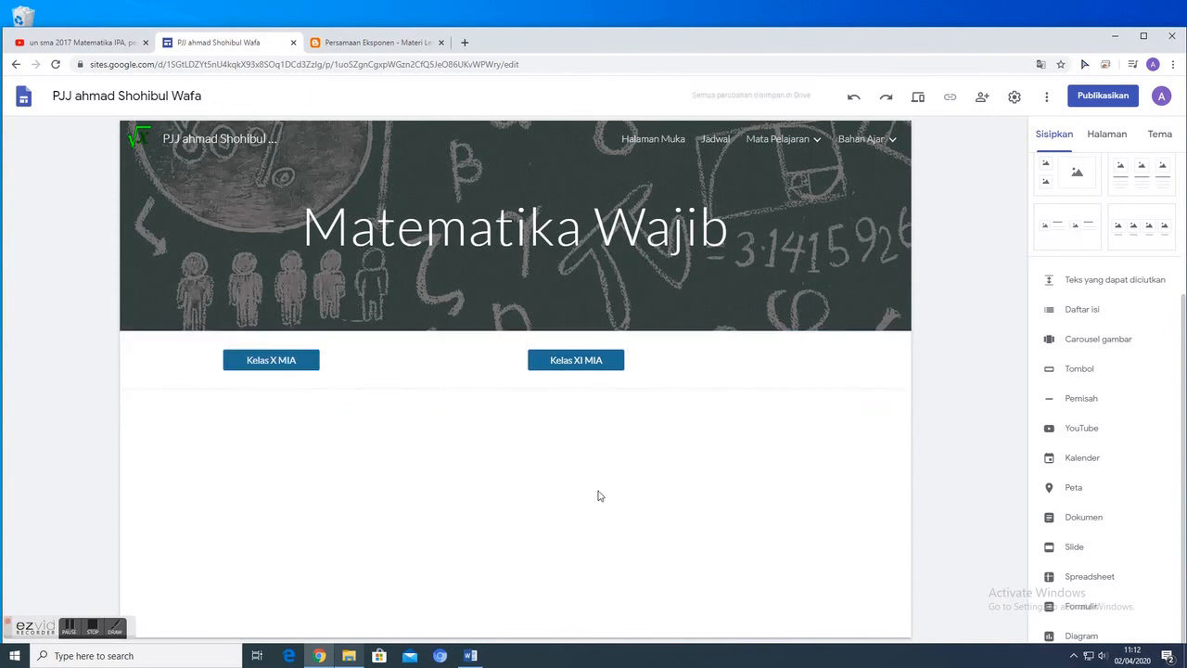
- Open the Kelas X MIA subpage under Matematika Wajib for editing
{"action": "left_click", "coordinate": [1110, 135]}
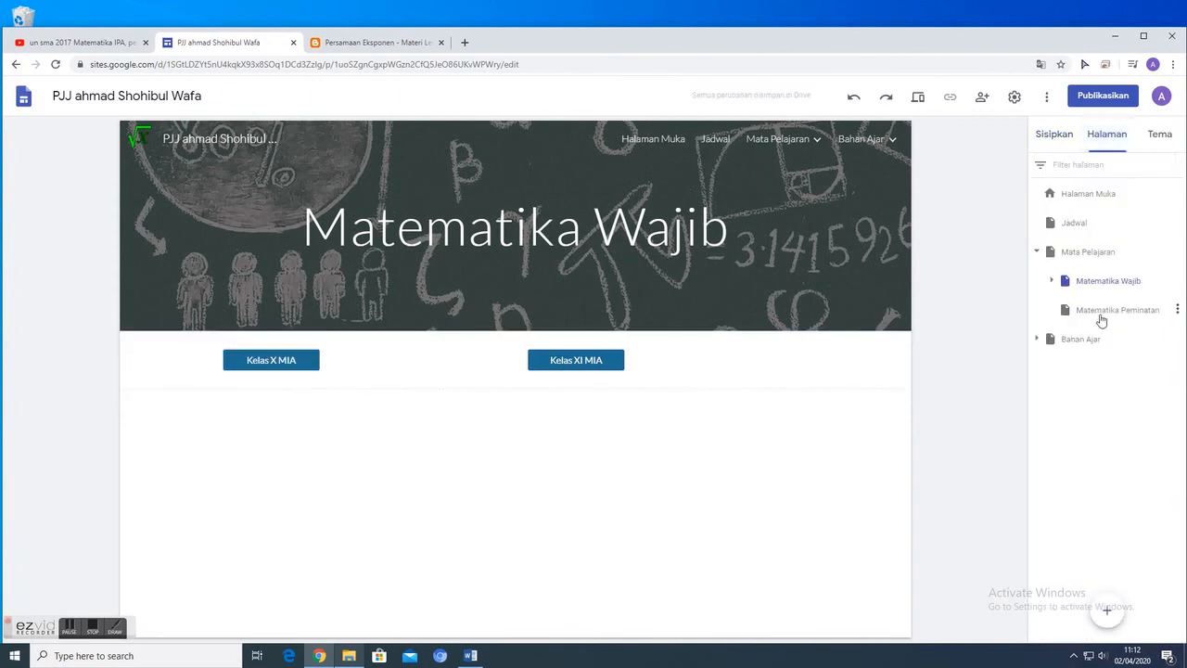
{"action": "left_click", "coordinate": [1052, 280]}
{"action": "left_click", "coordinate": [1067, 310]}
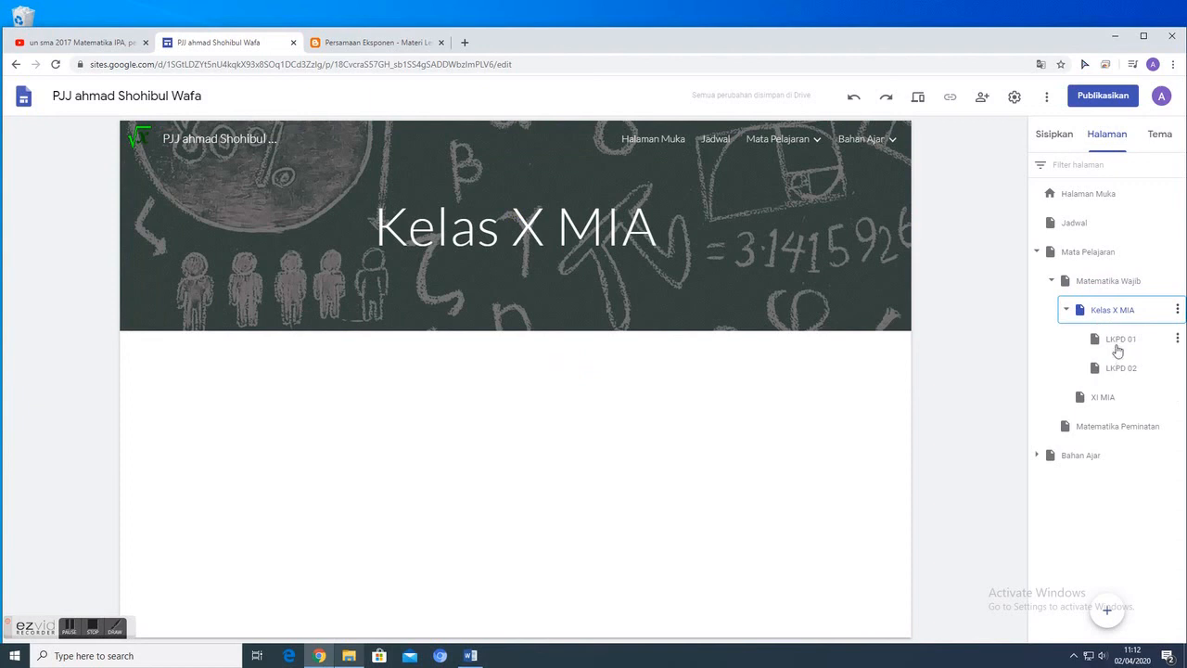
{"action": "left_click", "coordinate": [388, 434]}
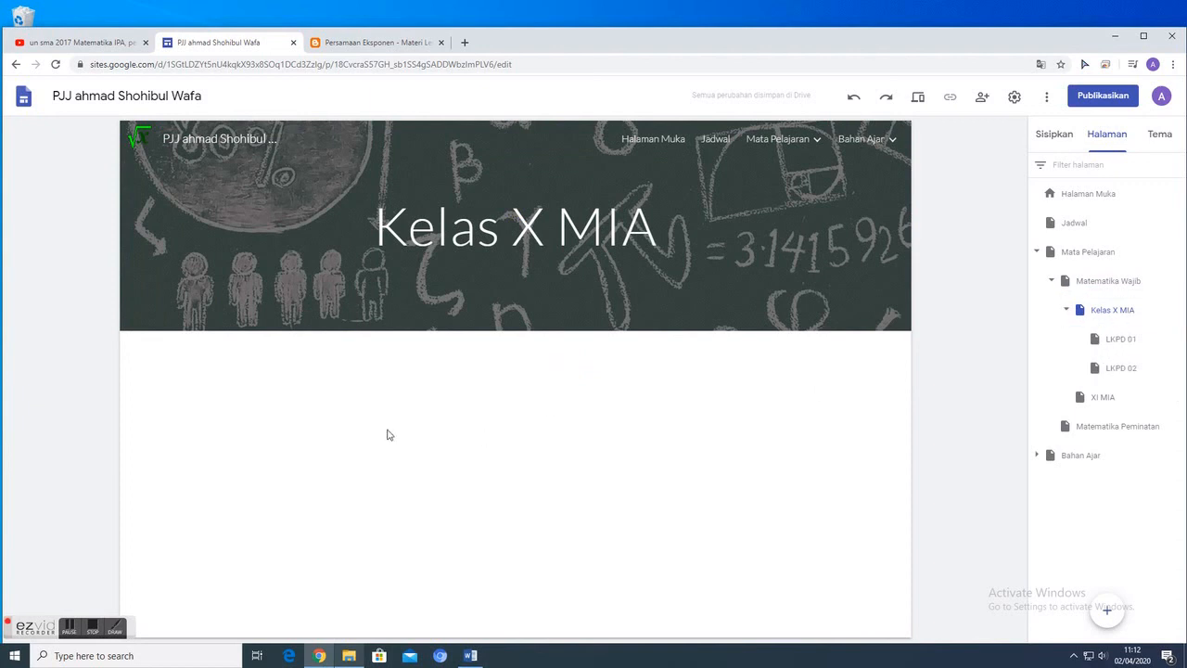
- Insert a button named "LKPD 01" linked to the LKPD 01 page on the Kelas X MIA page
{"action": "left_click", "coordinate": [1057, 138]}
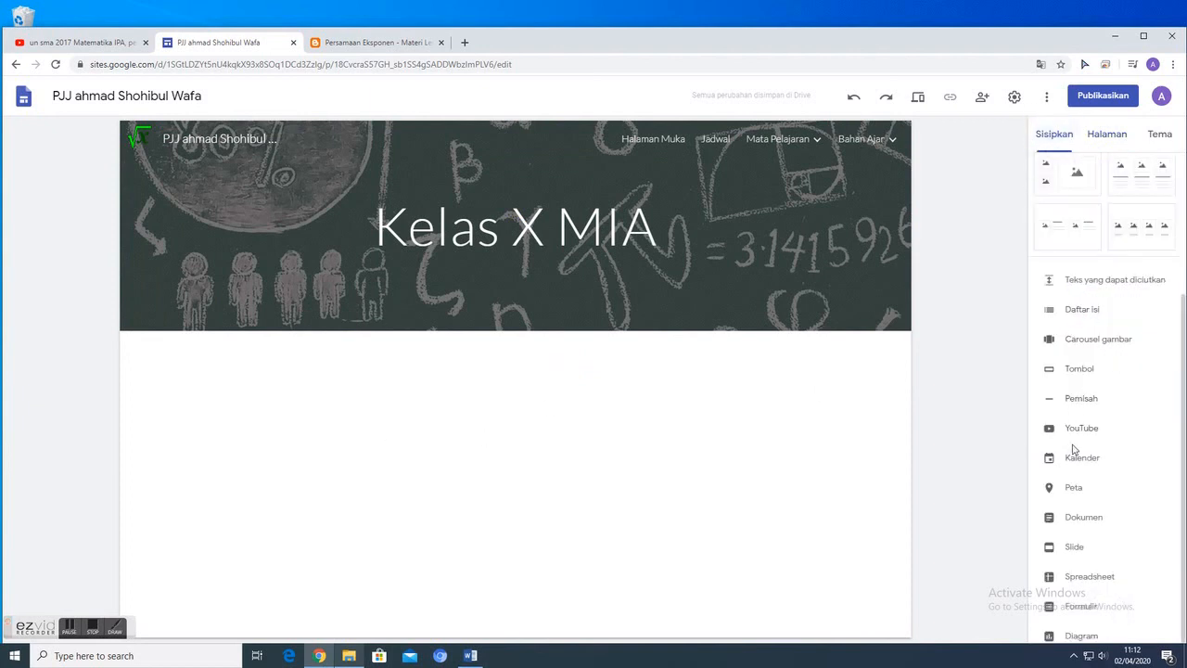
{"action": "left_click", "coordinate": [1079, 367]}
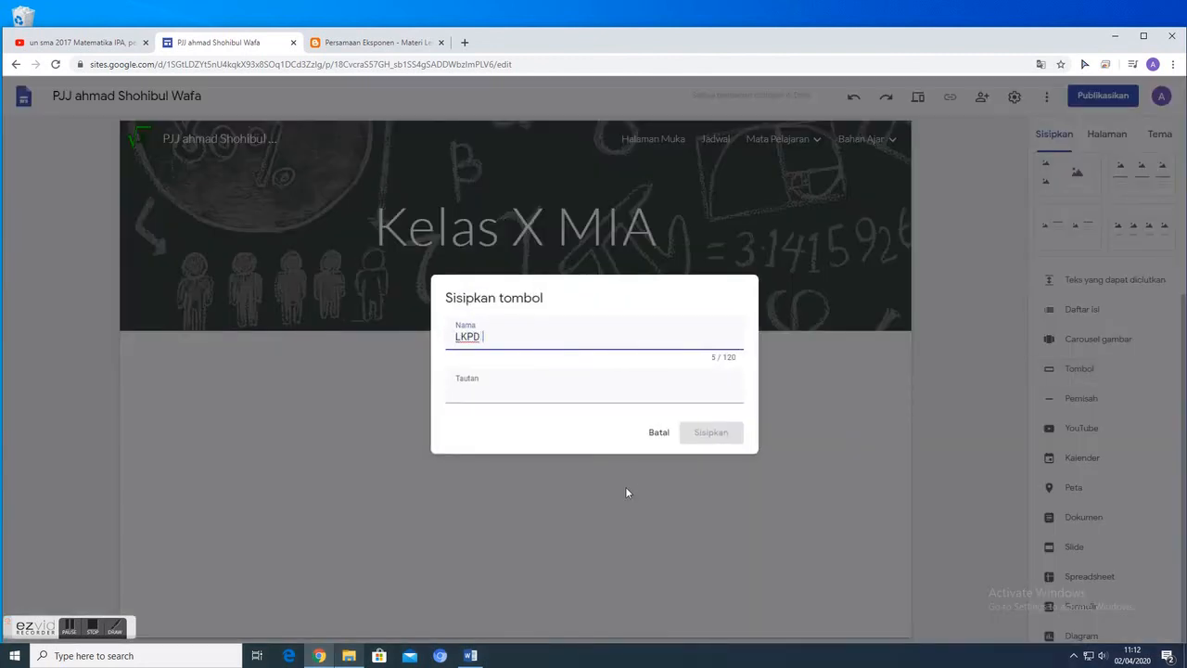
{"action": "left_click", "coordinate": [529, 392]}
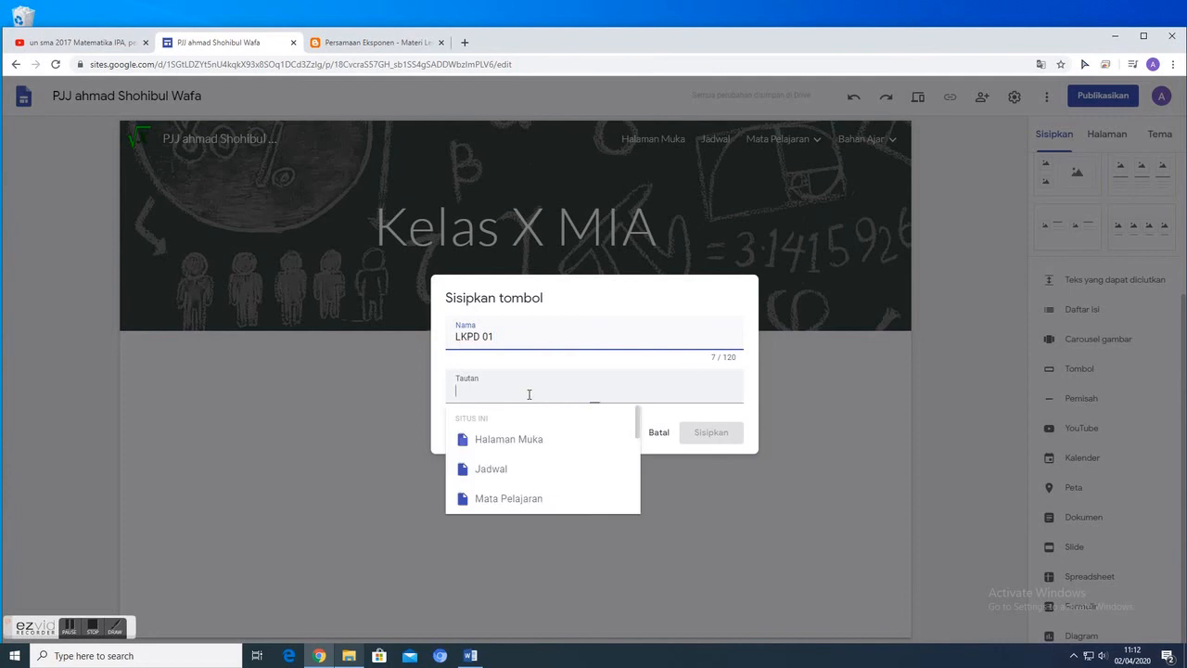
{"action": "scroll", "coordinate": [511, 462], "scroll_direction": "down", "scroll_amount": 3}
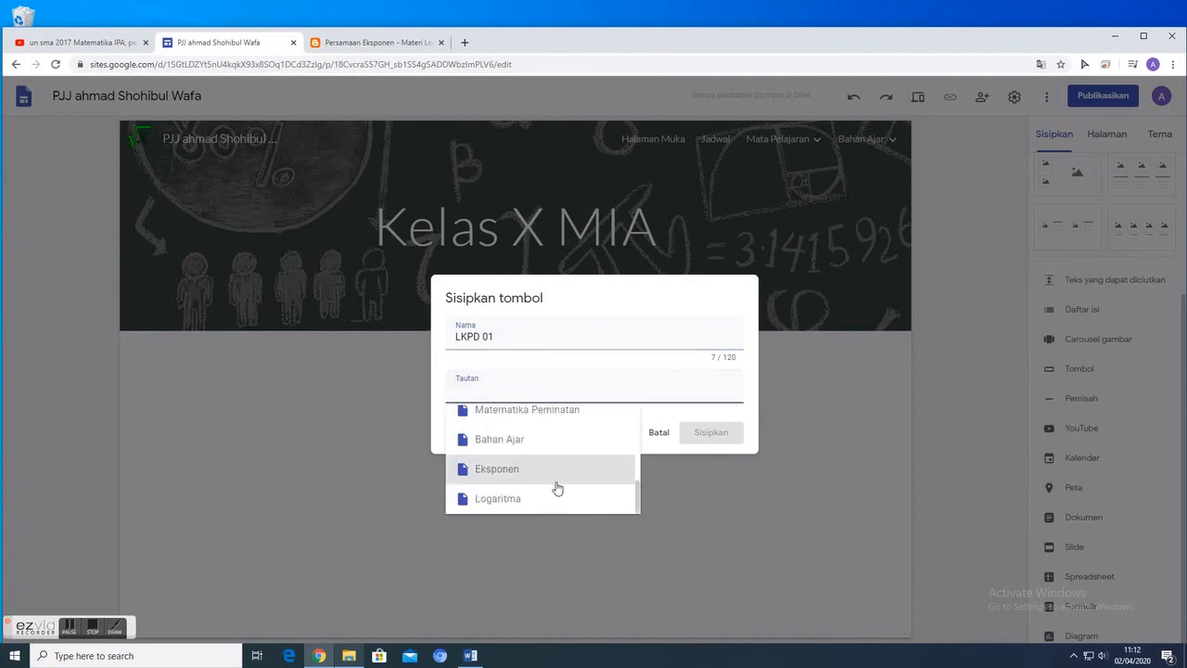
{"action": "scroll", "coordinate": [566, 464], "scroll_direction": "up", "scroll_amount": 3}
{"action": "left_click", "coordinate": [513, 446]}
{"action": "left_click", "coordinate": [710, 432]}
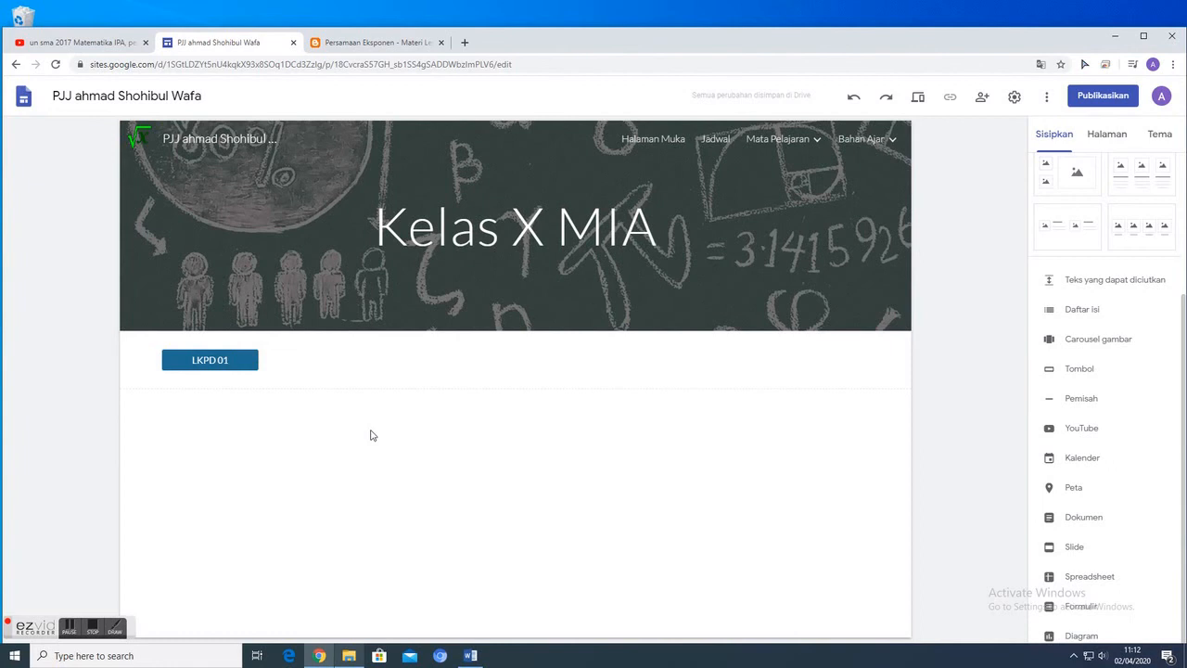
- Insert a second button named "LKPD 02" linked to the LKPD 02 page and place it beside LKPD 01 in one row
{"action": "left_click", "coordinate": [1079, 369]}
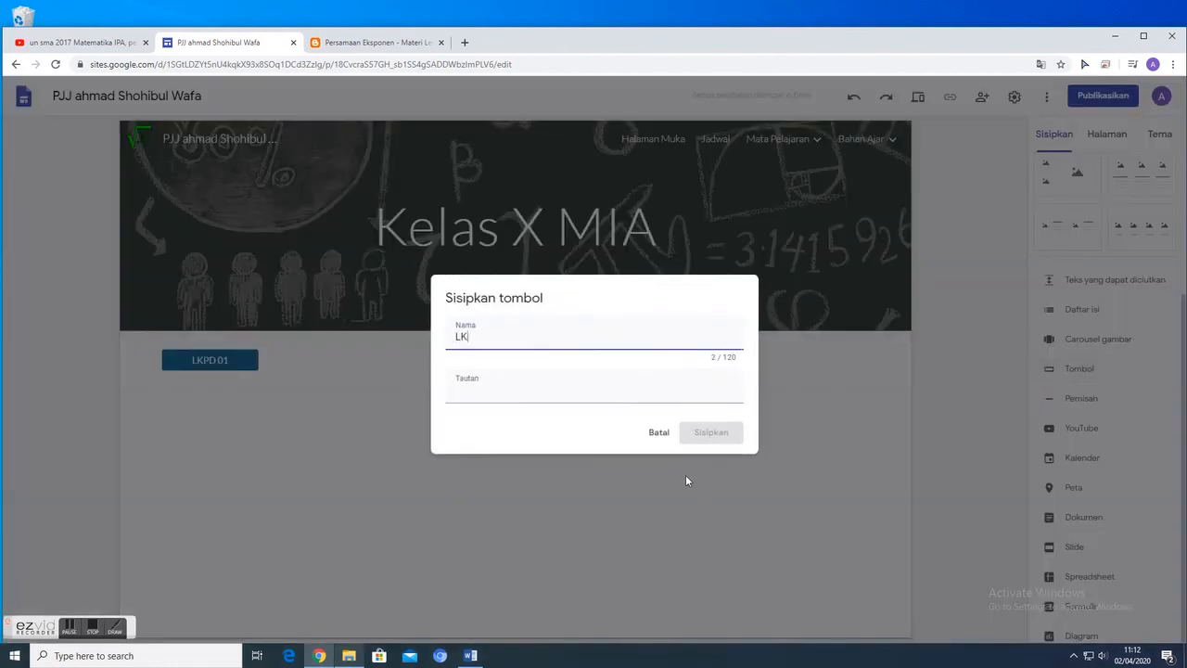
{"action": "type", "text": "2"}
{"action": "left_click", "coordinate": [497, 393]}
{"action": "scroll", "coordinate": [511, 445], "scroll_direction": "down", "scroll_amount": 4}
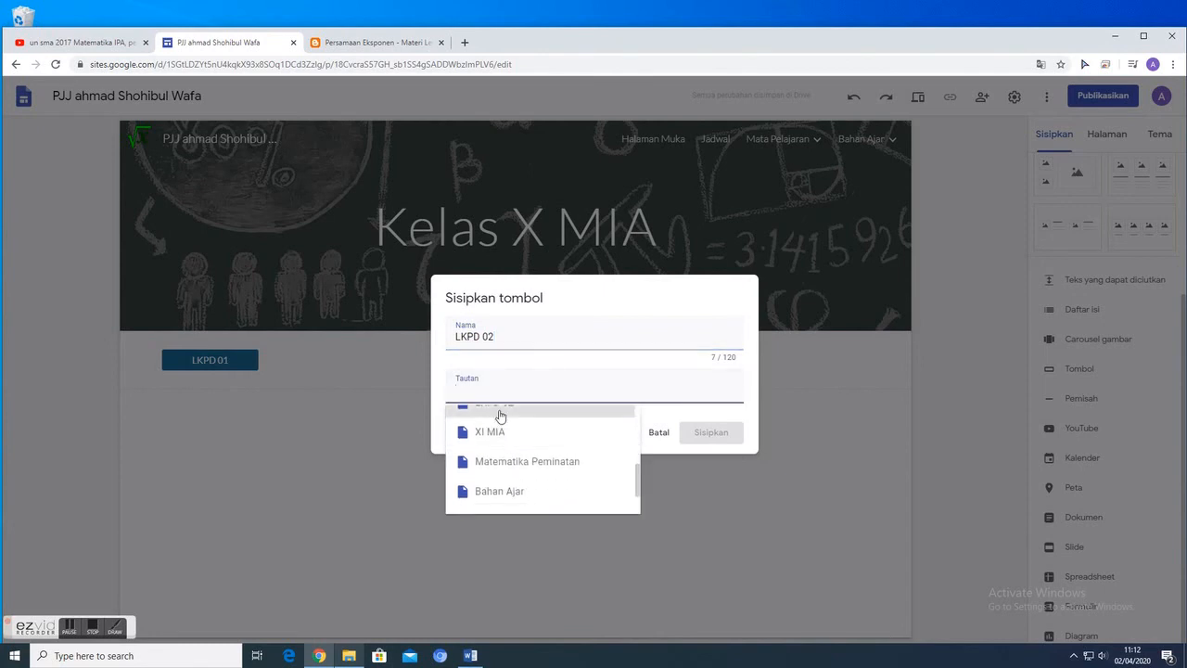
{"action": "left_click", "coordinate": [503, 409]}
{"action": "left_click", "coordinate": [714, 432]}
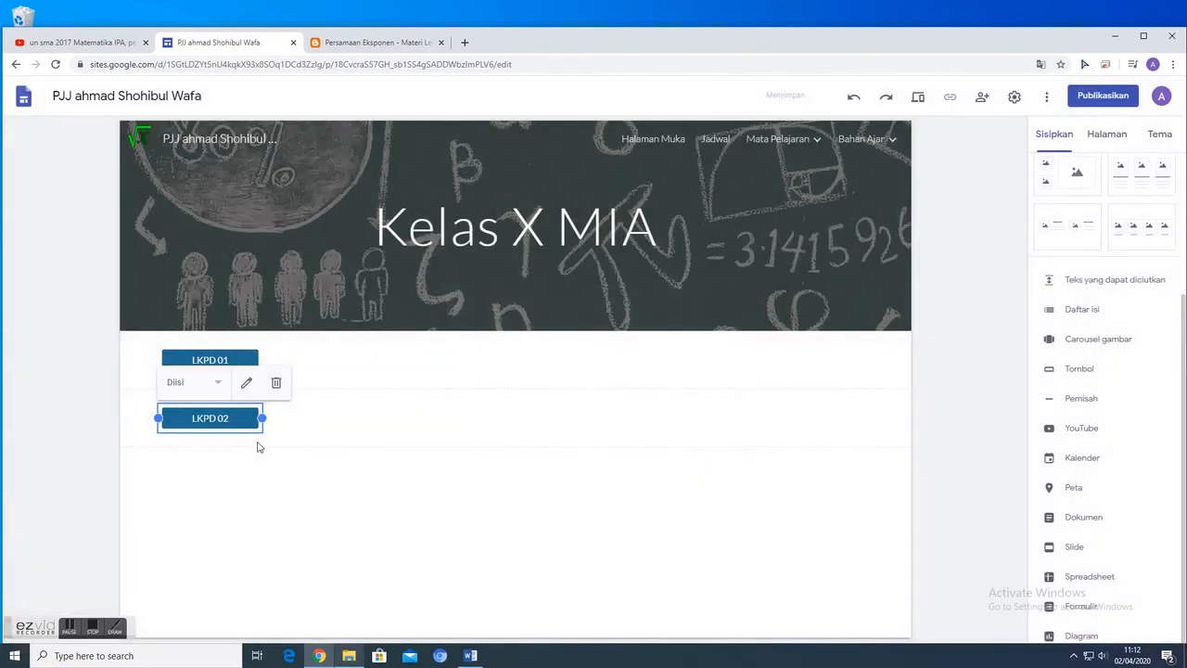
{"action": "left_click_drag", "start_coordinate": [246, 416], "coordinate": [649, 369]}
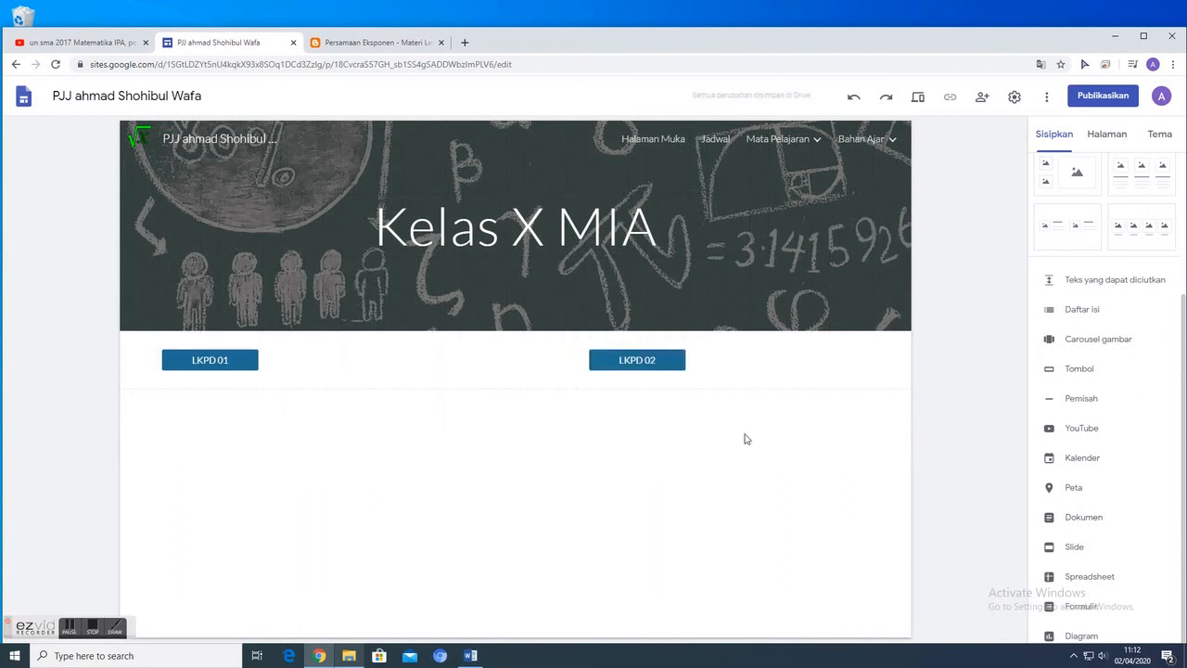
- Collapse the Mata Pelajaran page tree and open the Bahan Ajar page for editing
{"action": "left_click", "coordinate": [1108, 135]}
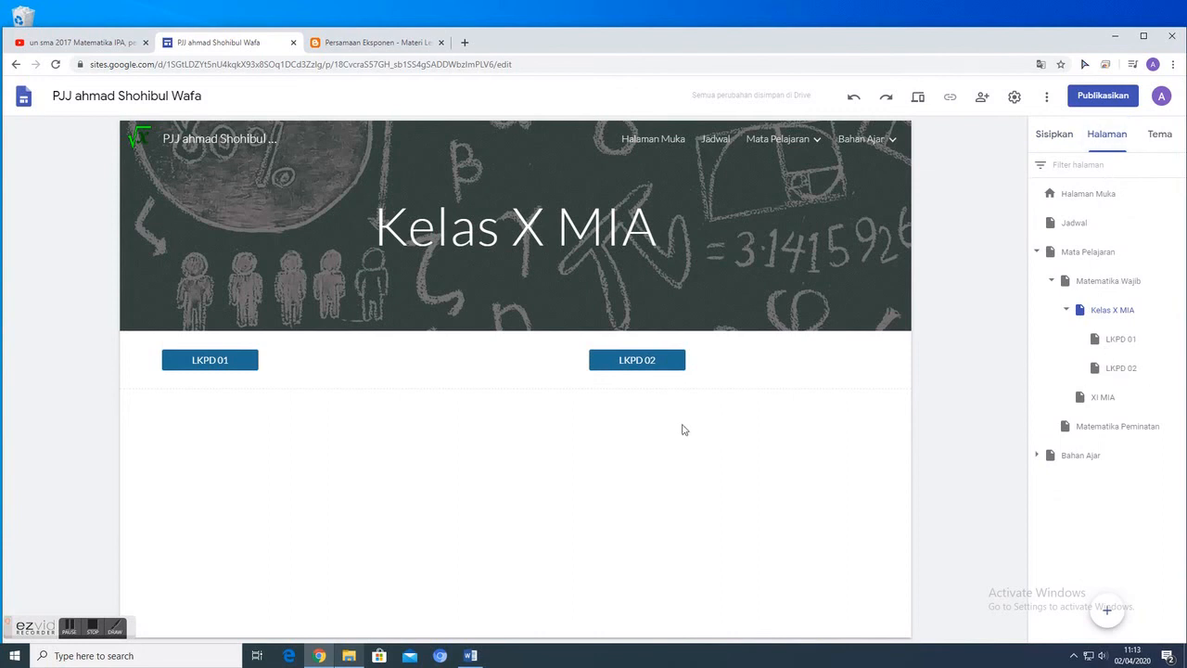
{"action": "left_click", "coordinate": [1067, 310]}
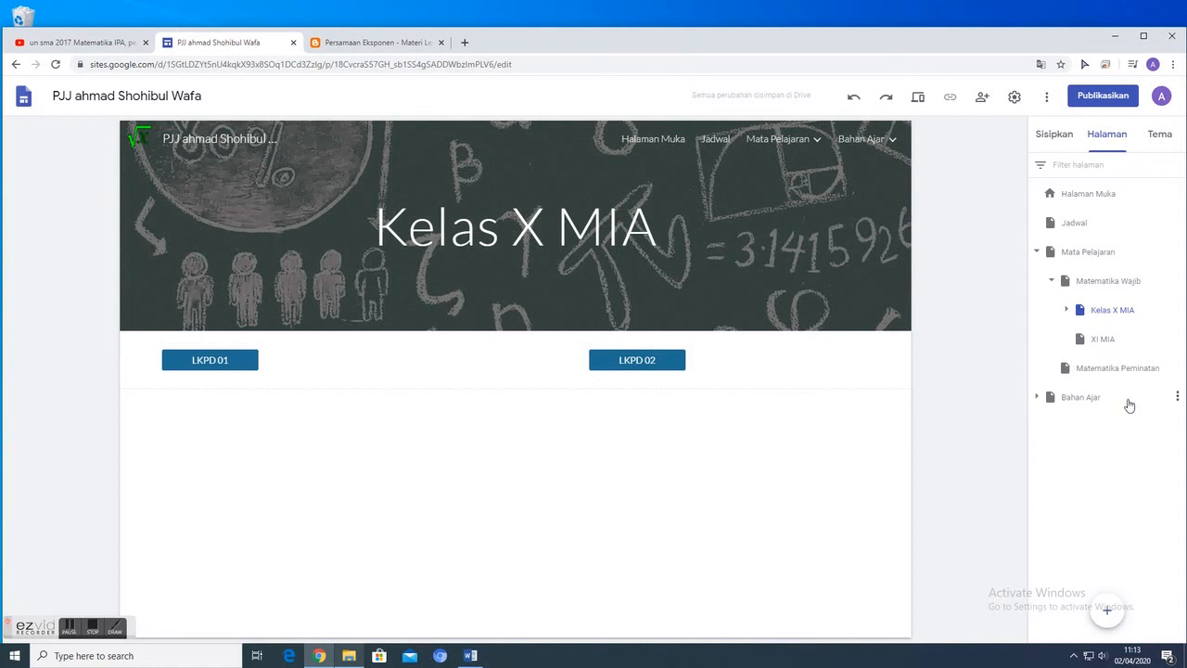
{"action": "left_click", "coordinate": [1050, 280]}
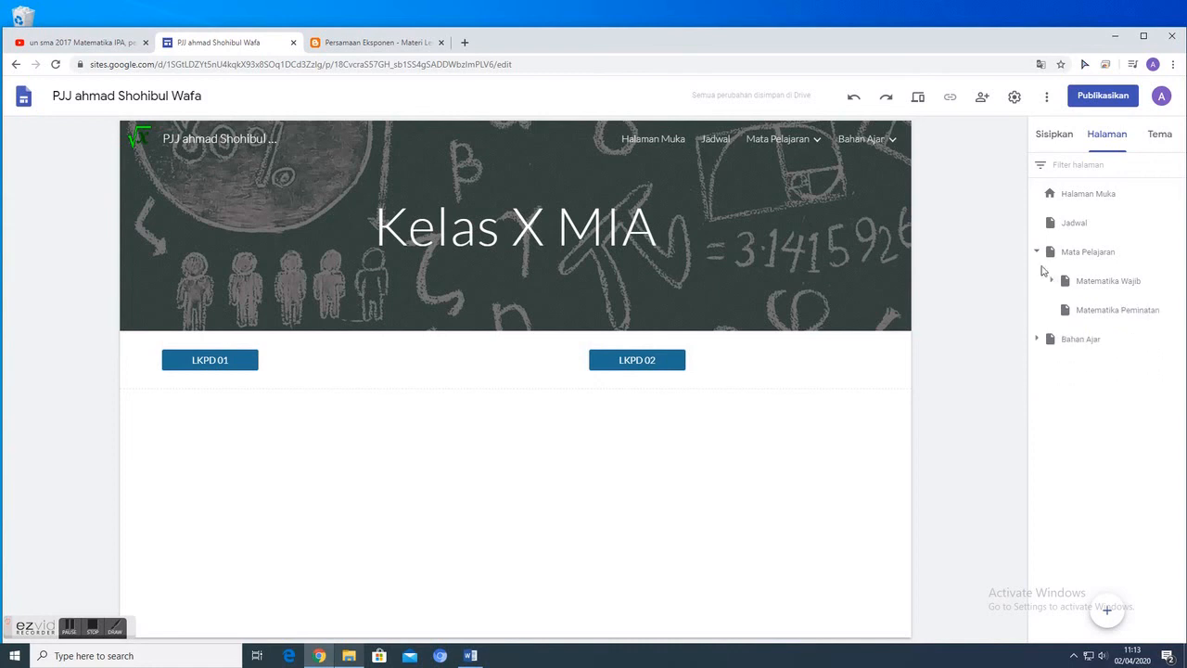
{"action": "left_click", "coordinate": [1036, 253]}
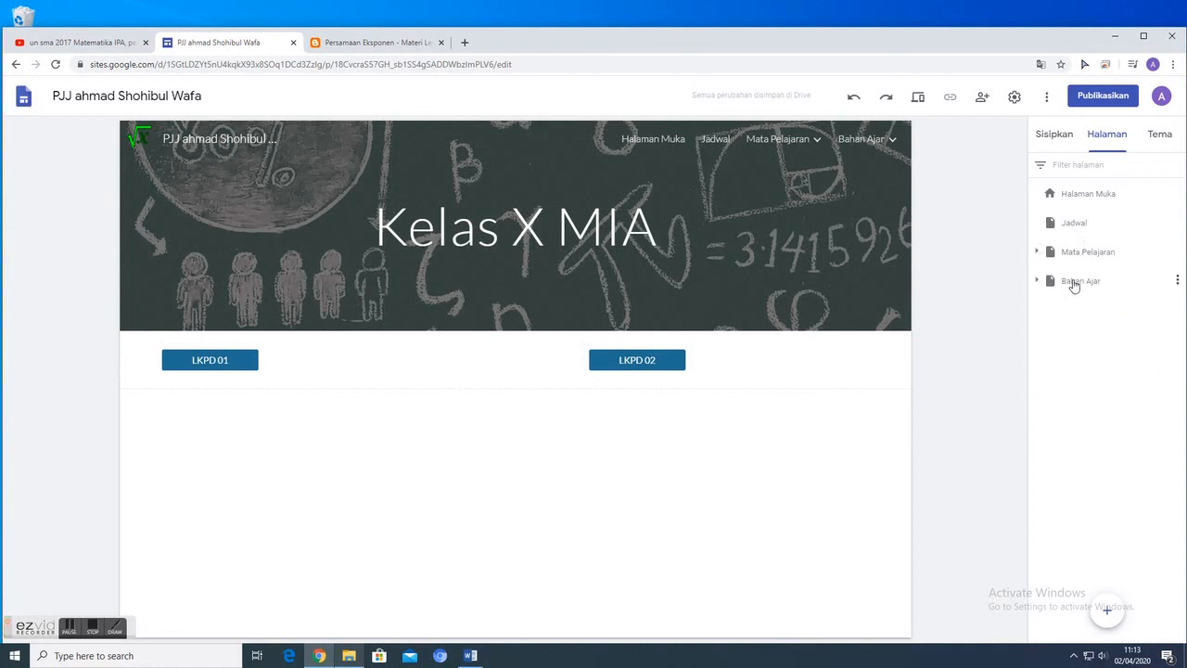
{"action": "left_click", "coordinate": [1074, 282]}
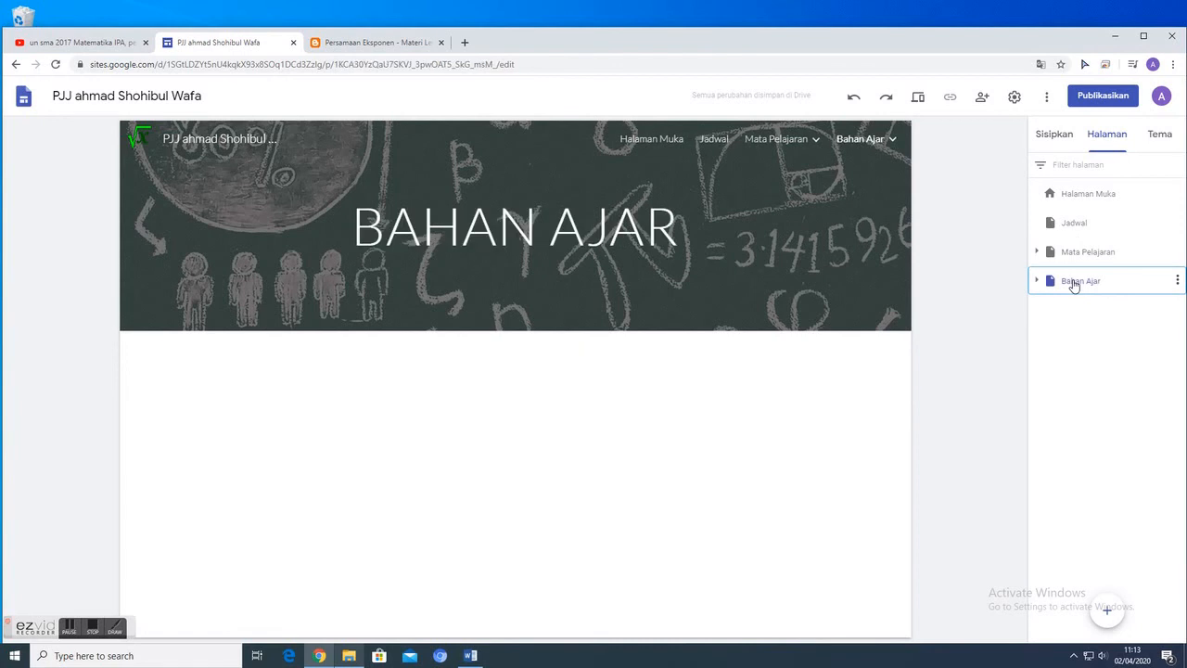
- Insert a button named "Eksponen" linked to the Eksponen page on the Bahan Ajar page
{"action": "left_click", "coordinate": [1054, 135]}
{"action": "left_click", "coordinate": [1076, 376]}
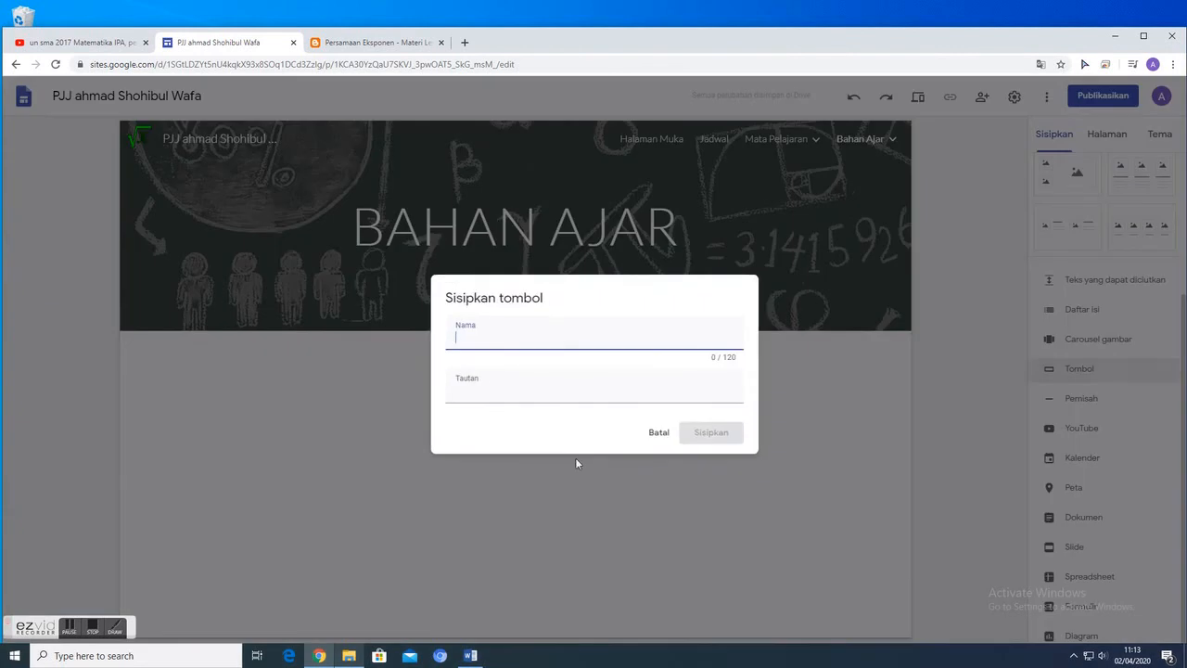
{"action": "type", "text": "Ekponen"}
{"action": "left_click", "coordinate": [468, 336]}
{"action": "type", "text": "s"}
{"action": "left_click", "coordinate": [590, 392]}
{"action": "scroll", "coordinate": [556, 451], "scroll_direction": "down", "scroll_amount": 3}
{"action": "scroll", "coordinate": [547, 453], "scroll_direction": "down", "scroll_amount": 1}
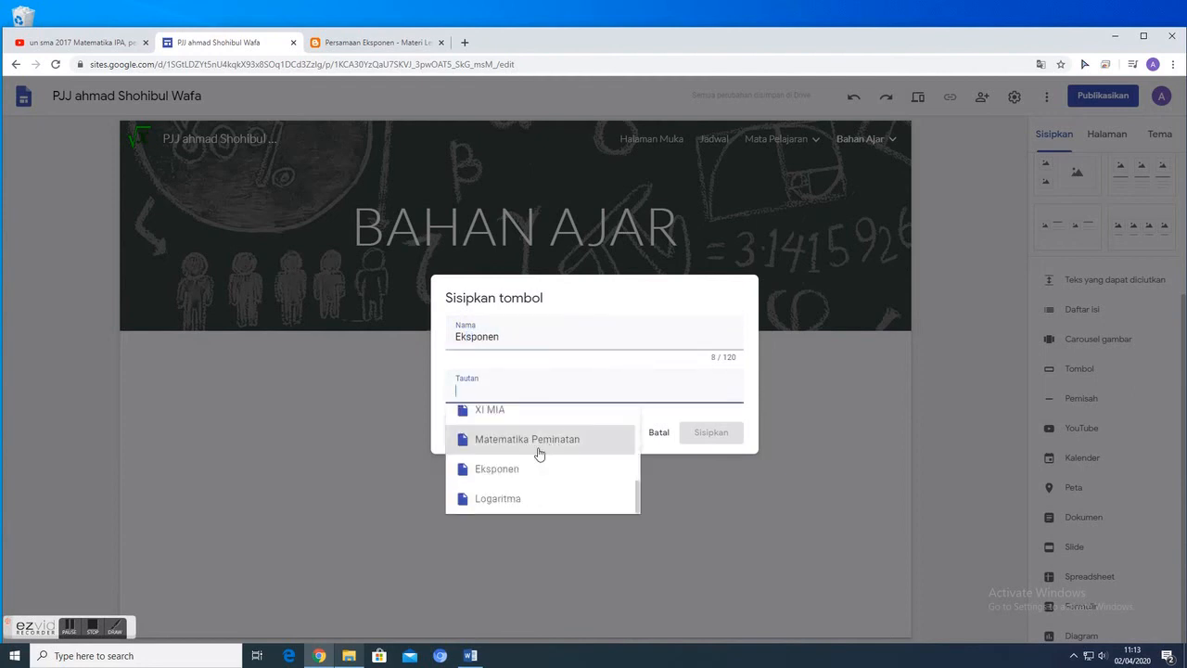
{"action": "left_click", "coordinate": [530, 470]}
{"action": "left_click", "coordinate": [703, 434]}
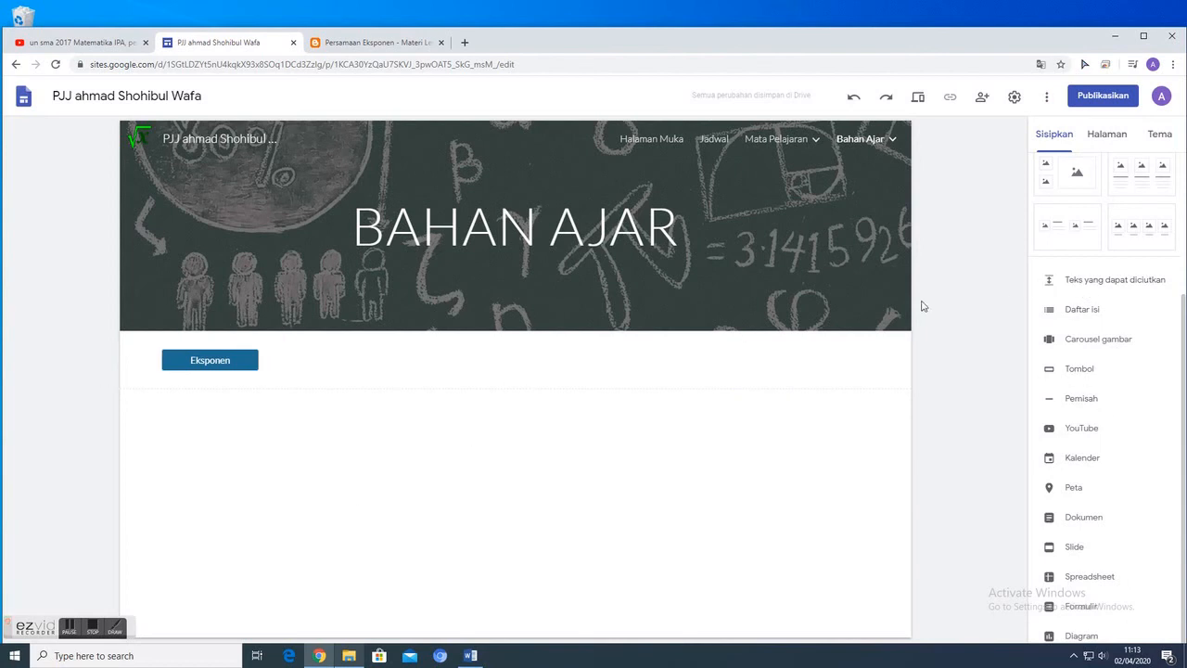
- Insert a second button named "Logaritma" linked to the Logaritma page, below the Eksponen button
{"action": "left_click", "coordinate": [1086, 369]}
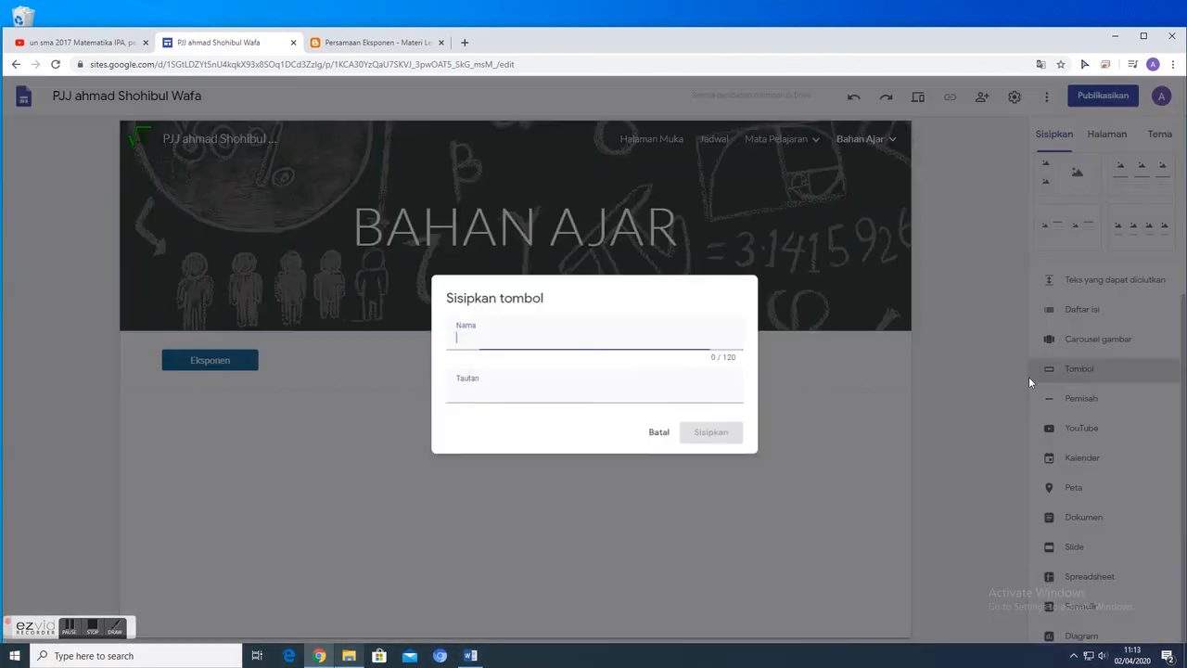
{"action": "left_click", "coordinate": [524, 376]}
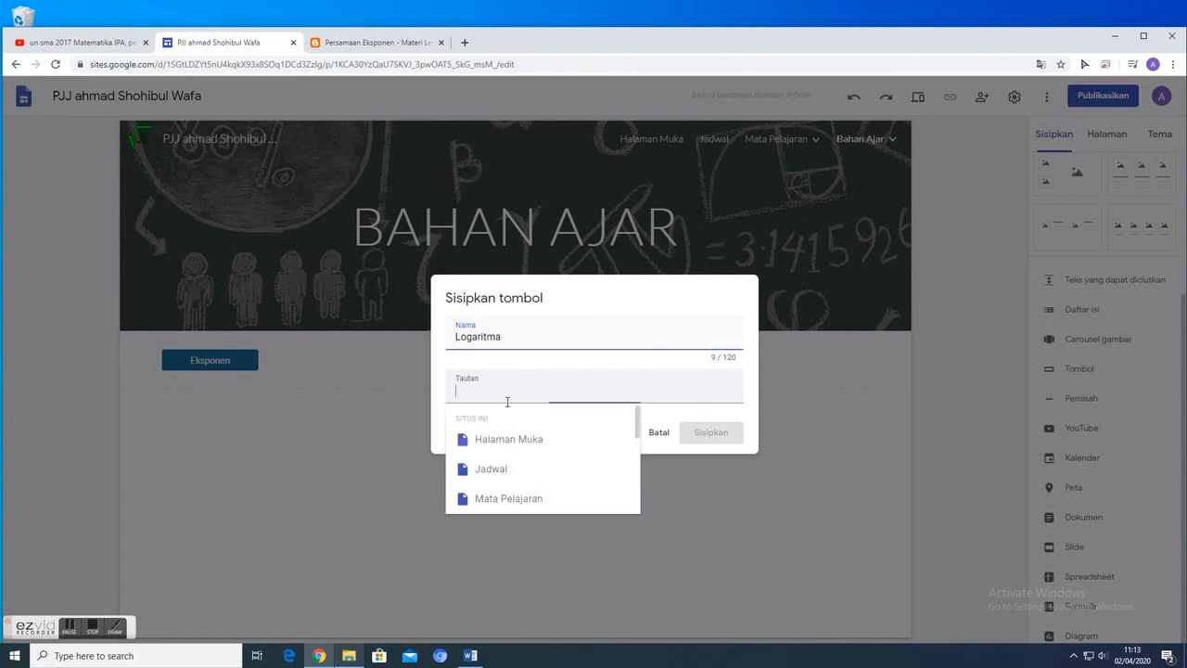
{"action": "scroll", "coordinate": [521, 468], "scroll_direction": "down", "scroll_amount": 3}
{"action": "left_click", "coordinate": [529, 501]}
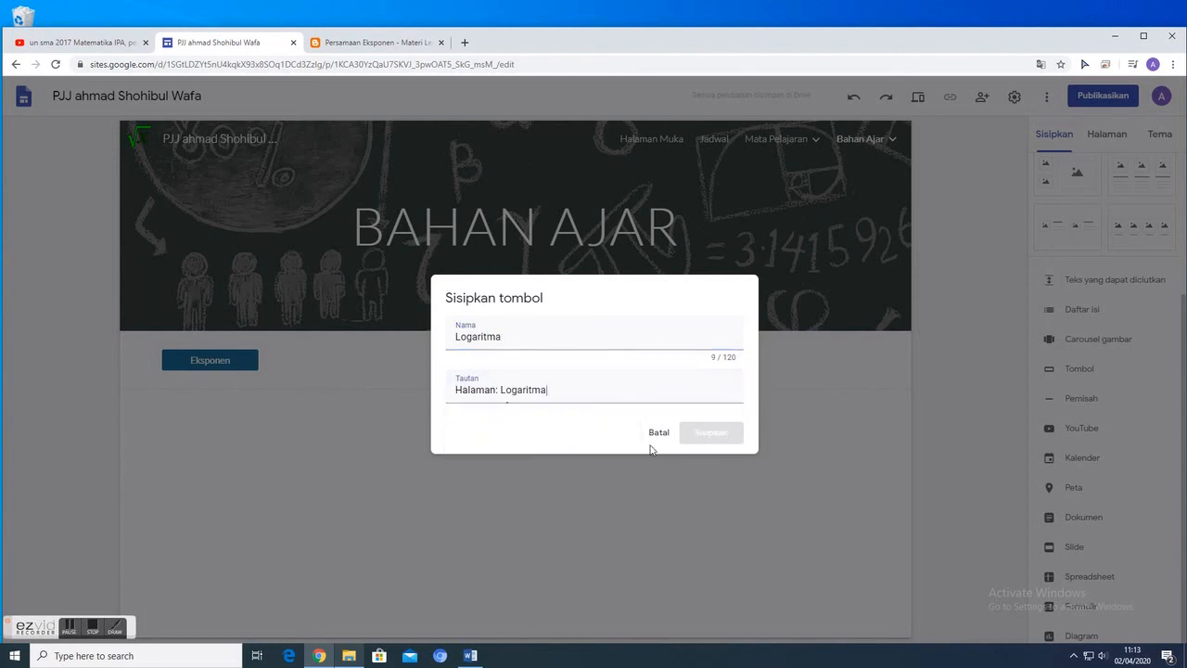
{"action": "left_click", "coordinate": [719, 433]}
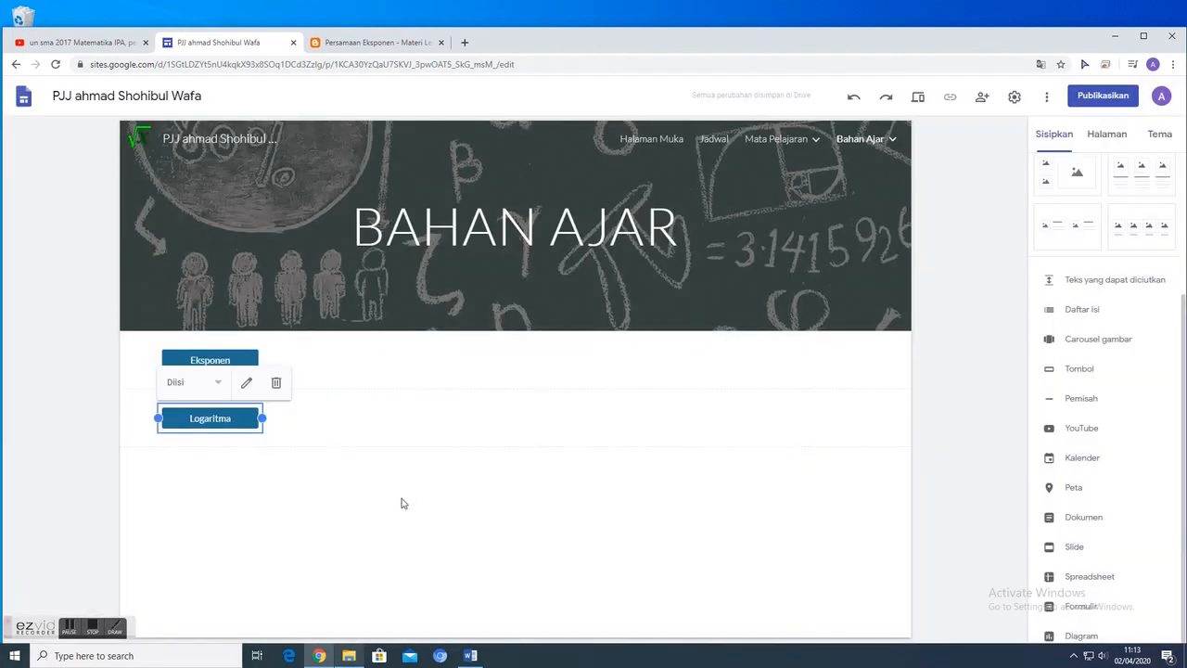
{"action": "left_click", "coordinate": [403, 499]}
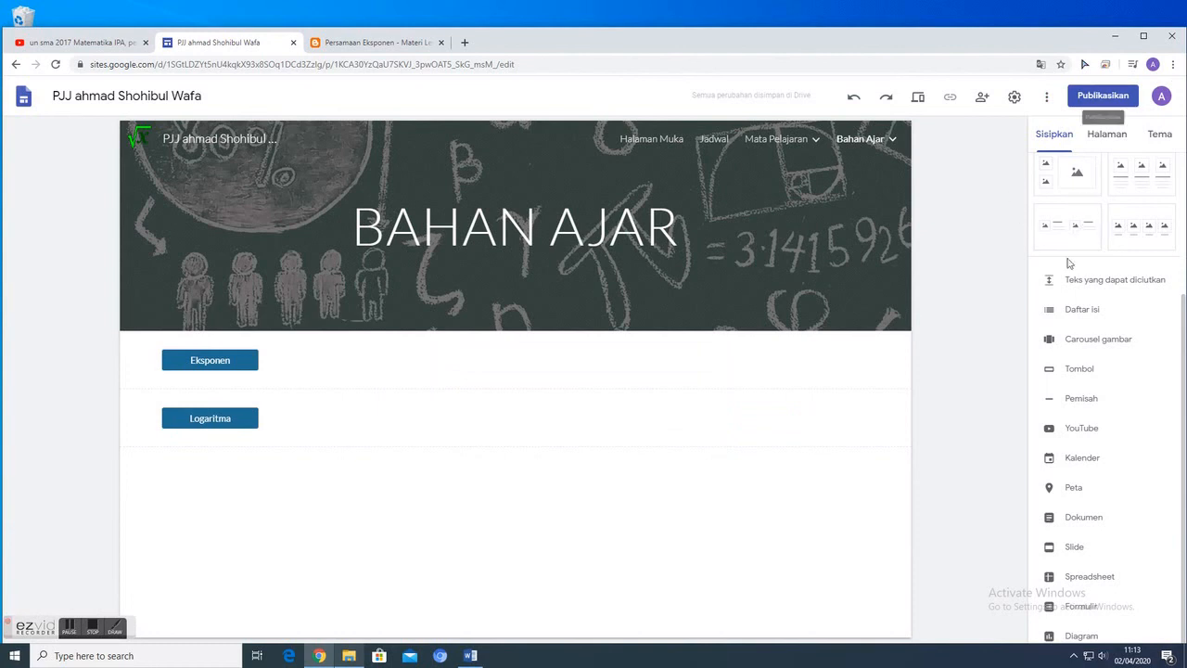
- Review the Halaman Muka and Jadwal pages, the Mata Pelajaran and Bahan Ajar submenus, and the elements available for insertion
{"action": "scroll", "coordinate": [1074, 276], "scroll_direction": "up", "scroll_amount": 3}
{"action": "left_click", "coordinate": [1107, 134]}
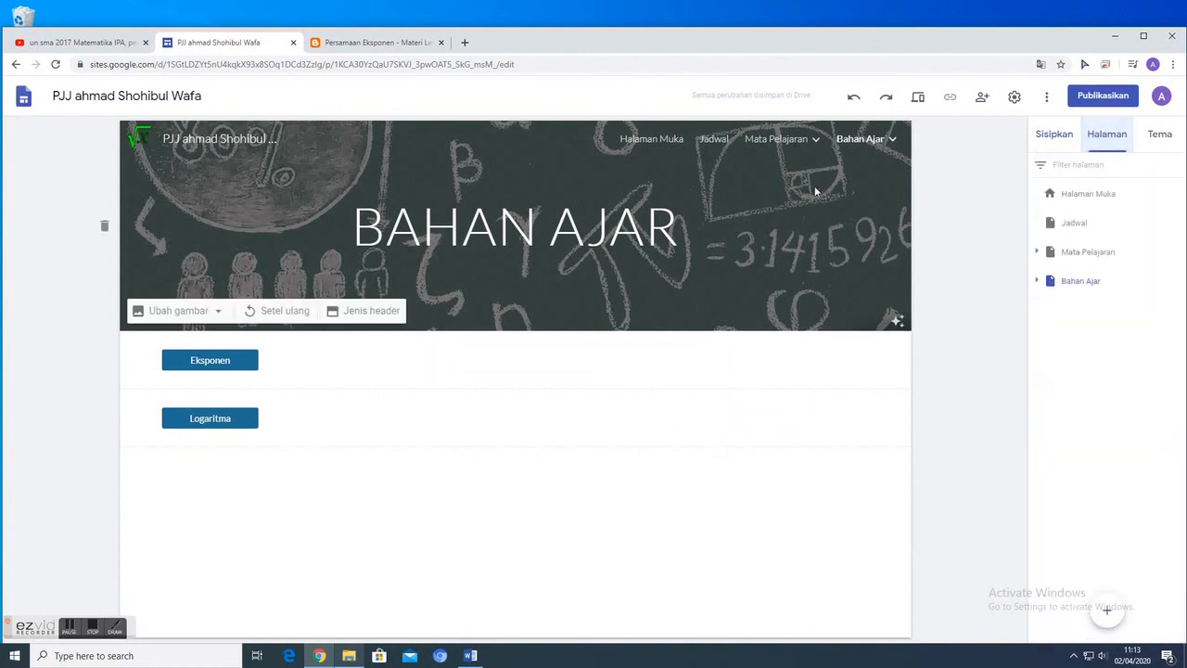
{"action": "left_click", "coordinate": [655, 141]}
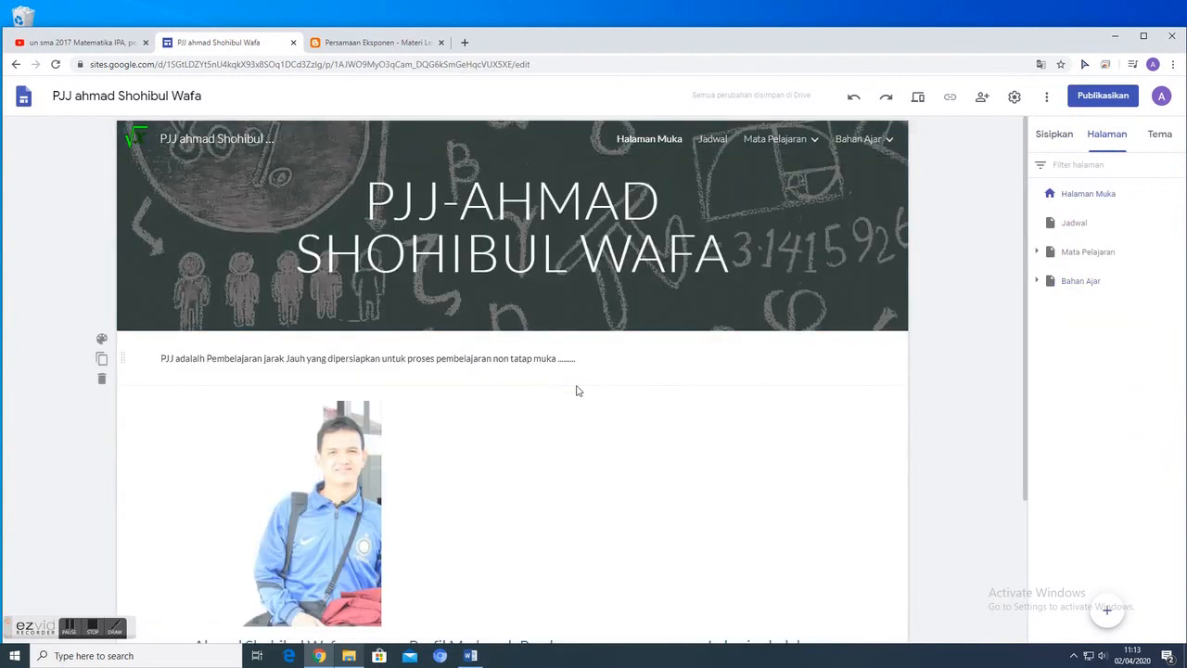
{"action": "left_click", "coordinate": [713, 139]}
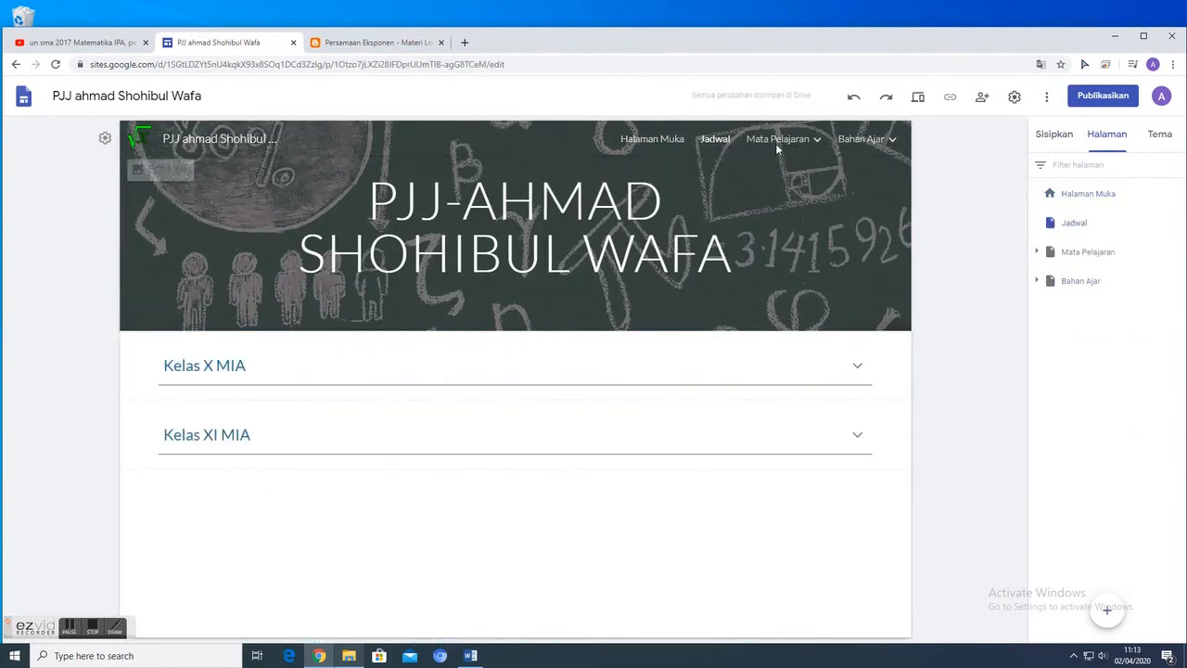
{"action": "mouse_move", "coordinate": [793, 146]}
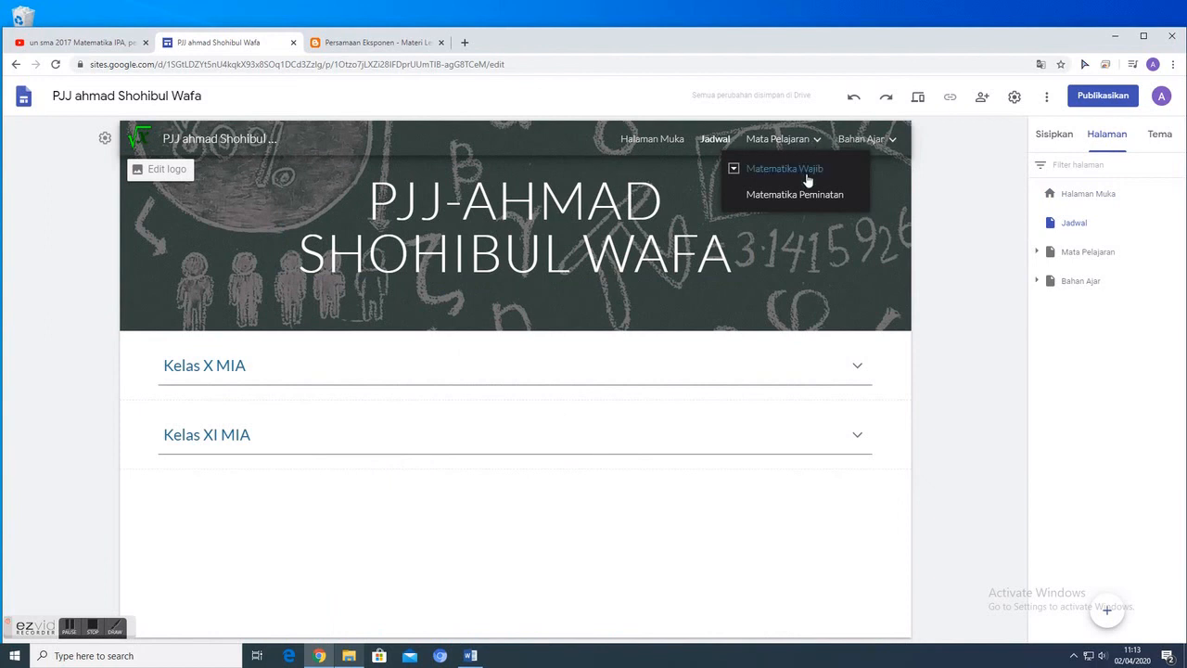
{"action": "mouse_move", "coordinate": [889, 146]}
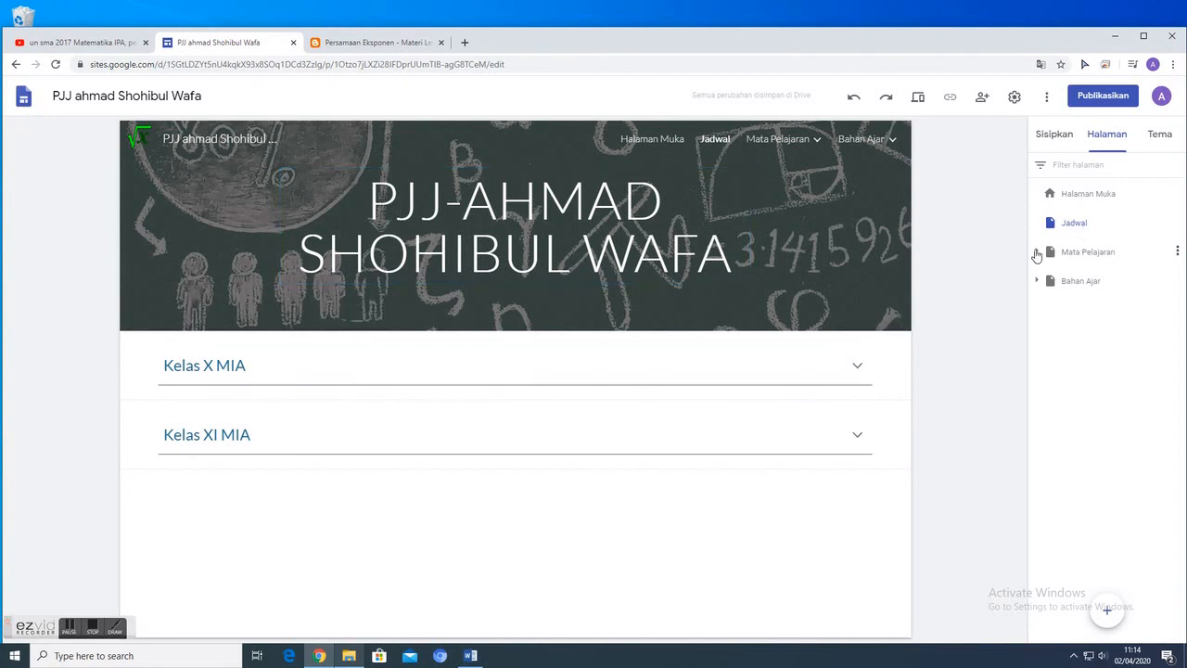
{"action": "left_click", "coordinate": [1063, 136]}
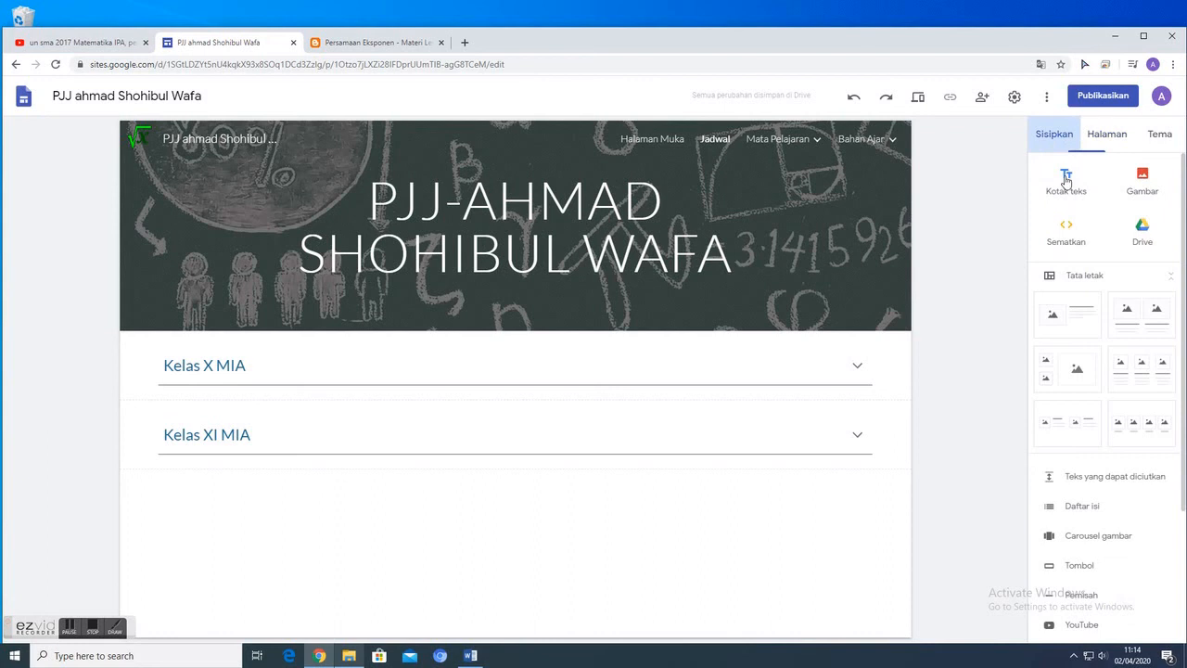
{"action": "scroll", "coordinate": [1082, 399], "scroll_direction": "down", "scroll_amount": 2}
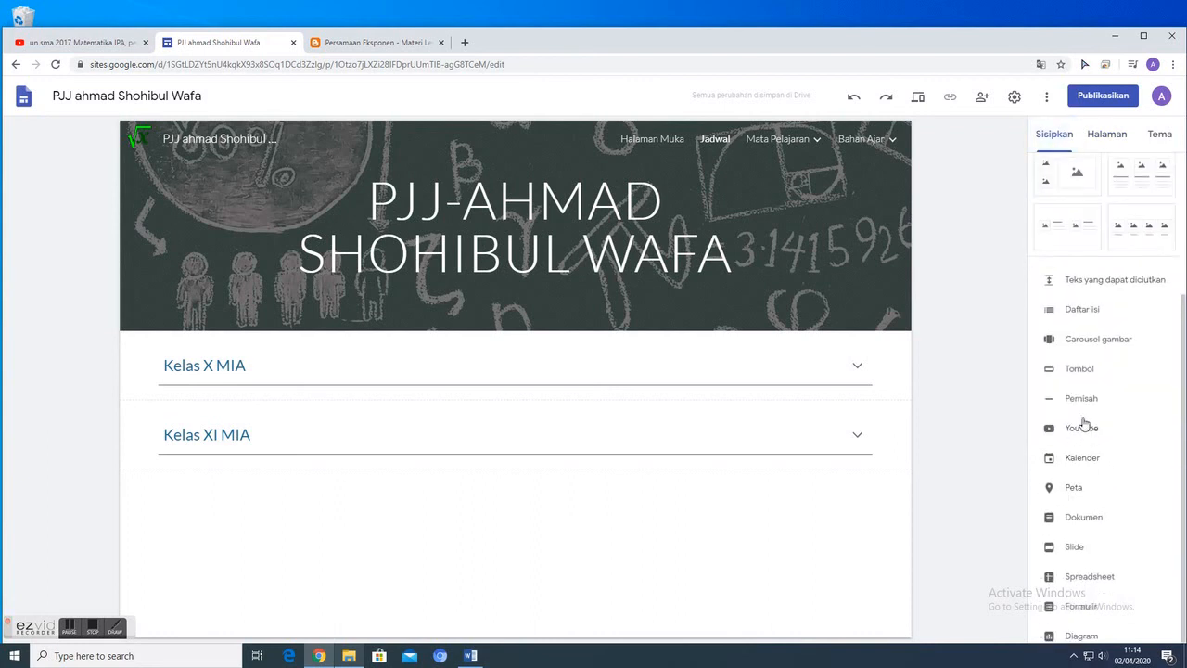
{"action": "scroll", "coordinate": [1079, 369], "scroll_direction": "up", "scroll_amount": 1}
{"action": "scroll", "coordinate": [1113, 414], "scroll_direction": "up", "scroll_amount": 1}
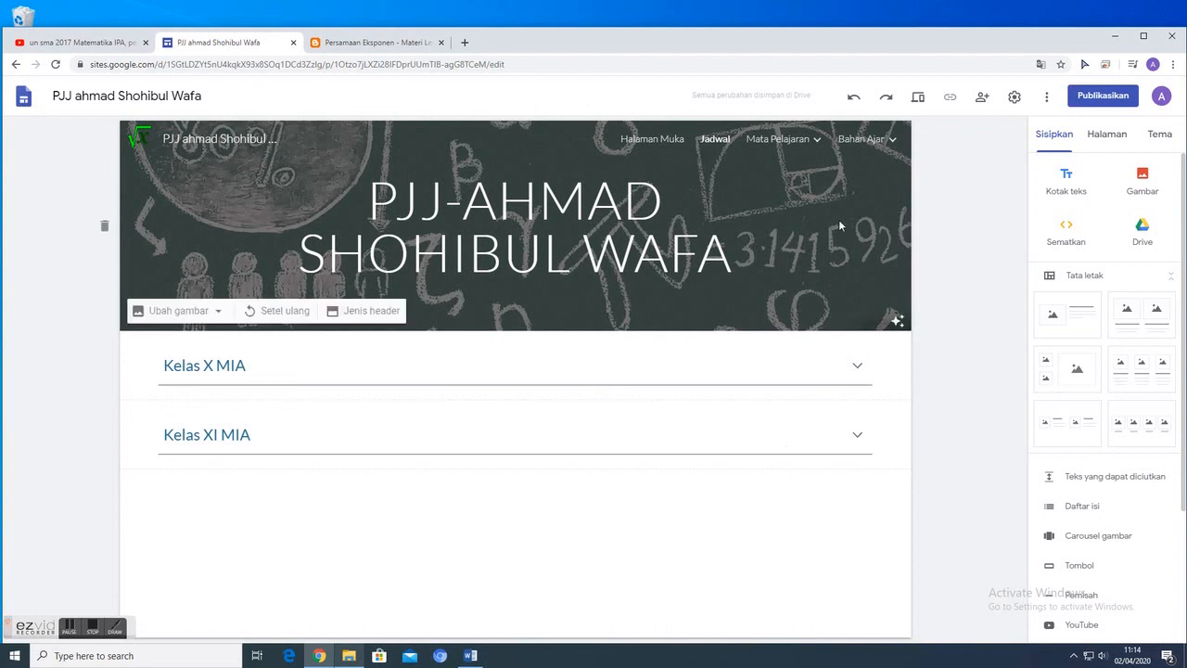
- Preview the site and view its Halaman Muka page in the large-screen preview
{"action": "left_click", "coordinate": [919, 99]}
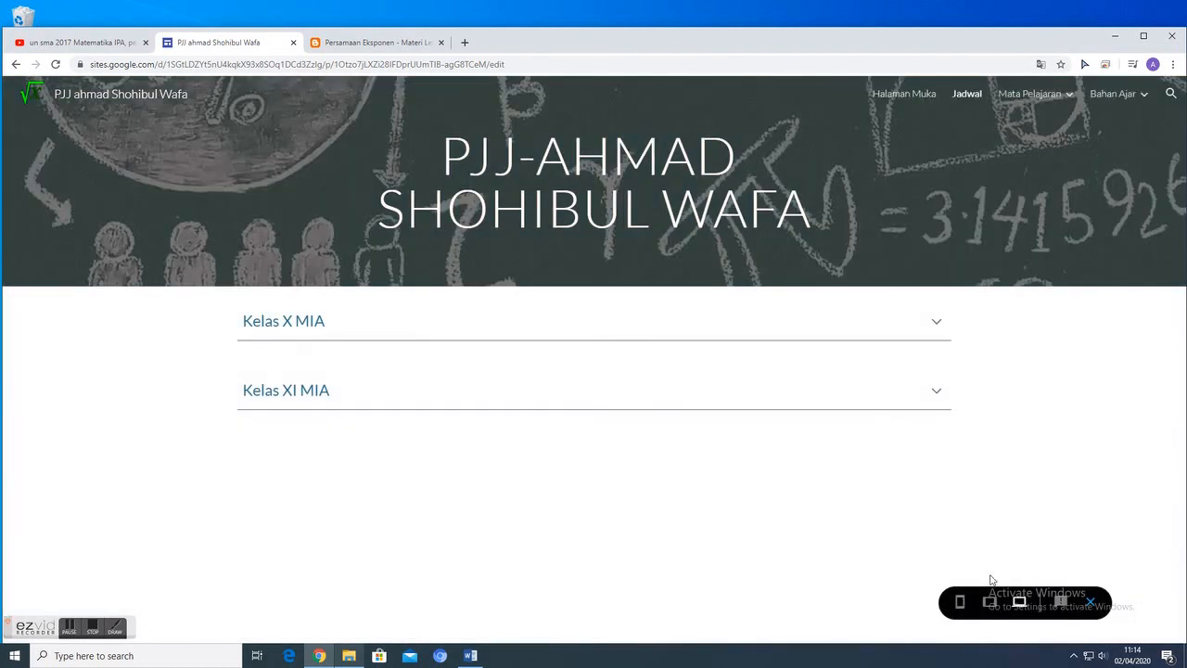
{"action": "left_click", "coordinate": [915, 97]}
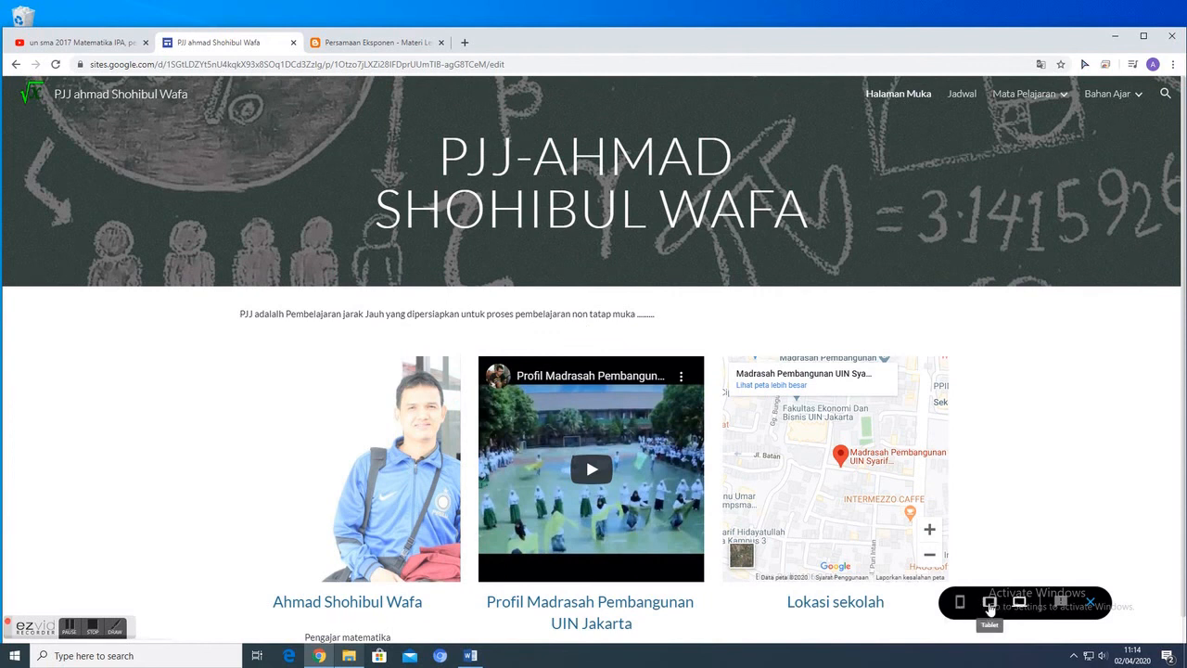
- Check the Halaman Muka page in the tablet and phone previews, and close the preview
{"action": "left_click", "coordinate": [990, 605]}
{"action": "scroll", "coordinate": [686, 446], "scroll_direction": "down", "scroll_amount": 2}
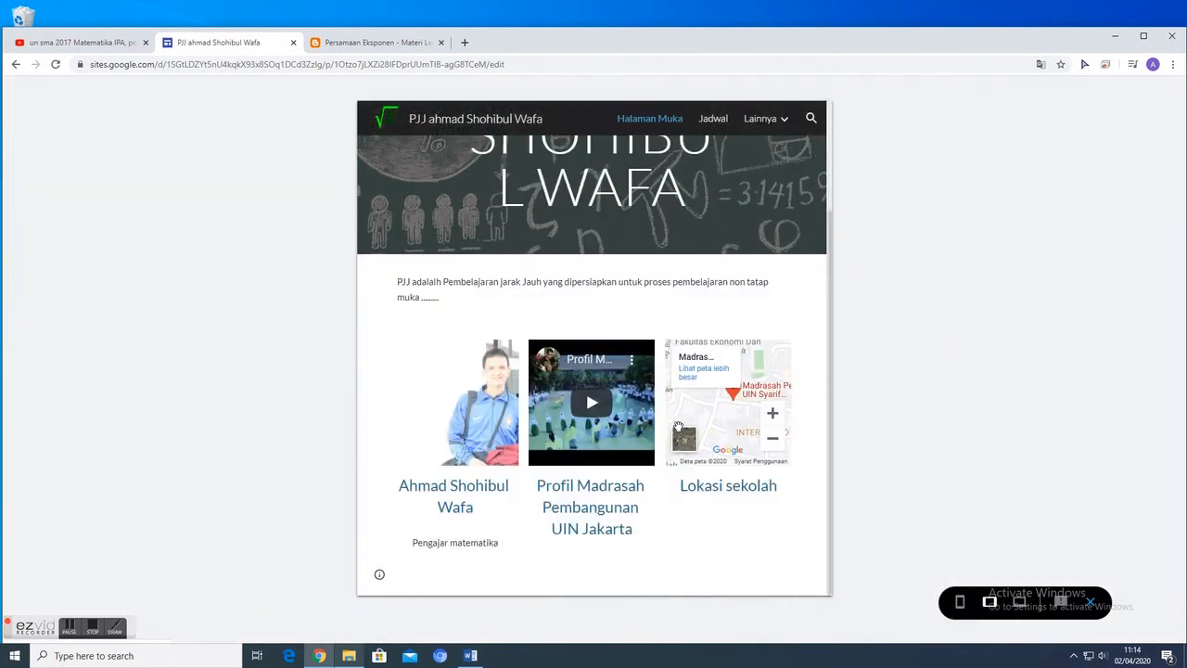
{"action": "left_click", "coordinate": [960, 603]}
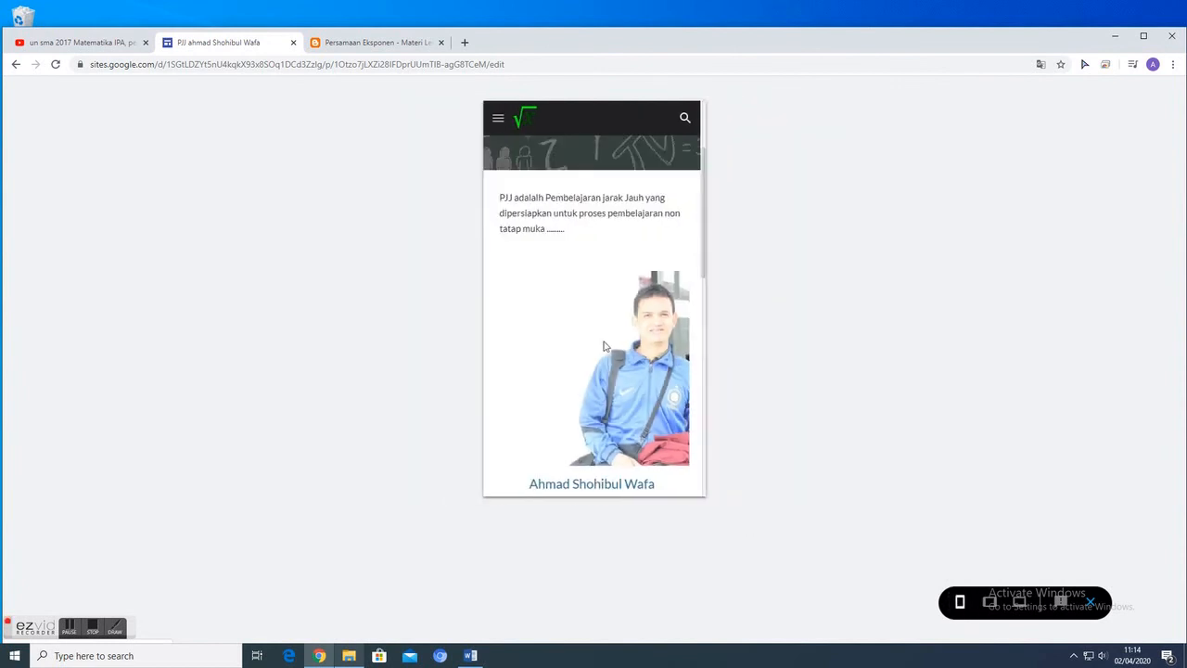
{"action": "scroll", "coordinate": [612, 324], "scroll_direction": "down", "scroll_amount": 6}
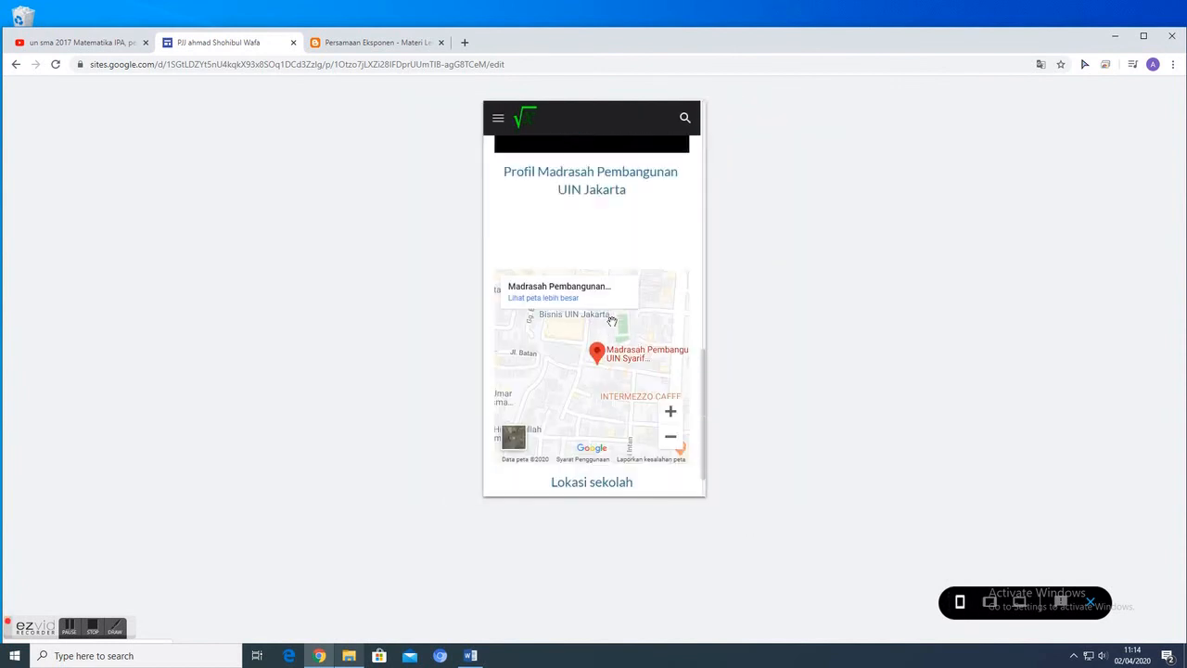
{"action": "scroll", "coordinate": [612, 320], "scroll_direction": "up", "scroll_amount": 8}
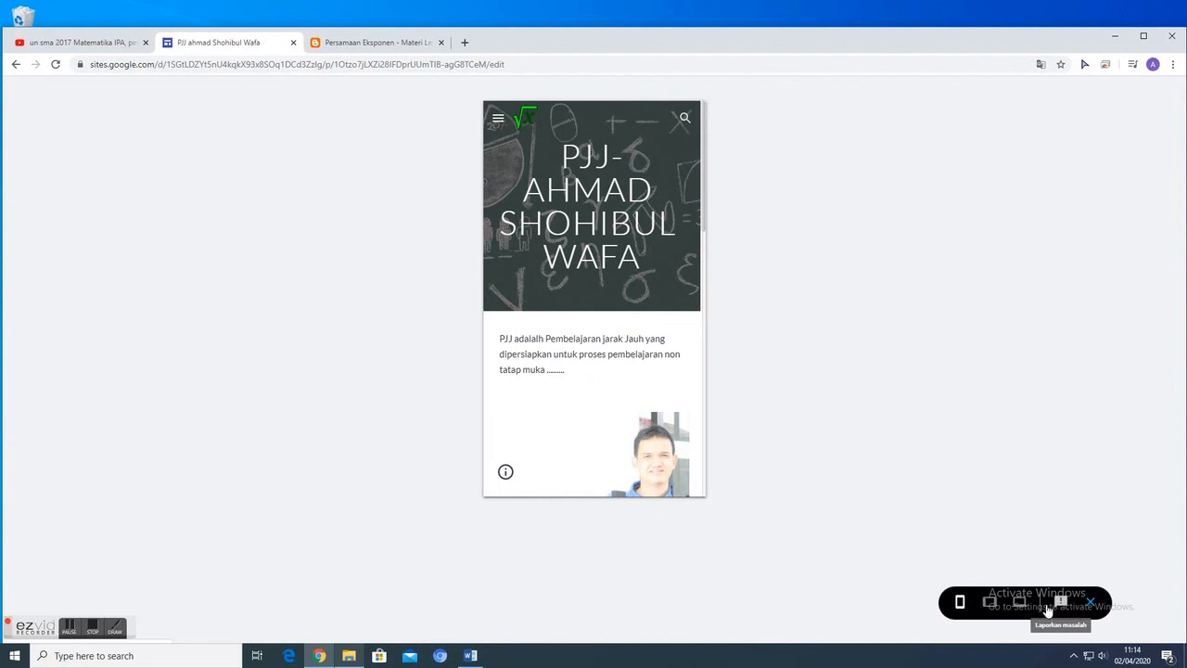
{"action": "left_click", "coordinate": [1092, 602]}
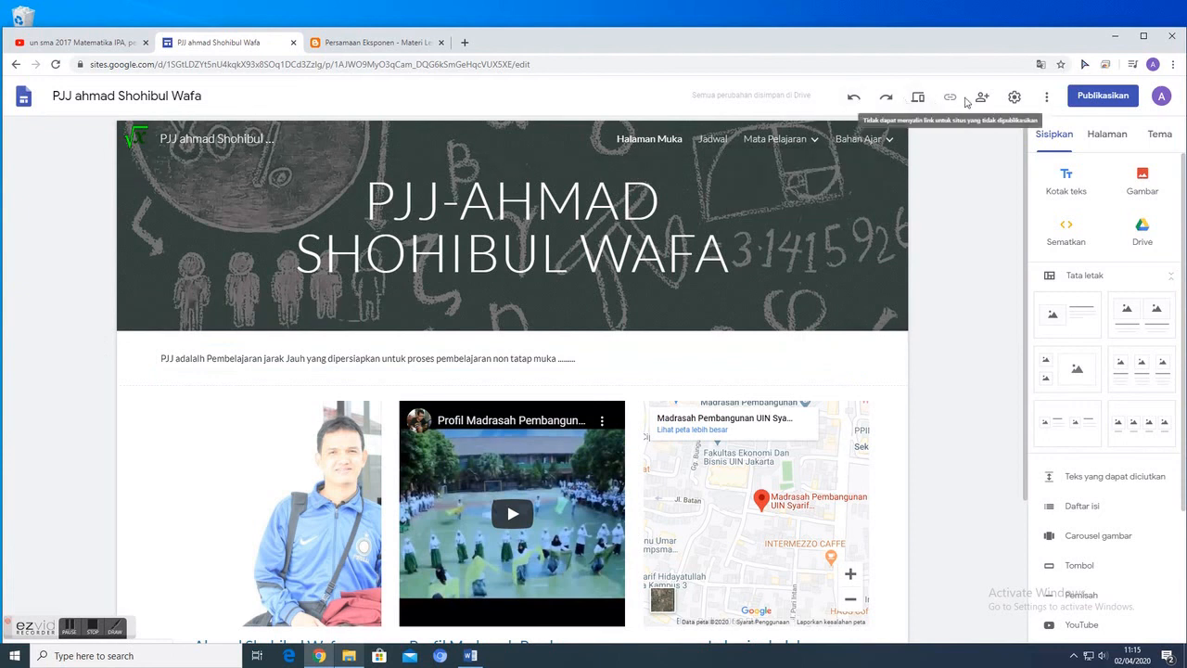
- Start publishing the site and set its web address to "pjj-" followed by the owner's last name
{"action": "left_click", "coordinate": [1119, 97]}
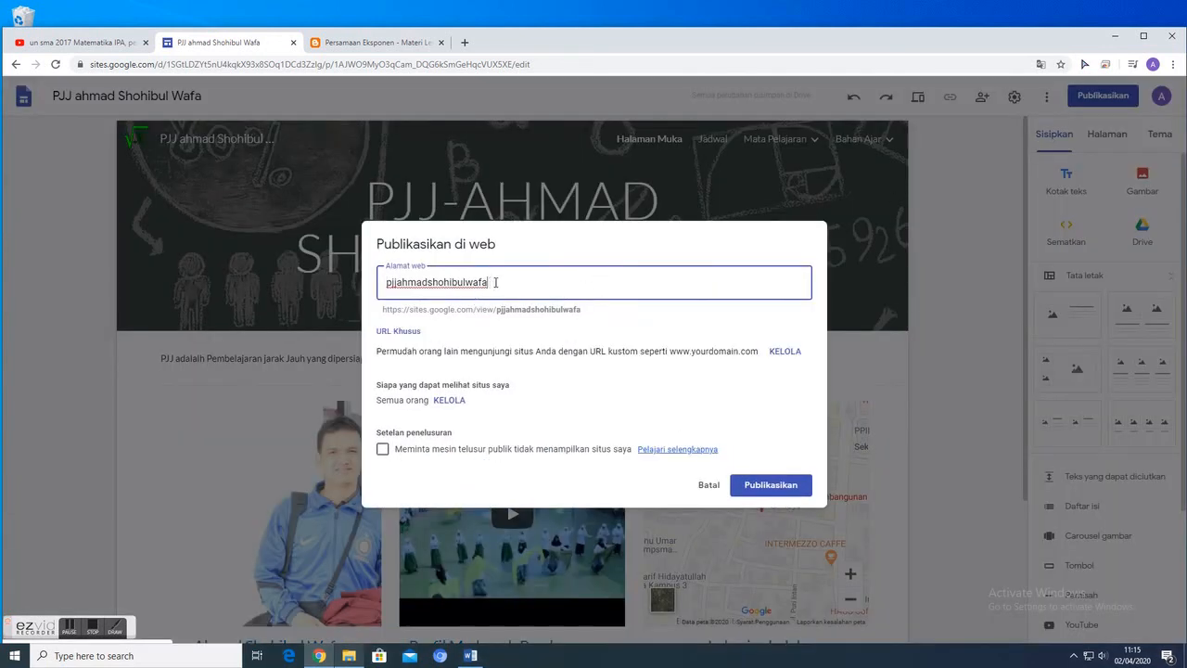
{"action": "left_click_drag", "start_coordinate": [498, 283], "coordinate": [376, 283]}
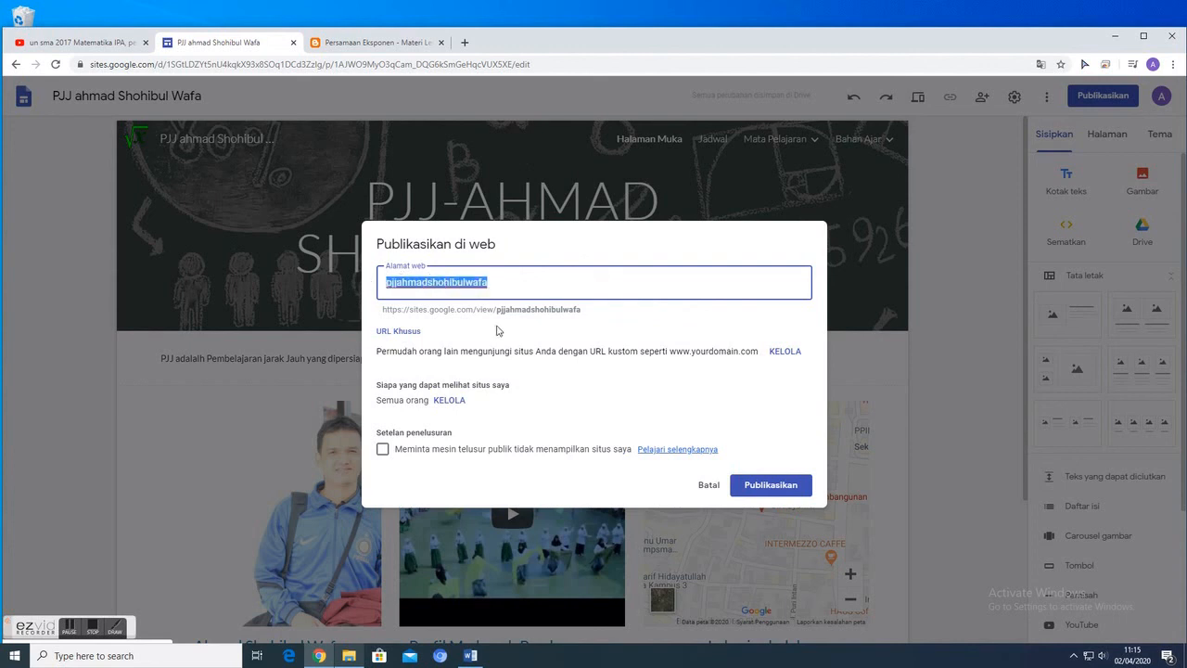
{"action": "type", "text": "p"}
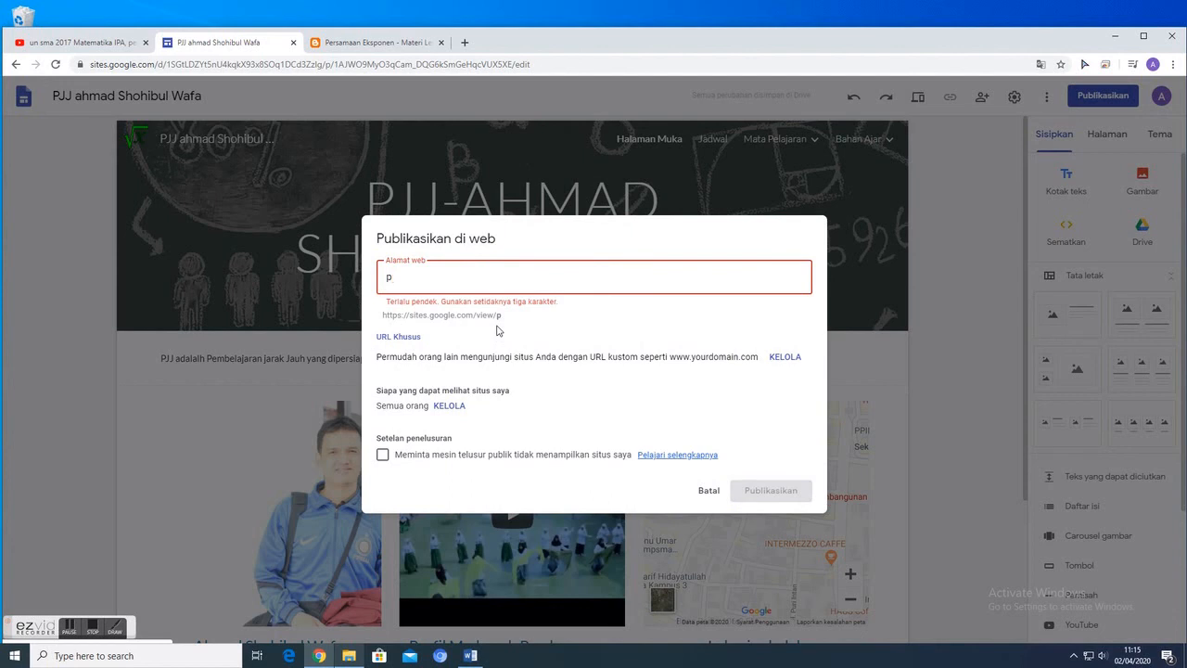
{"action": "type", "text": "jj-wafa"}
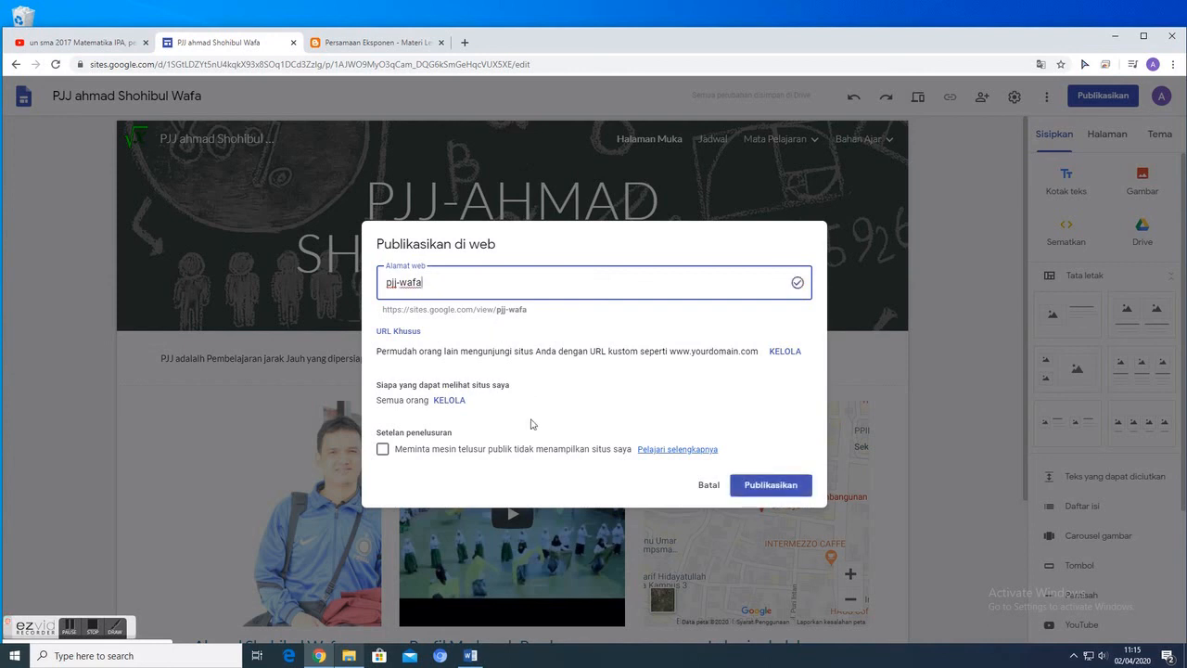
- Save the publication access with everyone able to find and view the published version, and finish the sharing settings
{"action": "left_click", "coordinate": [453, 400]}
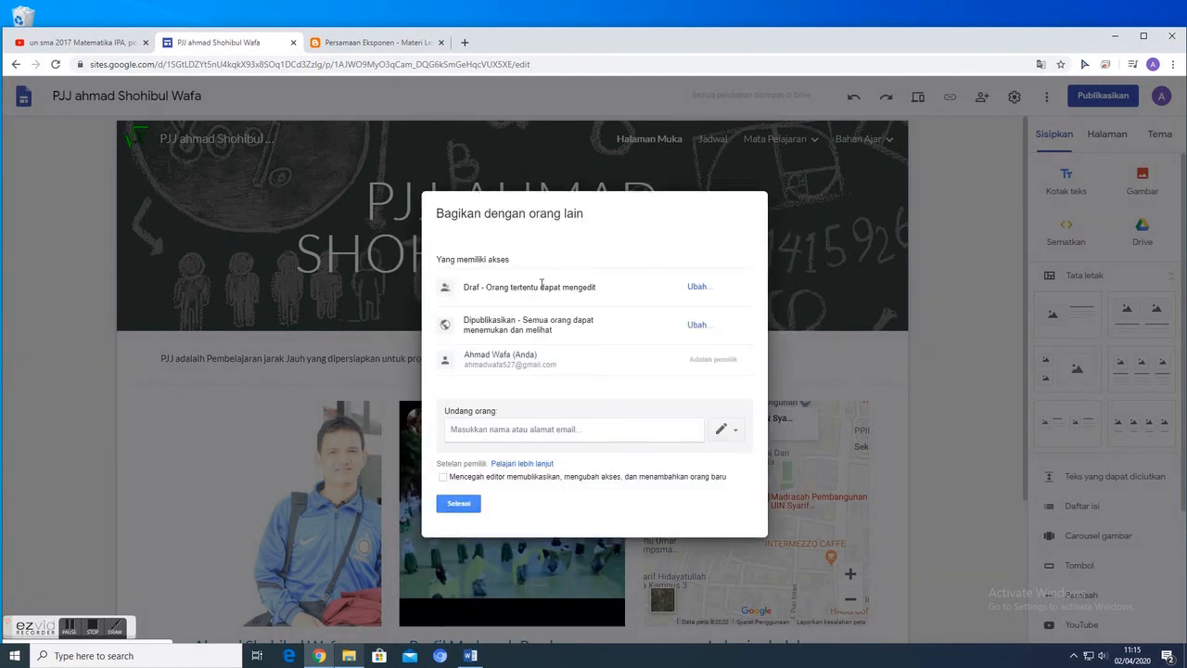
{"action": "left_click", "coordinate": [697, 324]}
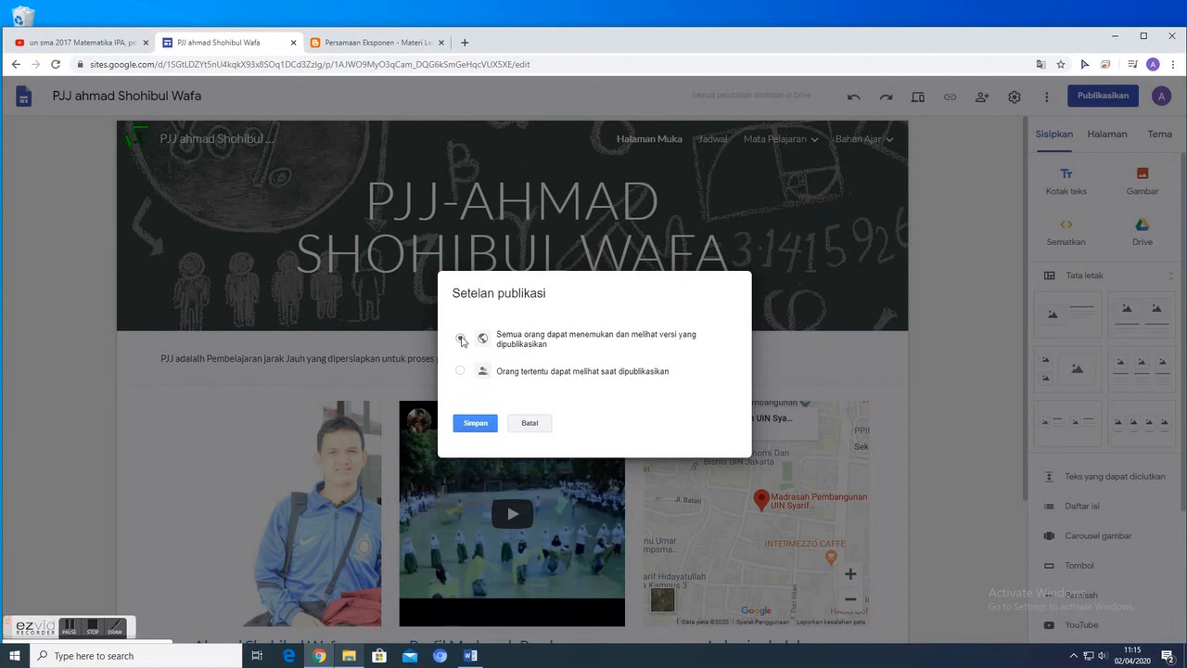
{"action": "left_click", "coordinate": [476, 424]}
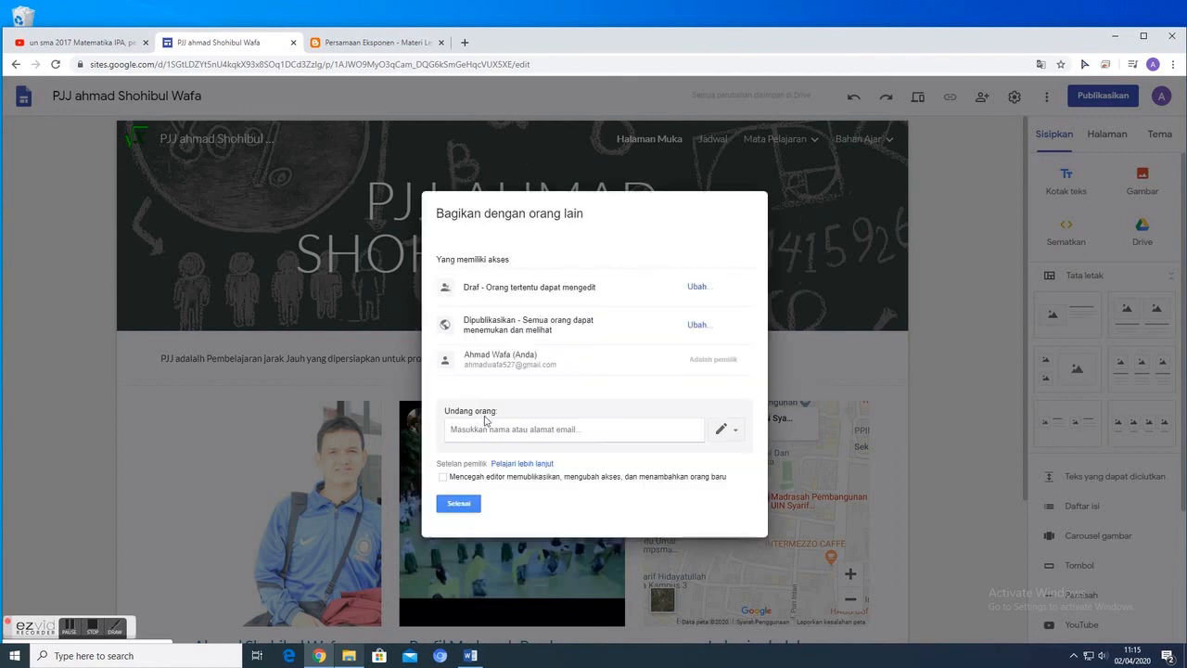
{"action": "left_click", "coordinate": [461, 503]}
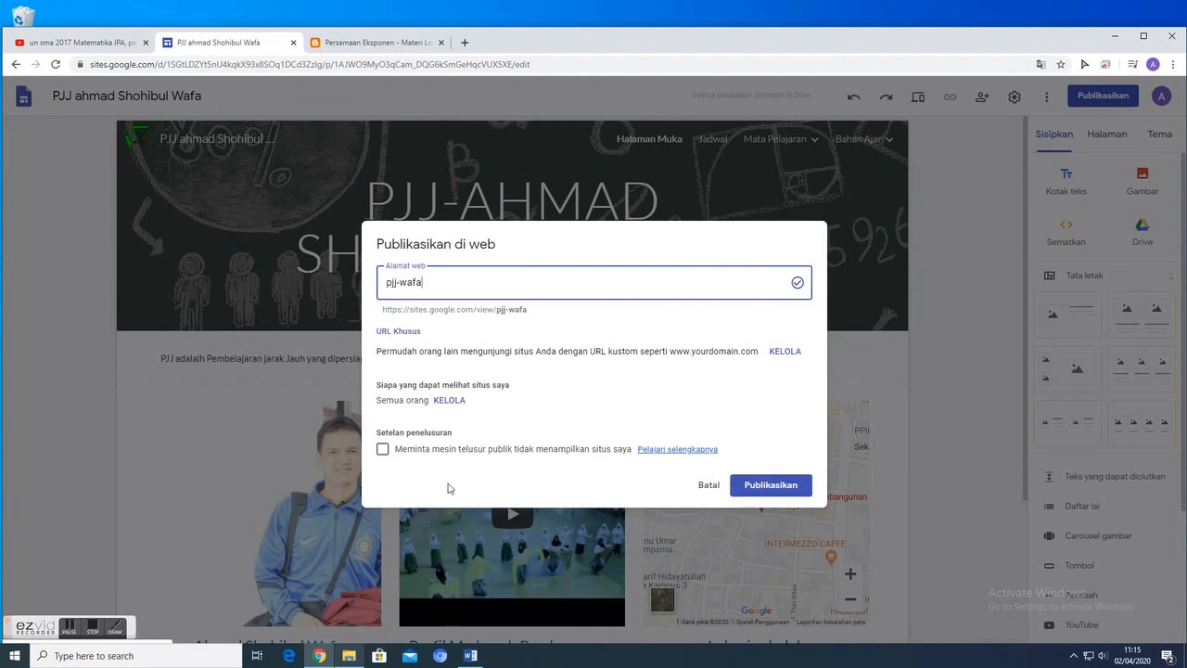
- Request that public search engines not display the site, and publish it
{"action": "left_click", "coordinate": [383, 450]}
{"action": "left_click", "coordinate": [784, 488]}
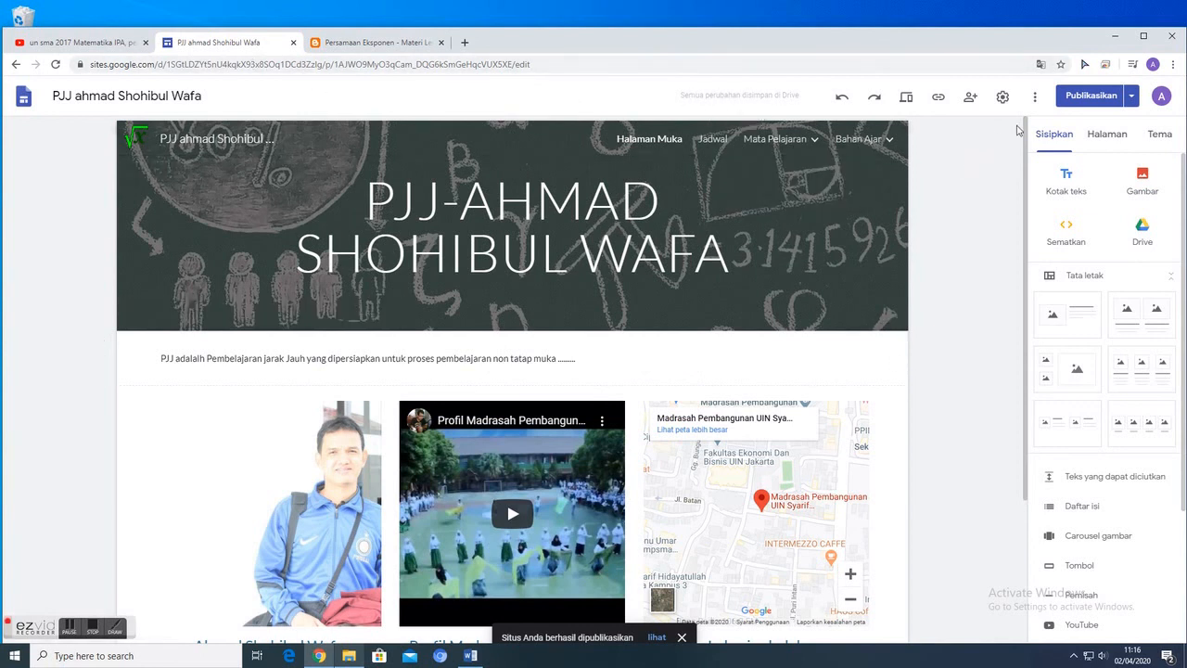
{"action": "left_click", "coordinate": [1078, 96]}
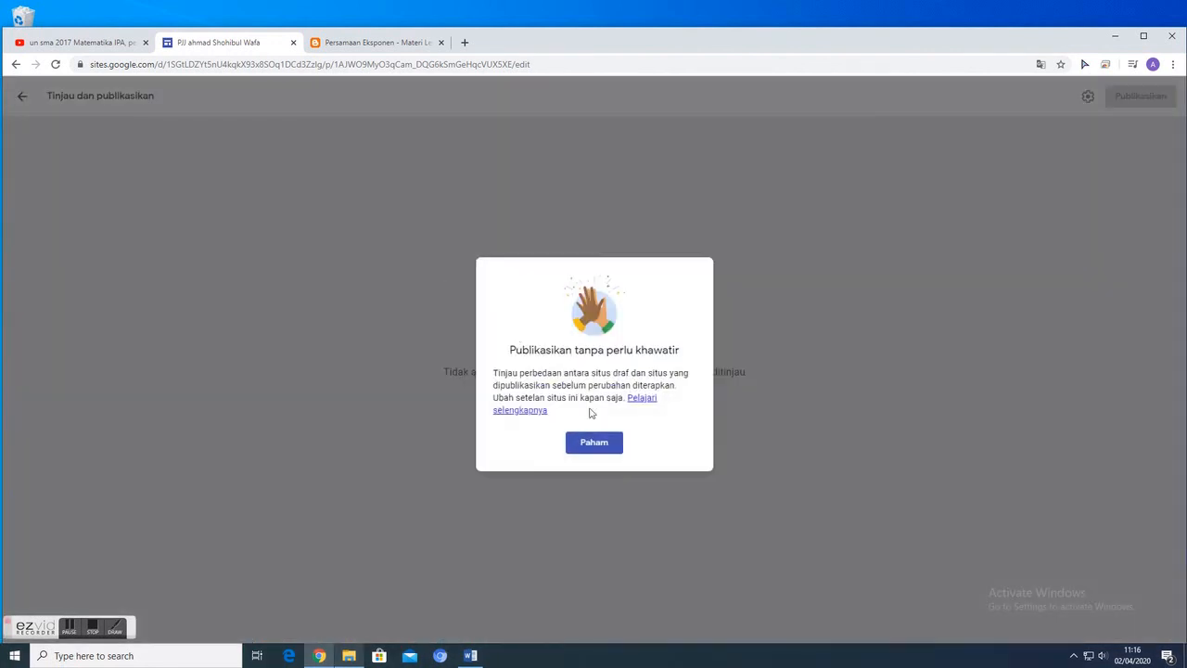
{"action": "left_click", "coordinate": [608, 444]}
{"action": "left_click", "coordinate": [23, 97]}
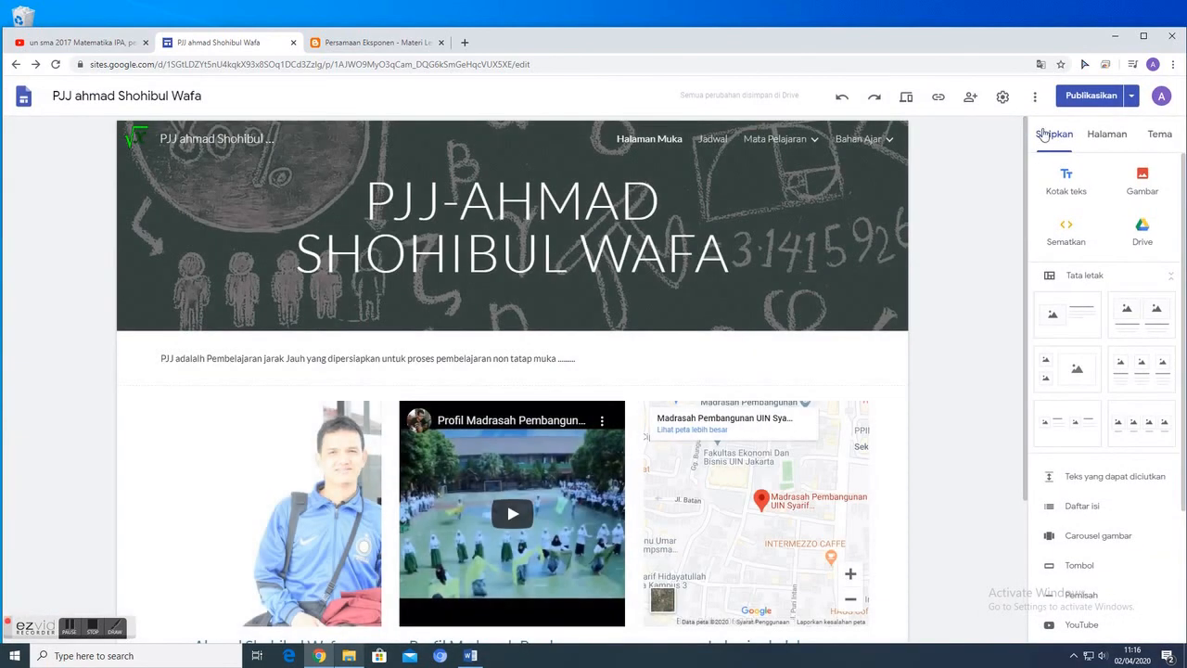
- Copy the published site's full web address from the publication settings
{"action": "left_click", "coordinate": [1132, 97]}
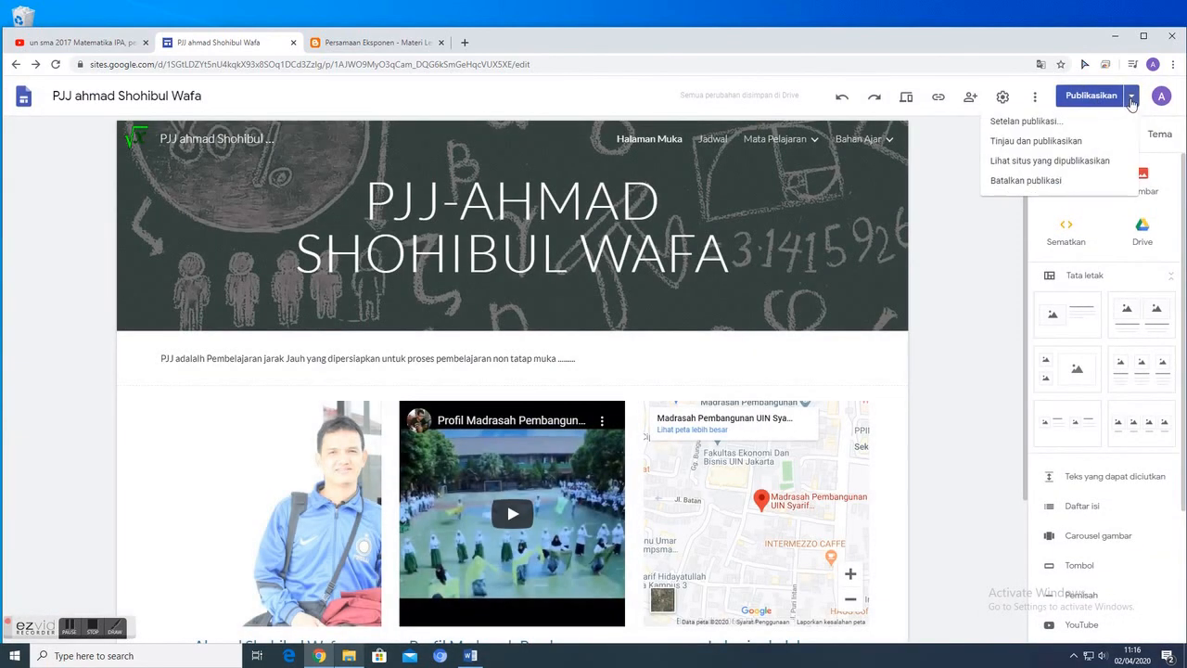
{"action": "left_click", "coordinate": [1020, 122]}
{"action": "left_click_drag", "start_coordinate": [383, 309], "coordinate": [528, 318]}
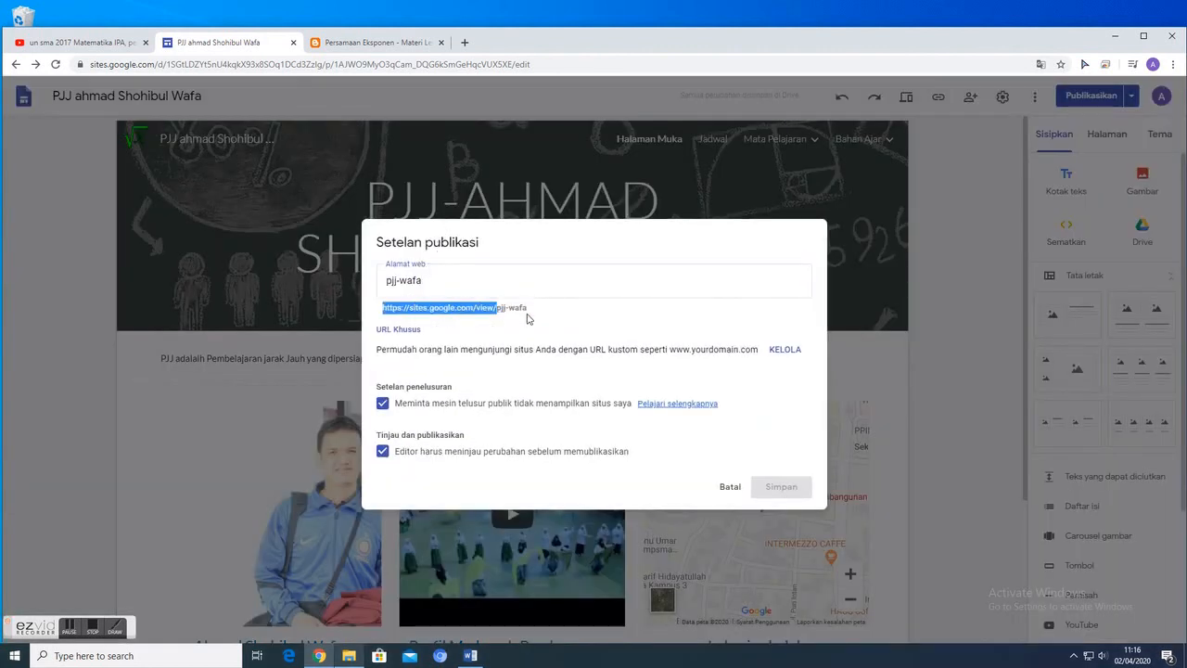
{"action": "left_click", "coordinate": [406, 313]}
{"action": "left_click_drag", "start_coordinate": [384, 309], "coordinate": [526, 311]}
{"action": "right_click", "coordinate": [507, 303]}
{"action": "left_click", "coordinate": [524, 313]}
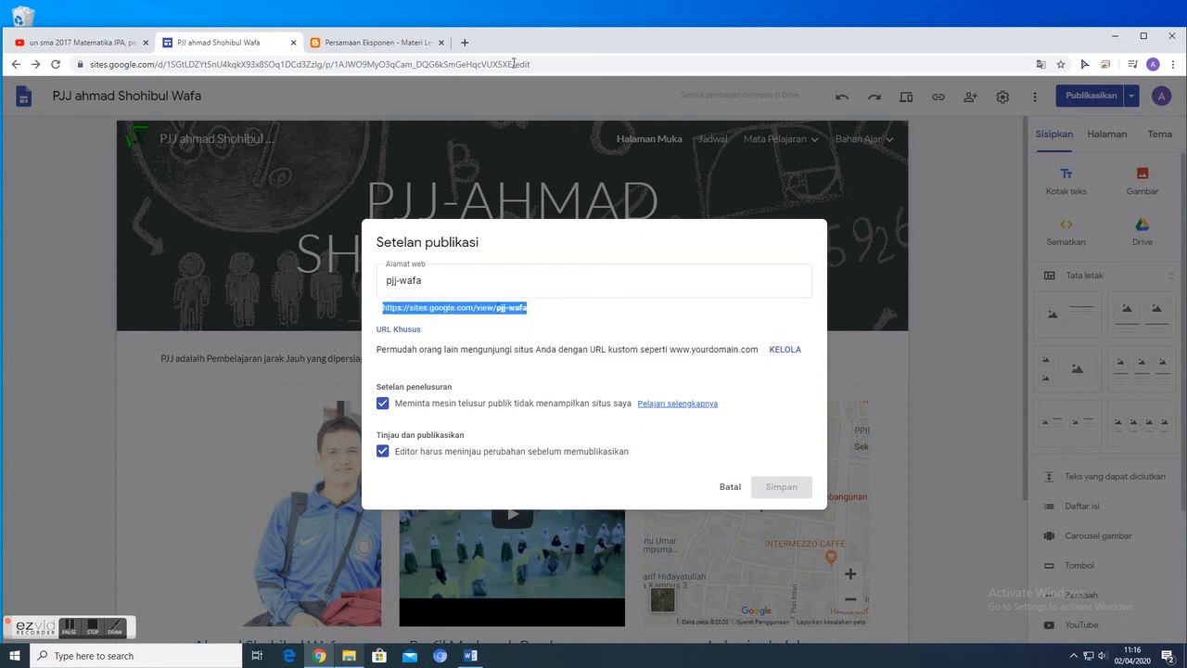
- Open the published site from the copied address in a new browser tab and look over its Halaman Muka page
{"action": "left_click", "coordinate": [465, 42]}
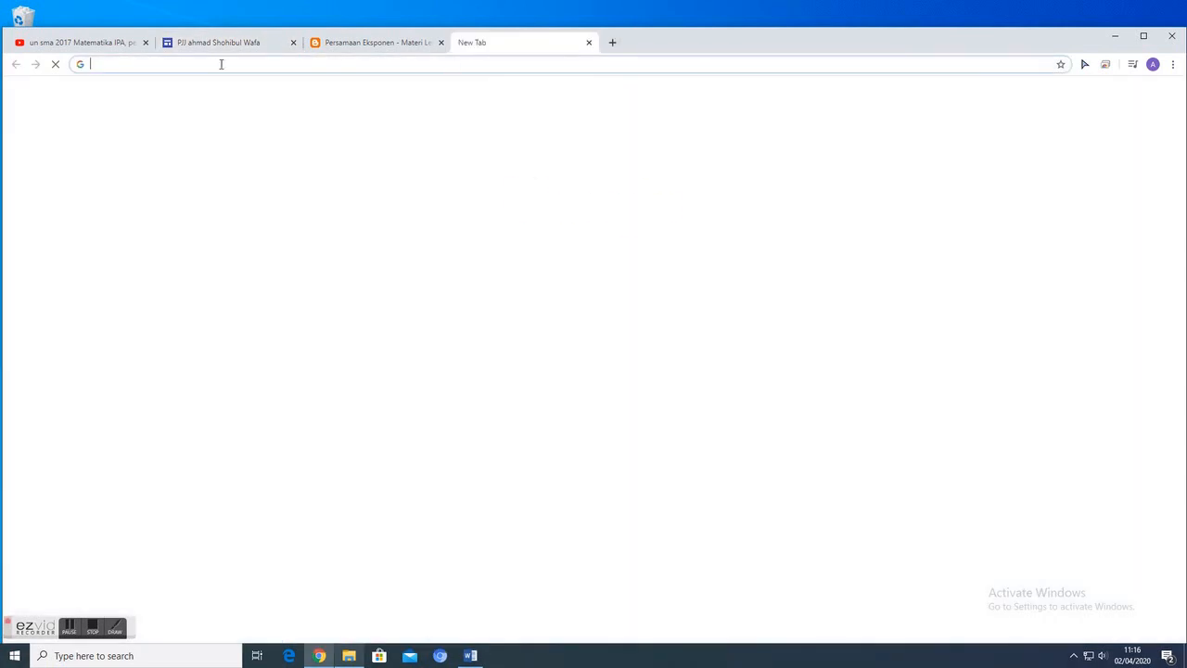
{"action": "key", "text": "ctrl+v"}
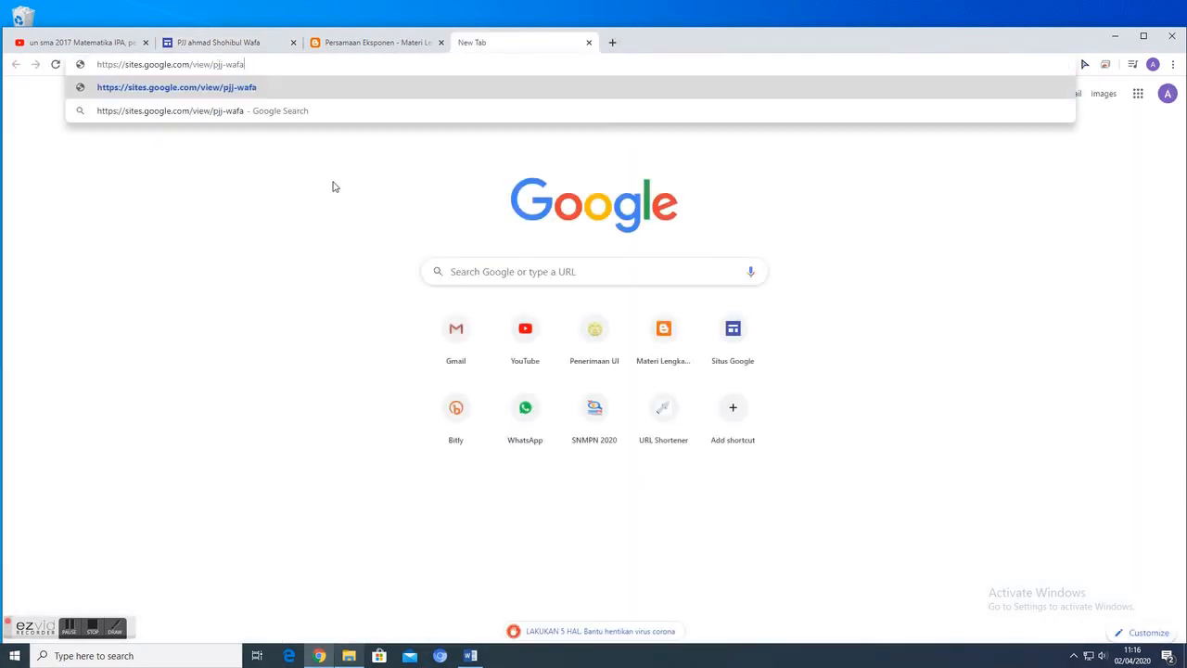
{"action": "key", "text": "Return"}
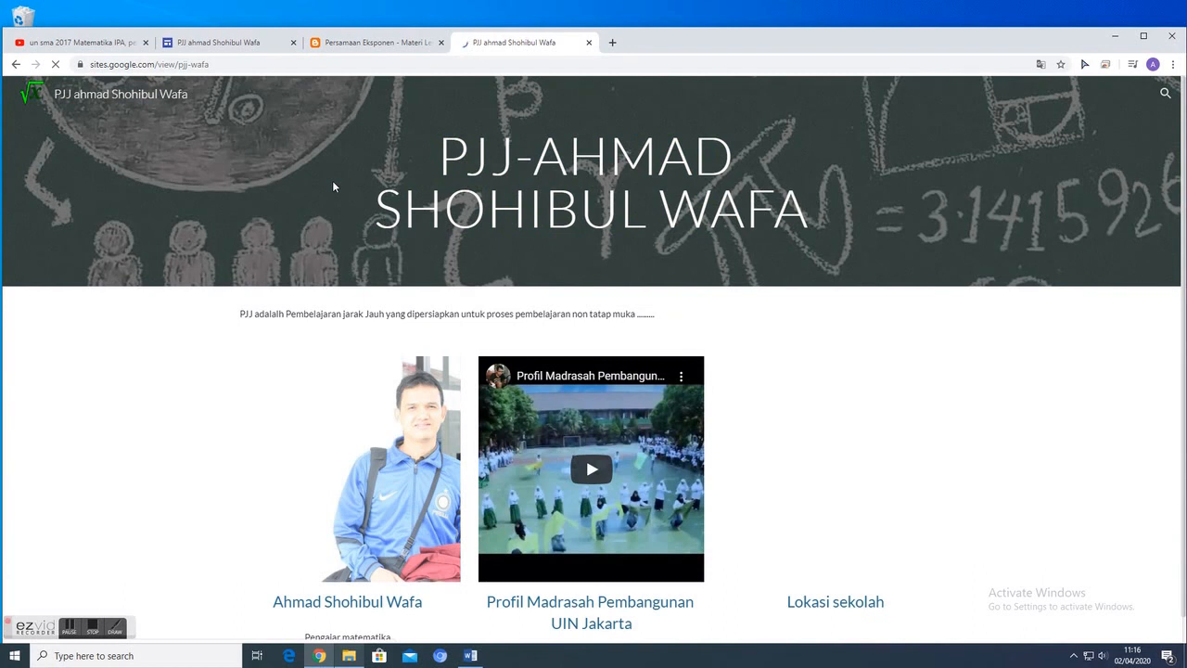
{"action": "scroll", "coordinate": [383, 322], "scroll_direction": "down", "scroll_amount": 1}
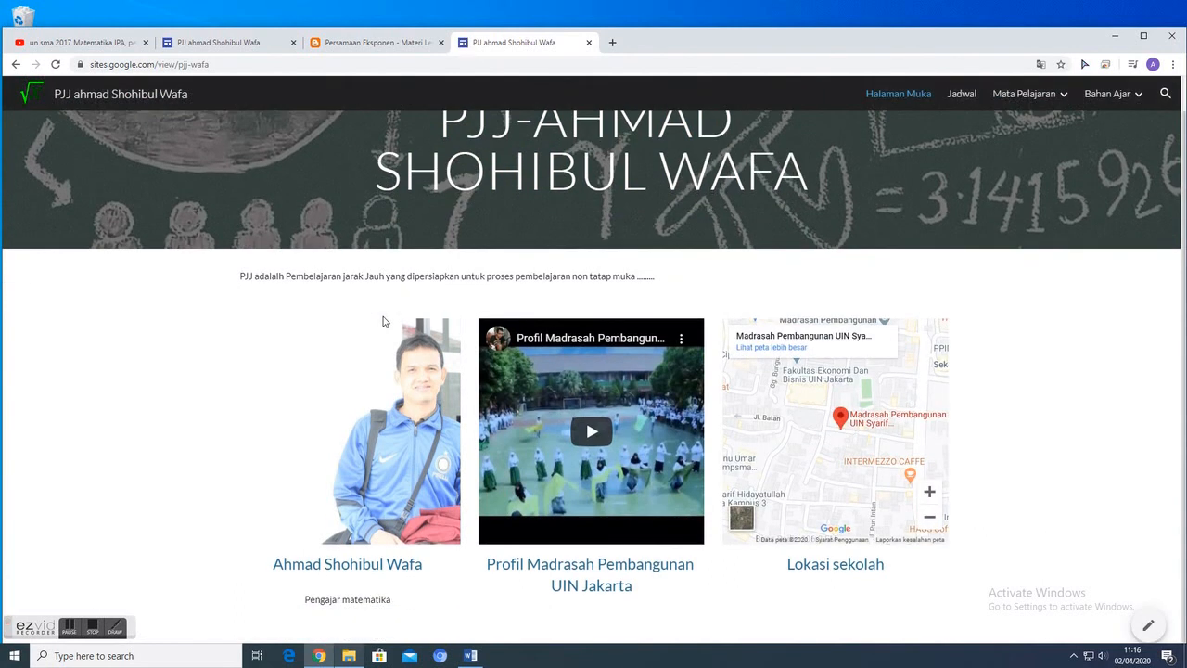
{"action": "scroll", "coordinate": [649, 278], "scroll_direction": "up", "scroll_amount": 1}
- Check the published Jadwal page by expanding the Kelas X MIA and Kelas XI MIA schedules
{"action": "left_click", "coordinate": [959, 97]}
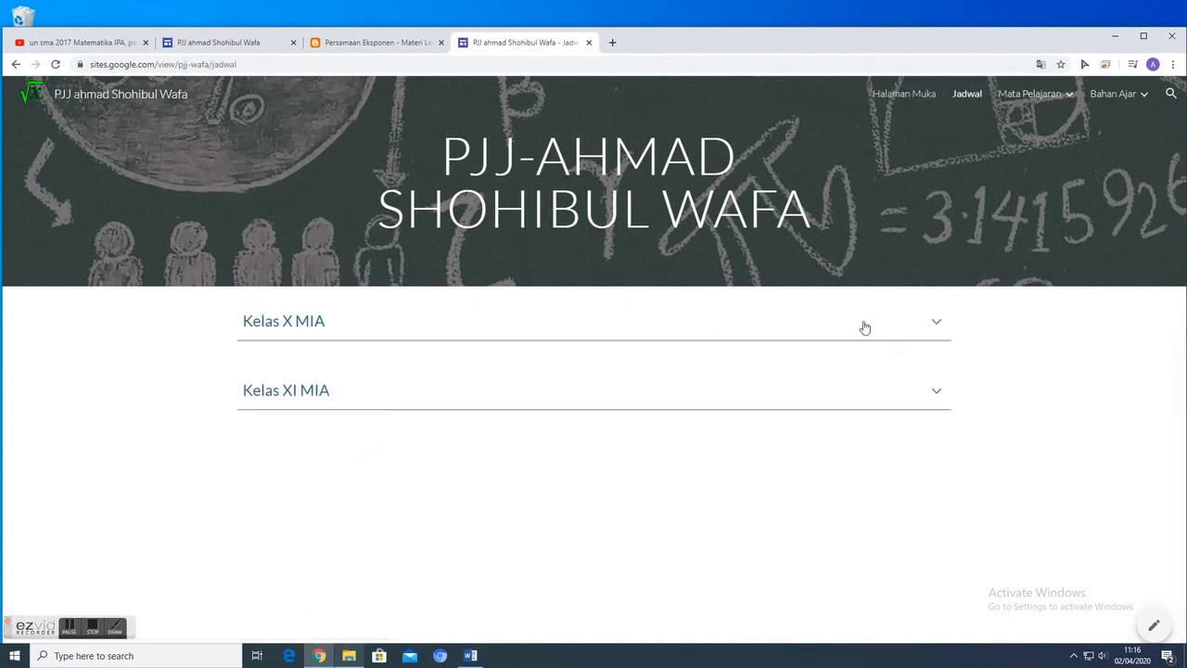
{"action": "left_click", "coordinate": [937, 323]}
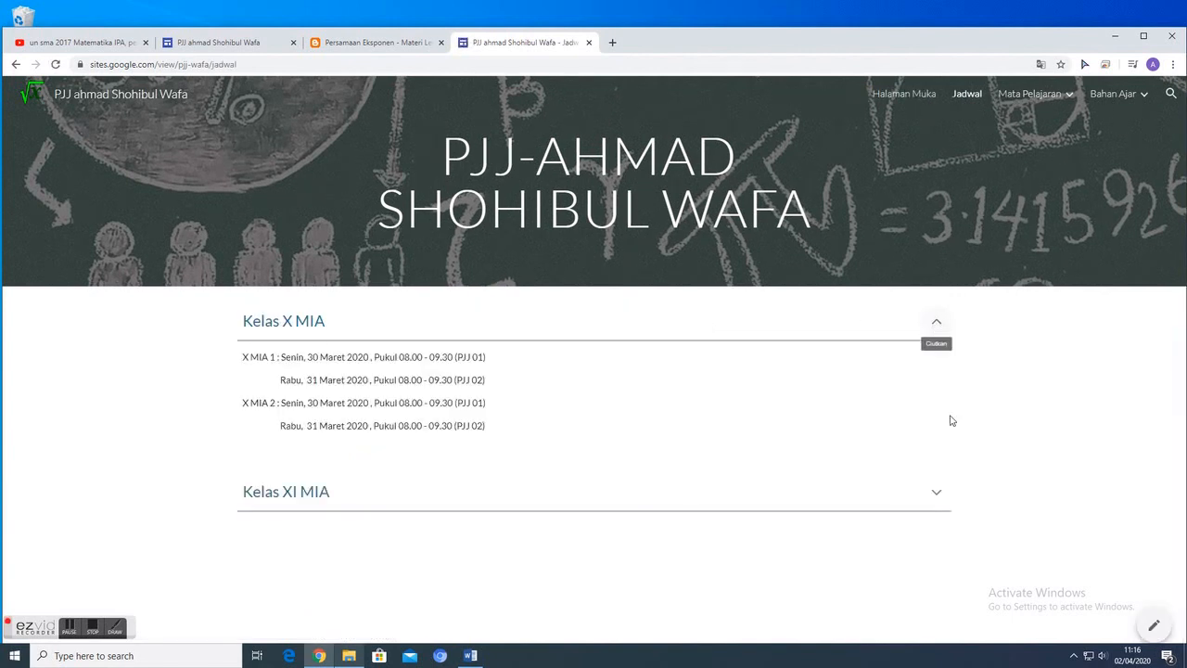
{"action": "left_click", "coordinate": [936, 493]}
- Check the Mata Pelajaran section, viewing Matematika Peminatan and following the buttons through Matematika Wajib to Kelas X MIA
{"action": "left_click", "coordinate": [1025, 94]}
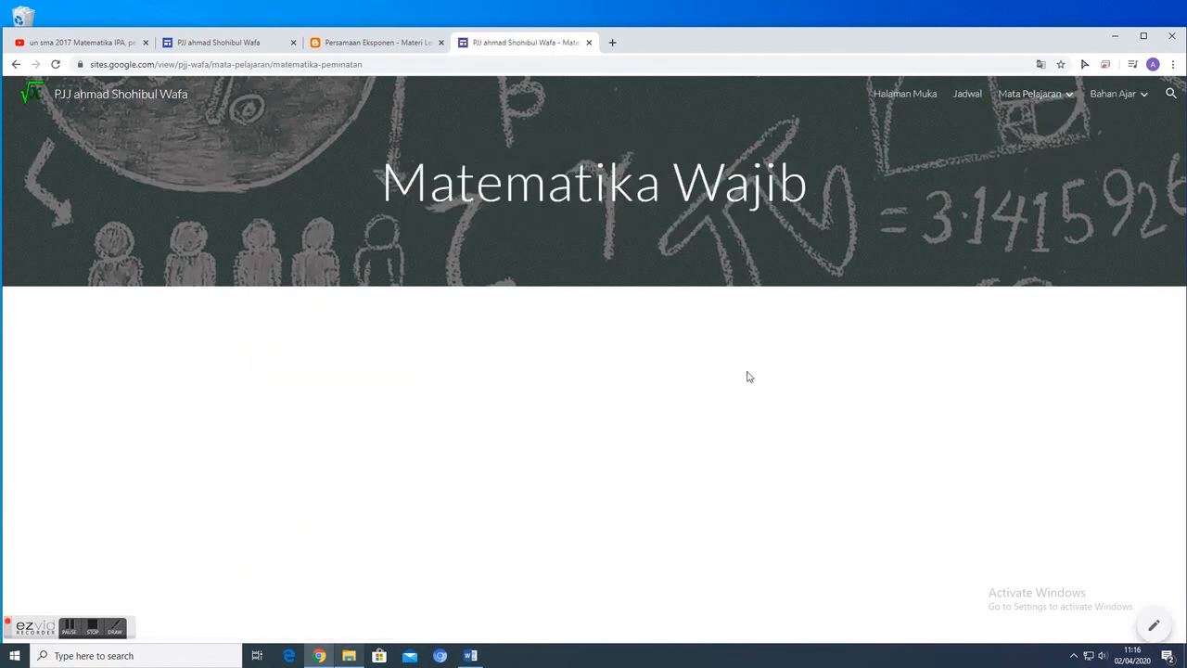
{"action": "mouse_move", "coordinate": [1039, 105]}
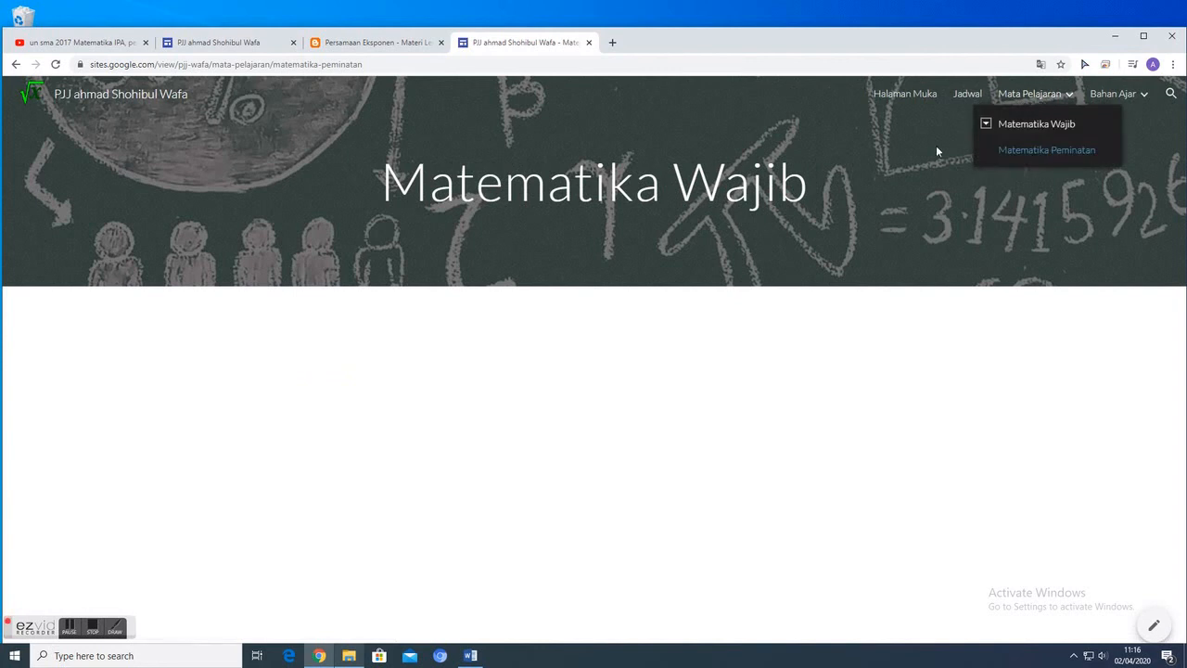
{"action": "left_click", "coordinate": [1027, 100]}
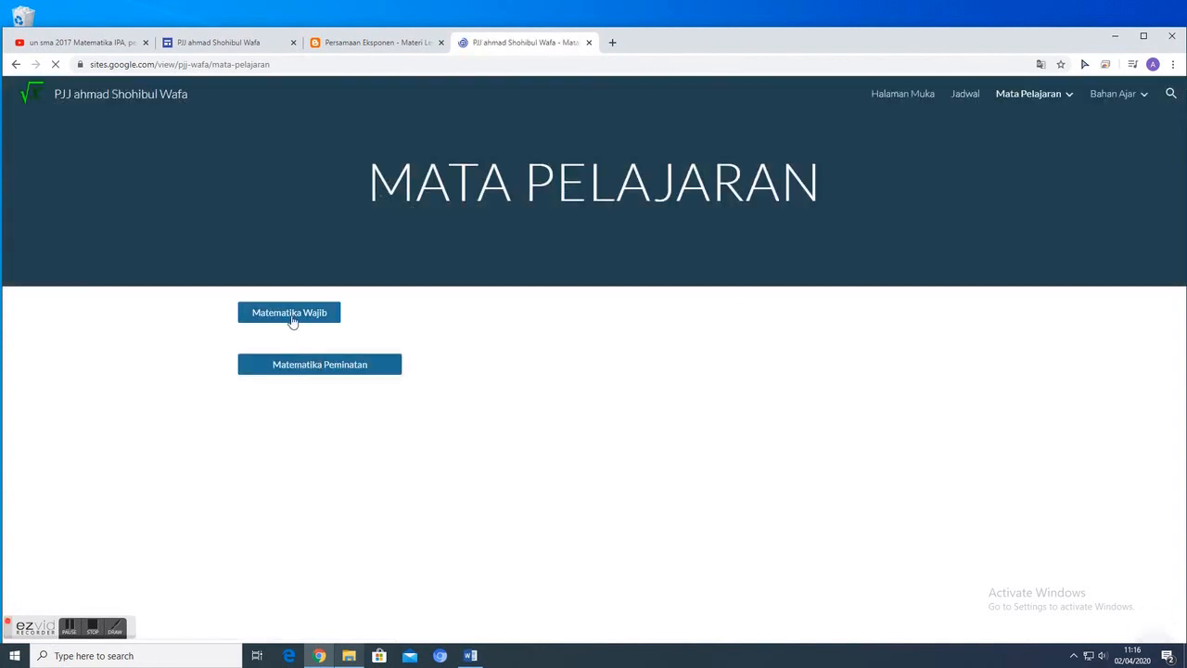
{"action": "left_click", "coordinate": [298, 315]}
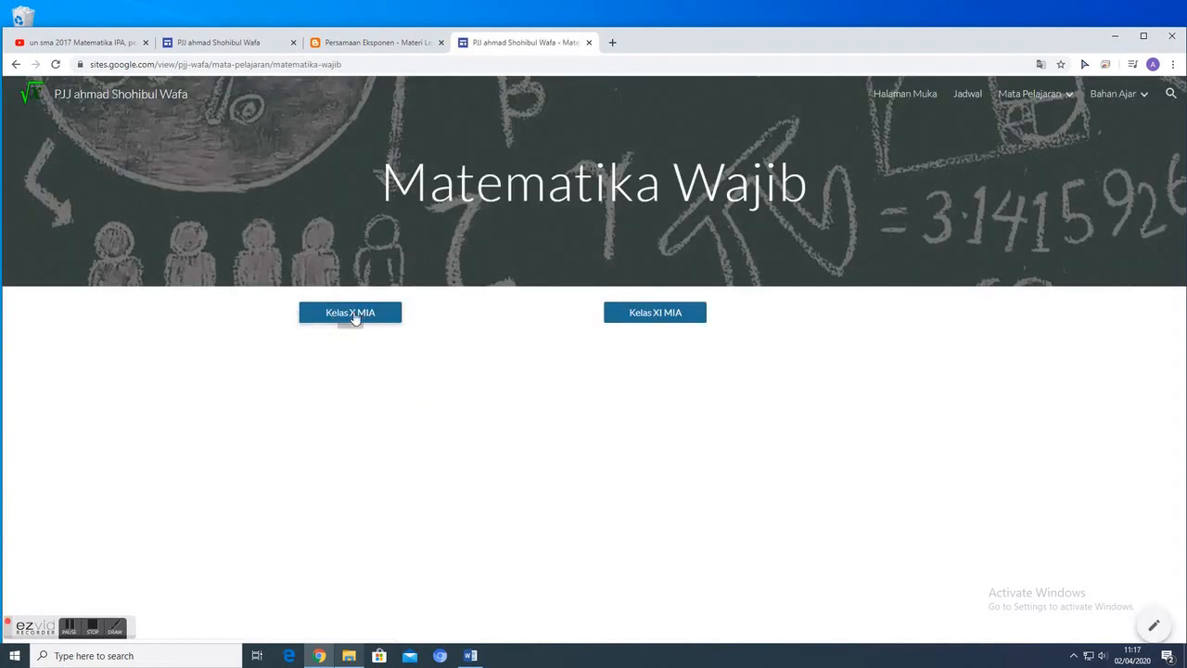
{"action": "left_click", "coordinate": [355, 316]}
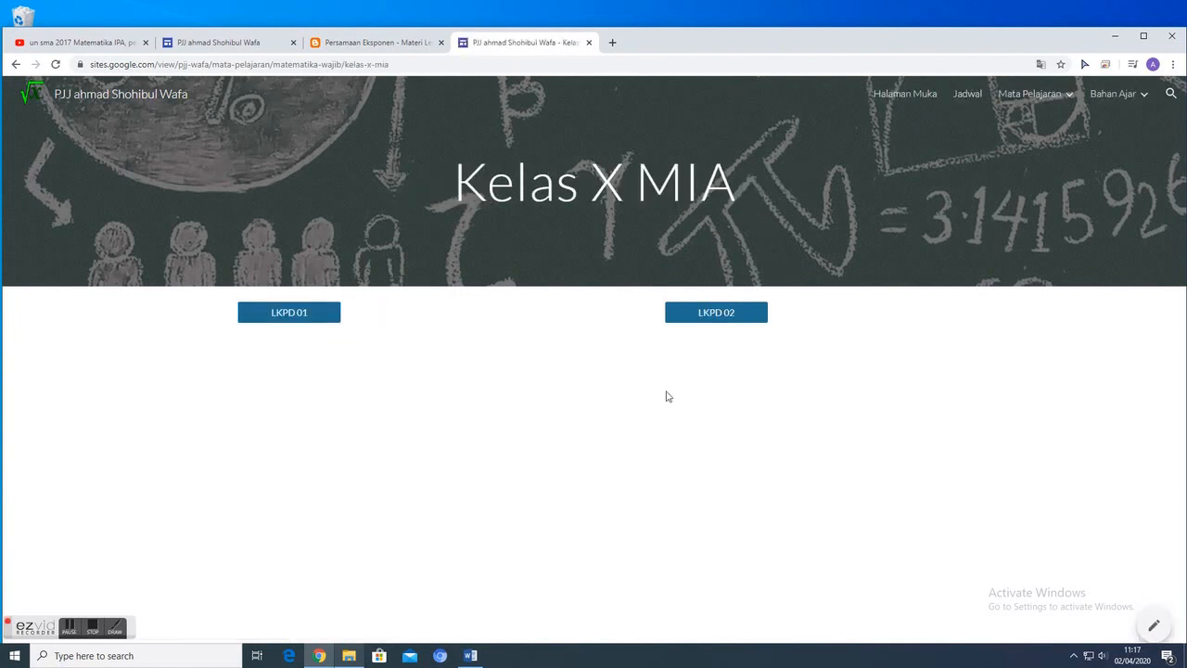
- Test the Materi 02 and Contoh 01 links on the Eksponen page under Bahan Ajar, skipping the video's advert
{"action": "mouse_move", "coordinate": [1075, 105]}
{"action": "left_click", "coordinate": [1116, 94]}
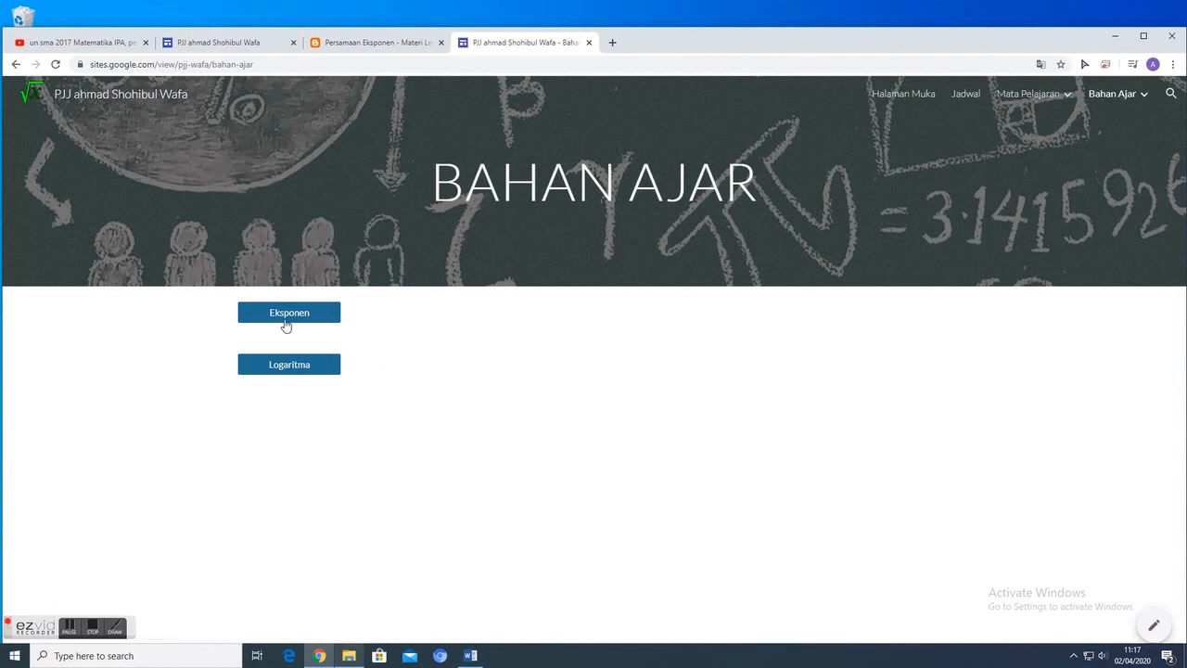
{"action": "left_click", "coordinate": [290, 315]}
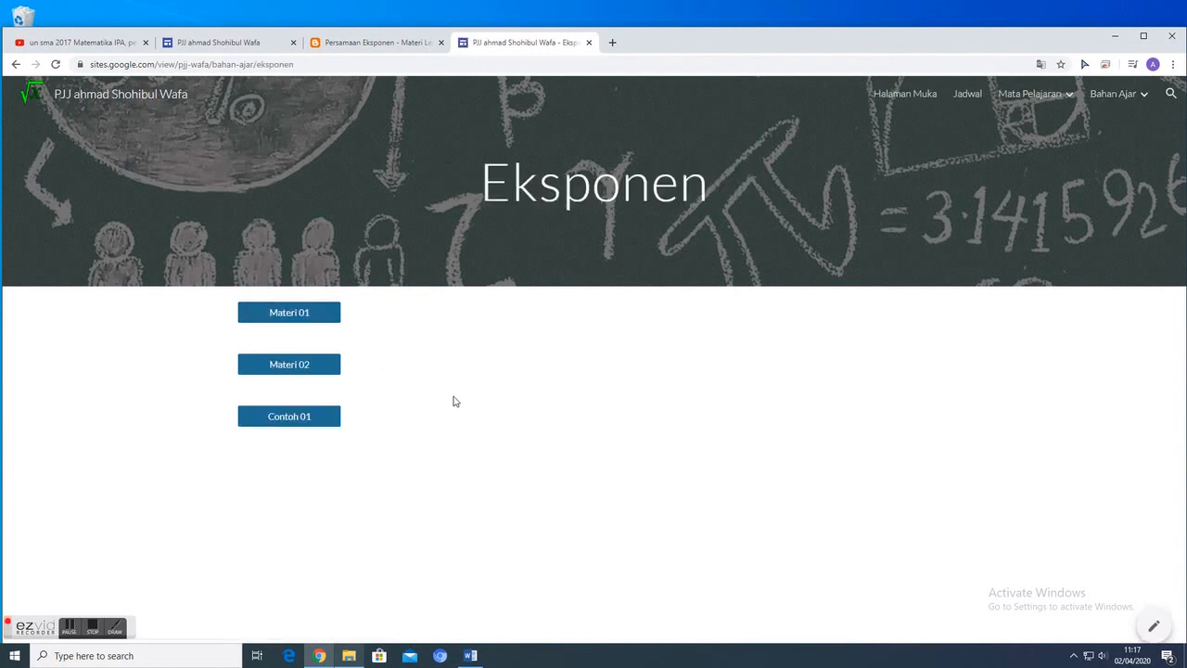
{"action": "left_click", "coordinate": [298, 368]}
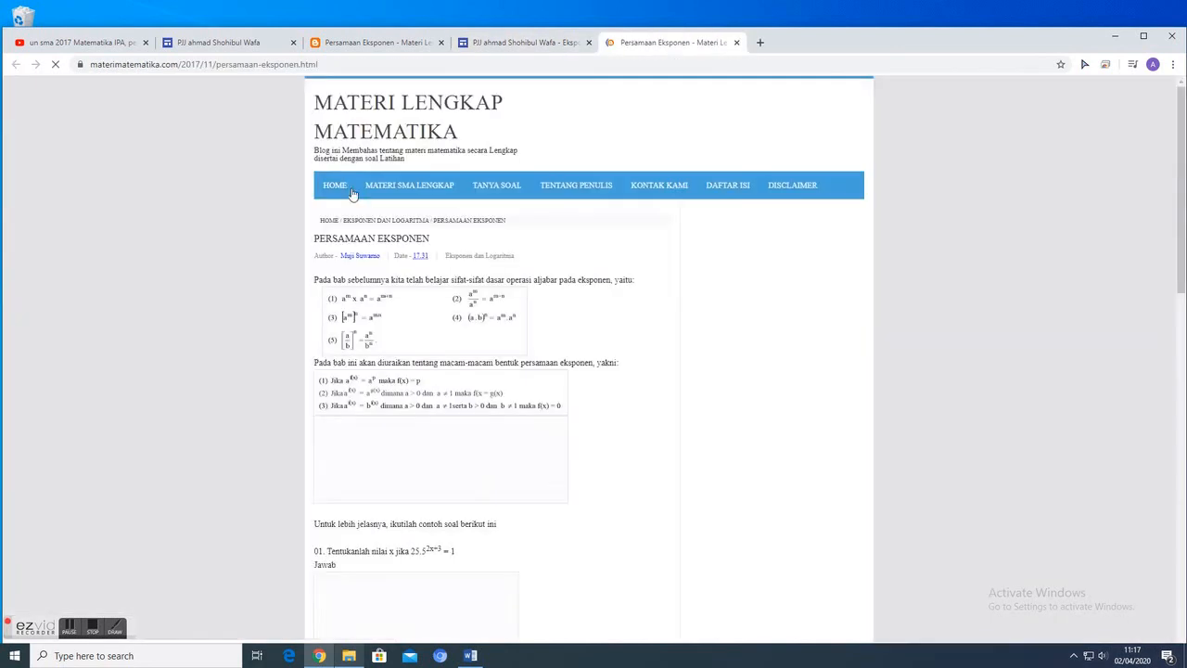
{"action": "left_click", "coordinate": [737, 42]}
{"action": "left_click", "coordinate": [288, 416]}
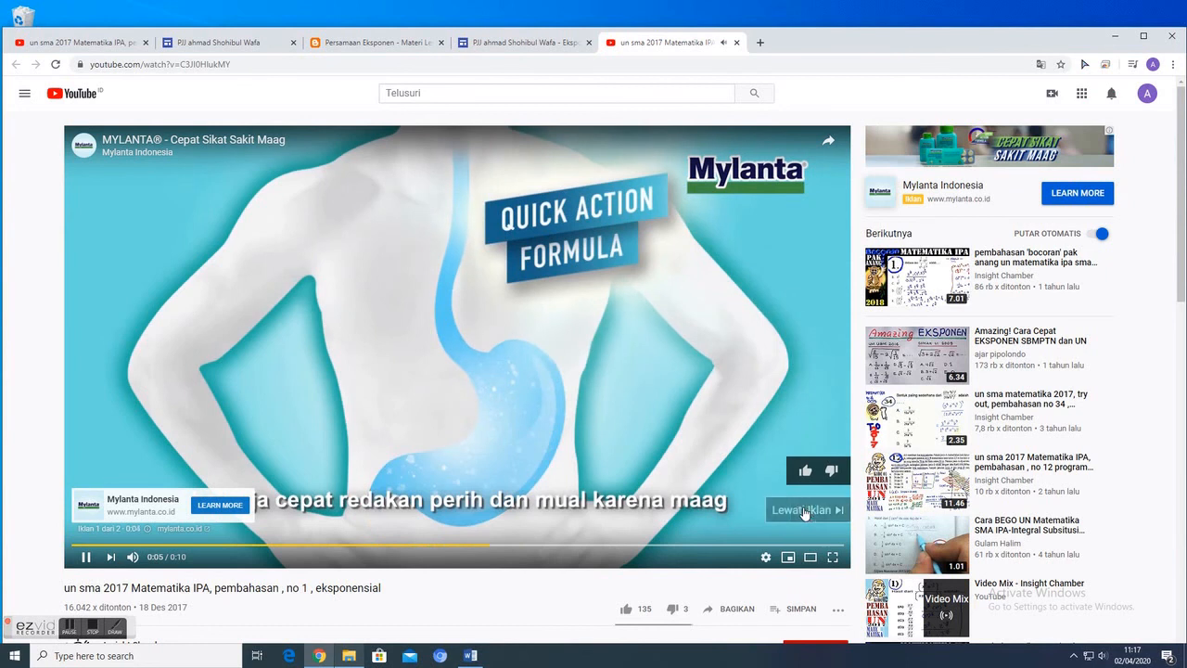
{"action": "left_click", "coordinate": [803, 510]}
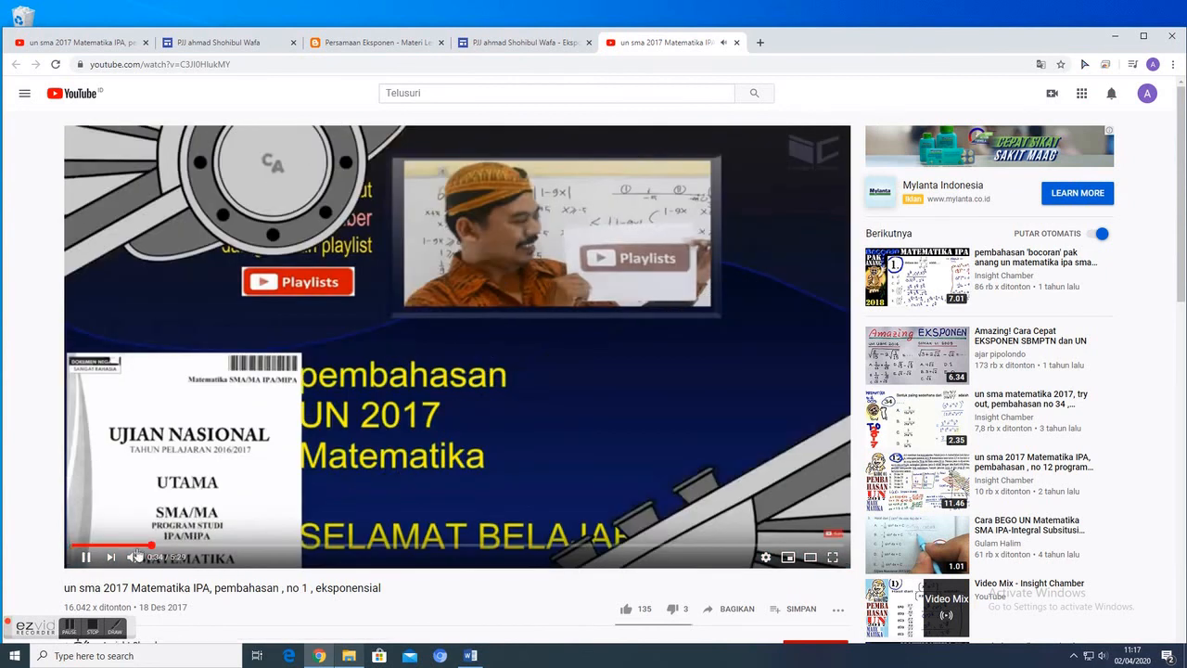
- Pause the video, close the video, published-site and Persamaan Eksponen tabs, and leave the site editor's publish settings without saving
{"action": "left_click", "coordinate": [86, 557]}
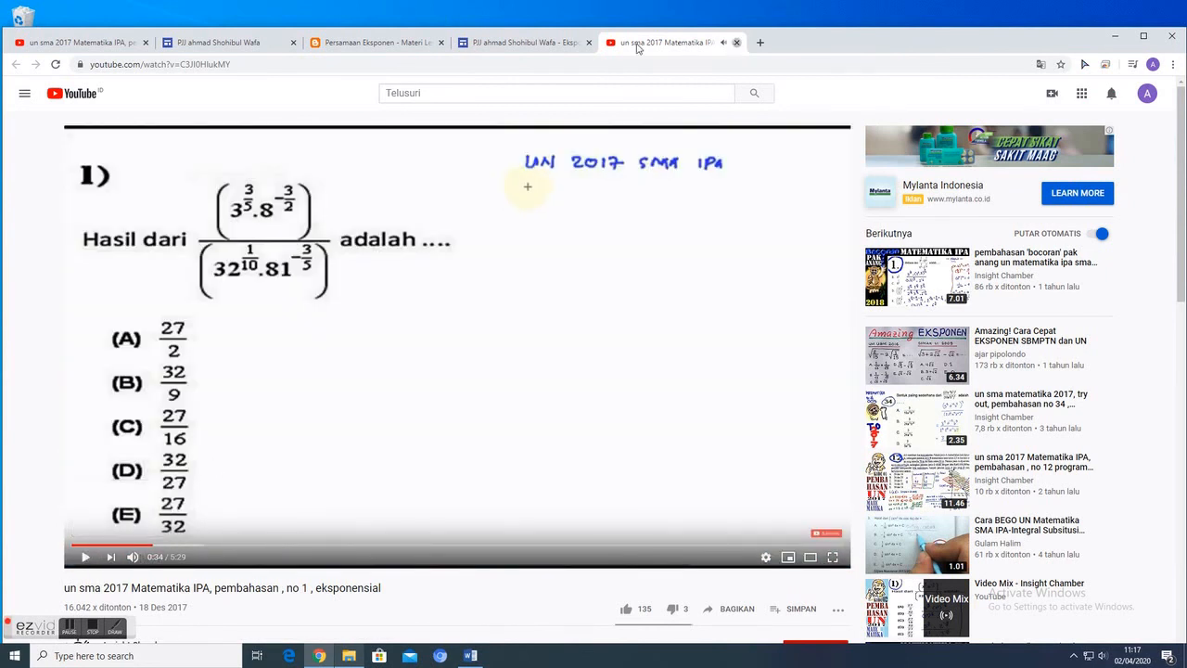
{"action": "left_click", "coordinate": [736, 42]}
{"action": "left_click", "coordinate": [588, 43]}
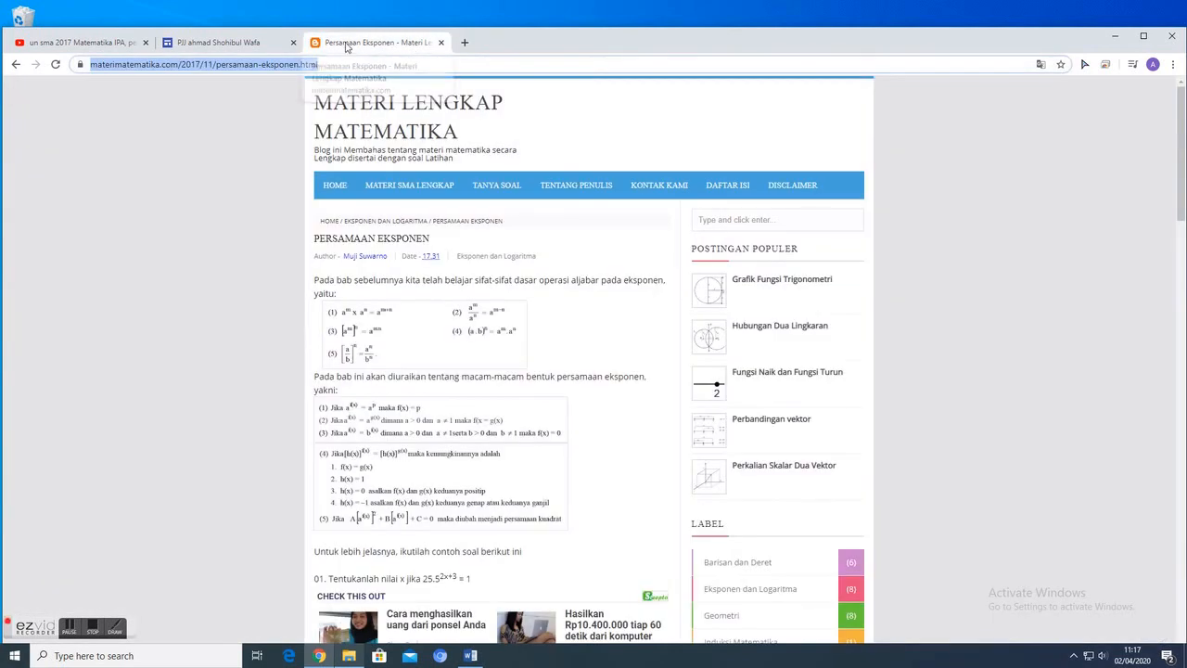
{"action": "left_click", "coordinate": [440, 43]}
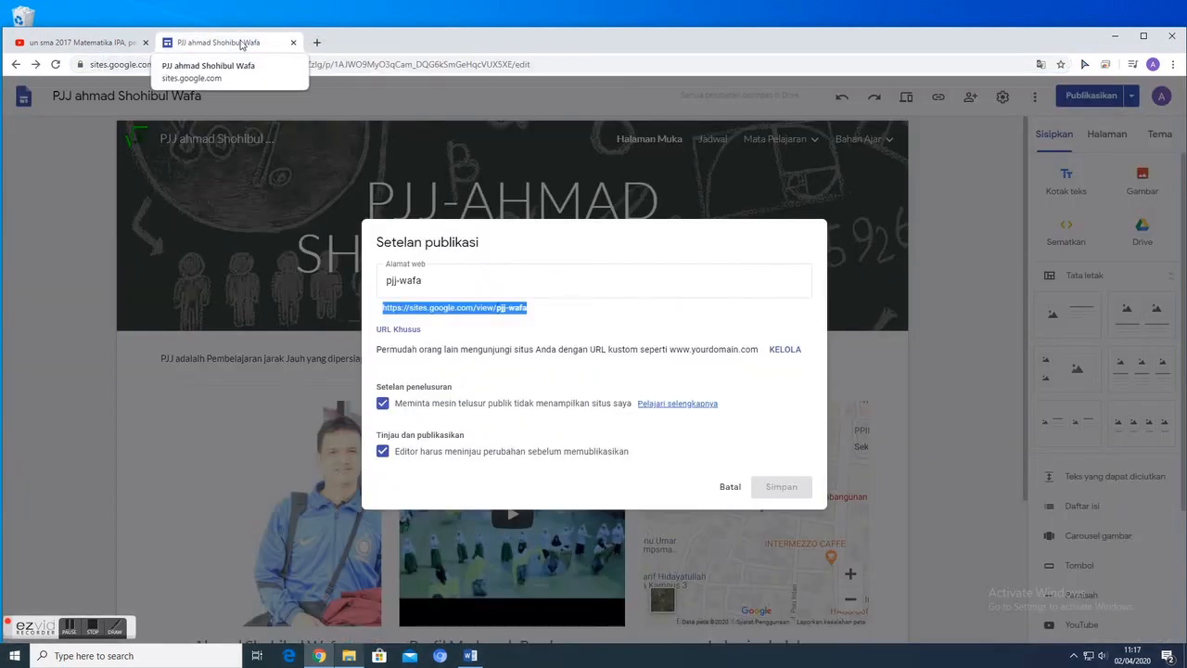
{"action": "left_click", "coordinate": [730, 485]}
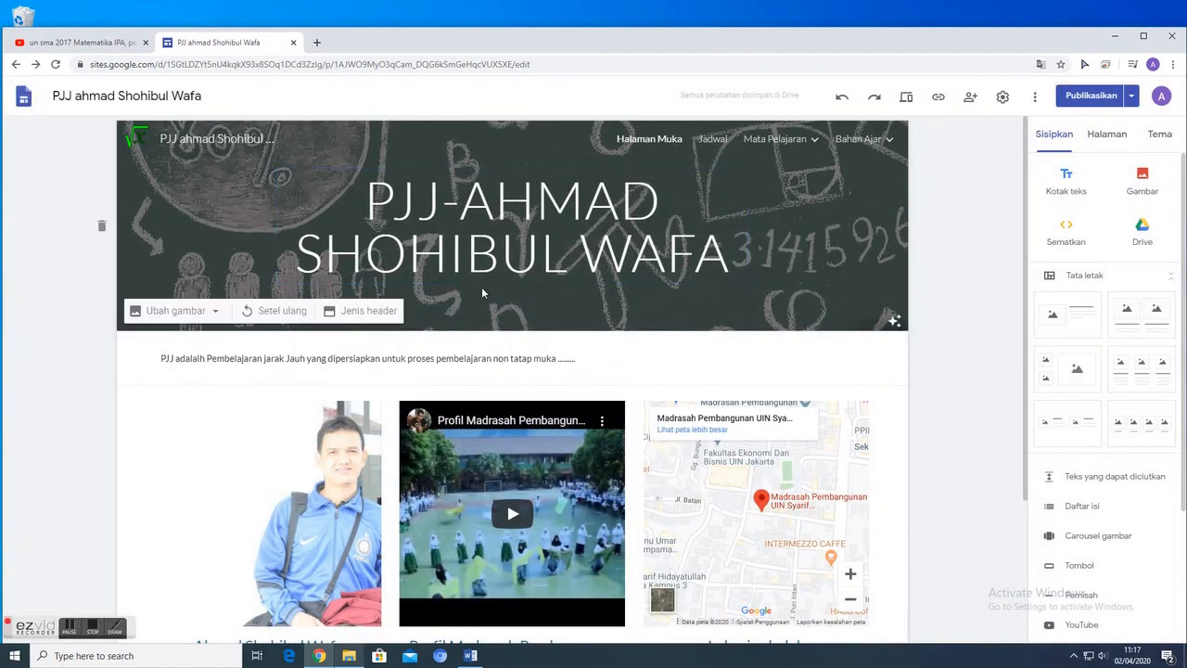
{"action": "scroll", "coordinate": [703, 324], "scroll_direction": "down", "scroll_amount": 2}
{"action": "scroll", "coordinate": [702, 325], "scroll_direction": "up", "scroll_amount": 2}
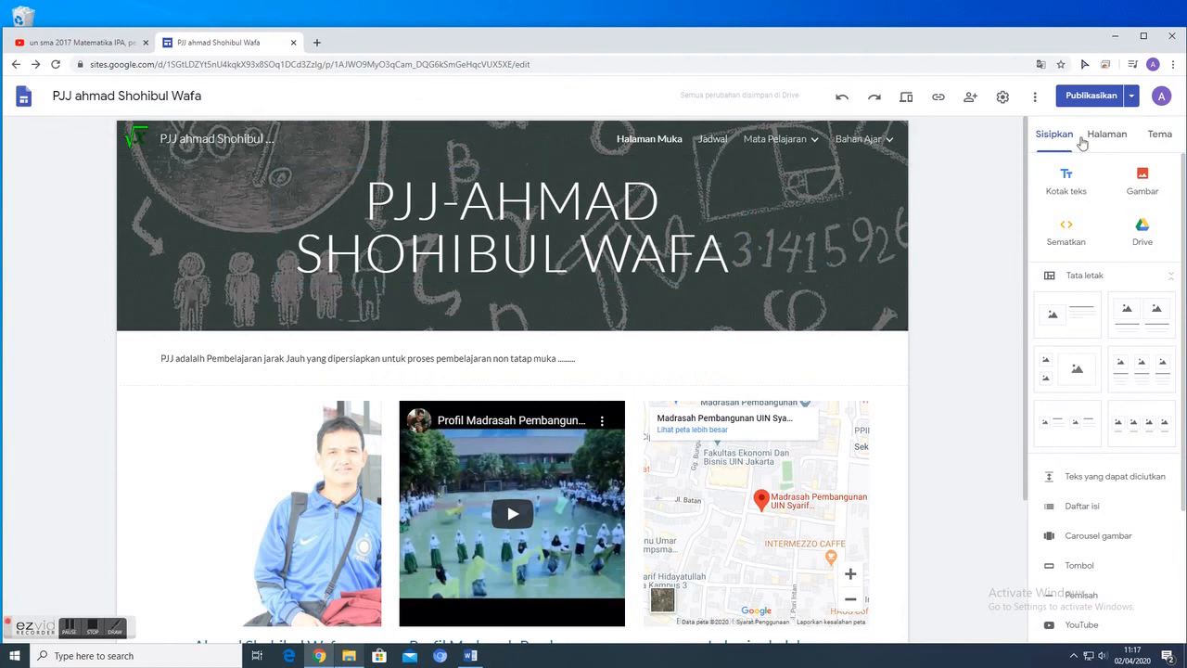
{"action": "left_click", "coordinate": [777, 358]}
{"action": "scroll", "coordinate": [473, 391], "scroll_direction": "down", "scroll_amount": 2}
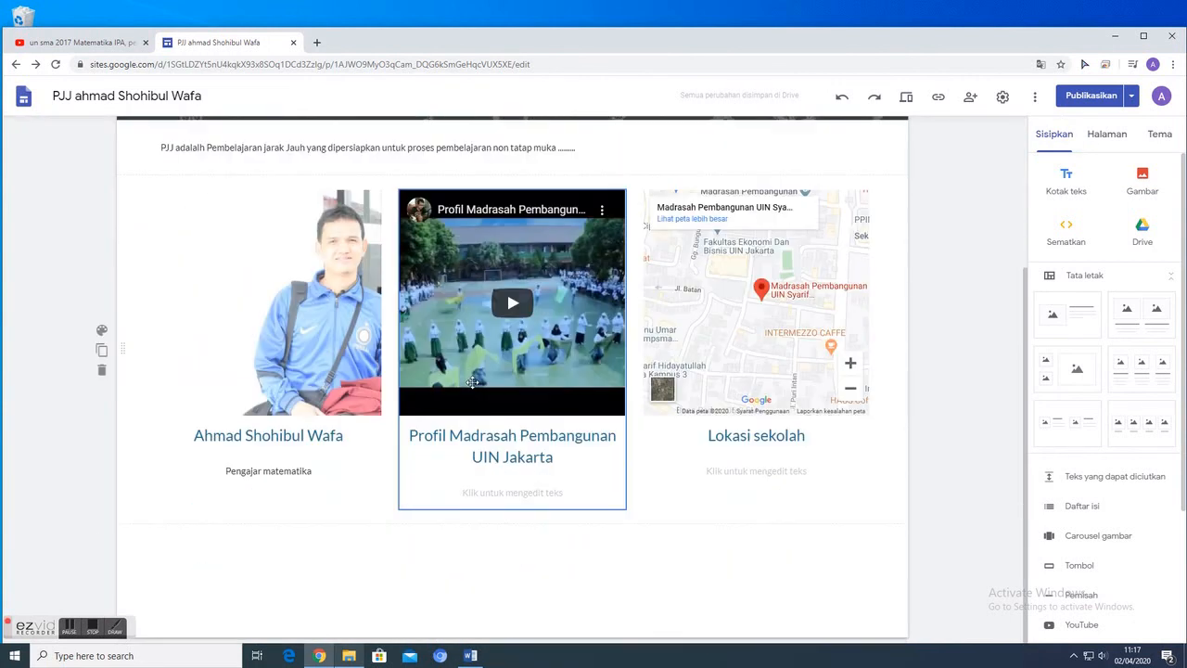
{"action": "scroll", "coordinate": [514, 406], "scroll_direction": "up", "scroll_amount": 2}
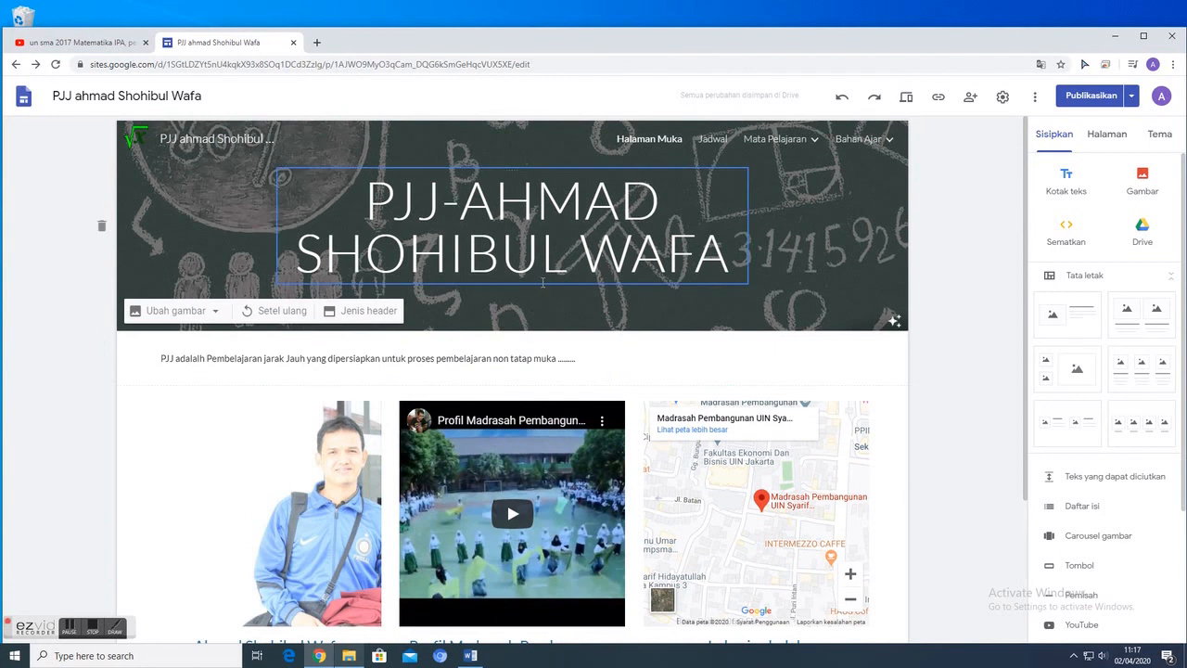